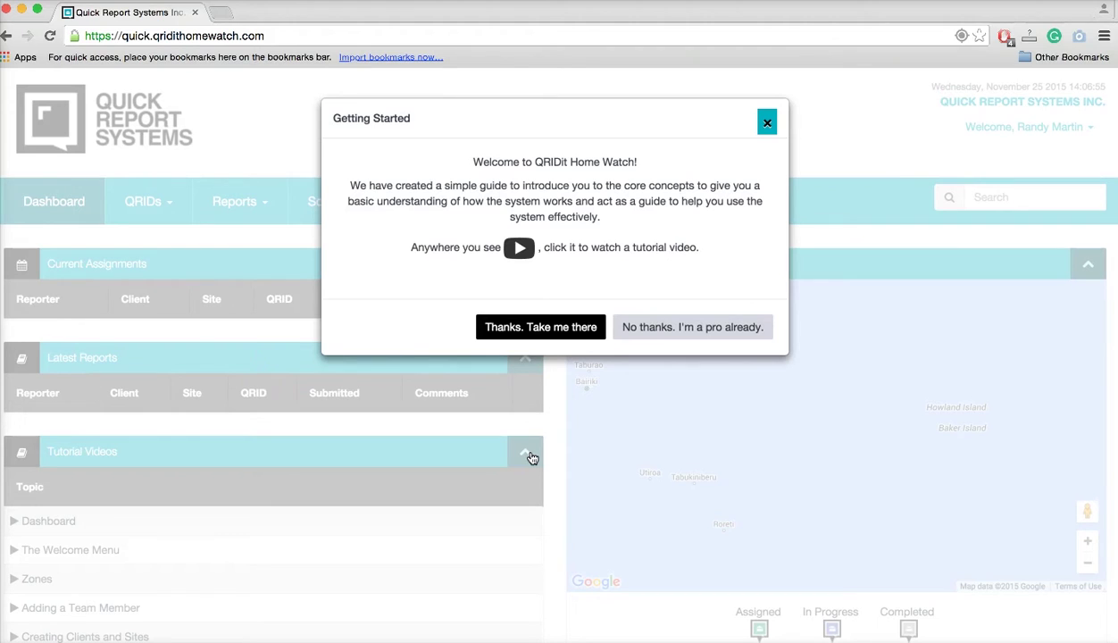
Choose 'No thanks. I'm a pro already.', scroll the dashboard, and open the Weather panel's full forecast.
{"action": "left_click", "coordinate": [709, 334]}
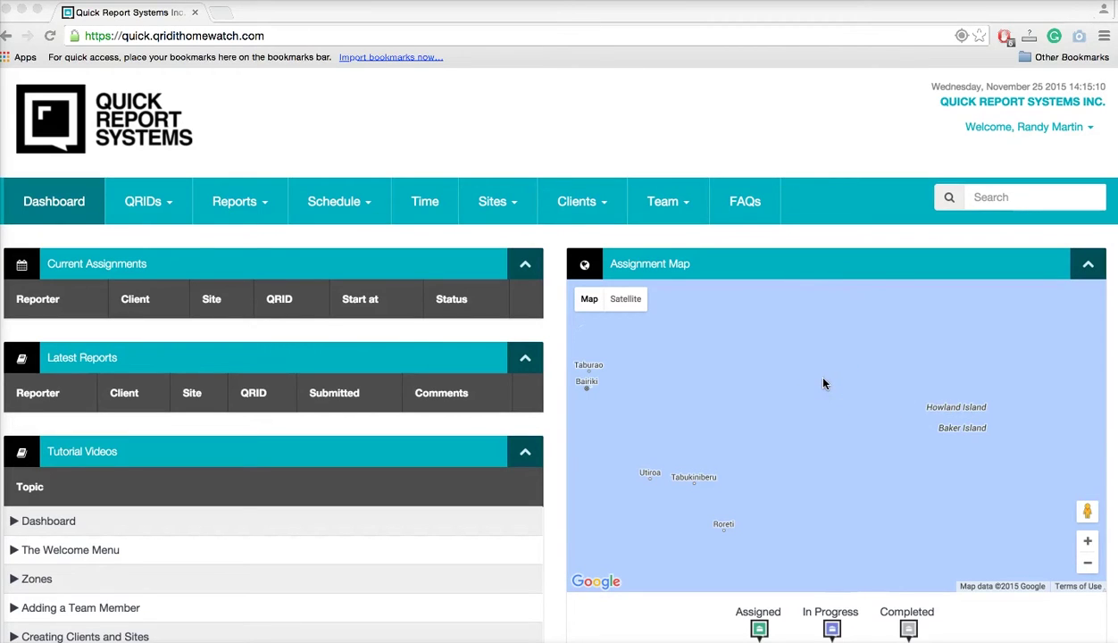
{"action": "scroll", "coordinate": [555, 597], "scroll_direction": "down", "scroll_amount": 3}
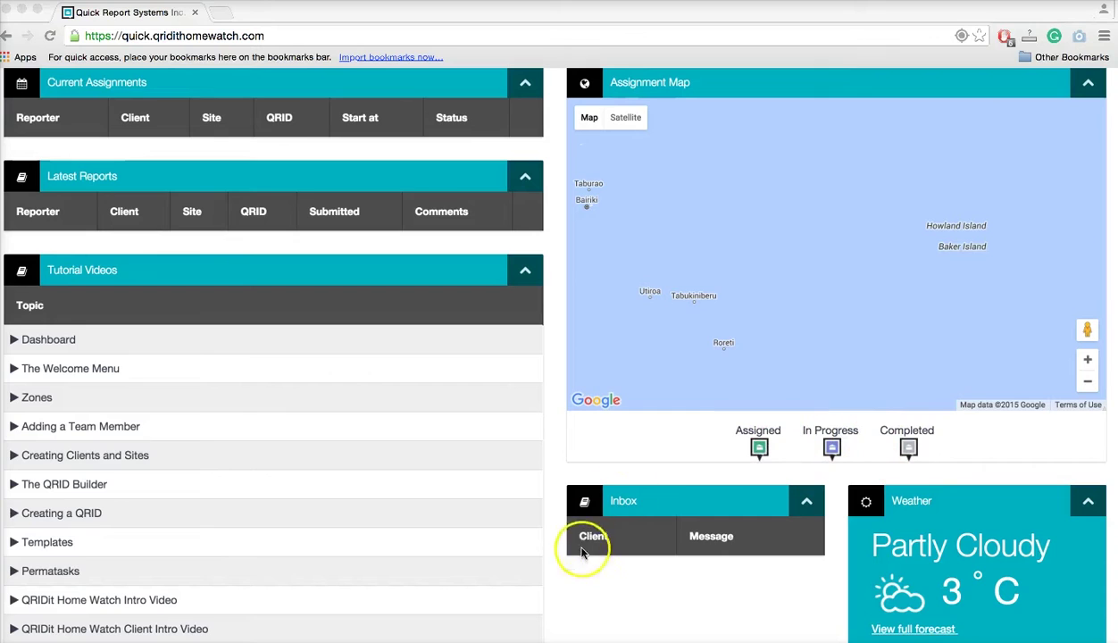
{"action": "scroll", "coordinate": [582, 562], "scroll_direction": "down", "scroll_amount": 2}
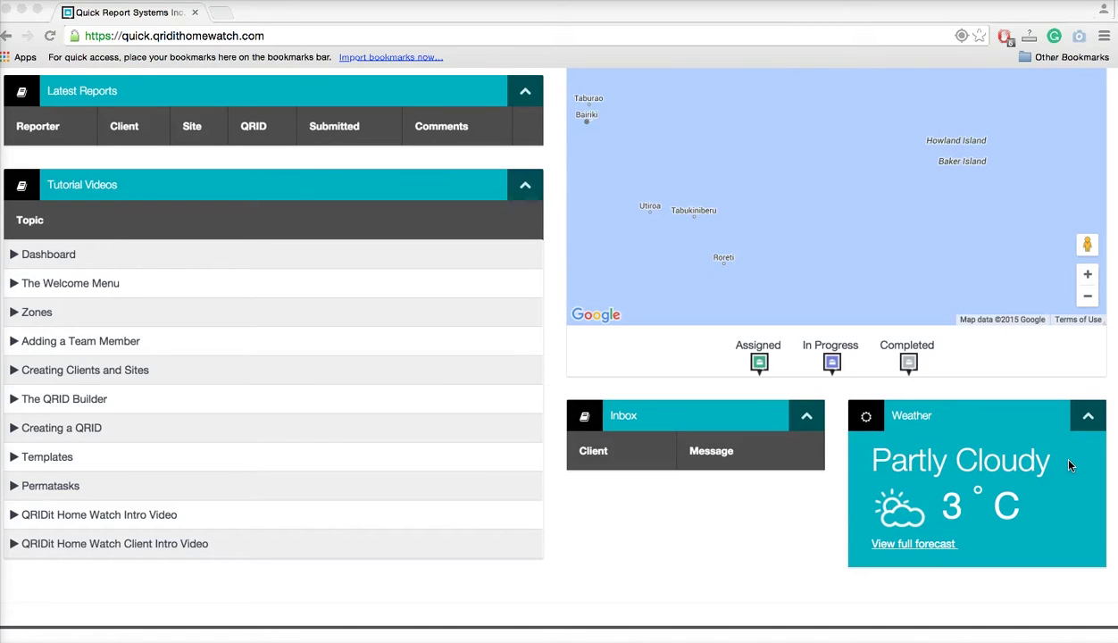
{"action": "left_click", "coordinate": [906, 544]}
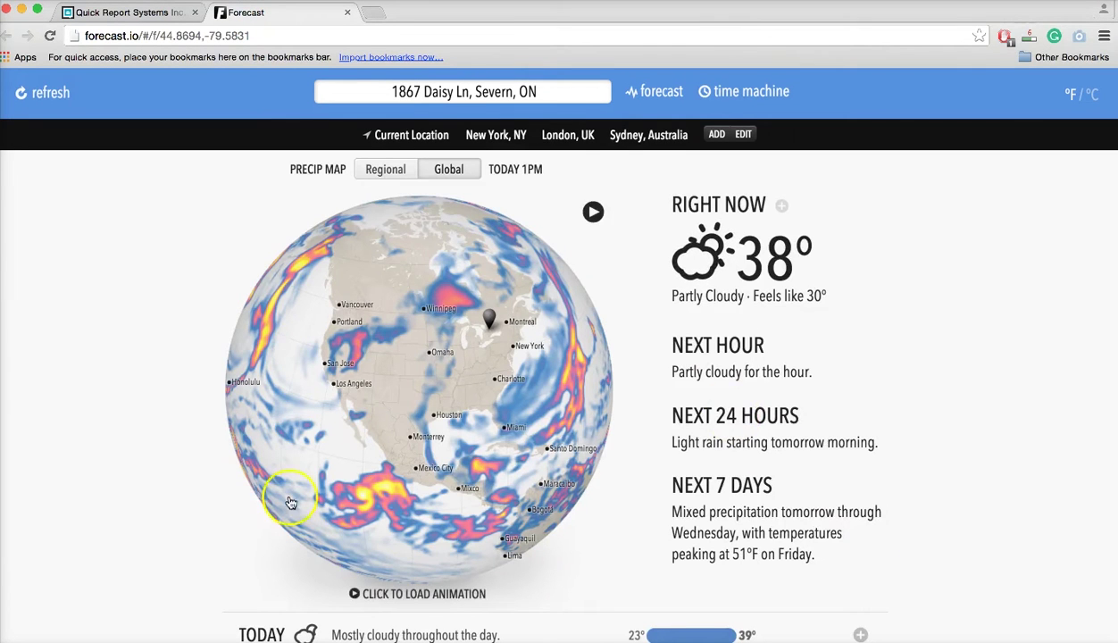
Load the globe's precipitation animation and switch the map to the Regional view.
{"action": "scroll", "coordinate": [626, 429], "scroll_direction": "down", "scroll_amount": 1}
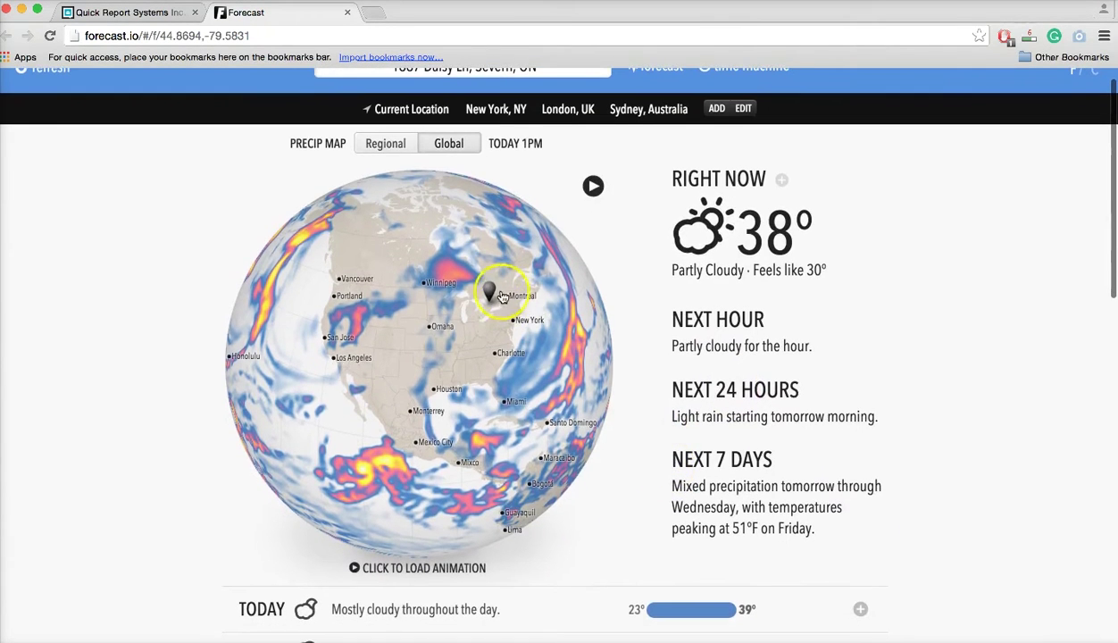
{"action": "left_click", "coordinate": [500, 296]}
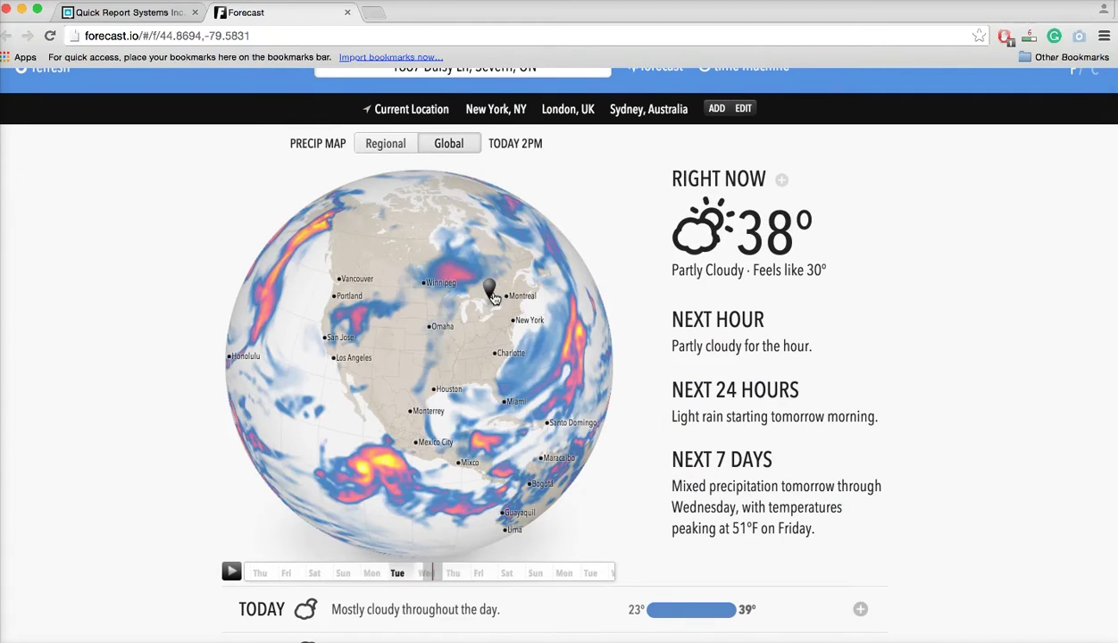
{"action": "scroll", "coordinate": [113, 430], "scroll_direction": "down", "scroll_amount": 1}
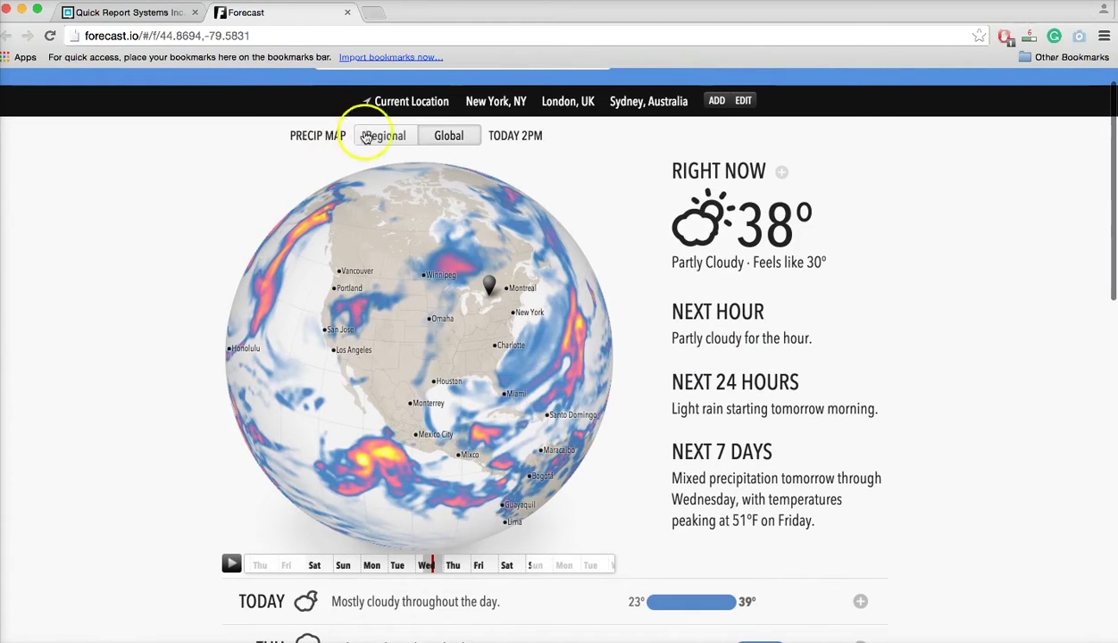
{"action": "left_click", "coordinate": [366, 137]}
Scroll through the 7-day outlook and forecast graphs, then close the Forecast tab.
{"action": "scroll", "coordinate": [97, 394], "scroll_direction": "down", "scroll_amount": 1}
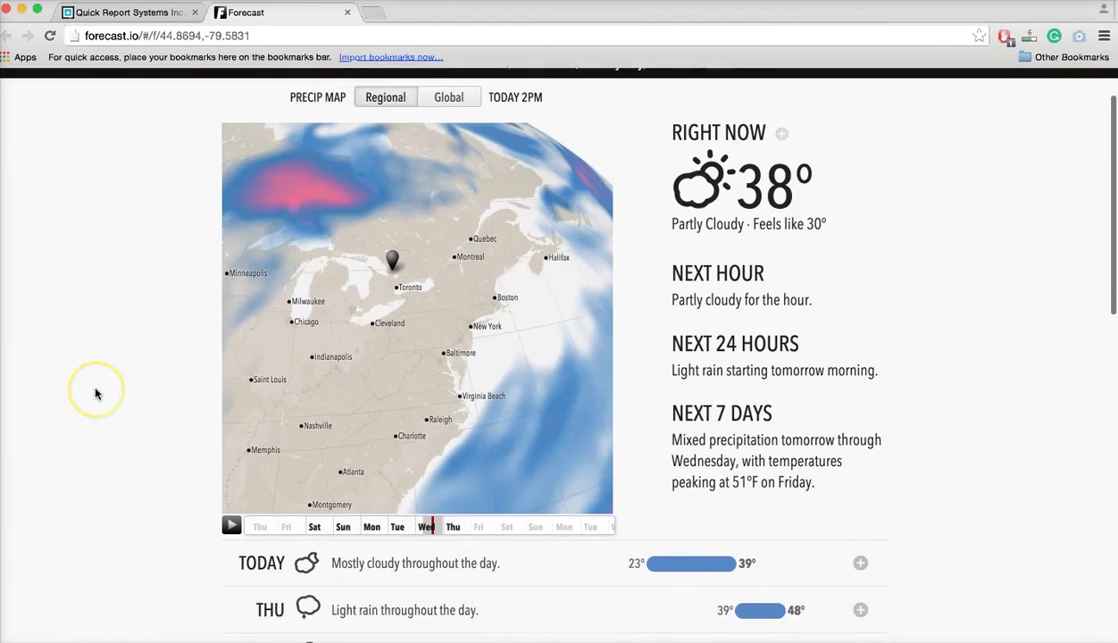
{"action": "scroll", "coordinate": [95, 391], "scroll_direction": "down", "scroll_amount": 5}
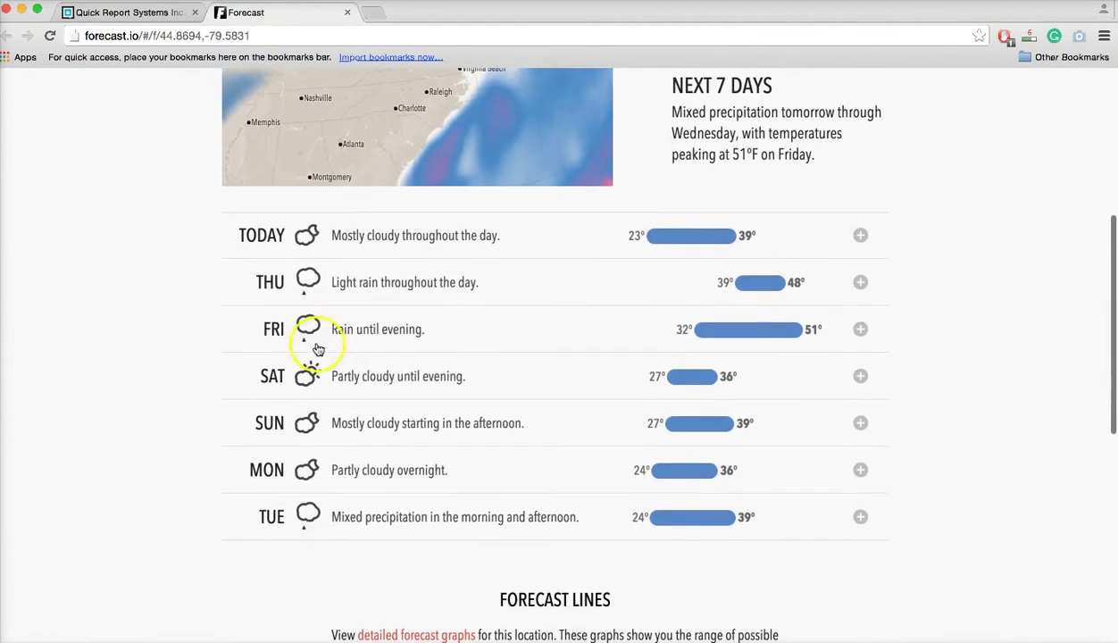
{"action": "scroll", "coordinate": [181, 544], "scroll_direction": "down", "scroll_amount": 5}
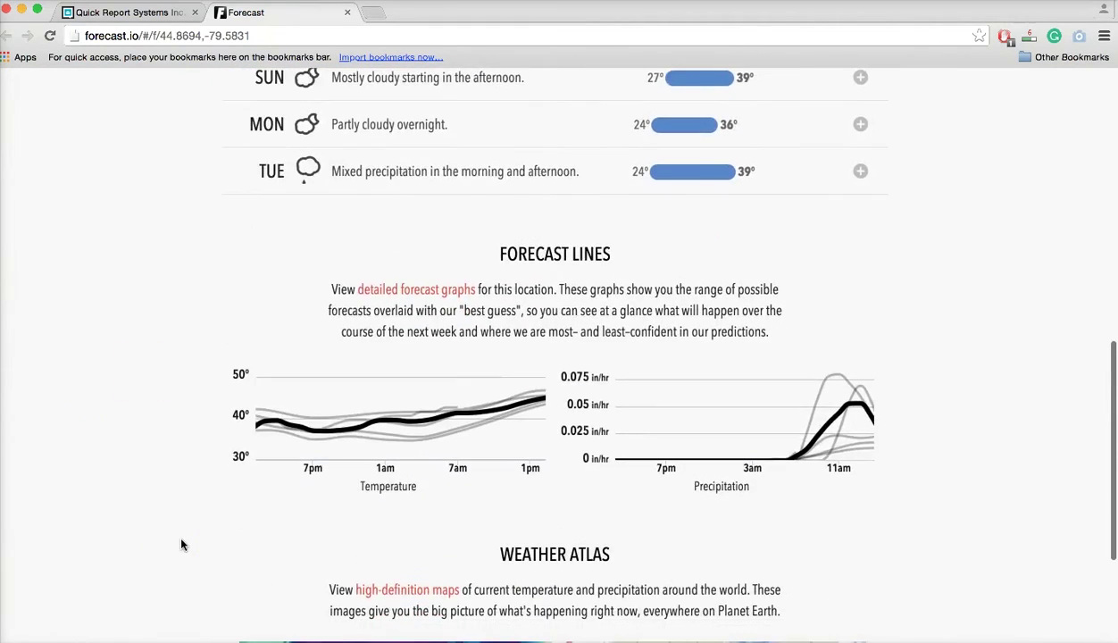
{"action": "scroll", "coordinate": [181, 544], "scroll_direction": "down", "scroll_amount": 5}
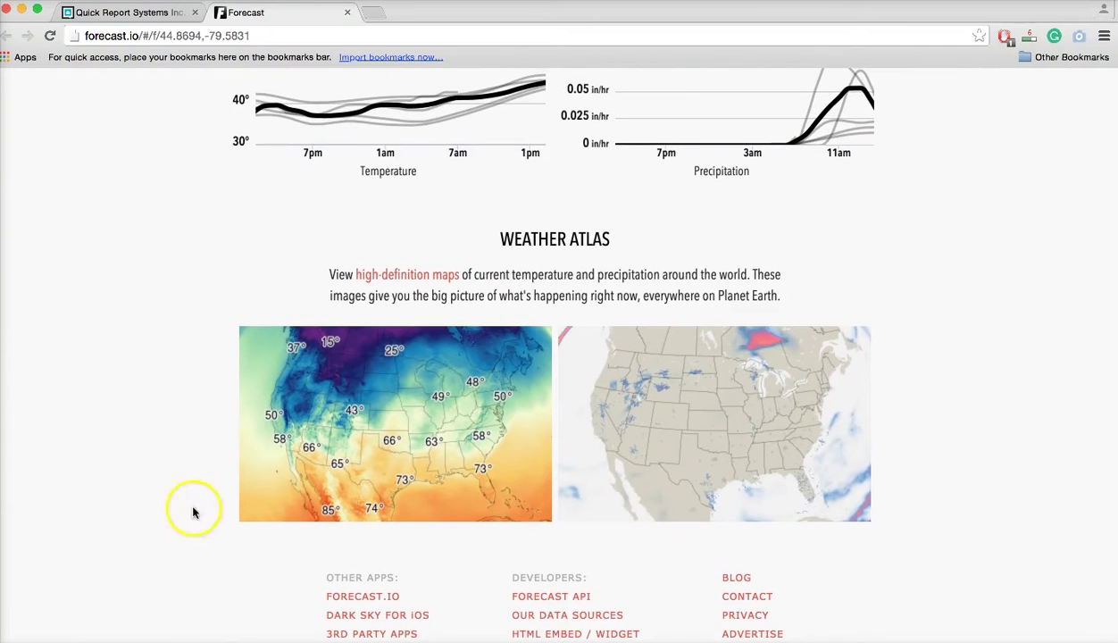
{"action": "left_click", "coordinate": [347, 14]}
Open the My account profile page from the 'Welcome, user' menu.
{"action": "scroll", "coordinate": [744, 506], "scroll_direction": "down", "scroll_amount": 2}
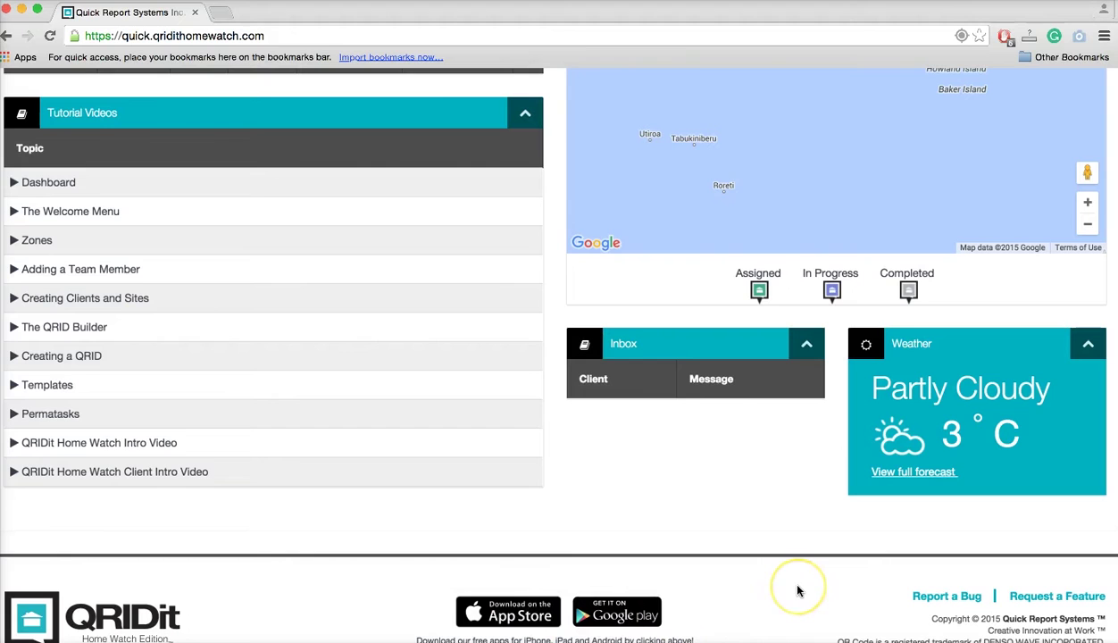
{"action": "scroll", "coordinate": [798, 590], "scroll_direction": "up", "scroll_amount": 5}
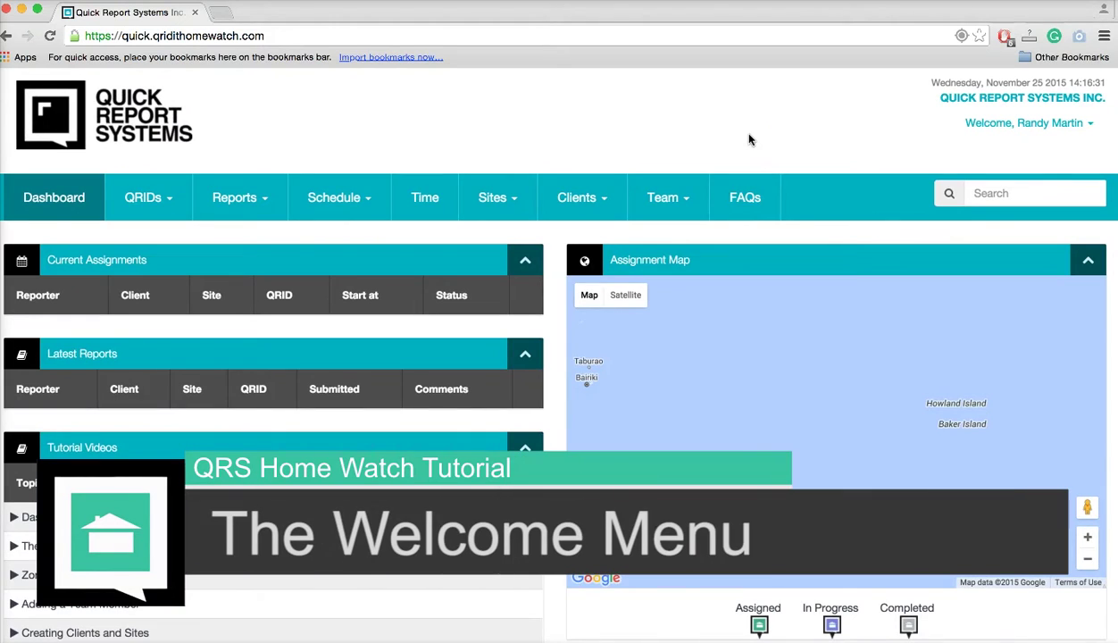
{"action": "left_click", "coordinate": [1066, 124]}
{"action": "left_click", "coordinate": [1073, 148]}
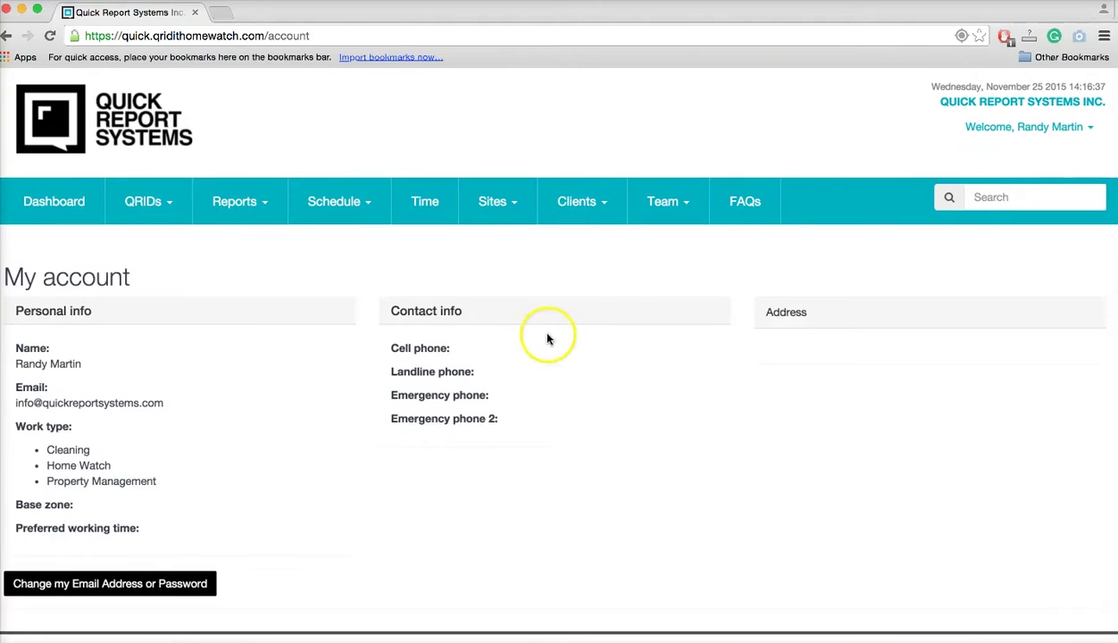
Scroll through the personal info, work types, phone fields and address, then reopen the Welcome menu.
{"action": "scroll", "coordinate": [540, 390], "scroll_direction": "down", "scroll_amount": 2}
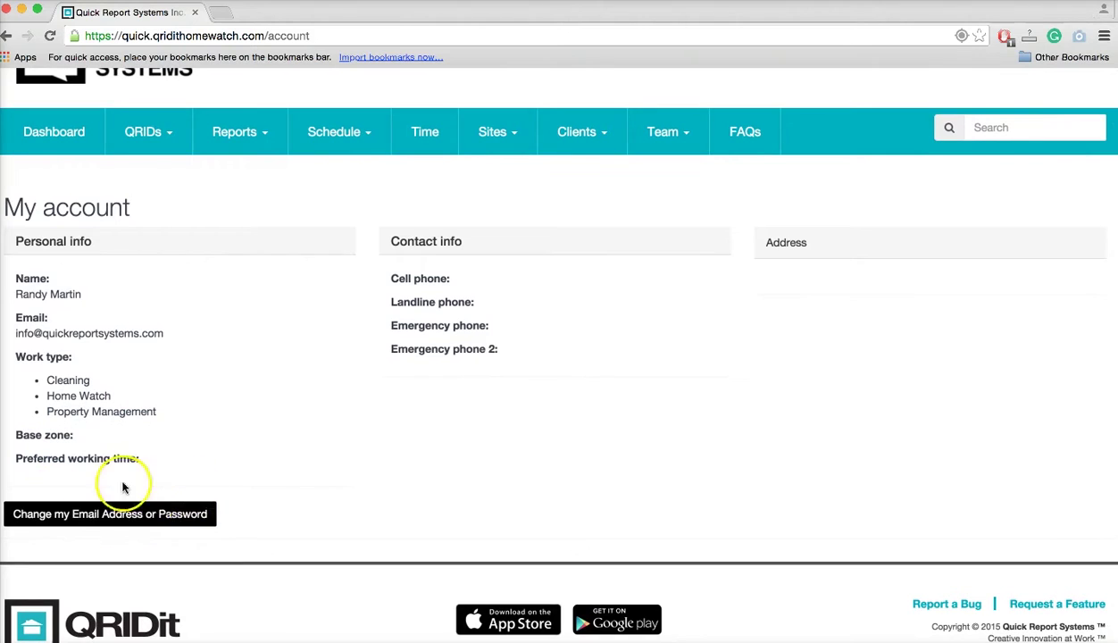
{"action": "scroll", "coordinate": [305, 412], "scroll_direction": "up", "scroll_amount": 2}
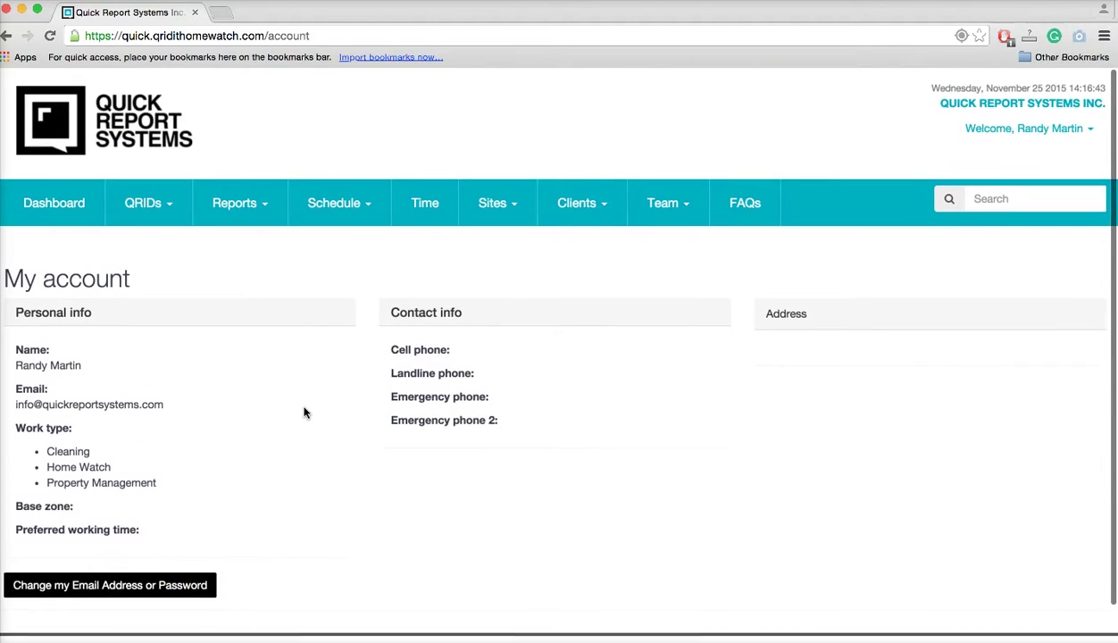
{"action": "left_click", "coordinate": [1071, 126]}
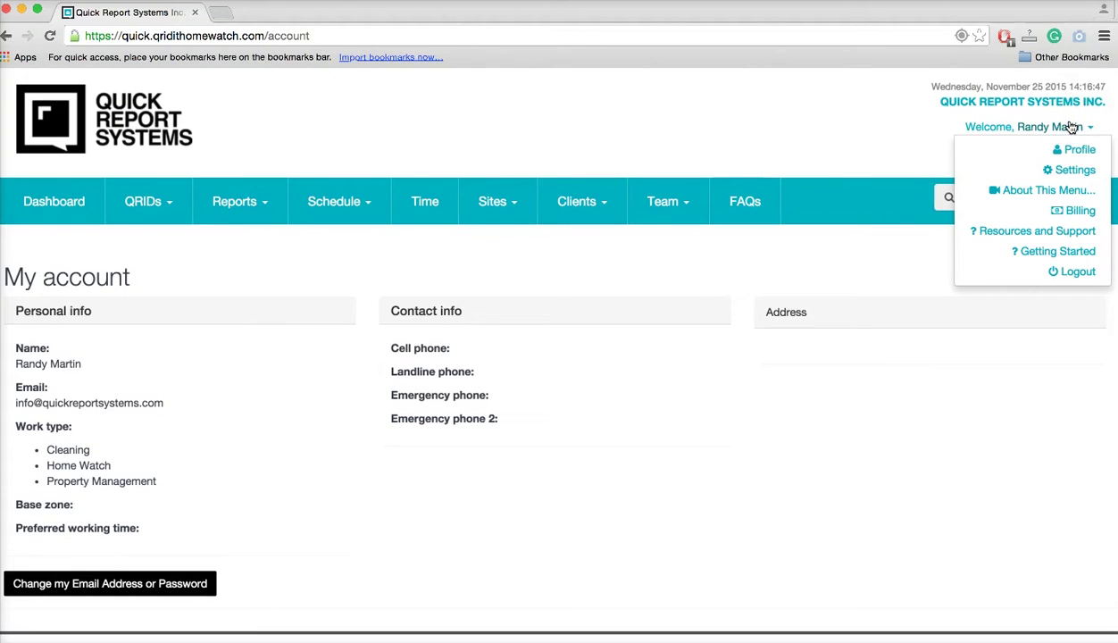
Open Company Settings and cancel Add / Change Logo, keeping the current logo.
{"action": "left_click", "coordinate": [1075, 172]}
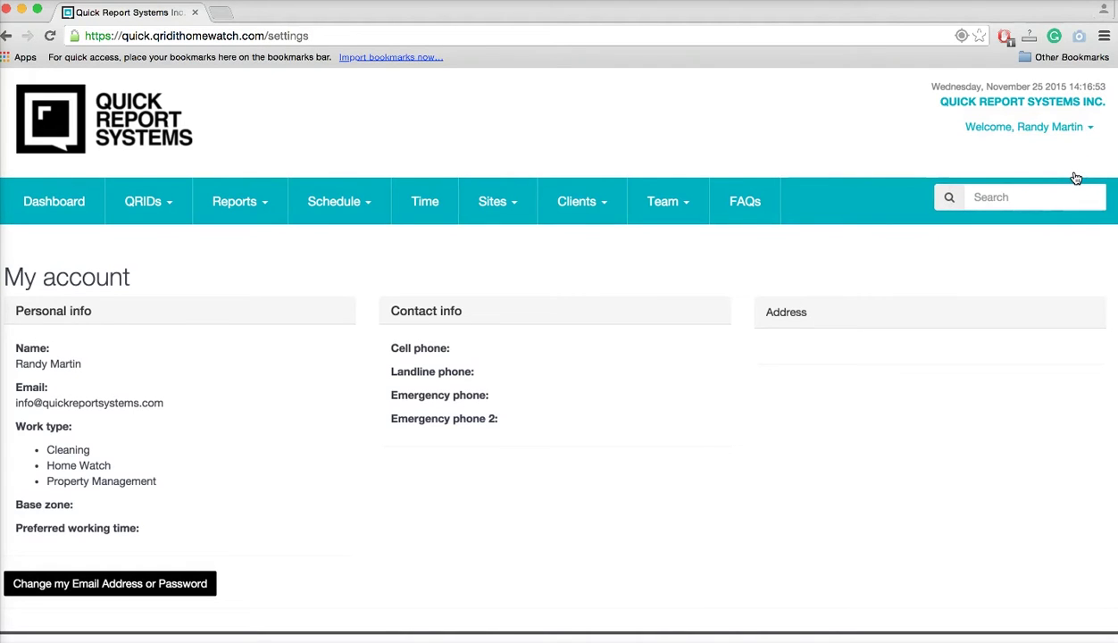
{"action": "scroll", "coordinate": [724, 419], "scroll_direction": "down", "scroll_amount": 2}
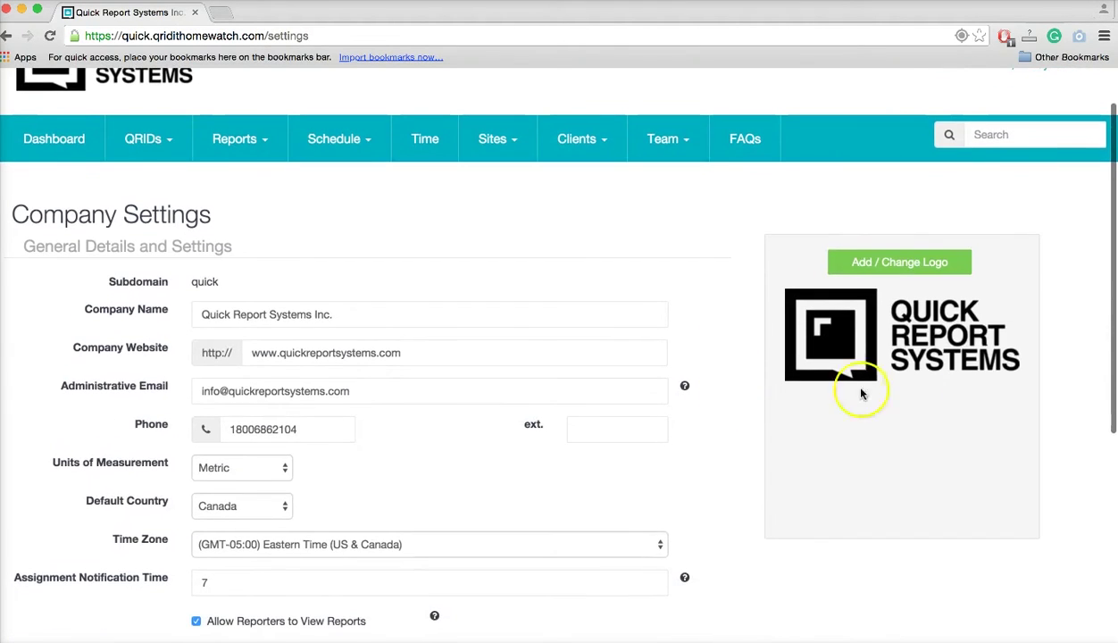
{"action": "left_click", "coordinate": [904, 265]}
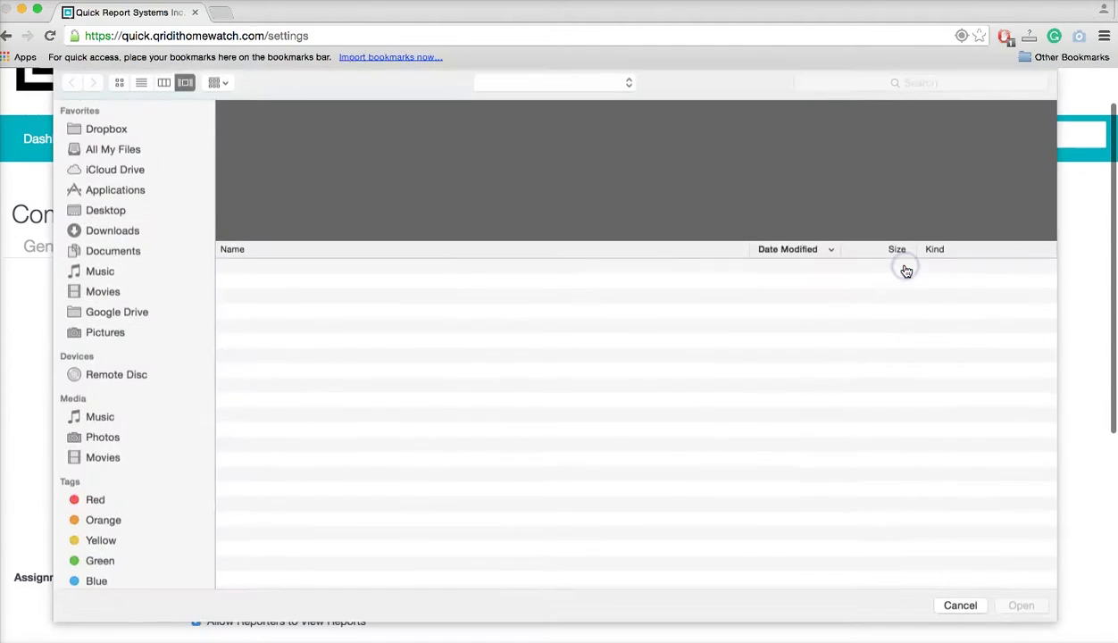
{"action": "left_click", "coordinate": [962, 608]}
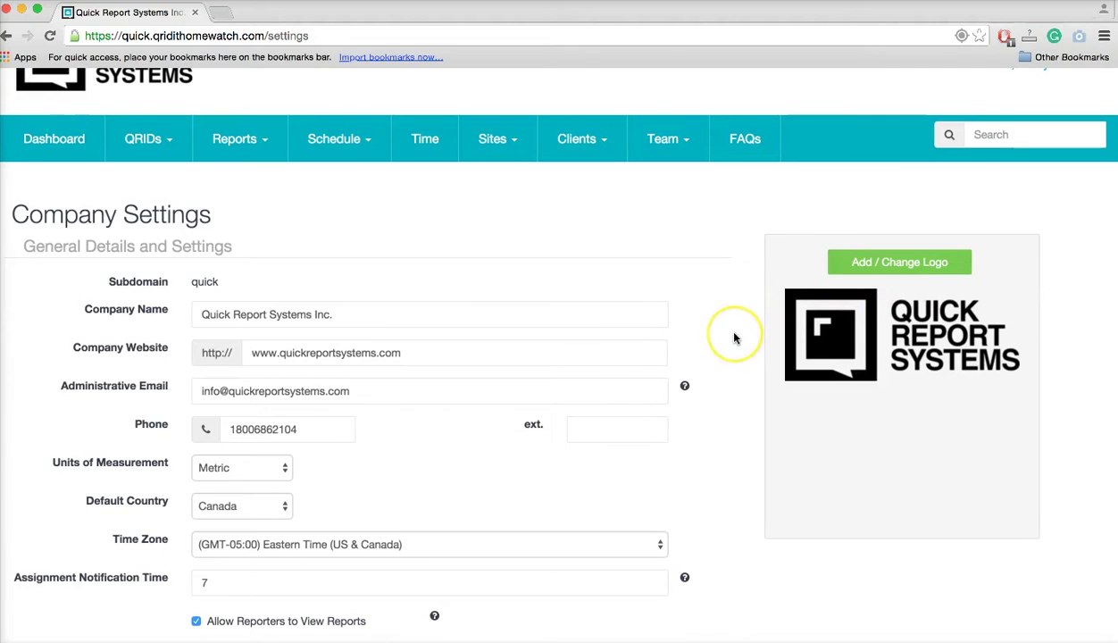
Scroll General Details: Metric units, Canada as default country, Eastern Time, notification time.
{"action": "scroll", "coordinate": [732, 338], "scroll_direction": "down", "scroll_amount": 2}
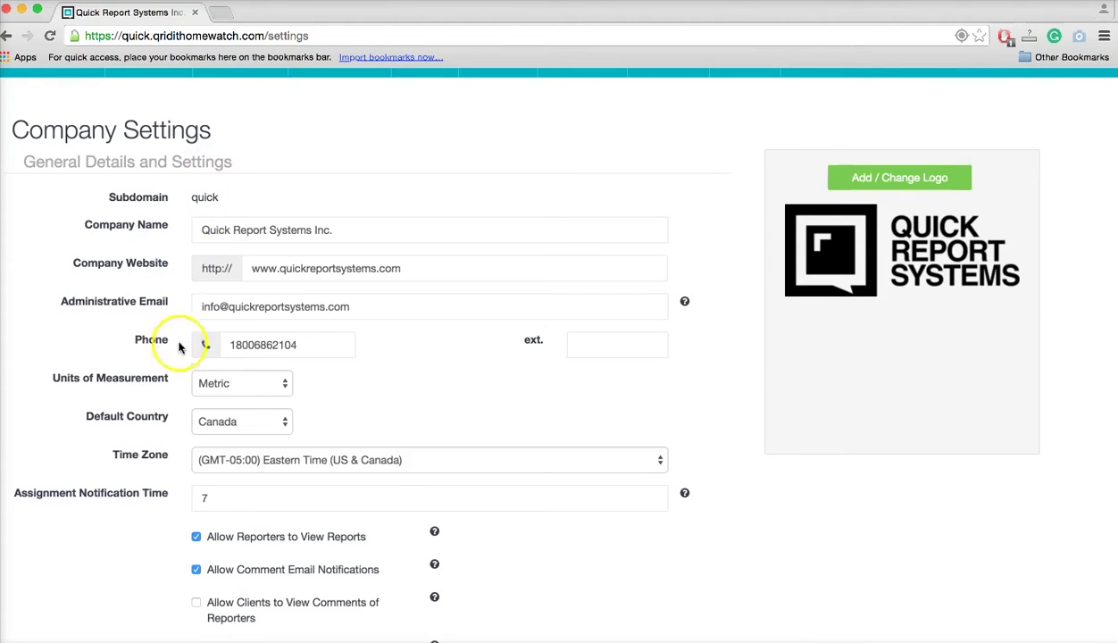
{"action": "scroll", "coordinate": [175, 381], "scroll_direction": "down", "scroll_amount": 1}
{"action": "scroll", "coordinate": [175, 381], "scroll_direction": "down", "scroll_amount": 1}
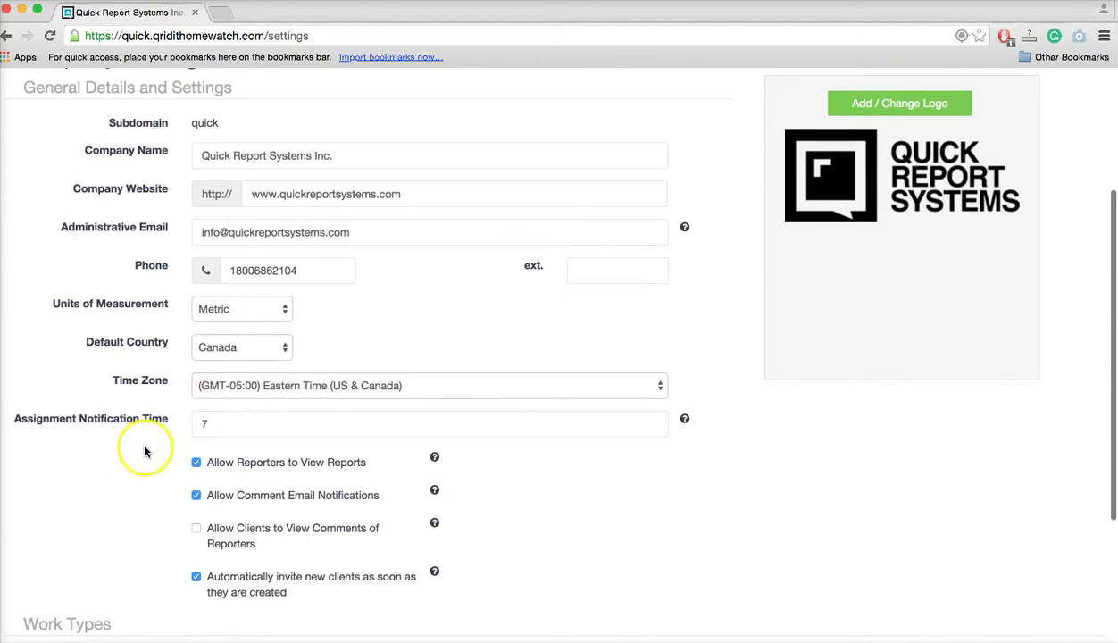
{"action": "scroll", "coordinate": [145, 452], "scroll_direction": "down", "scroll_amount": 2}
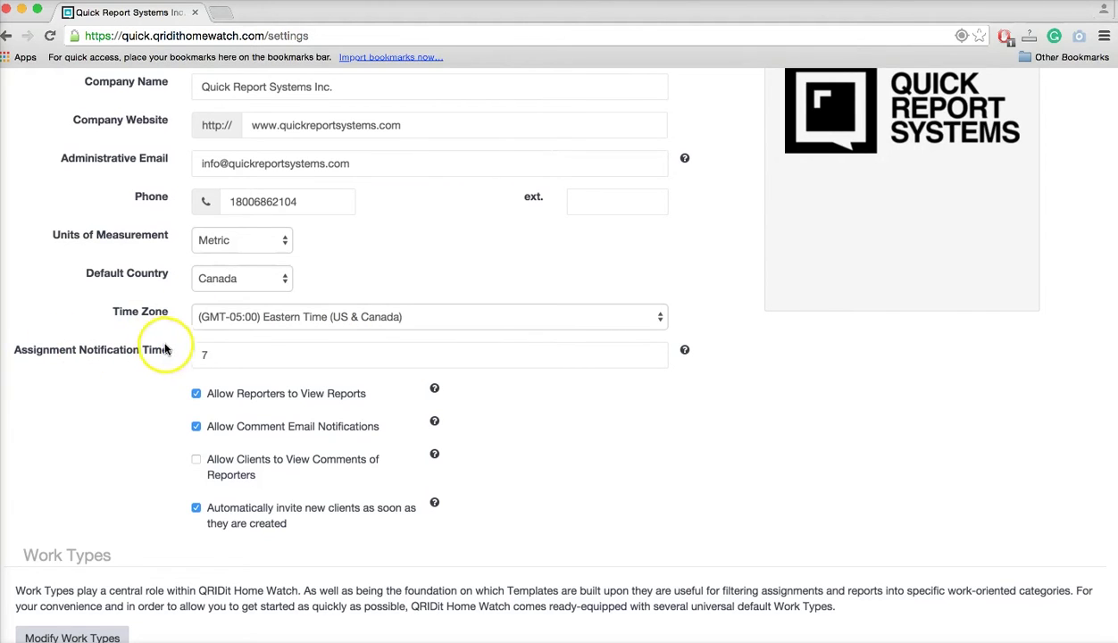
Set Assignment Notification Time to 0, then revert it to 3.
{"action": "left_click", "coordinate": [201, 356]}
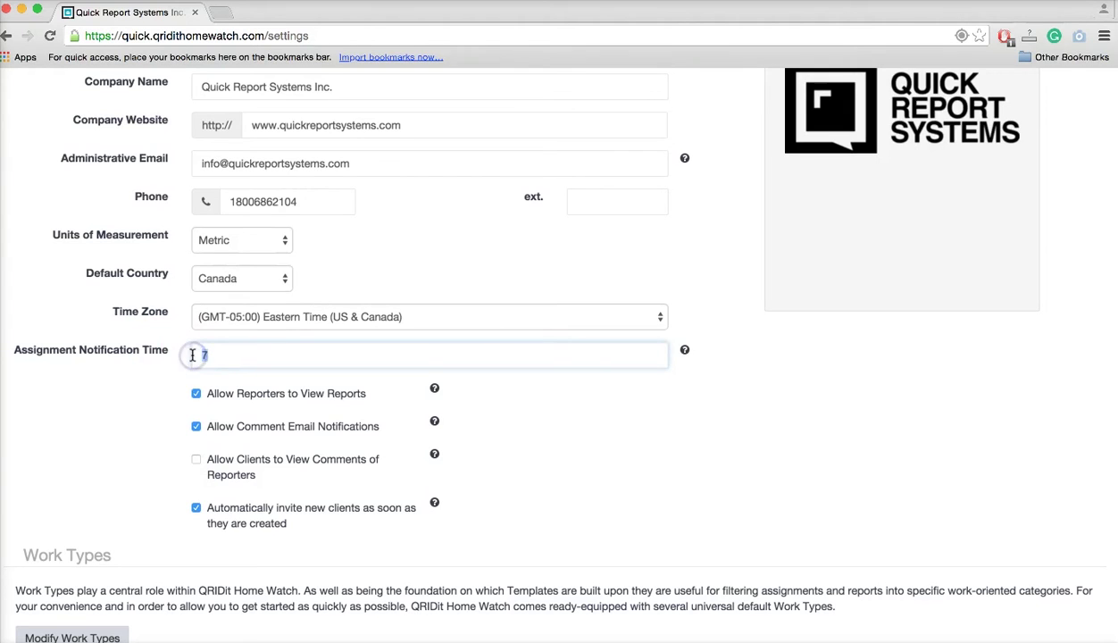
{"action": "type", "text": "0"}
{"action": "left_click", "coordinate": [201, 379]}
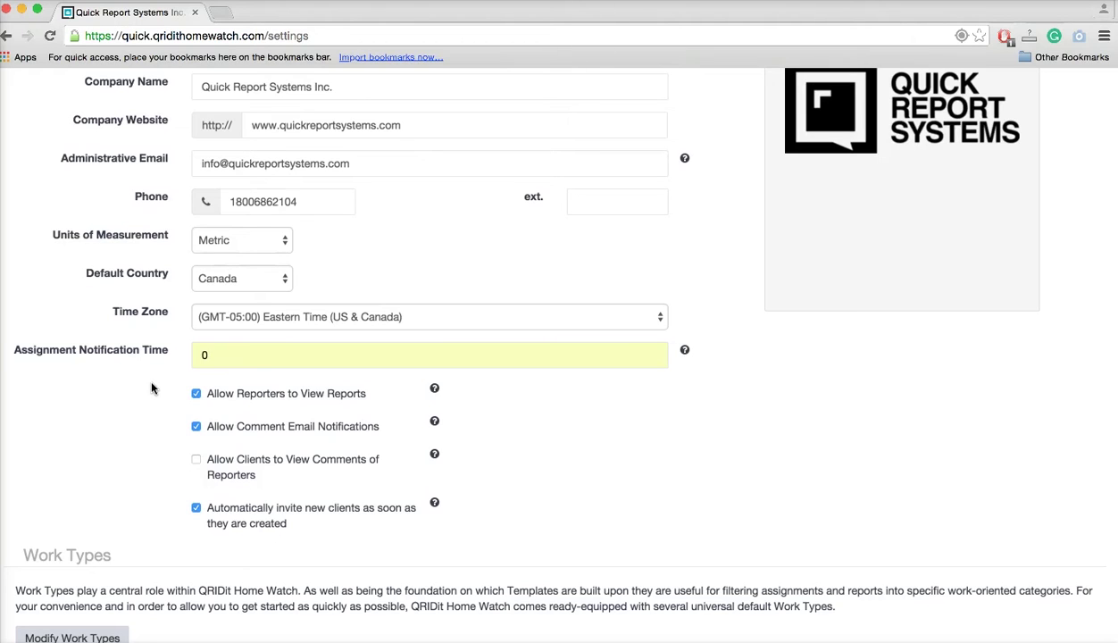
{"action": "left_click", "coordinate": [210, 357]}
{"action": "key", "text": "BackSpace"}
{"action": "type", "text": "3"}
{"action": "left_click", "coordinate": [121, 427]}
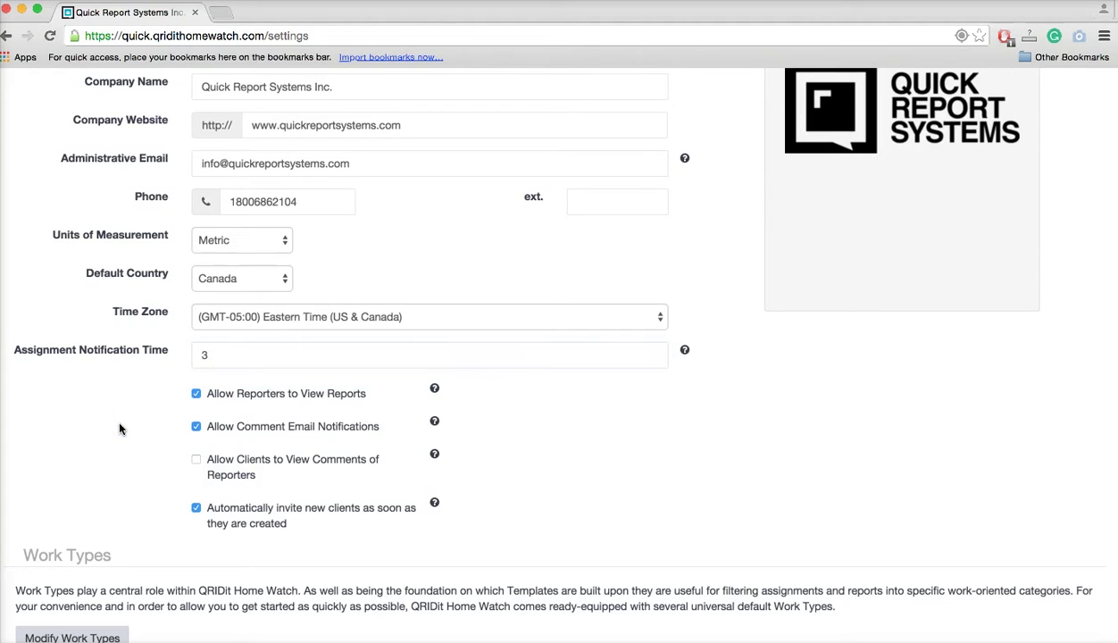
Change Assignment Notification Time back to 0 and confirm it.
{"action": "left_click", "coordinate": [217, 364]}
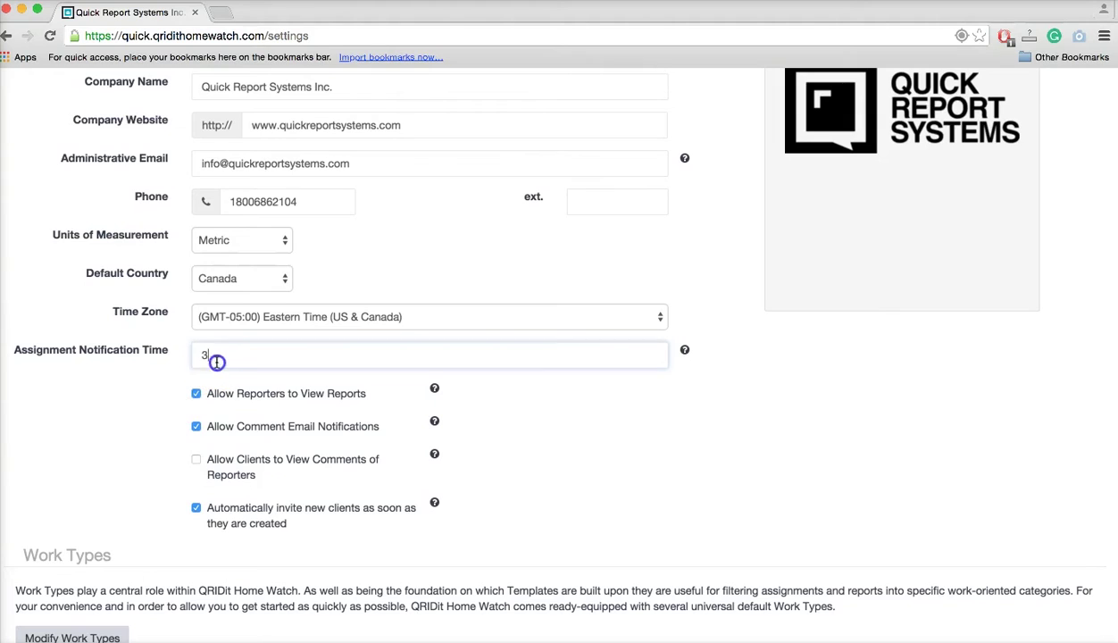
{"action": "type", "text": "0"}
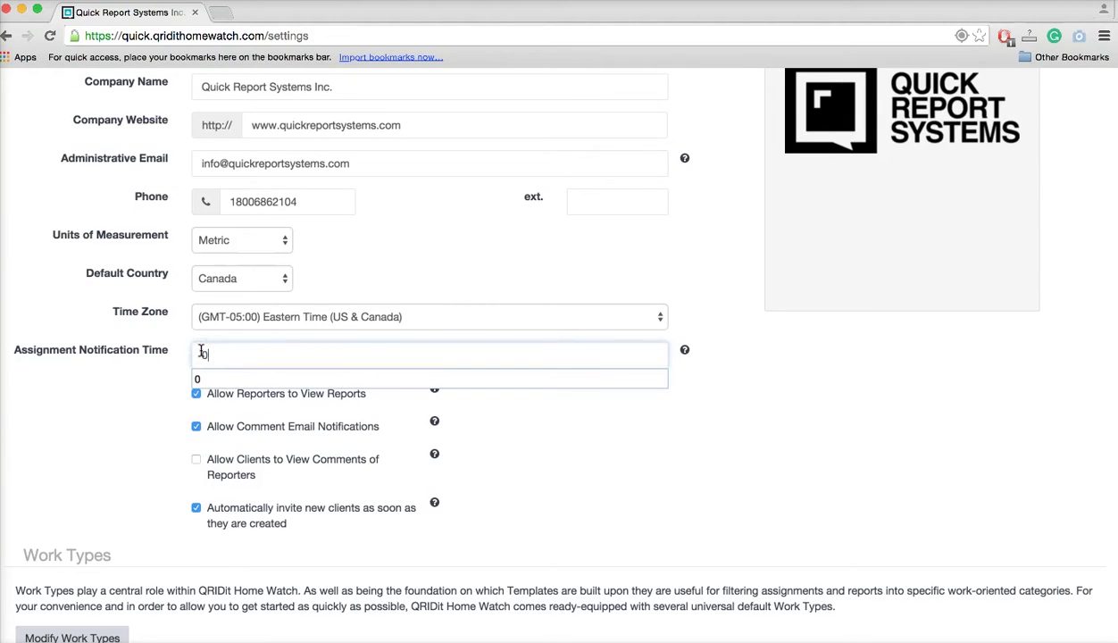
{"action": "left_click", "coordinate": [185, 366]}
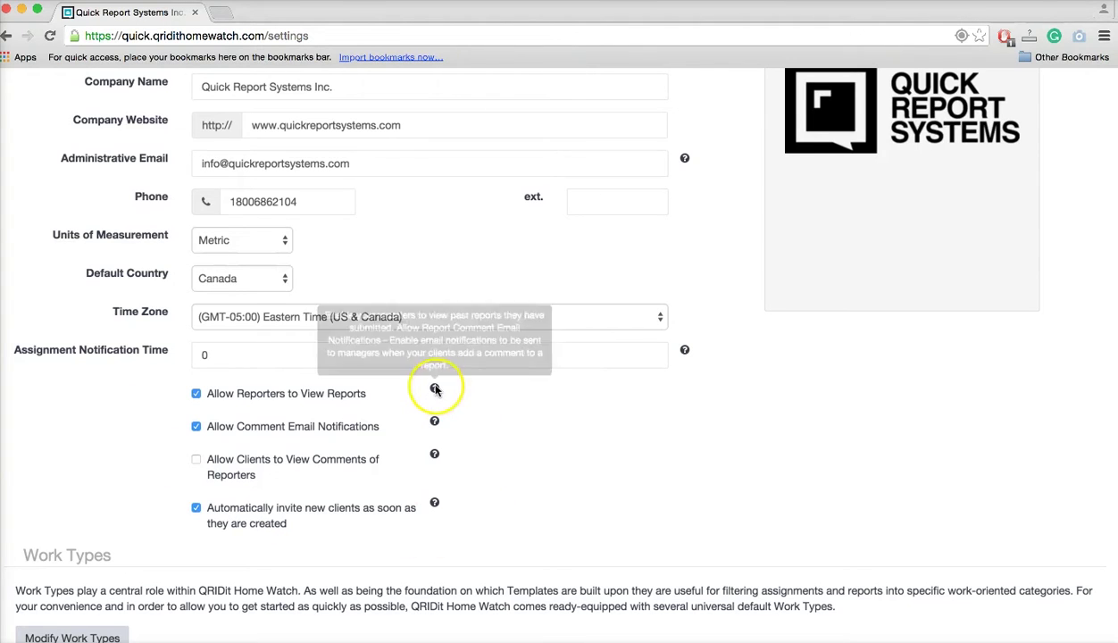
{"action": "mouse_move", "coordinate": [438, 428]}
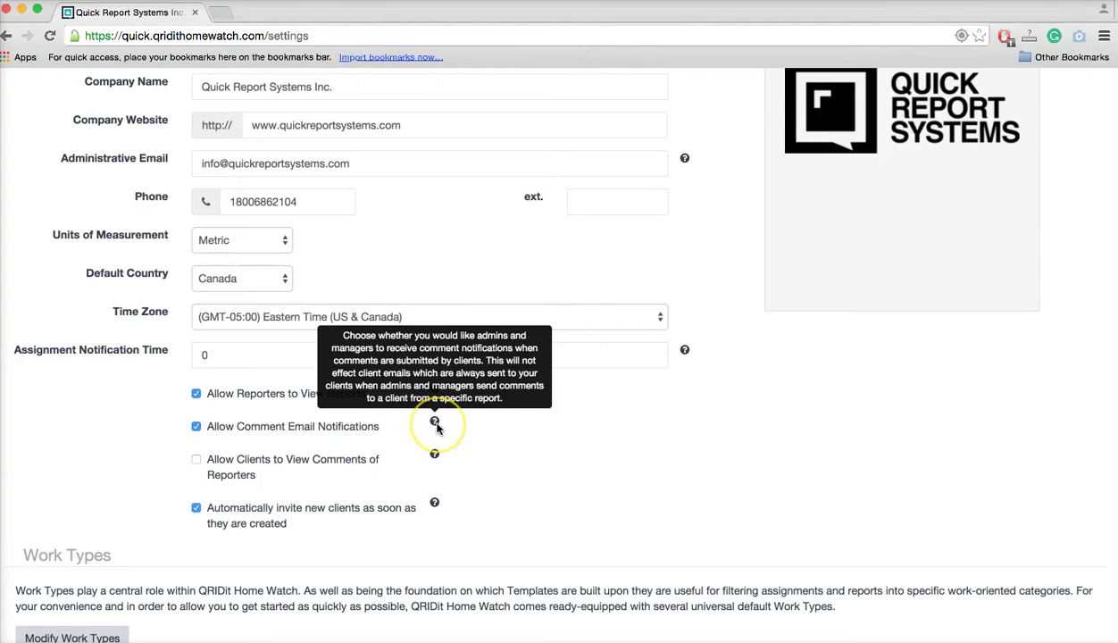
{"action": "mouse_move", "coordinate": [435, 457]}
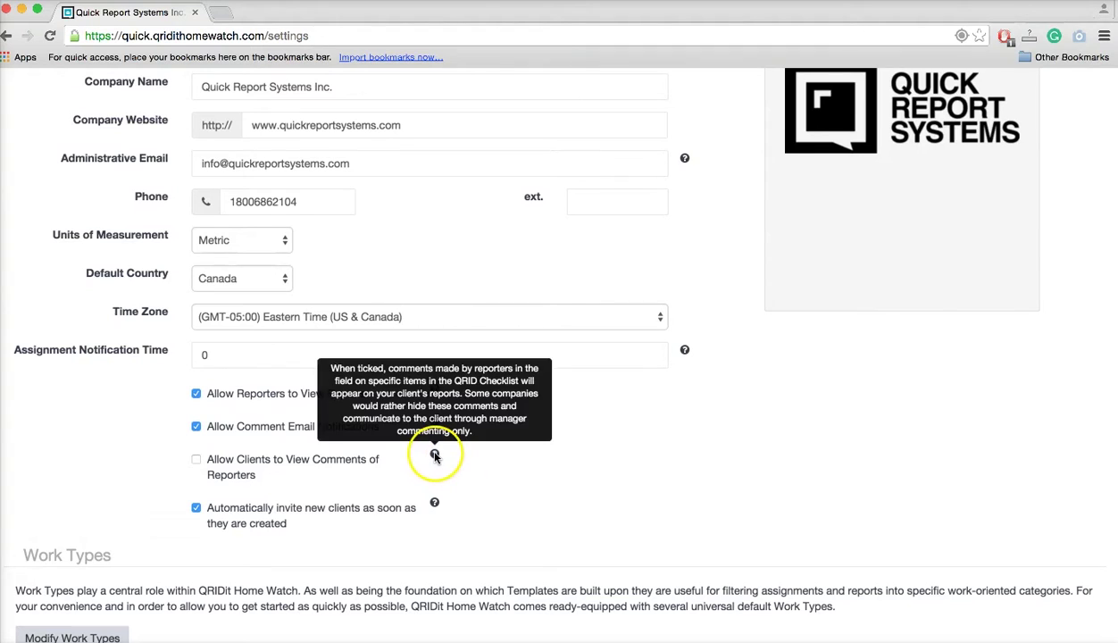
{"action": "mouse_move", "coordinate": [436, 505]}
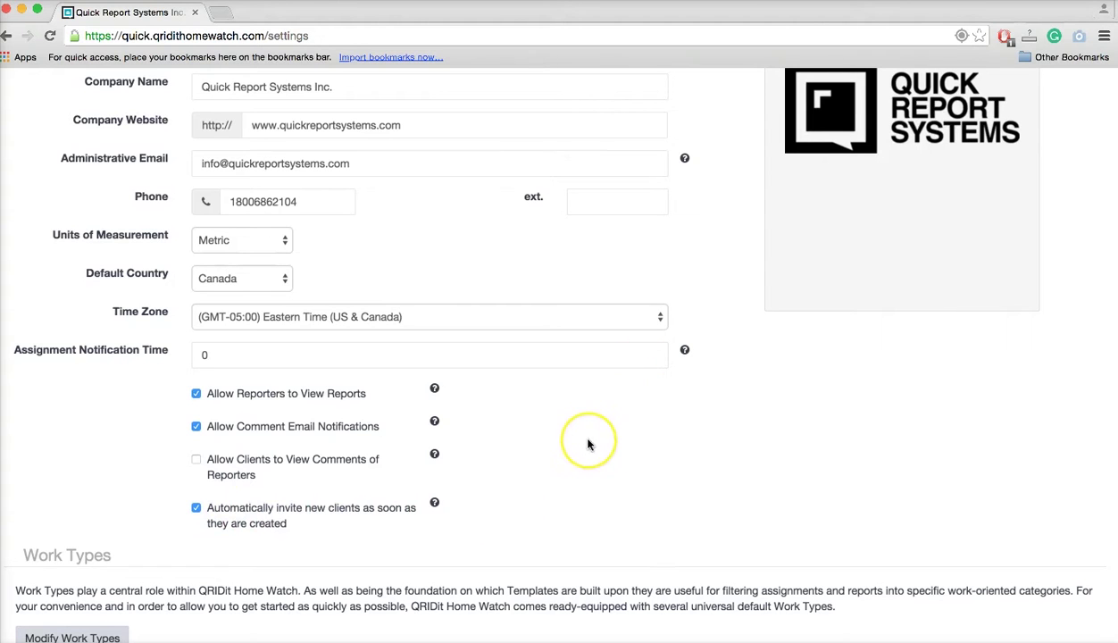
Tick 'Allow Clients to View Comments of Reporters' and untick automatic invitation of new clients.
{"action": "scroll", "coordinate": [586, 444], "scroll_direction": "down", "scroll_amount": 2}
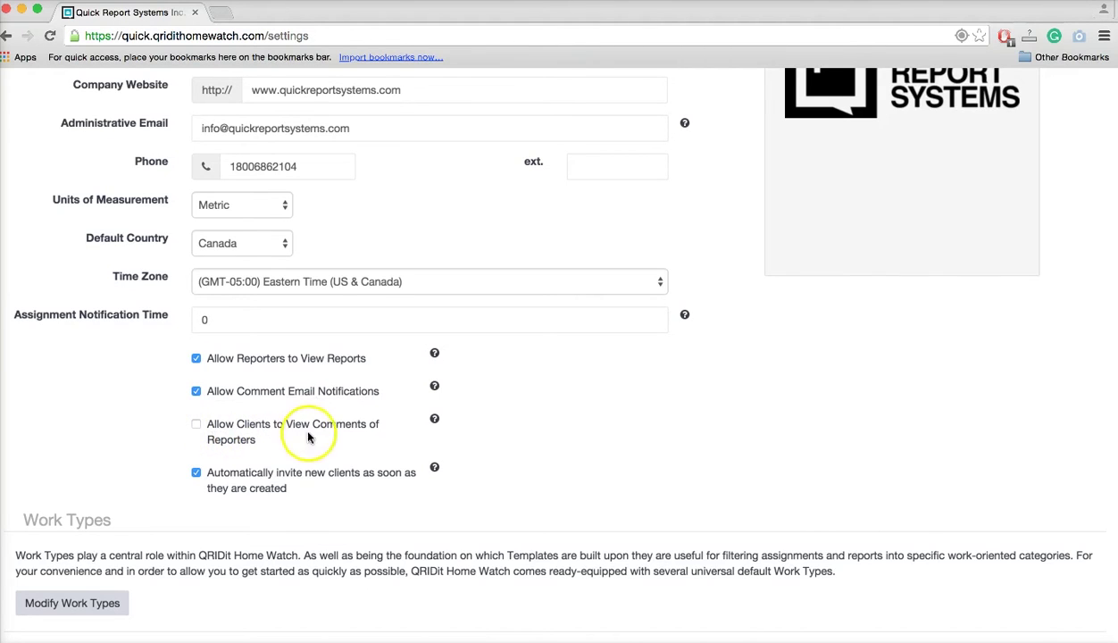
{"action": "left_click", "coordinate": [197, 426]}
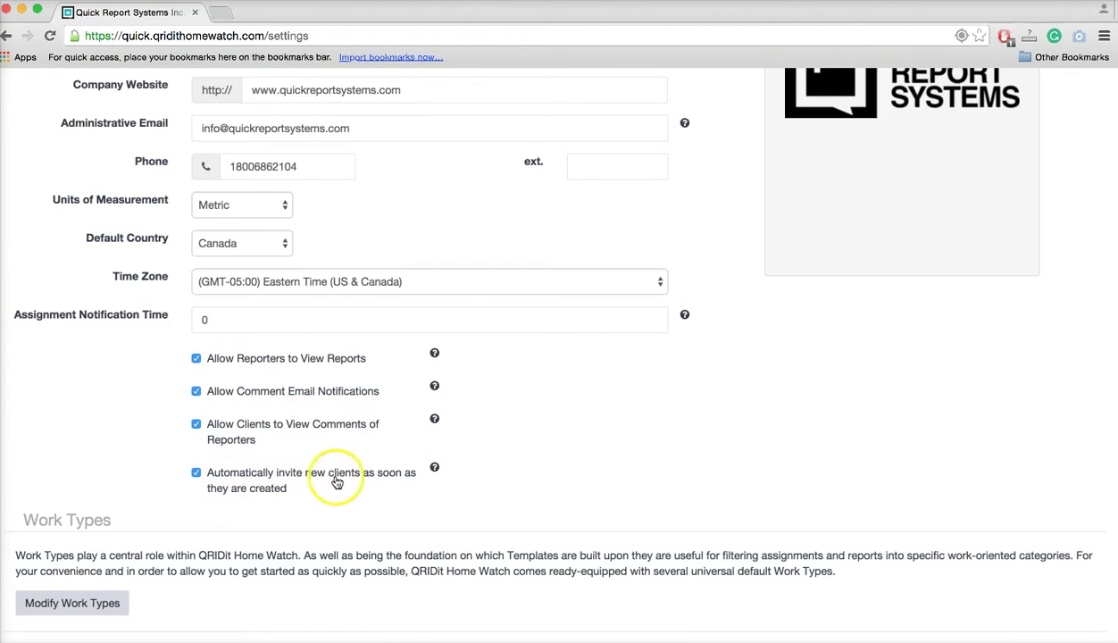
{"action": "left_click", "coordinate": [196, 473]}
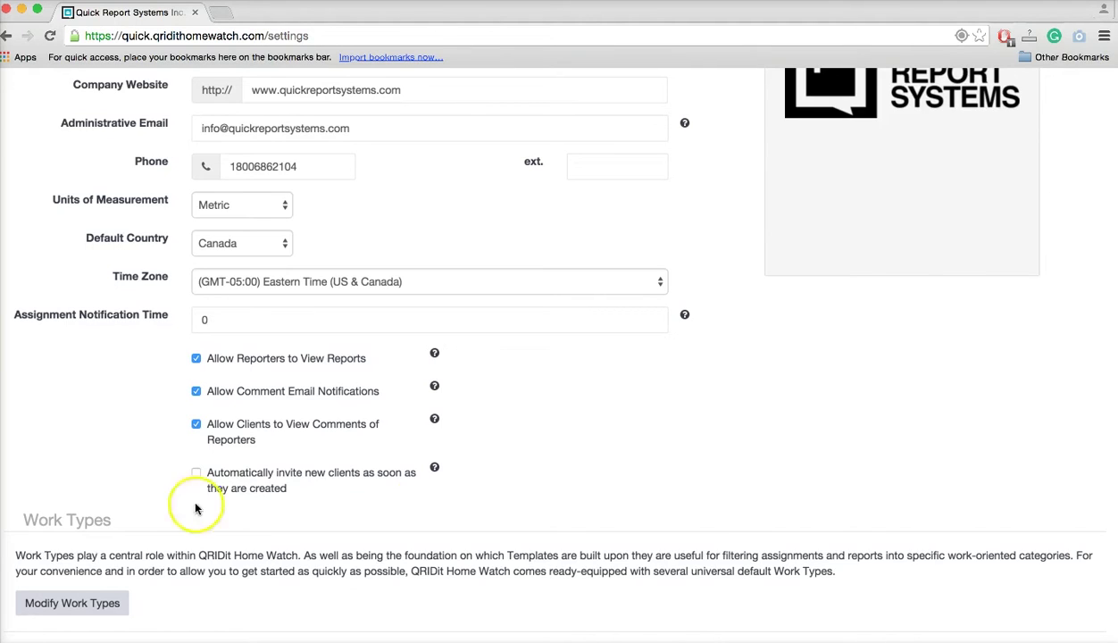
{"action": "scroll", "coordinate": [607, 489], "scroll_direction": "down", "scroll_amount": 4}
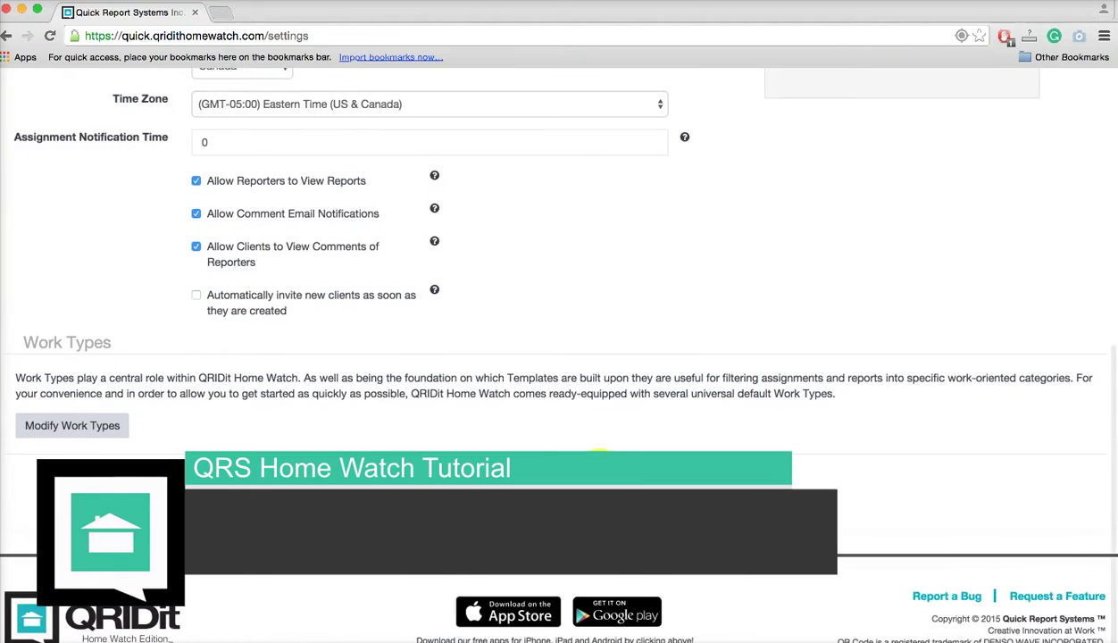
Go to Modify Work Types listing Cleaning, Home Watch and Property Management, and open the add form.
{"action": "left_click", "coordinate": [75, 425]}
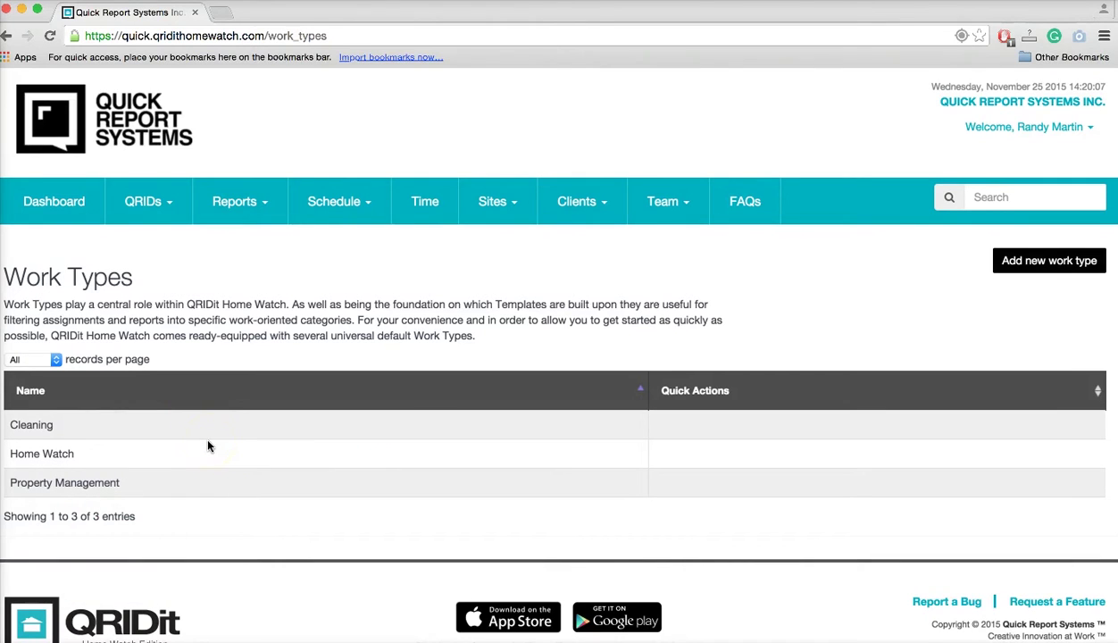
{"action": "left_click", "coordinate": [55, 426]}
{"action": "left_click", "coordinate": [88, 482]}
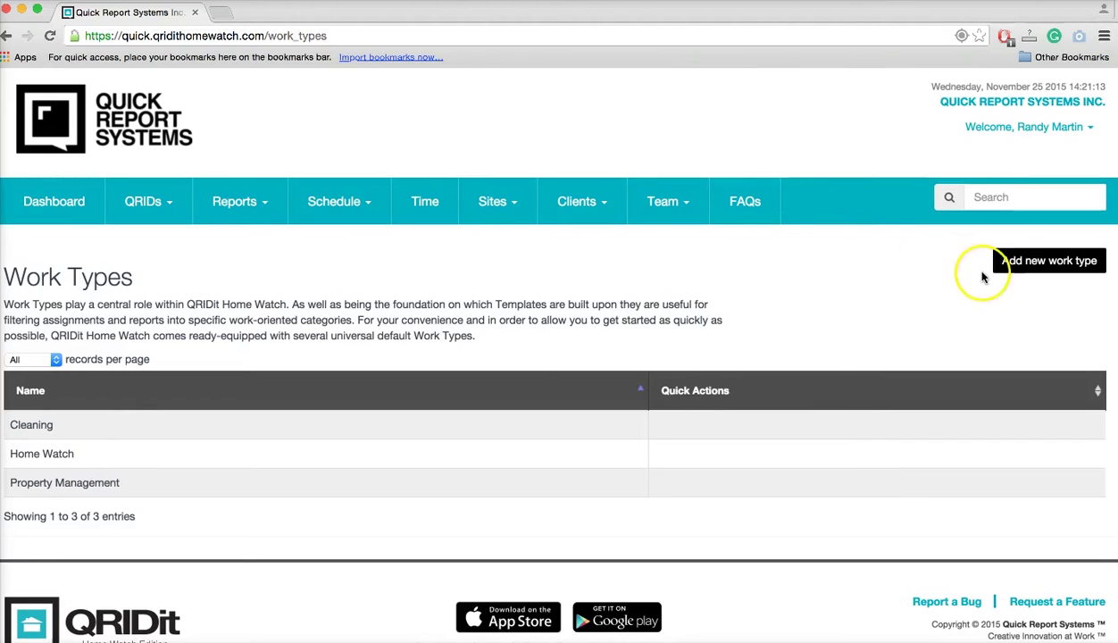
{"action": "left_click", "coordinate": [1040, 264]}
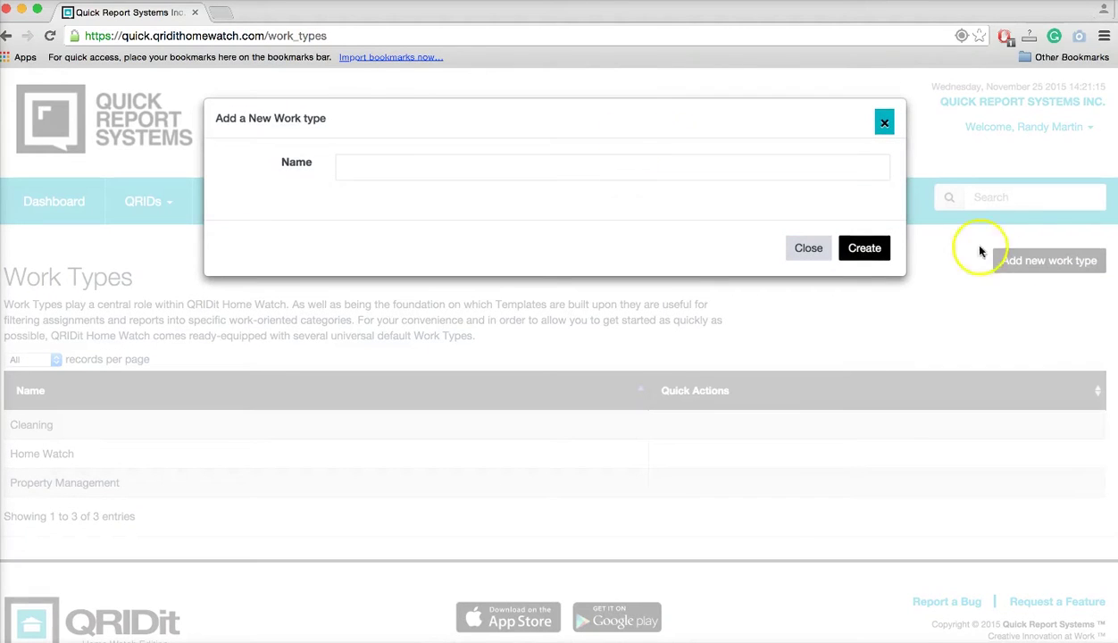
Name the new work type 'Key Holder Service' and create it.
{"action": "left_click", "coordinate": [369, 160]}
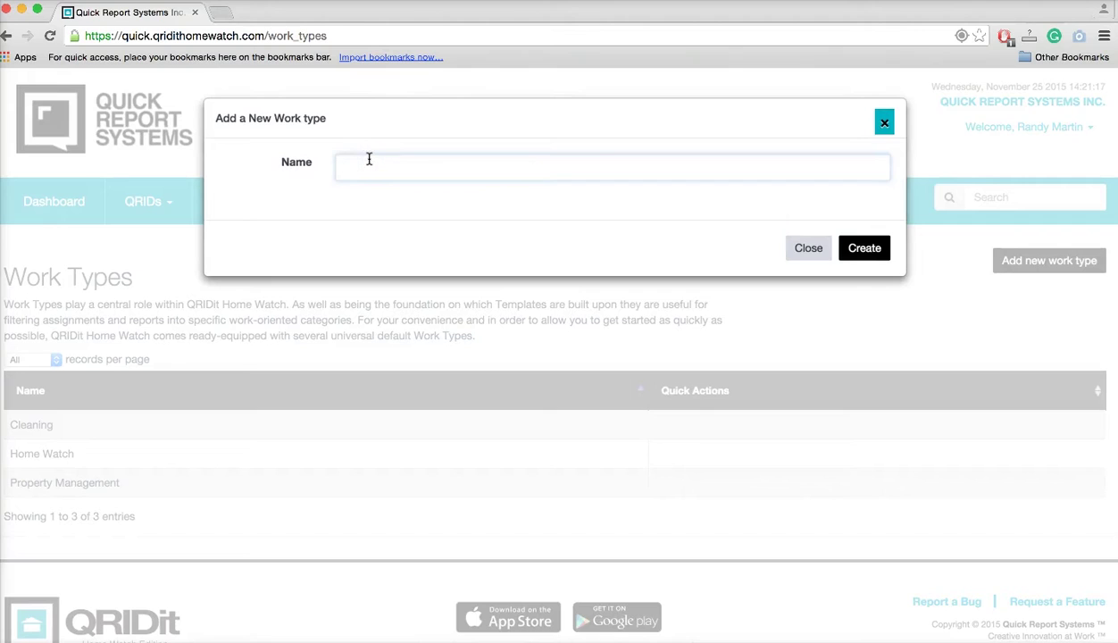
{"action": "type", "text": "Key Holder Service"}
{"action": "left_click", "coordinate": [865, 254]}
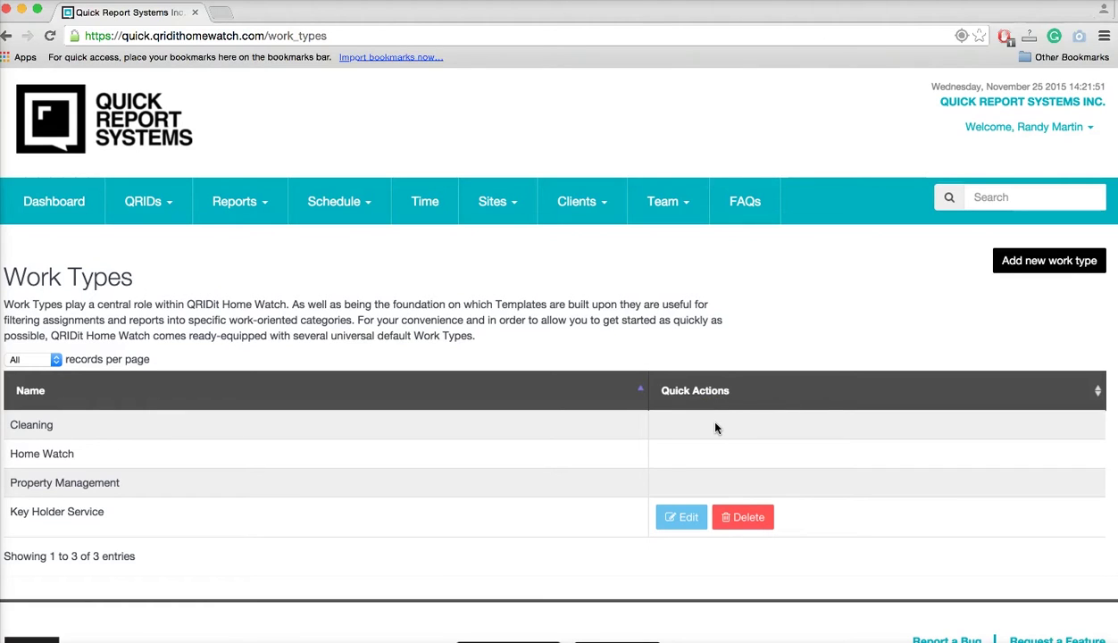
Watch the 'About This Menu...' video from the Welcome menu, close it, and reopen the menu.
{"action": "left_click", "coordinate": [1073, 130]}
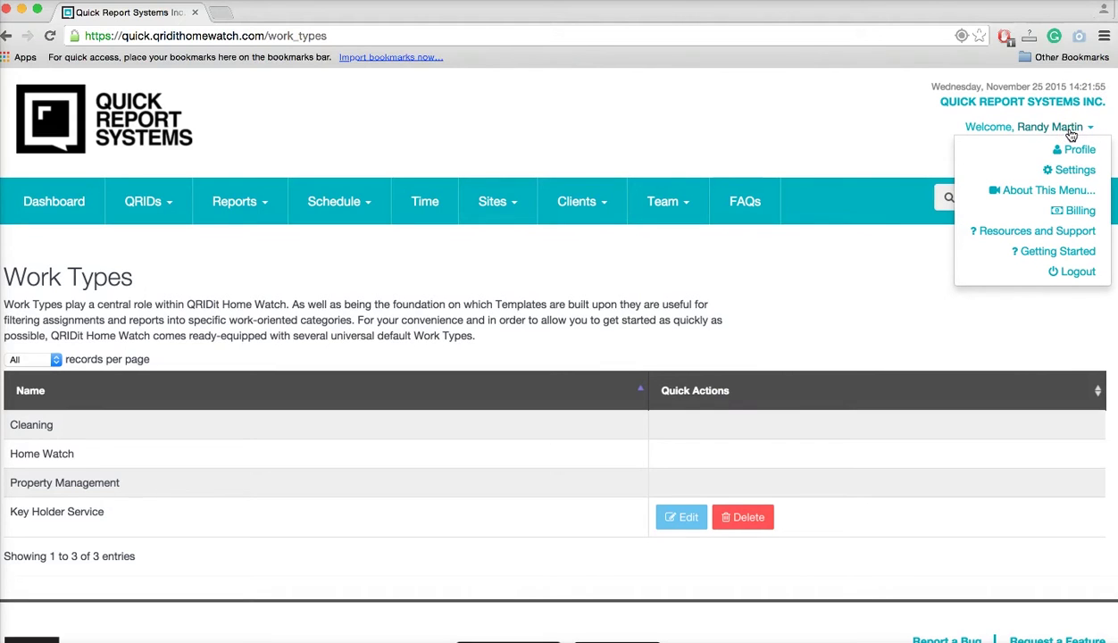
{"action": "left_click", "coordinate": [1077, 190]}
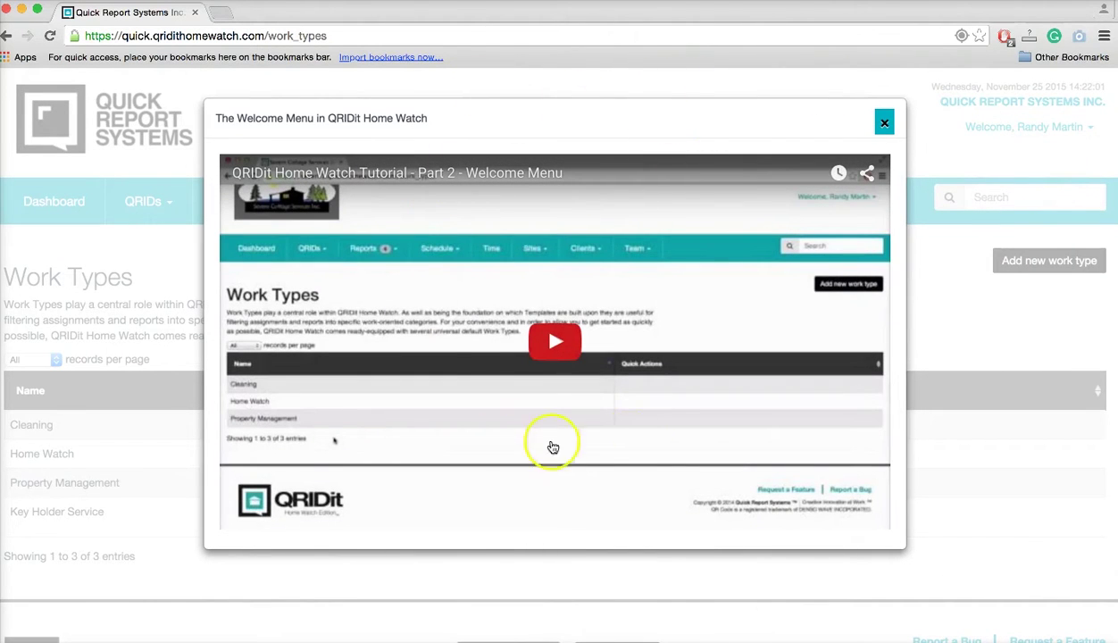
{"action": "left_click", "coordinate": [881, 119]}
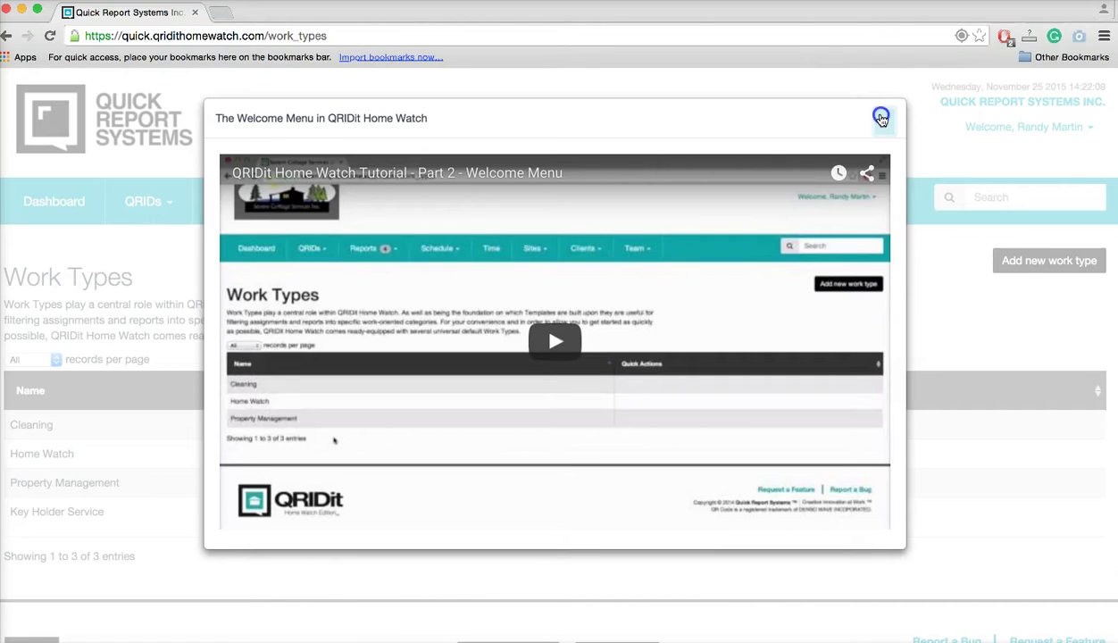
{"action": "left_click", "coordinate": [1032, 128]}
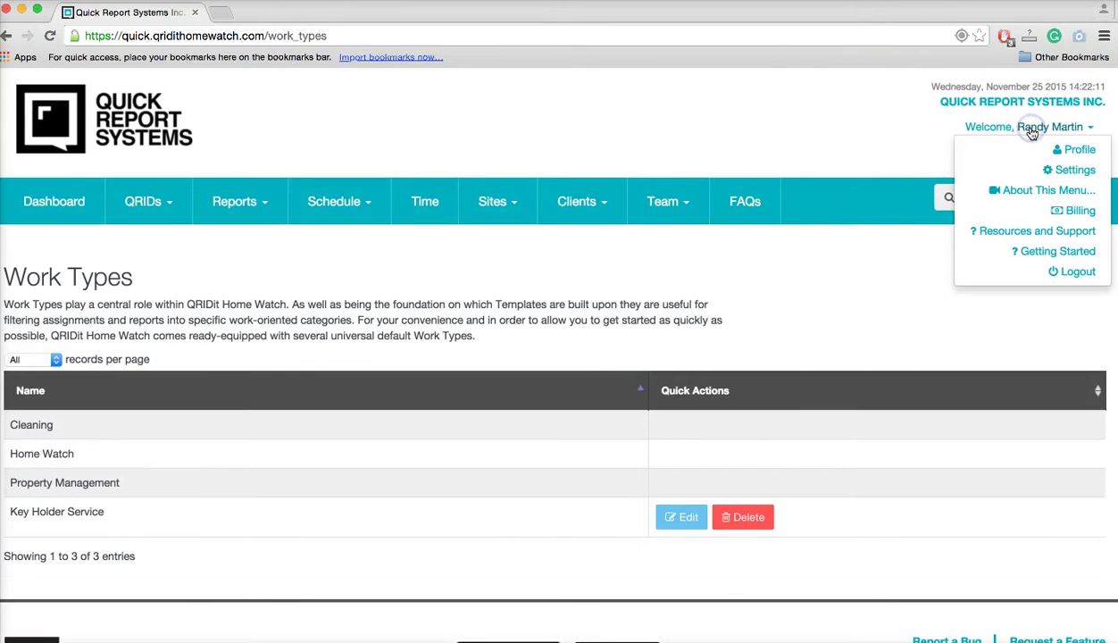
{"action": "left_click", "coordinate": [1070, 212]}
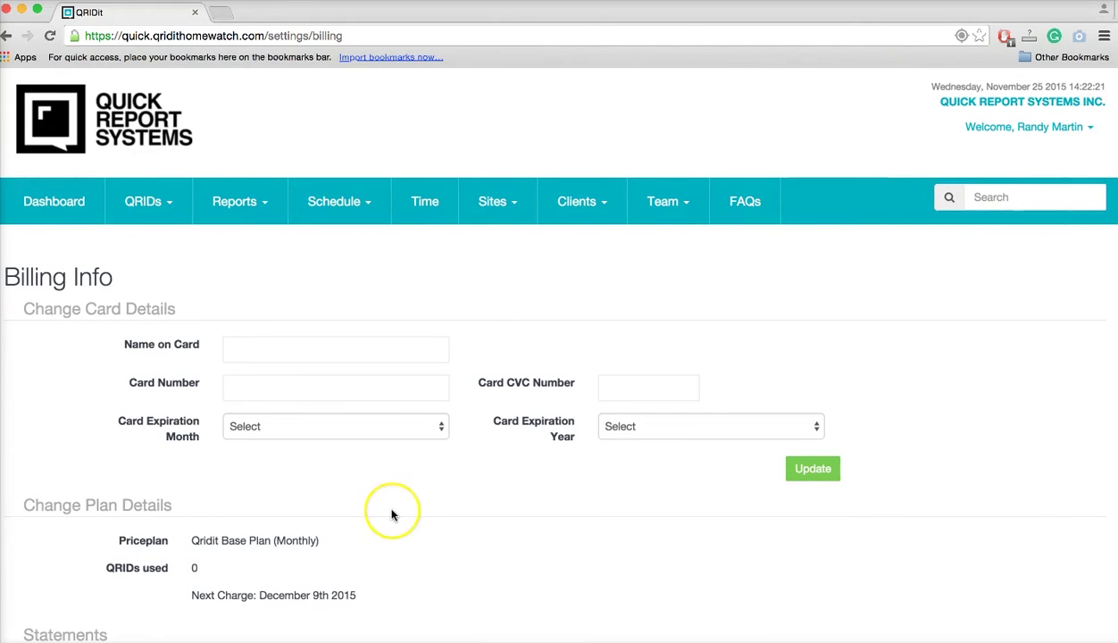
{"action": "scroll", "coordinate": [391, 515], "scroll_direction": "down", "scroll_amount": 5}
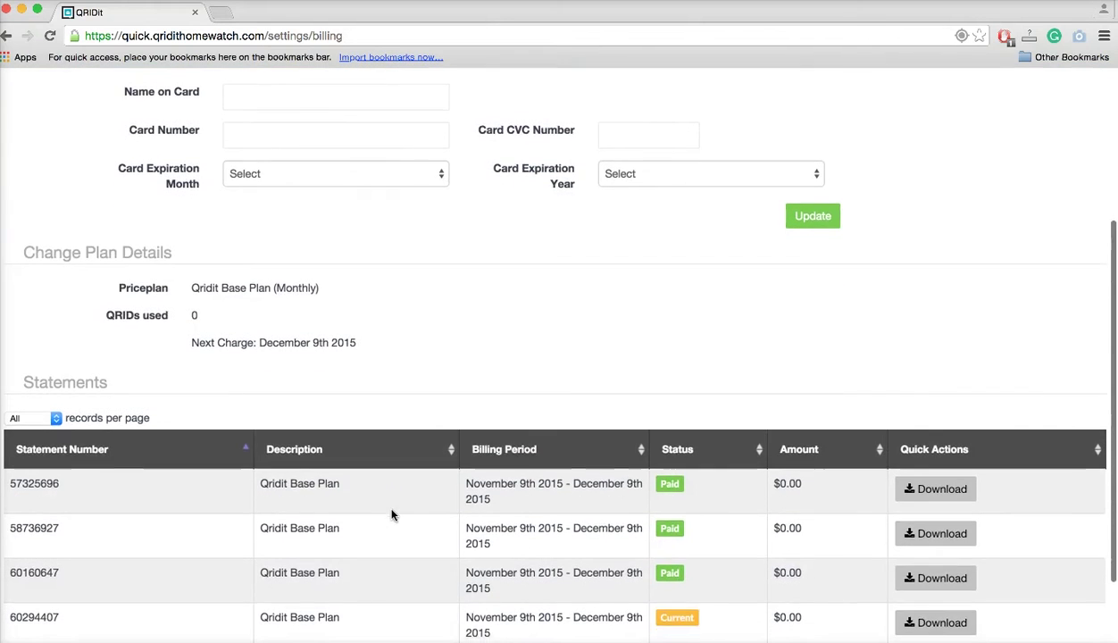
{"action": "scroll", "coordinate": [392, 515], "scroll_direction": "down", "scroll_amount": 3}
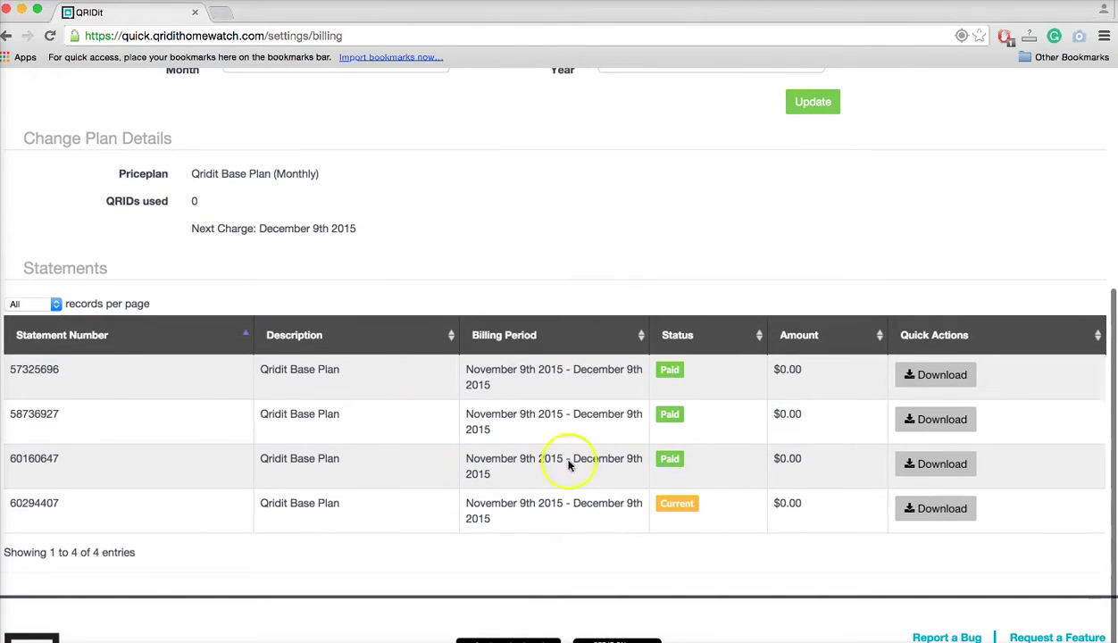
{"action": "scroll", "coordinate": [578, 357], "scroll_direction": "up", "scroll_amount": 1}
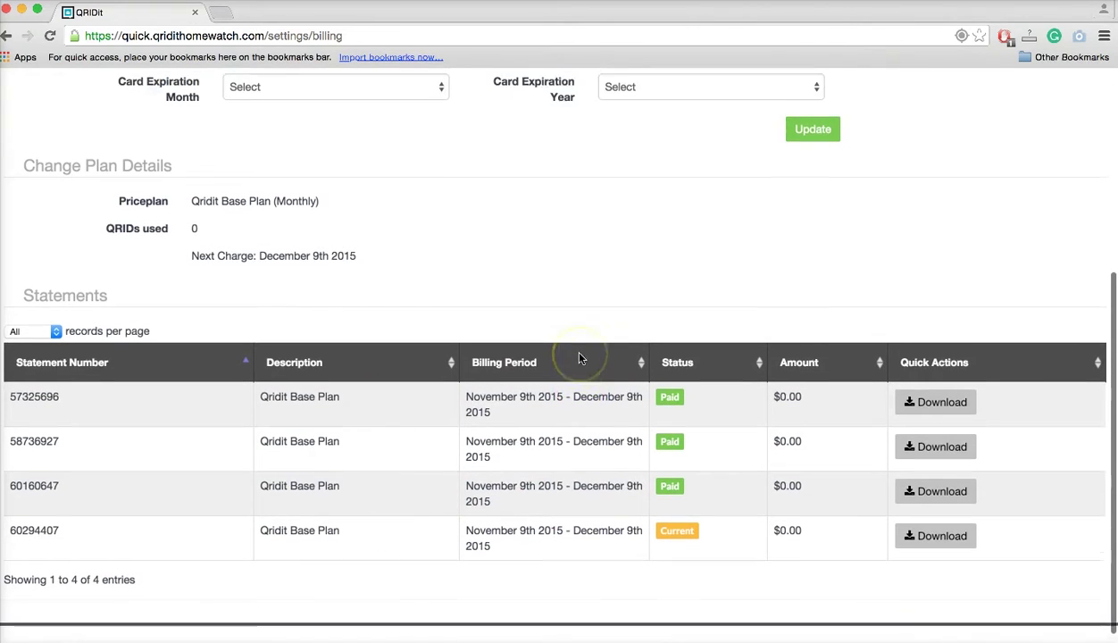
{"action": "scroll", "coordinate": [579, 357], "scroll_direction": "up", "scroll_amount": 1}
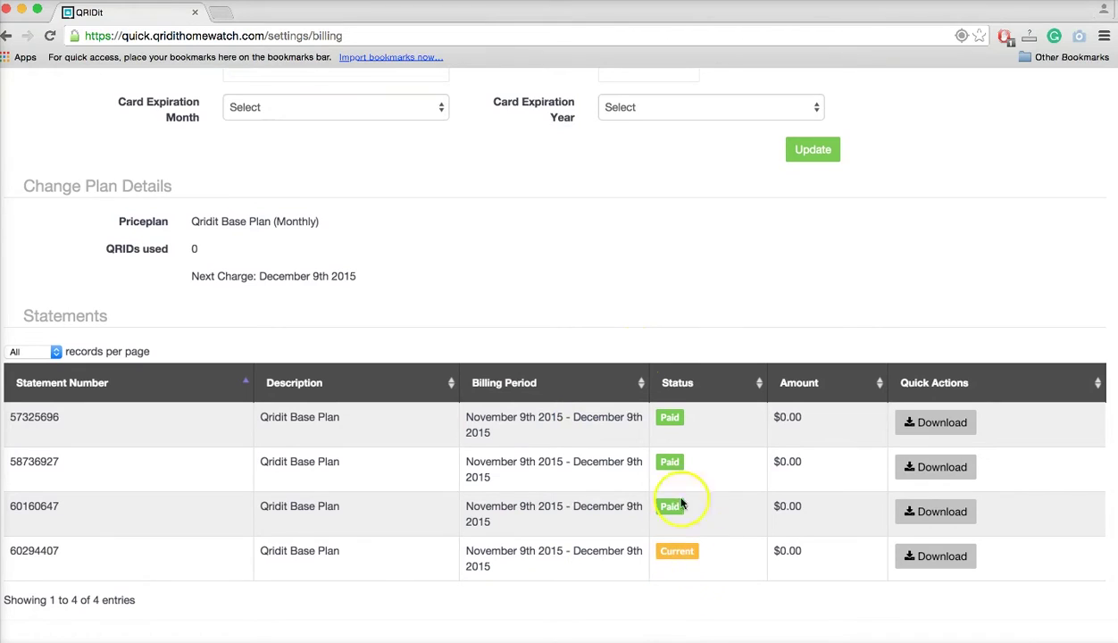
{"action": "scroll", "coordinate": [540, 292], "scroll_direction": "up", "scroll_amount": 2}
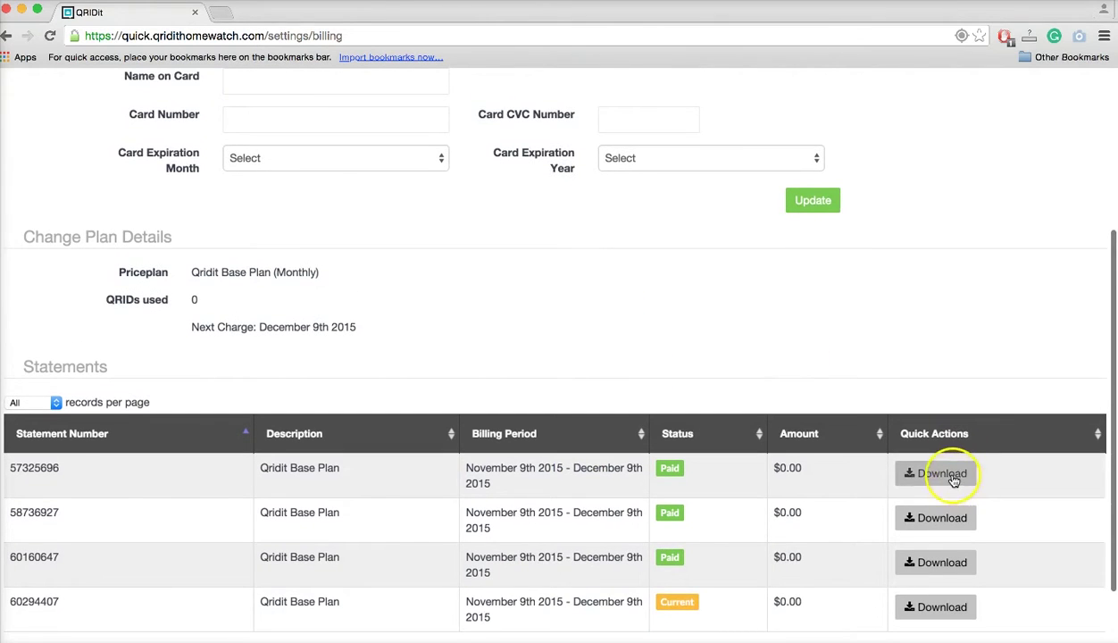
{"action": "left_click", "coordinate": [943, 474]}
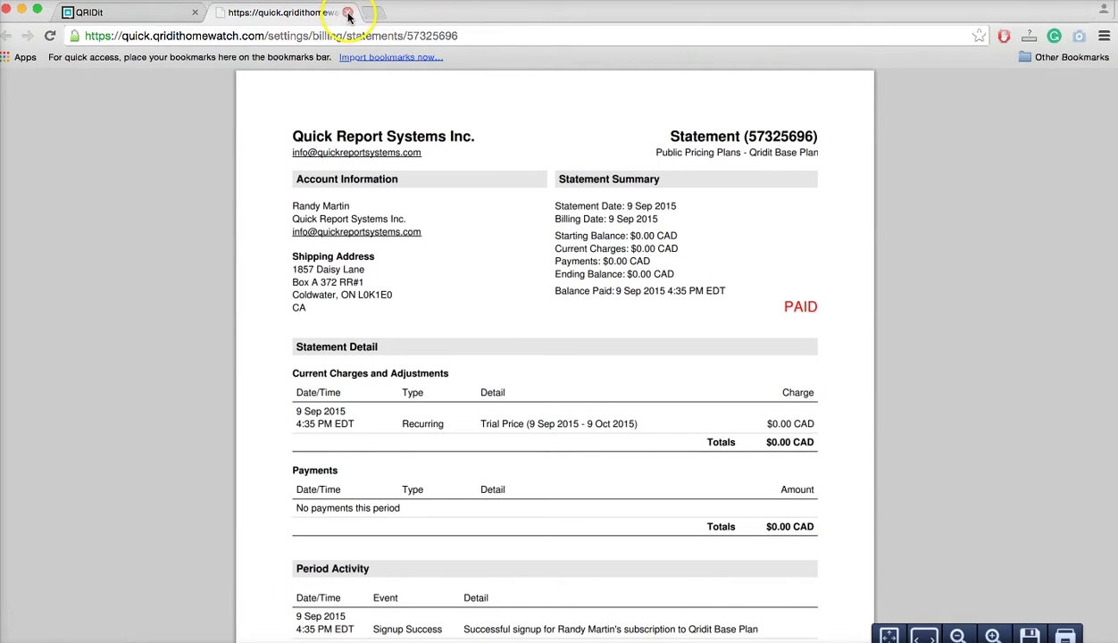
{"action": "left_click", "coordinate": [348, 13]}
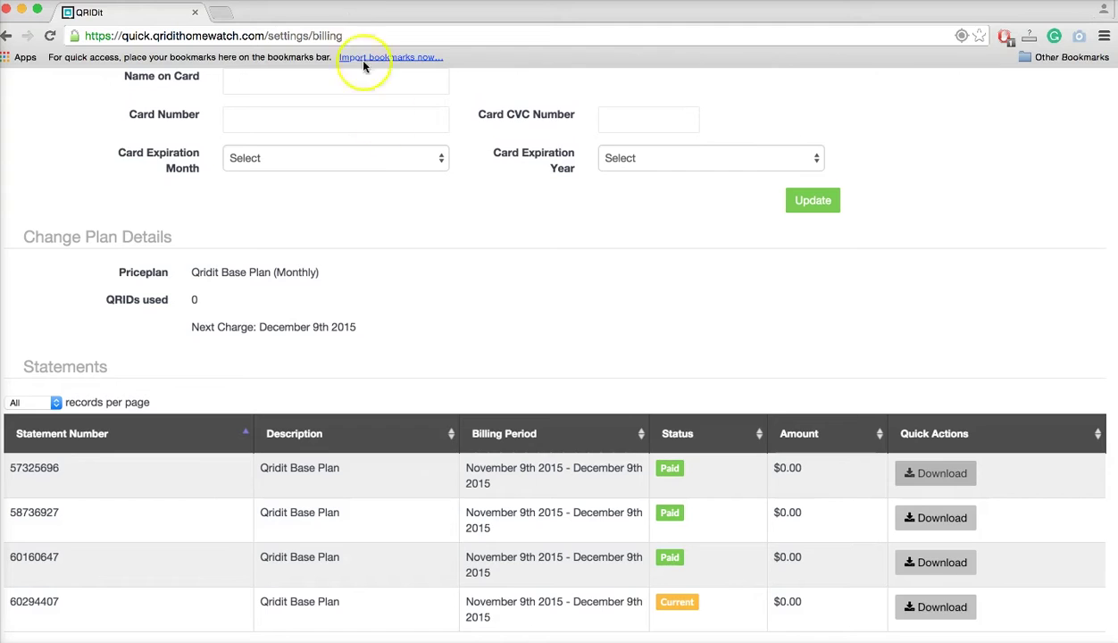
{"action": "scroll", "coordinate": [506, 277], "scroll_direction": "up", "scroll_amount": 5}
{"action": "left_click", "coordinate": [474, 275]}
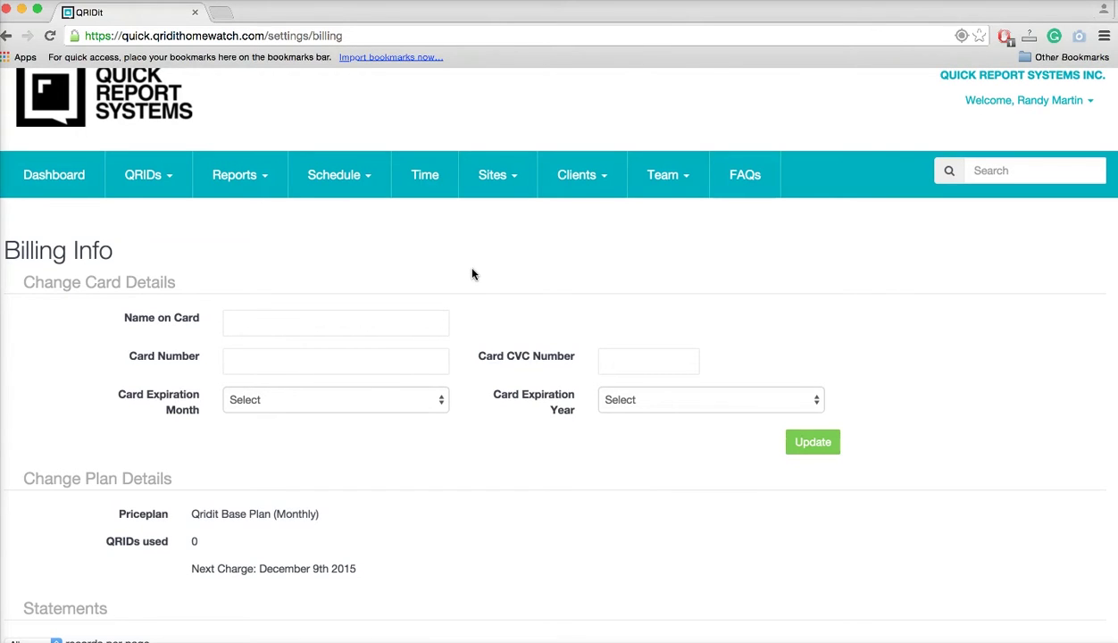
{"action": "mouse_move", "coordinate": [342, 177]}
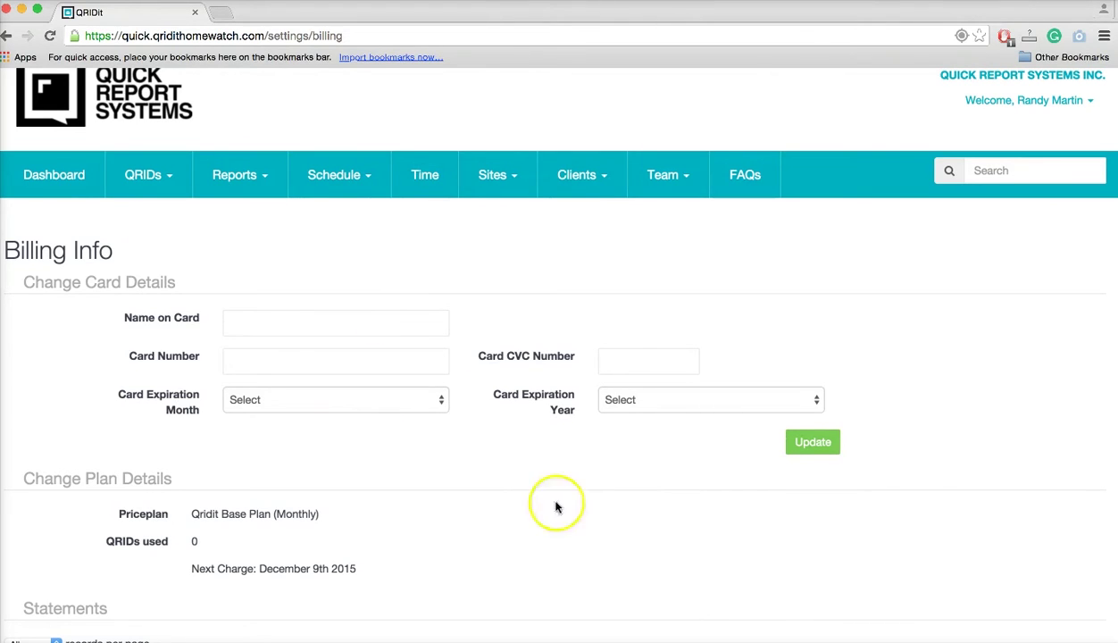
{"action": "scroll", "coordinate": [996, 274], "scroll_direction": "up", "scroll_amount": 2}
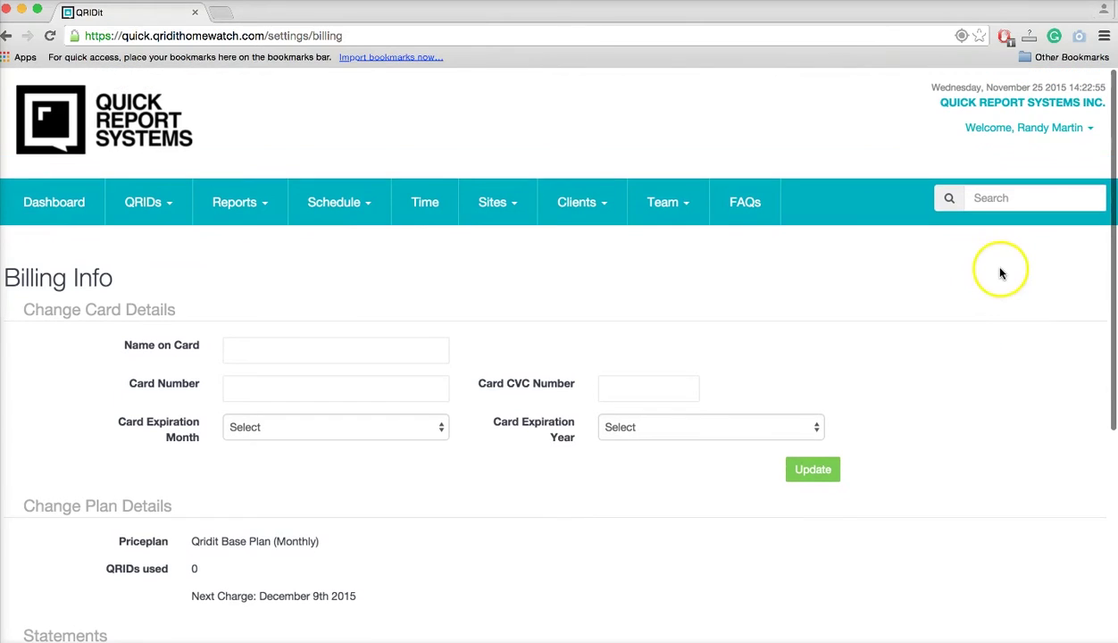
Go to Resources and Support via the Welcome menu and open the QRS Help Desk portal in a new tab.
{"action": "left_click", "coordinate": [1070, 133]}
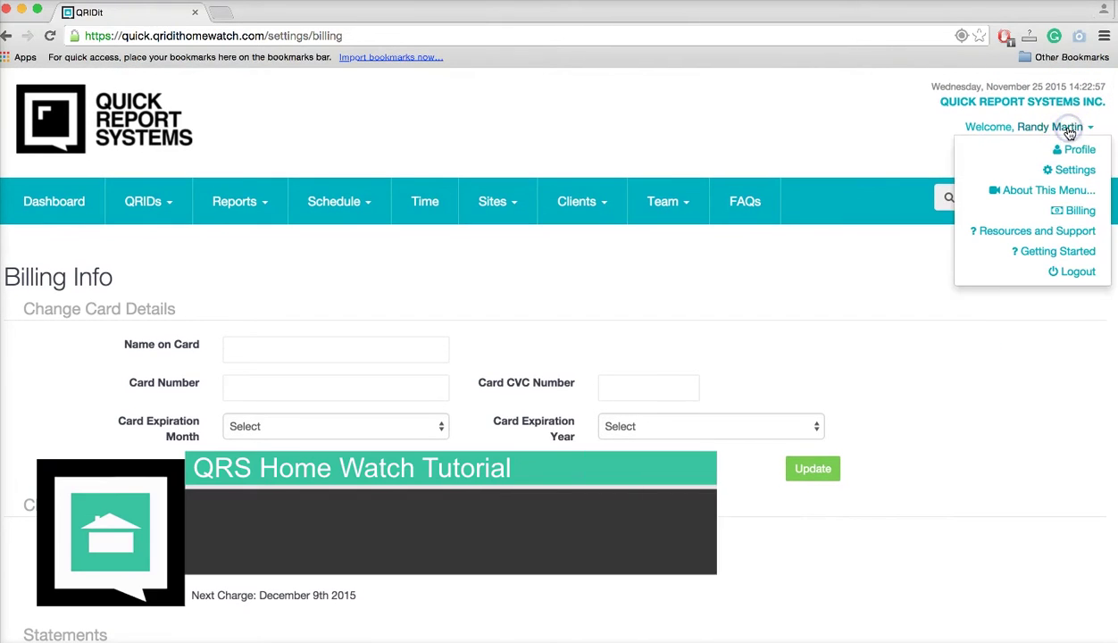
{"action": "left_click", "coordinate": [1080, 232]}
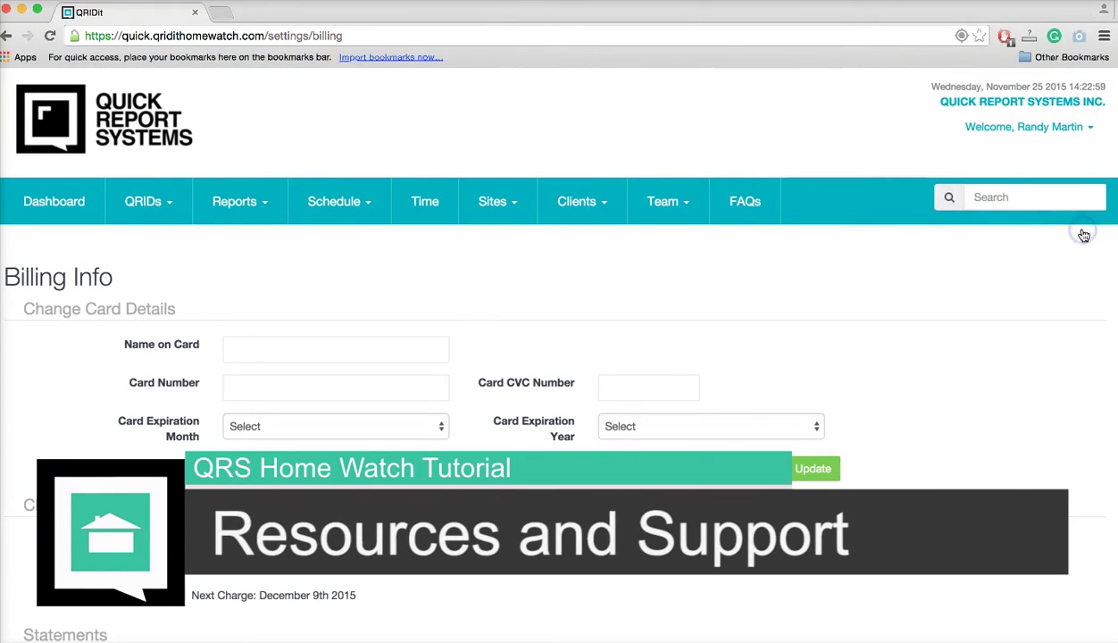
{"action": "scroll", "coordinate": [104, 589], "scroll_direction": "up", "scroll_amount": 5}
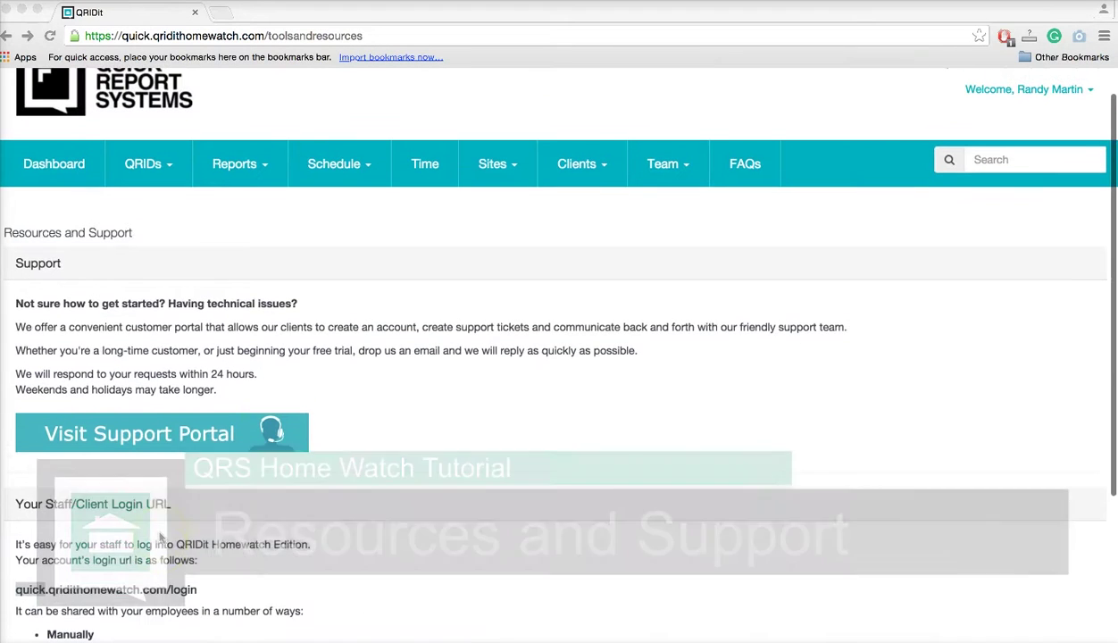
{"action": "left_click", "coordinate": [163, 432]}
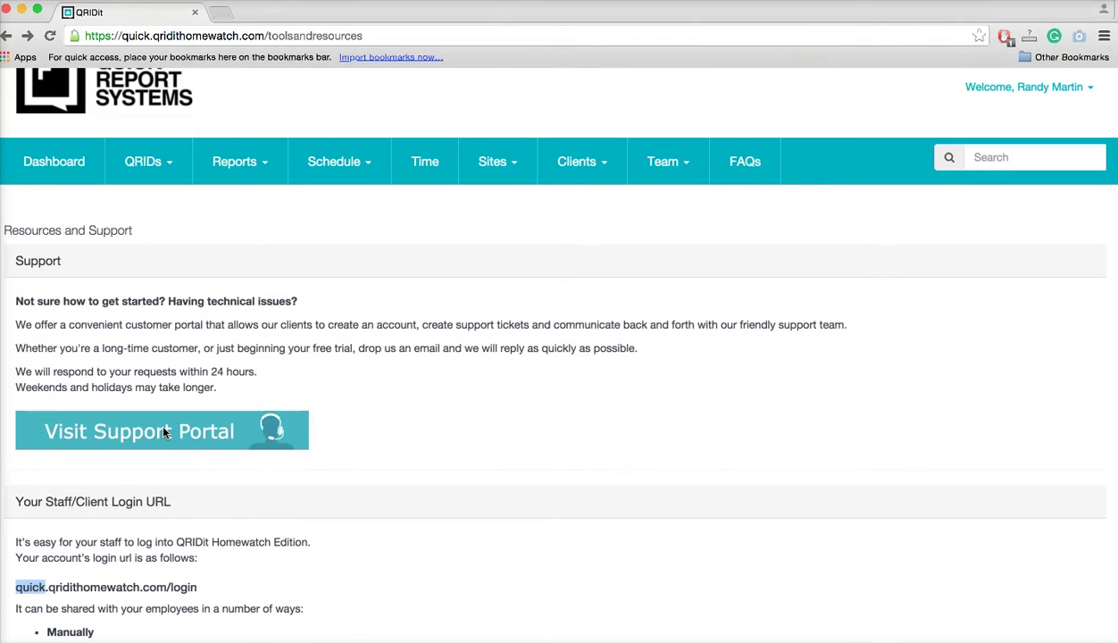
{"action": "left_click", "coordinate": [184, 432]}
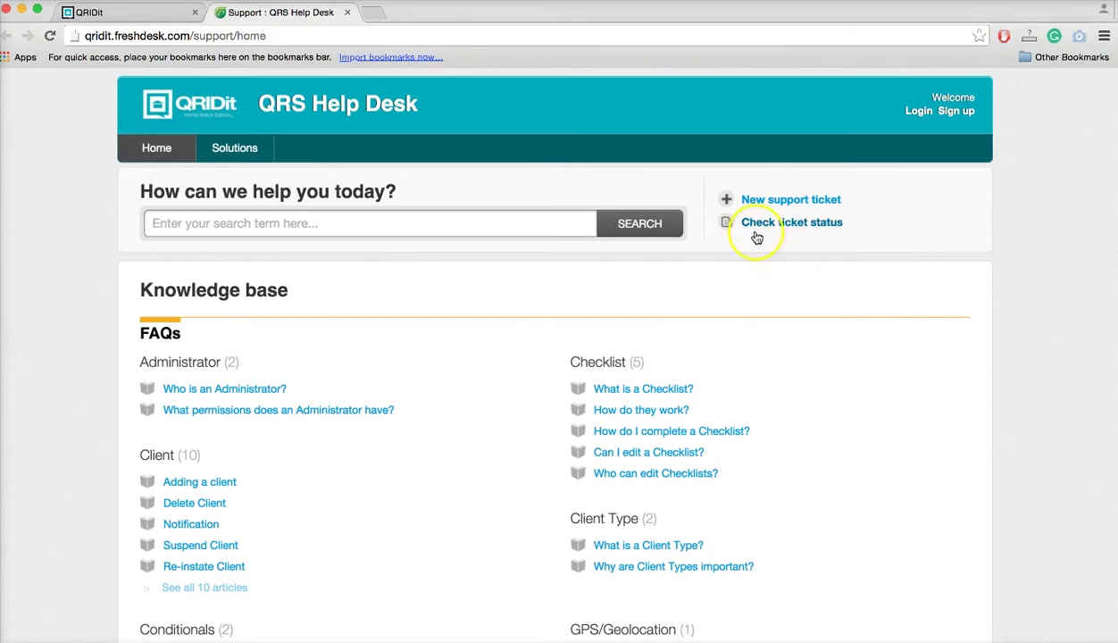
Open and read the 'Adding a client' help article in QRS Help Desk.
{"action": "scroll", "coordinate": [456, 429], "scroll_direction": "down", "scroll_amount": 3}
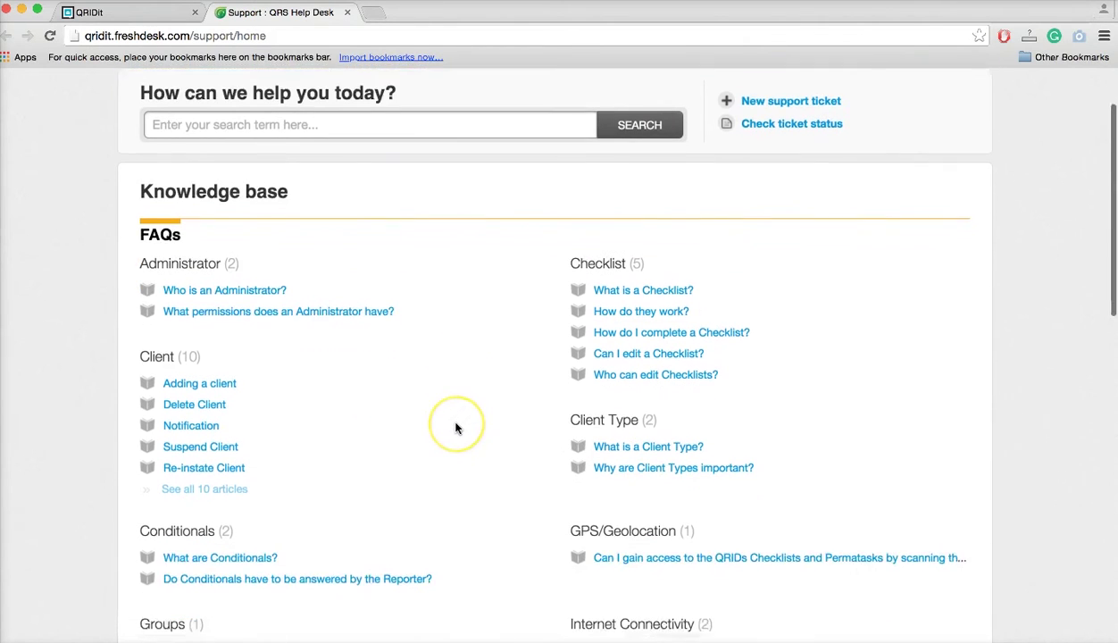
{"action": "scroll", "coordinate": [455, 429], "scroll_direction": "down", "scroll_amount": 3}
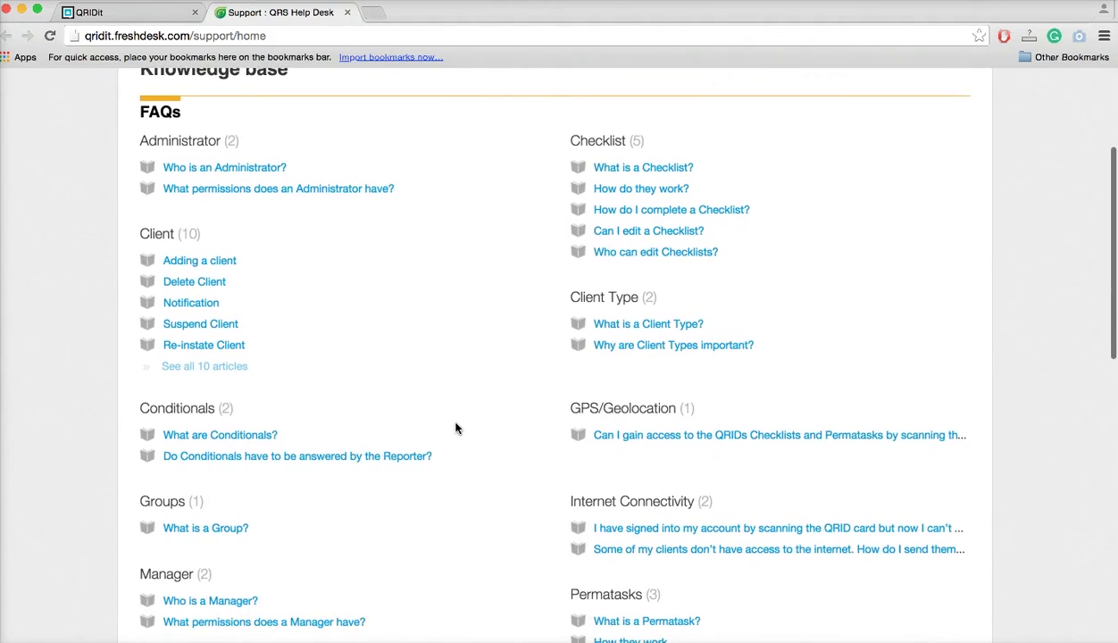
{"action": "left_click", "coordinate": [195, 219]}
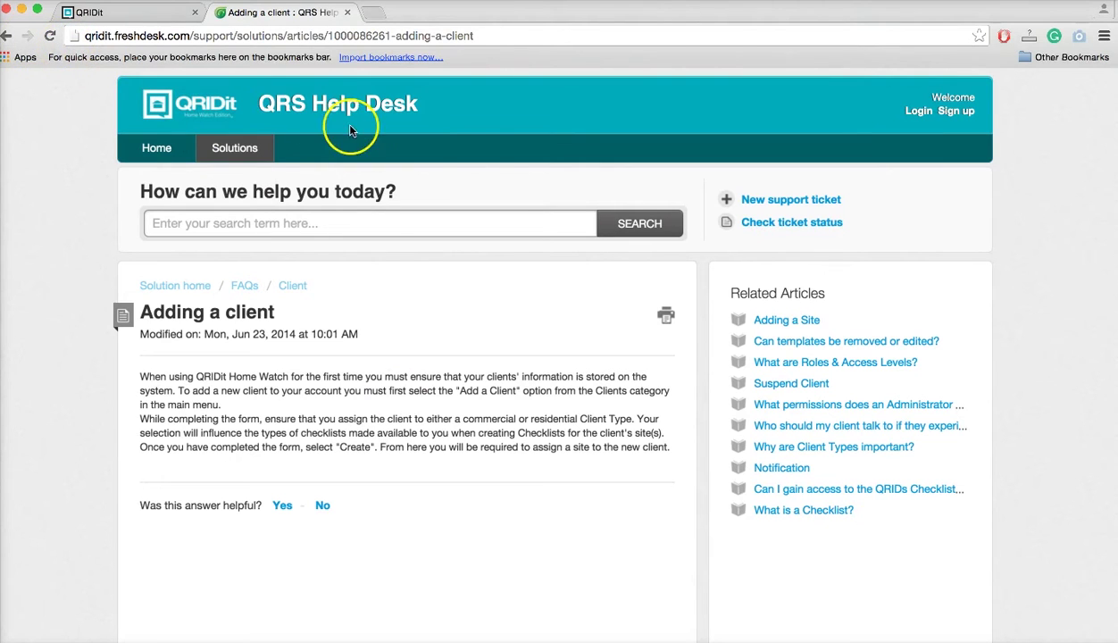
Preview the new support ticket form, return to the article, and close the help desk tab.
{"action": "left_click", "coordinate": [809, 204]}
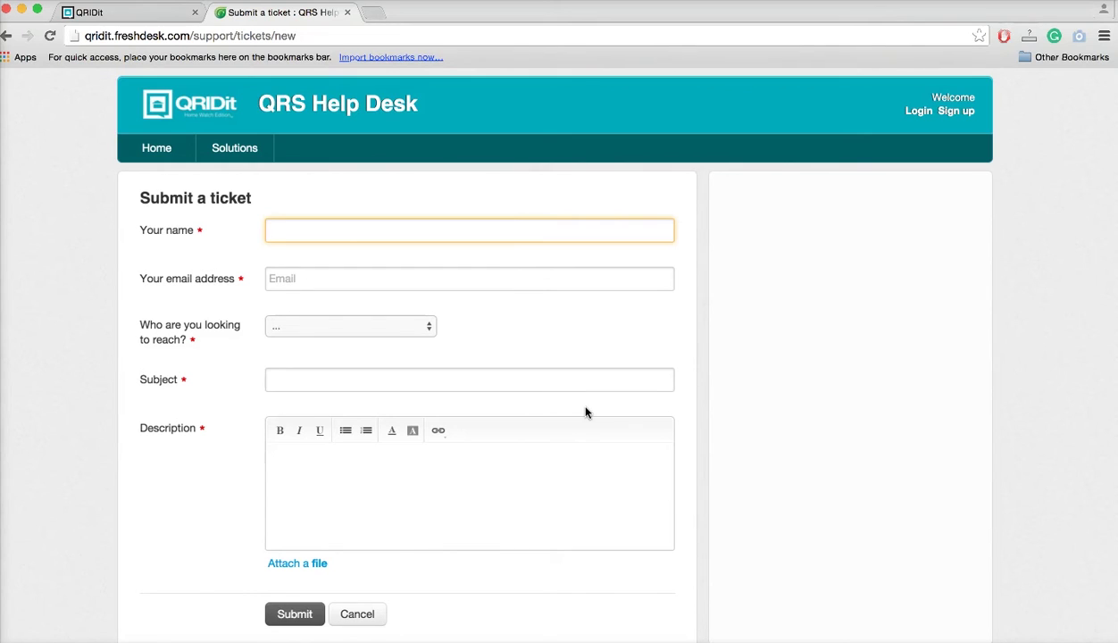
{"action": "left_click", "coordinate": [7, 40]}
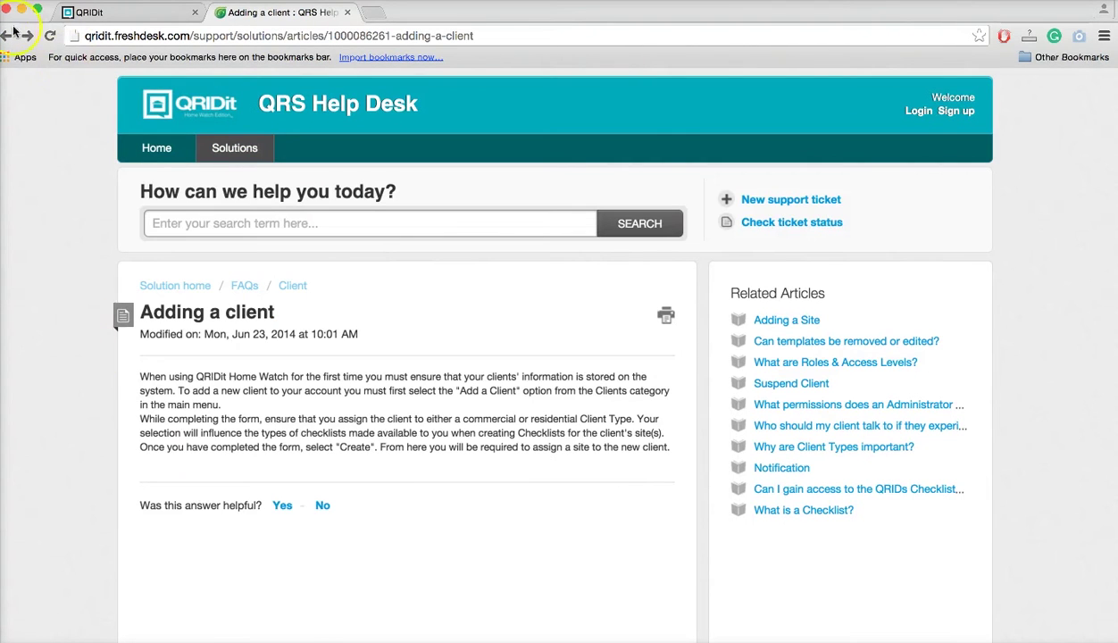
{"action": "left_click", "coordinate": [346, 12]}
{"action": "scroll", "coordinate": [385, 505], "scroll_direction": "down", "scroll_amount": 3}
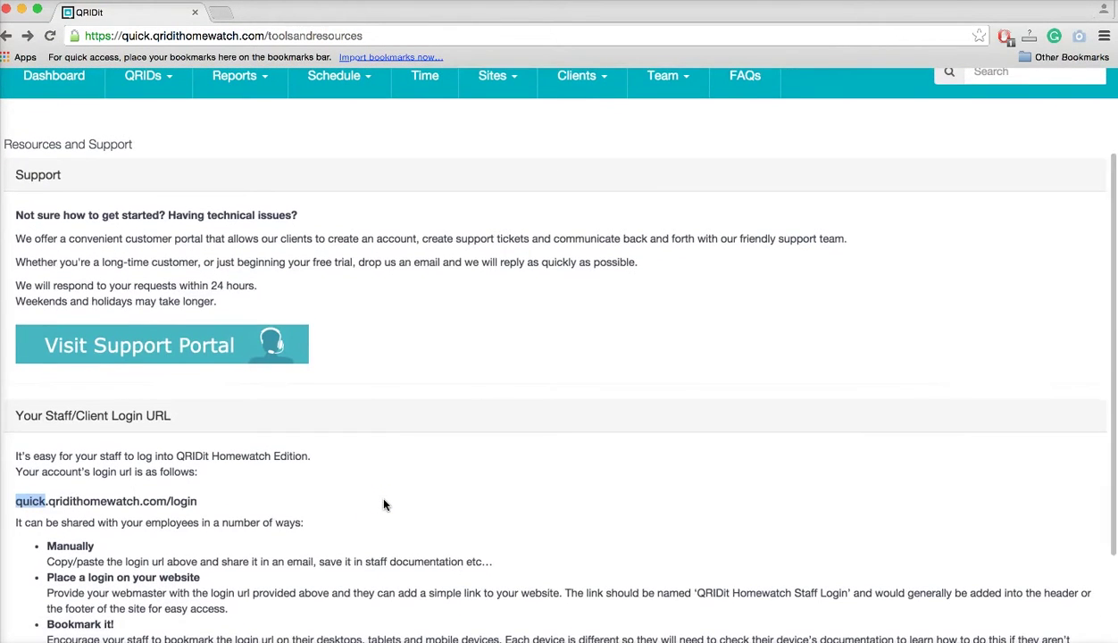
{"action": "scroll", "coordinate": [384, 506], "scroll_direction": "down", "scroll_amount": 2}
{"action": "scroll", "coordinate": [384, 505], "scroll_direction": "down", "scroll_amount": 2}
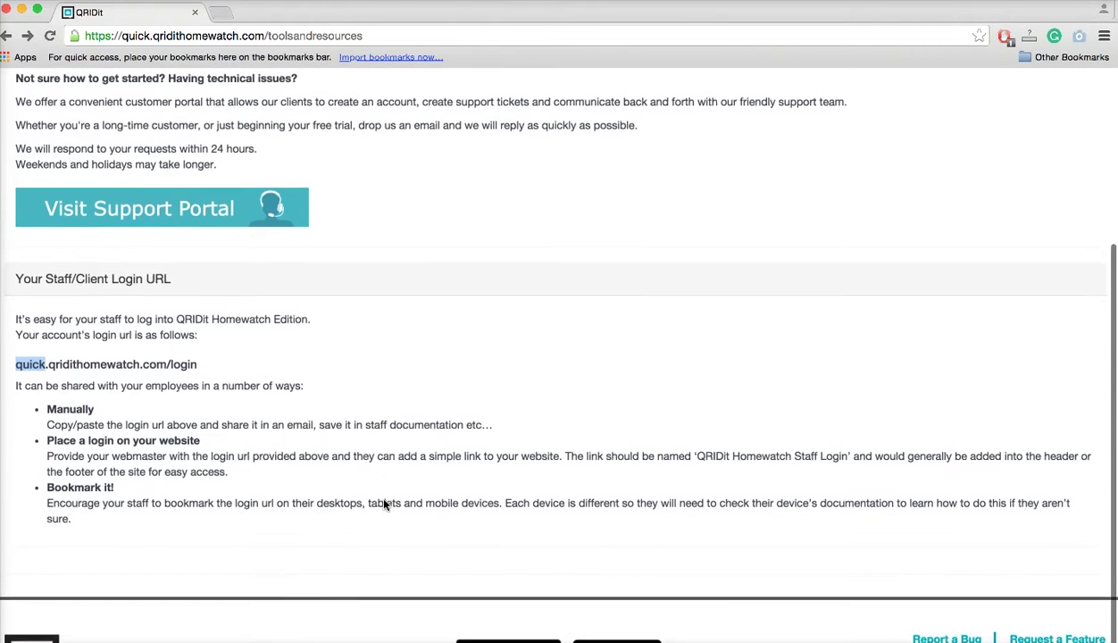
{"action": "left_click", "coordinate": [198, 362]}
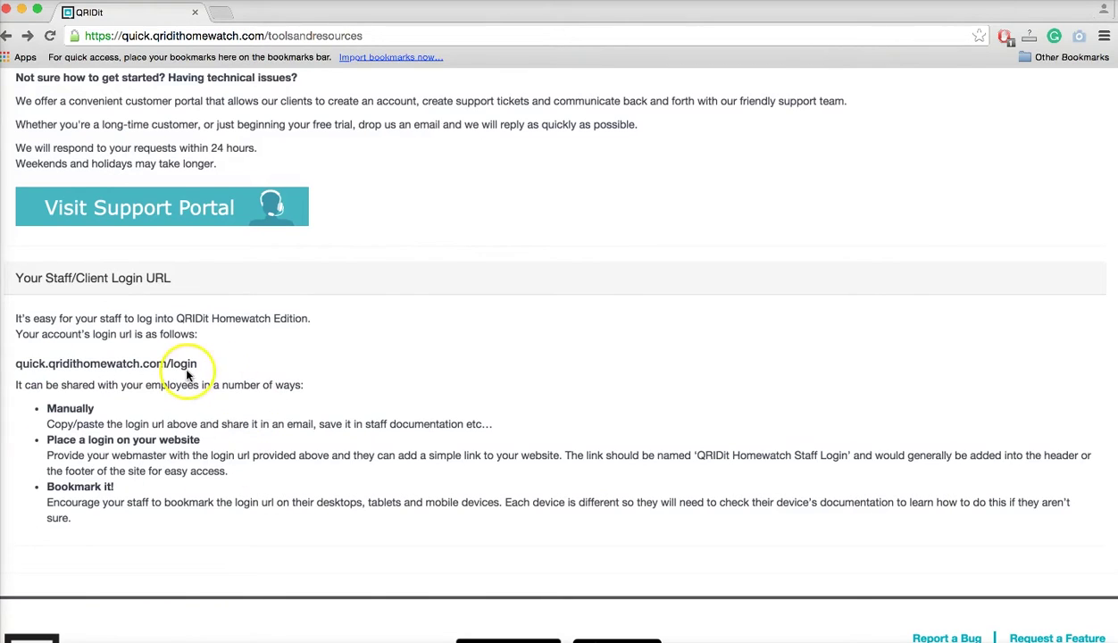
{"action": "scroll", "coordinate": [612, 355], "scroll_direction": "up", "scroll_amount": 3}
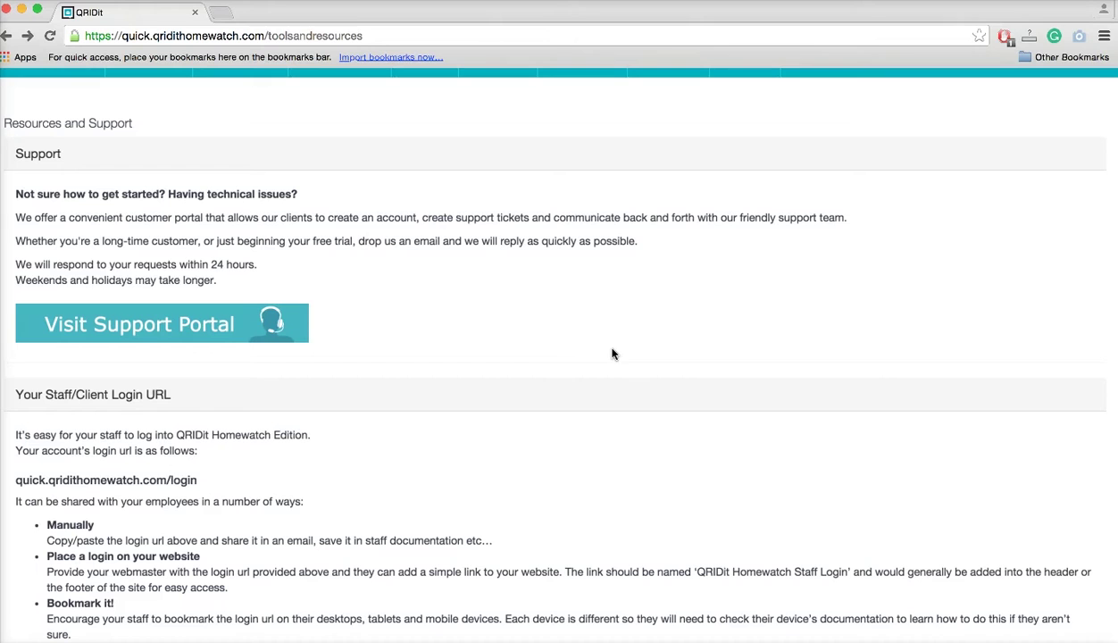
{"action": "scroll", "coordinate": [612, 354], "scroll_direction": "up", "scroll_amount": 4}
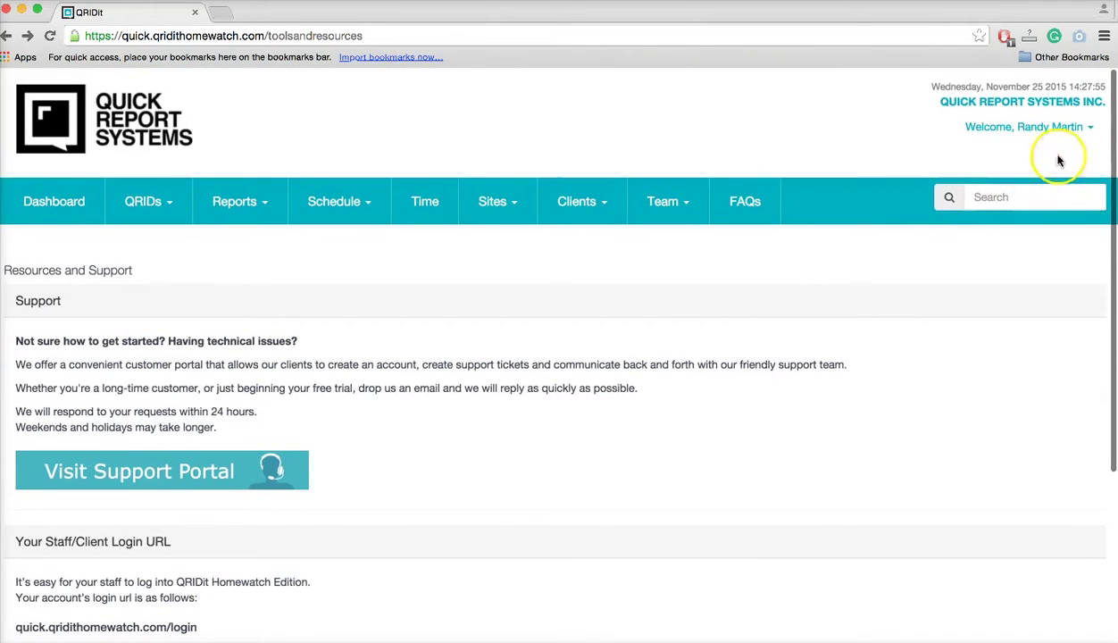
{"action": "left_click", "coordinate": [1074, 130]}
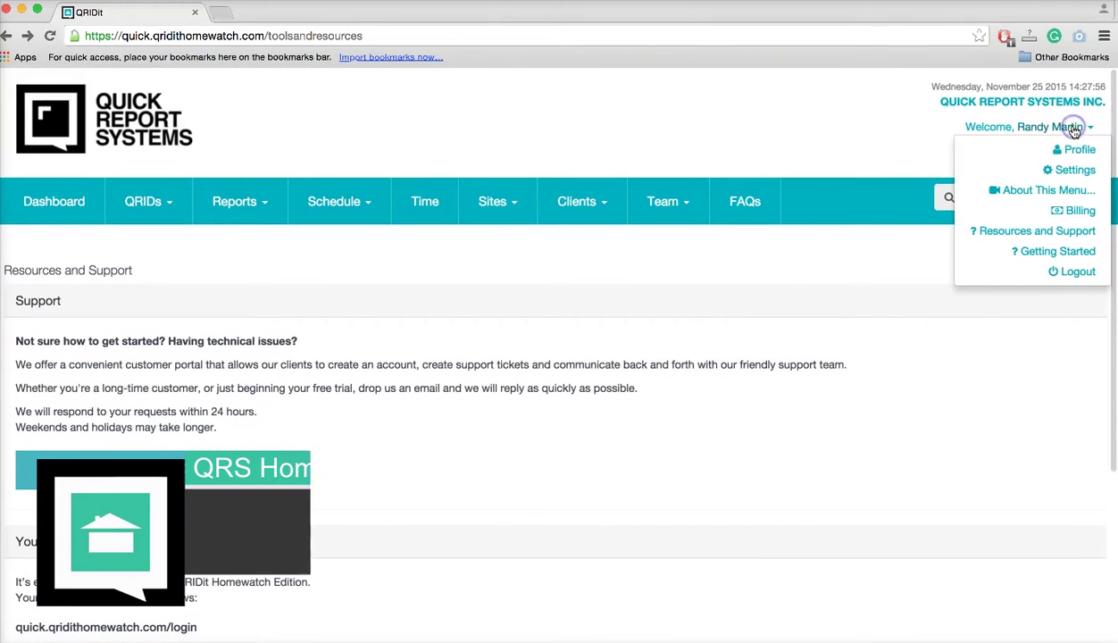
{"action": "left_click", "coordinate": [1065, 253]}
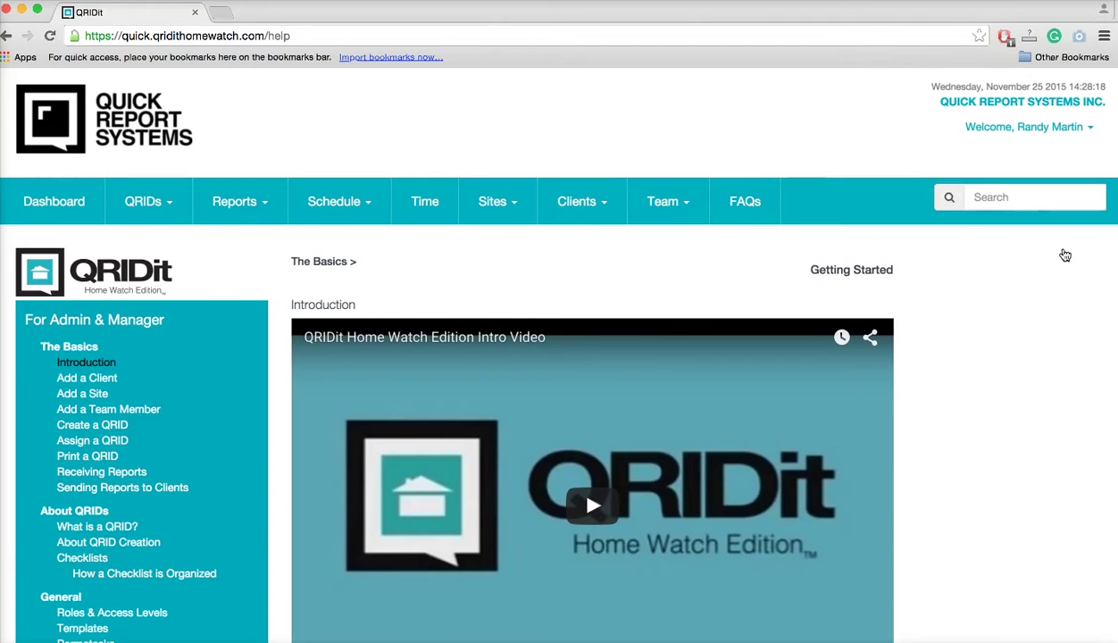
{"action": "scroll", "coordinate": [373, 385], "scroll_direction": "down", "scroll_amount": 1}
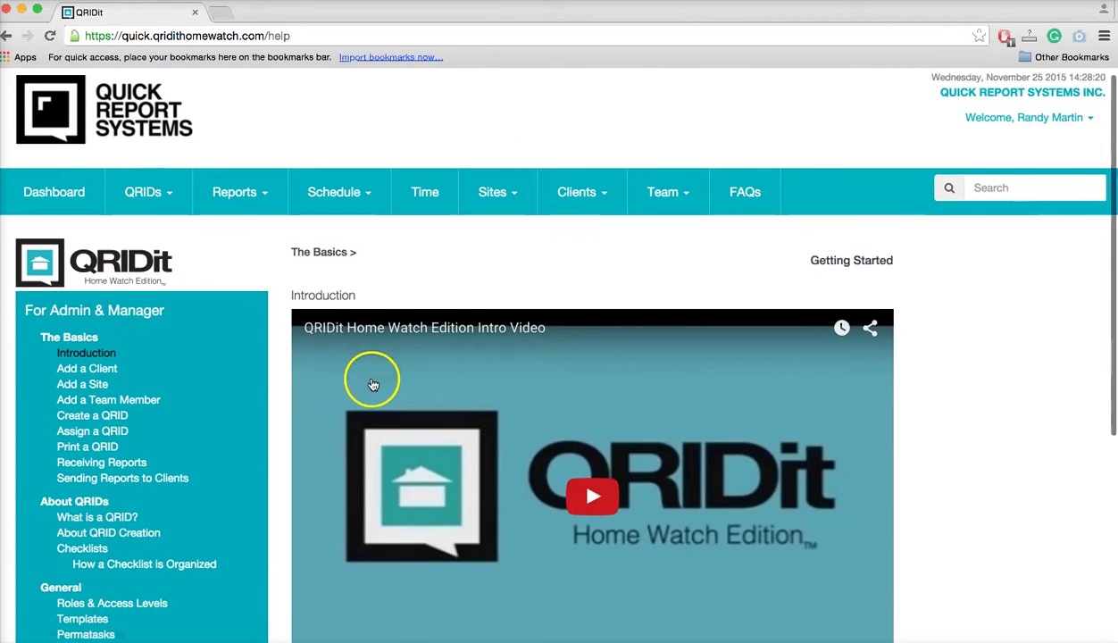
{"action": "scroll", "coordinate": [373, 385], "scroll_direction": "down", "scroll_amount": 3}
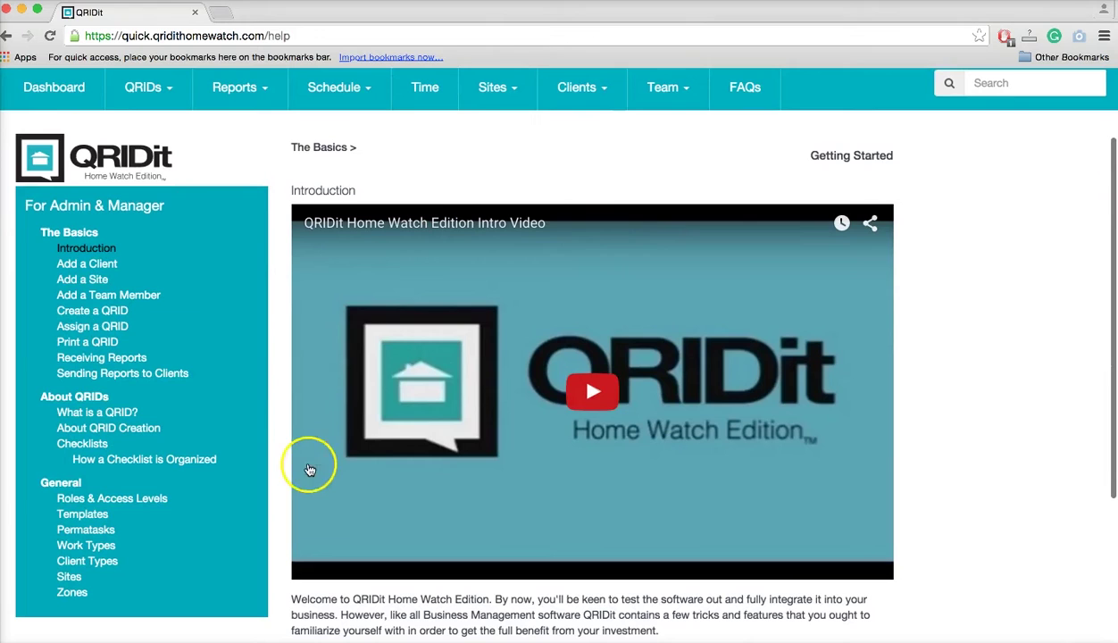
{"action": "left_click", "coordinate": [87, 265]}
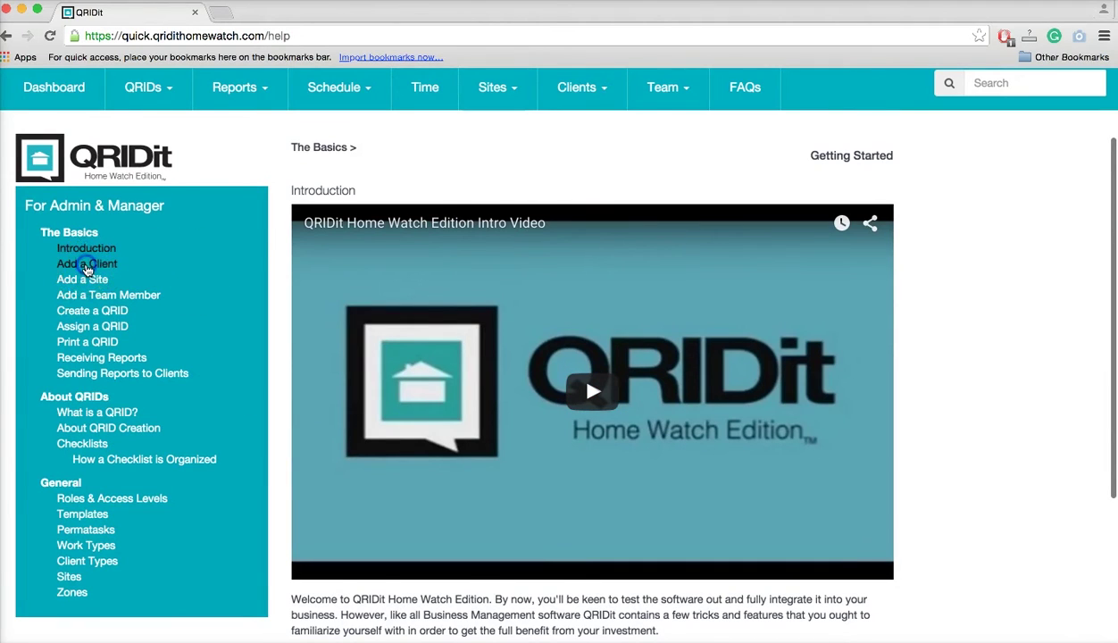
{"action": "scroll", "coordinate": [234, 457], "scroll_direction": "down", "scroll_amount": 2}
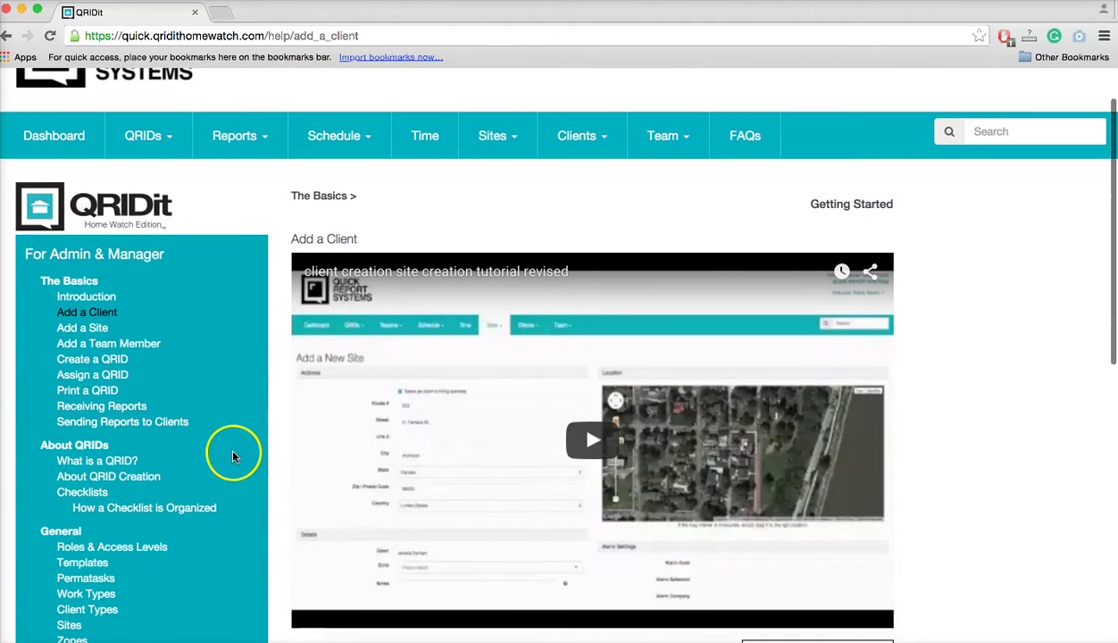
{"action": "left_click", "coordinate": [112, 346]}
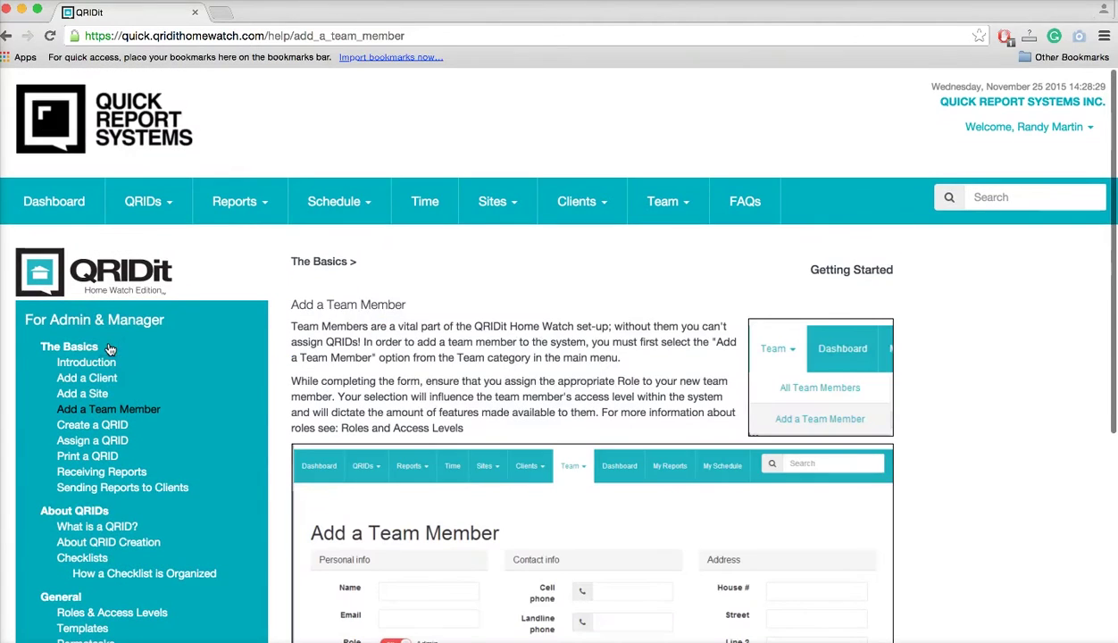
{"action": "left_click", "coordinate": [102, 430]}
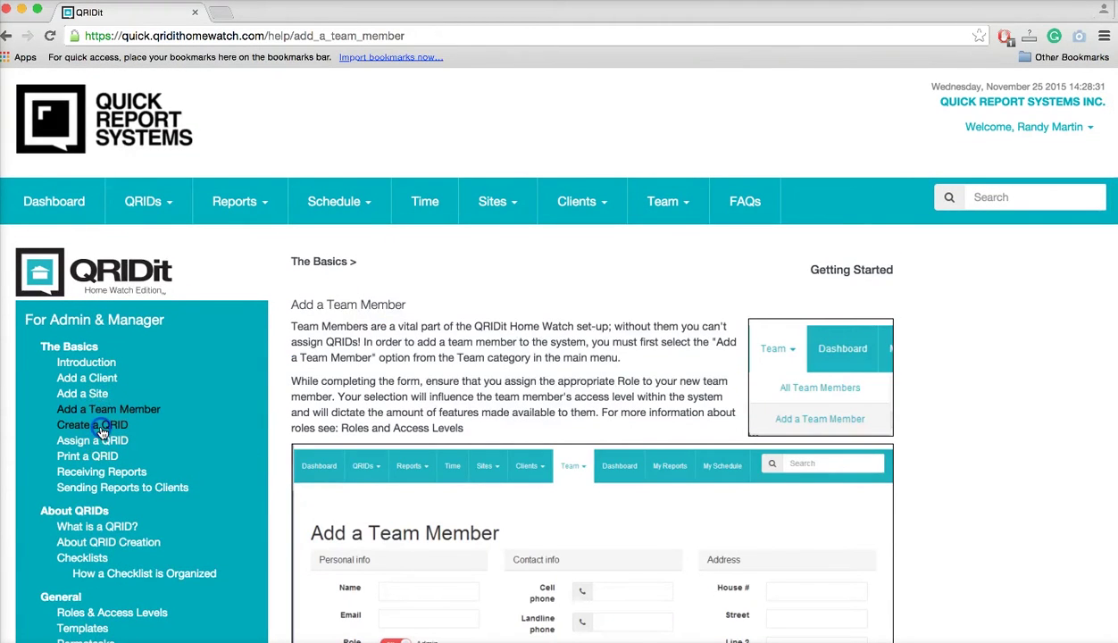
{"action": "scroll", "coordinate": [307, 554], "scroll_direction": "down", "scroll_amount": 3}
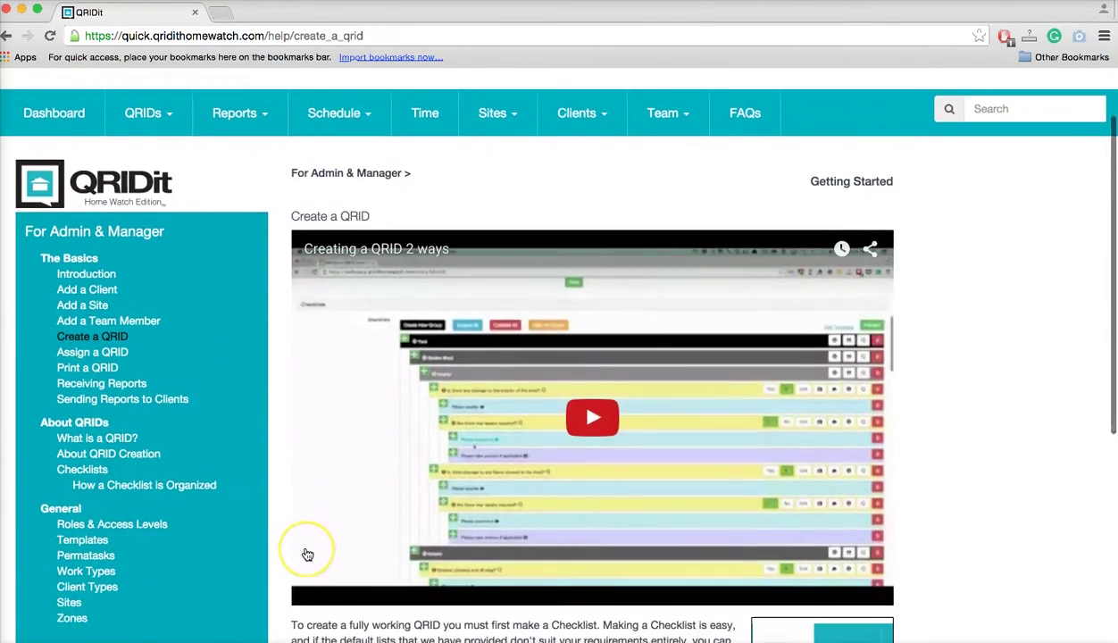
{"action": "scroll", "coordinate": [307, 555], "scroll_direction": "down", "scroll_amount": 1}
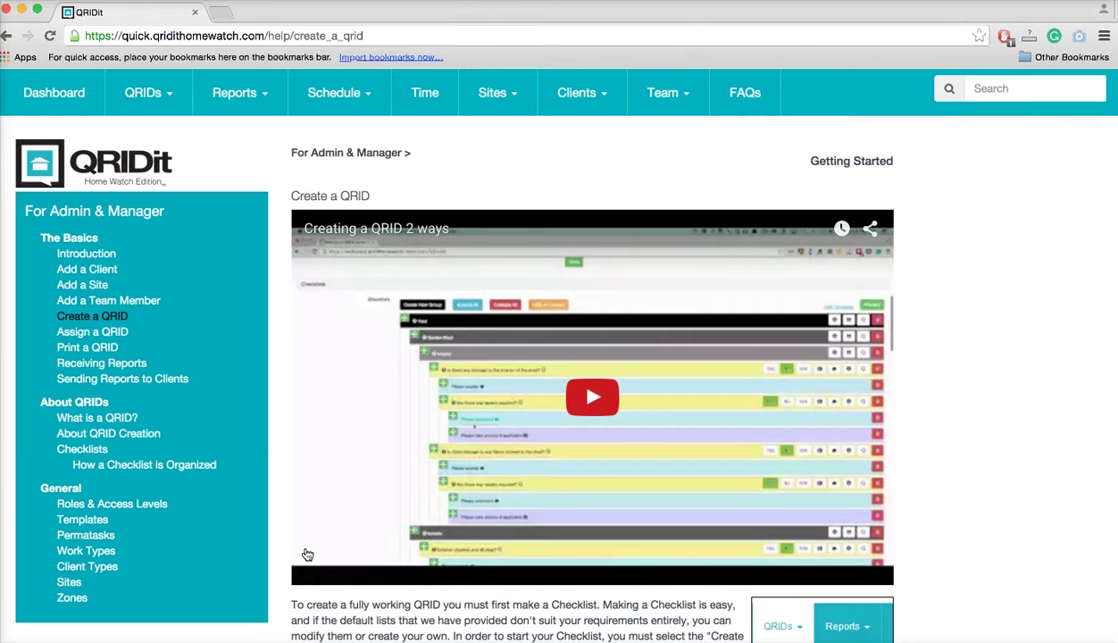
{"action": "scroll", "coordinate": [308, 555], "scroll_direction": "down", "scroll_amount": 3}
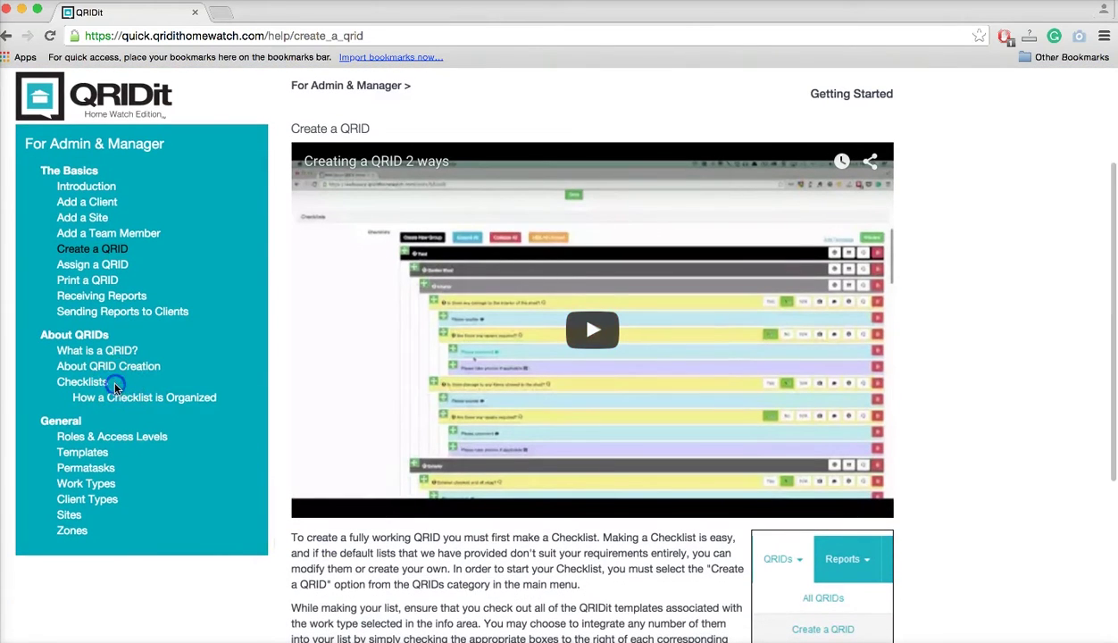
{"action": "left_click", "coordinate": [116, 397]}
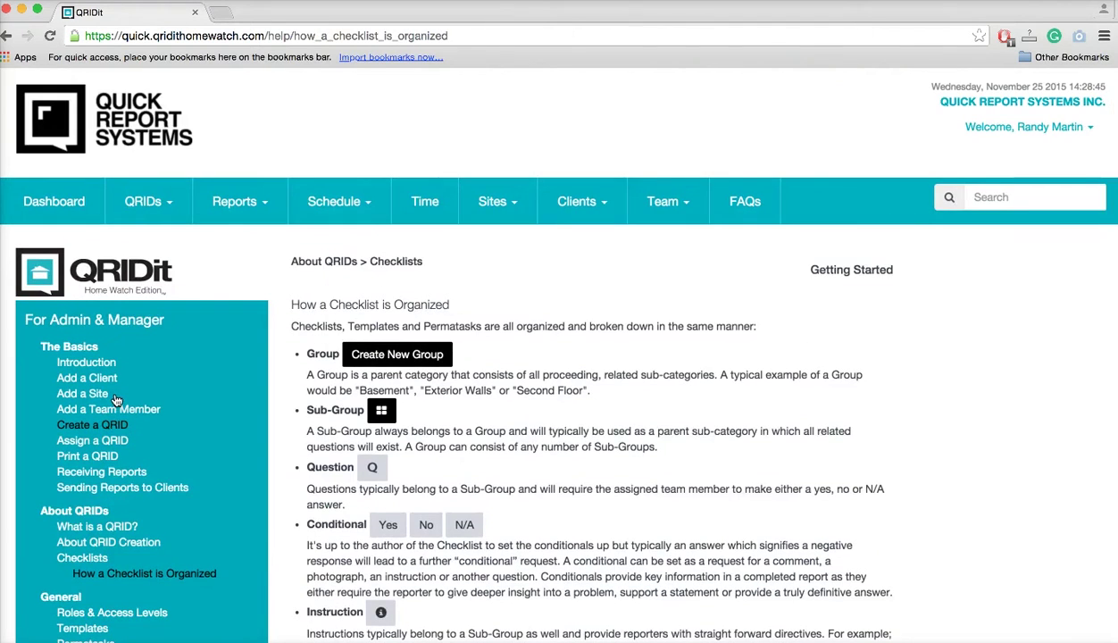
{"action": "scroll", "coordinate": [116, 400], "scroll_direction": "down", "scroll_amount": 3}
{"action": "scroll", "coordinate": [116, 400], "scroll_direction": "down", "scroll_amount": 1}
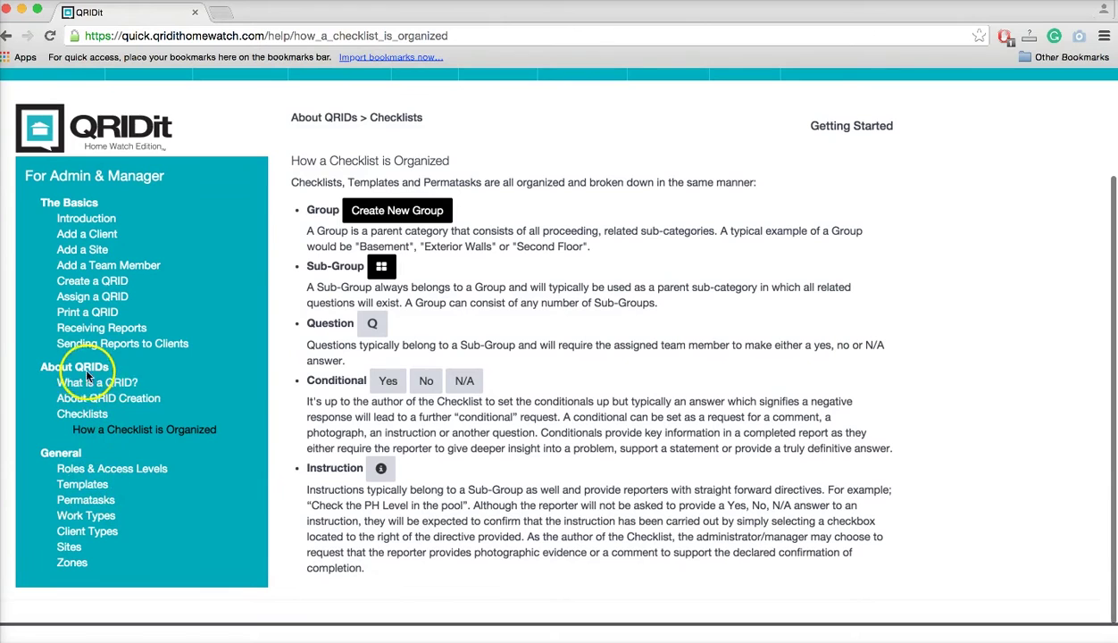
{"action": "left_click", "coordinate": [88, 386]}
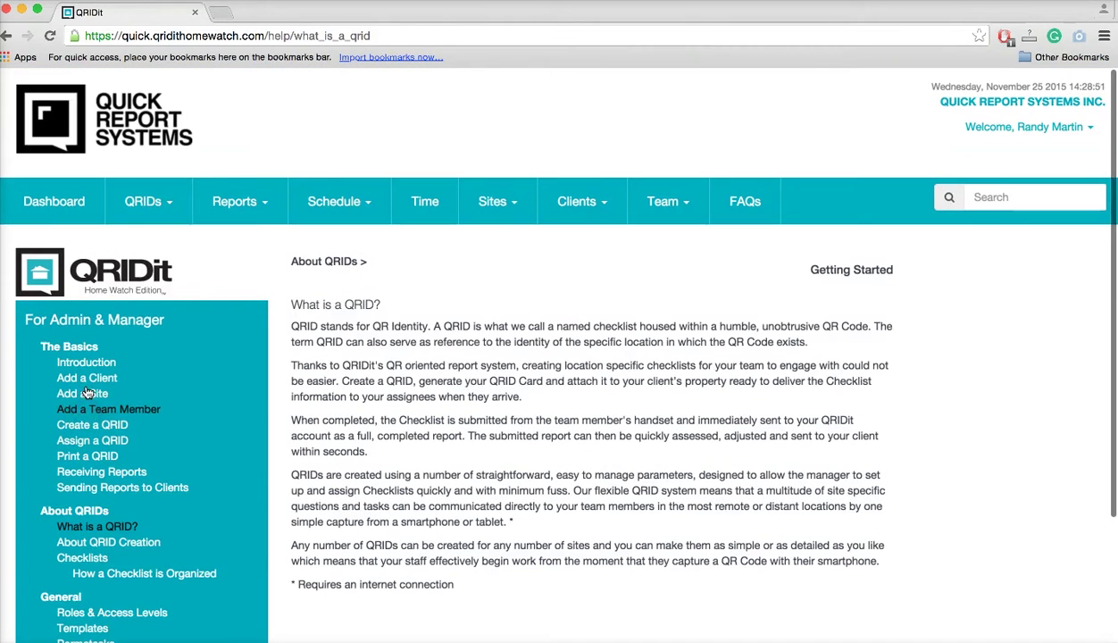
{"action": "left_click", "coordinate": [78, 427]}
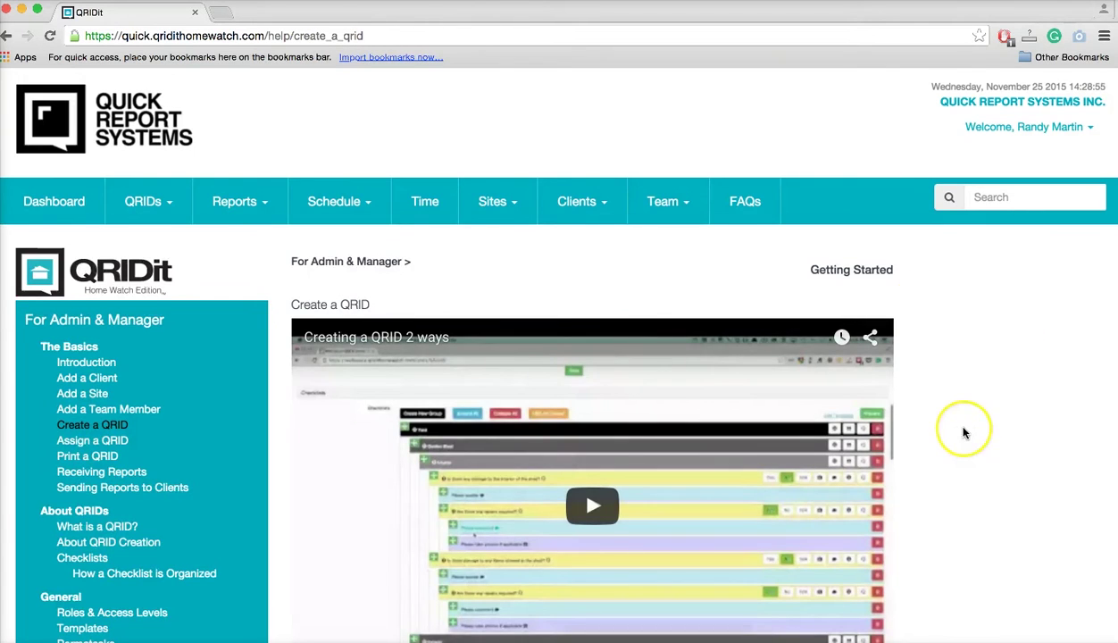
{"action": "scroll", "coordinate": [964, 434], "scroll_direction": "down", "scroll_amount": 5}
{"action": "scroll", "coordinate": [963, 430], "scroll_direction": "up", "scroll_amount": 4}
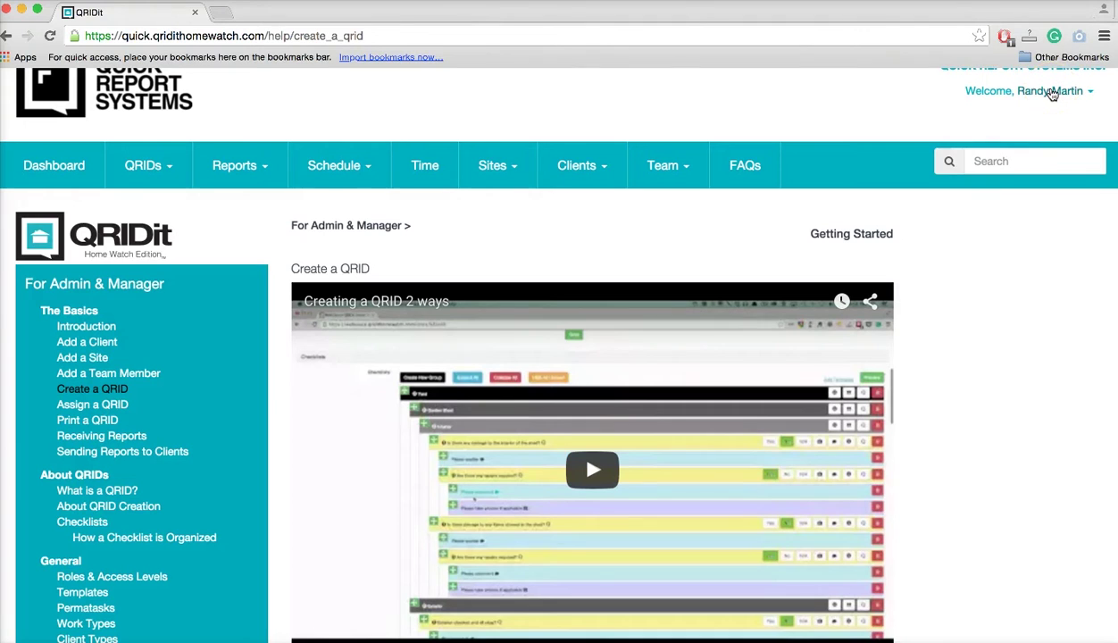
{"action": "left_click", "coordinate": [1002, 332]}
{"action": "scroll", "coordinate": [1001, 332], "scroll_direction": "up", "scroll_amount": 1}
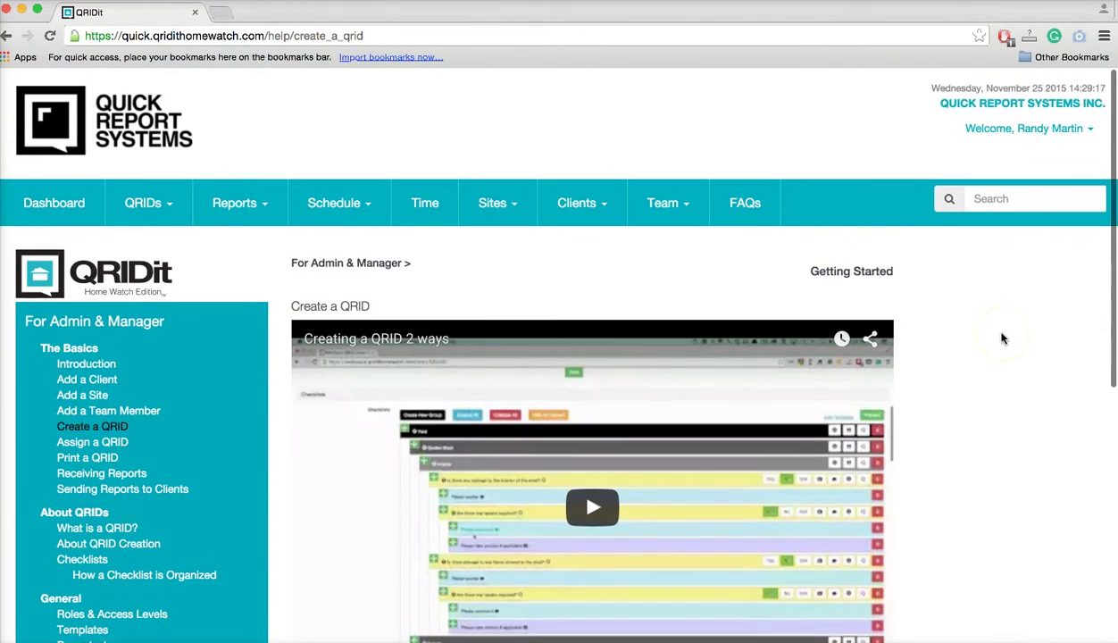
{"action": "scroll", "coordinate": [1002, 338], "scroll_direction": "down", "scroll_amount": 2}
{"action": "scroll", "coordinate": [1002, 337], "scroll_direction": "up", "scroll_amount": 1}
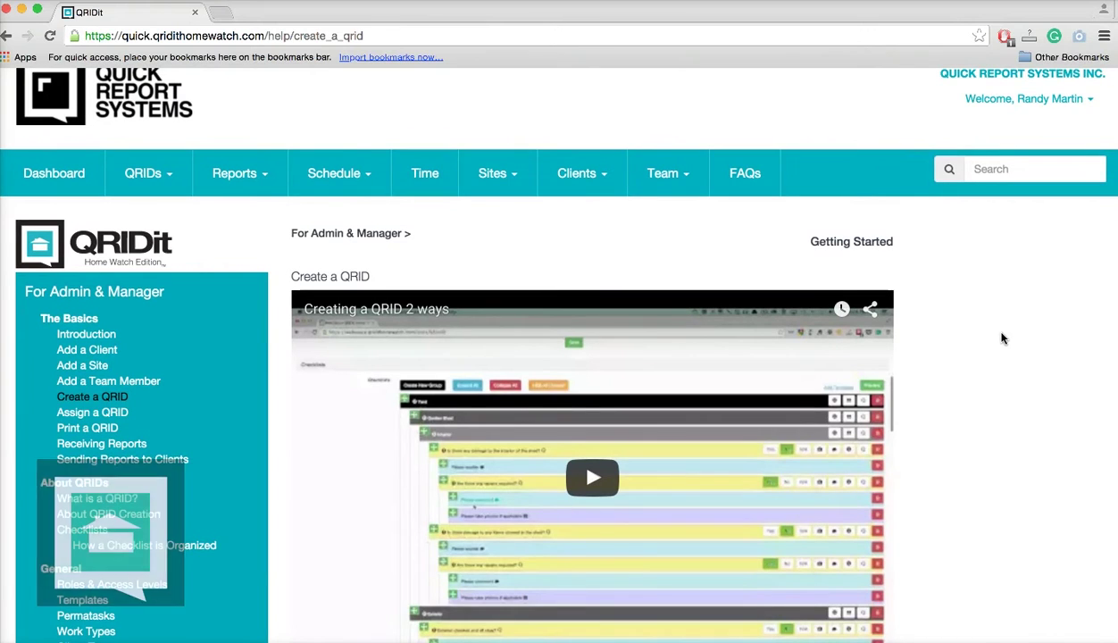
{"action": "left_click", "coordinate": [549, 174]}
{"action": "mouse_move", "coordinate": [496, 178]}
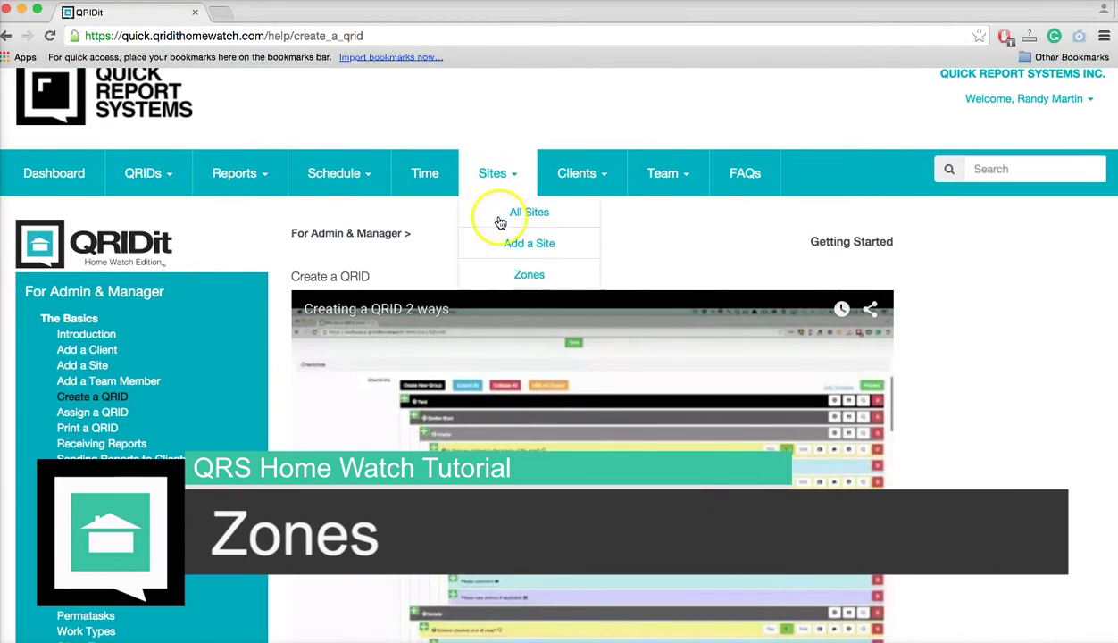
Go to the Zones page under Sites, whose zones table is still empty.
{"action": "left_click", "coordinate": [517, 274]}
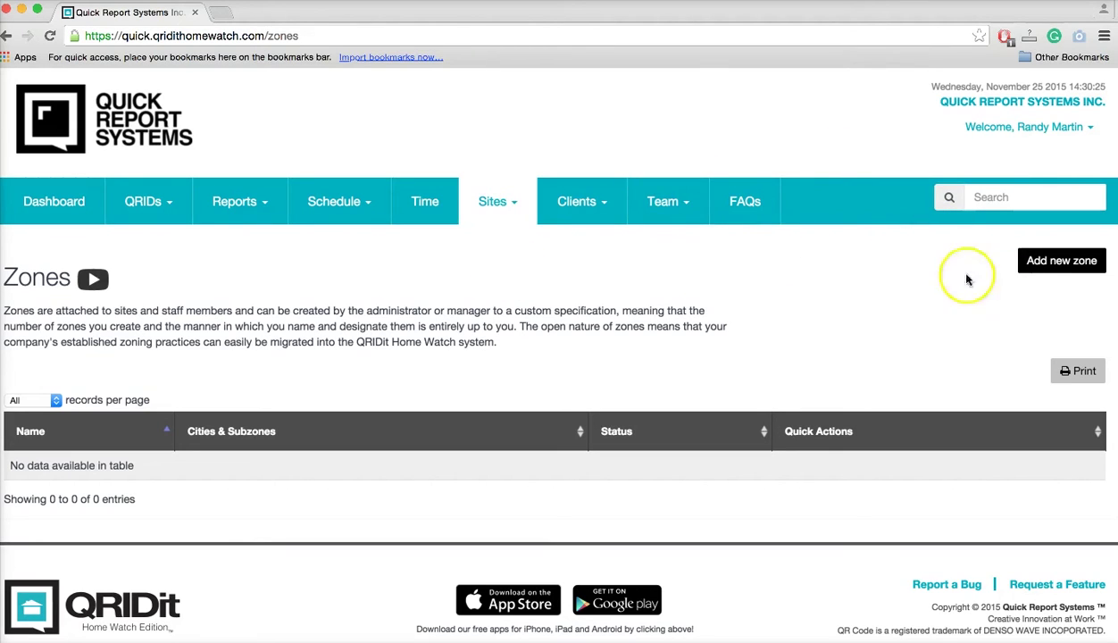
Add an active zone named Zone 1.
{"action": "left_click", "coordinate": [1069, 263]}
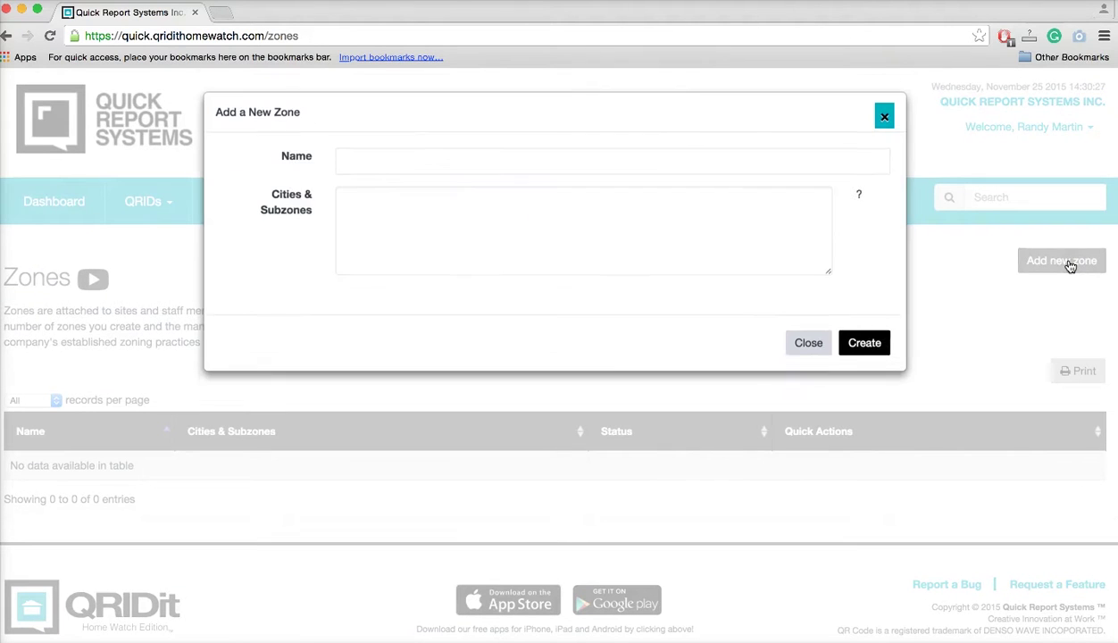
{"action": "left_click", "coordinate": [383, 170]}
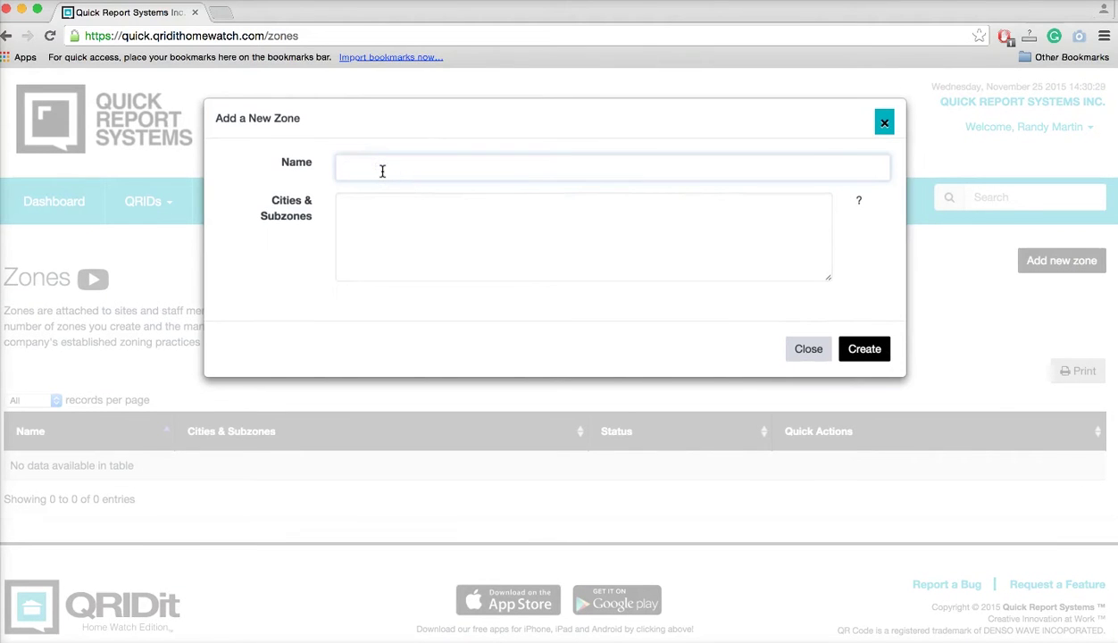
{"action": "type", "text": "Zone 1"}
{"action": "left_click", "coordinate": [396, 172]}
{"action": "type", "text": "1"}
{"action": "left_click", "coordinate": [864, 349]}
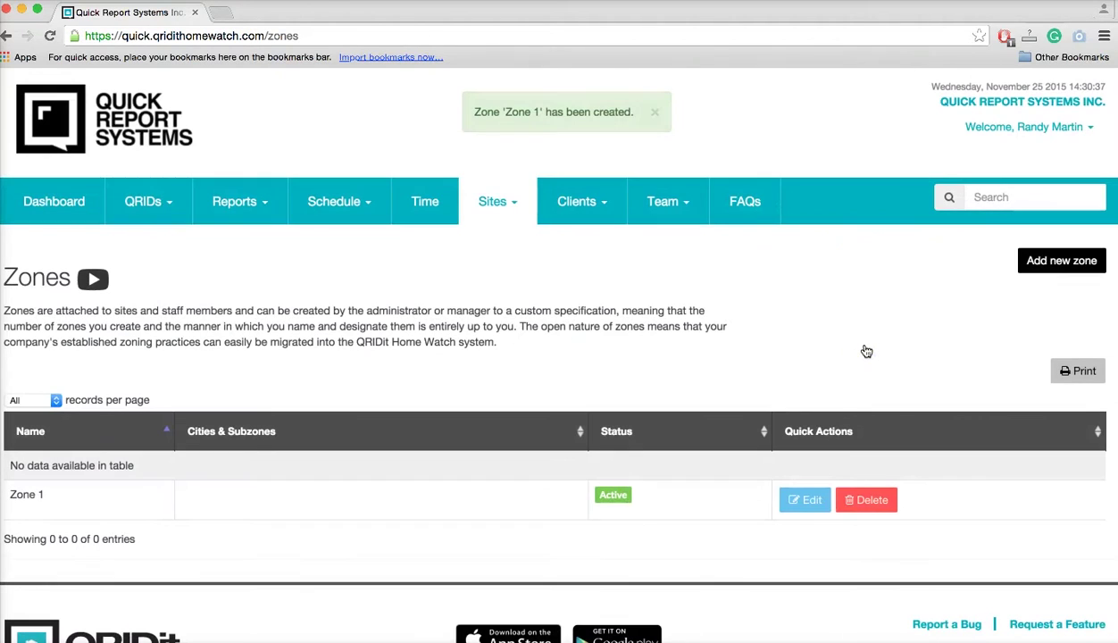
Add a second active zone named Zone 2.
{"action": "left_click", "coordinate": [1078, 273]}
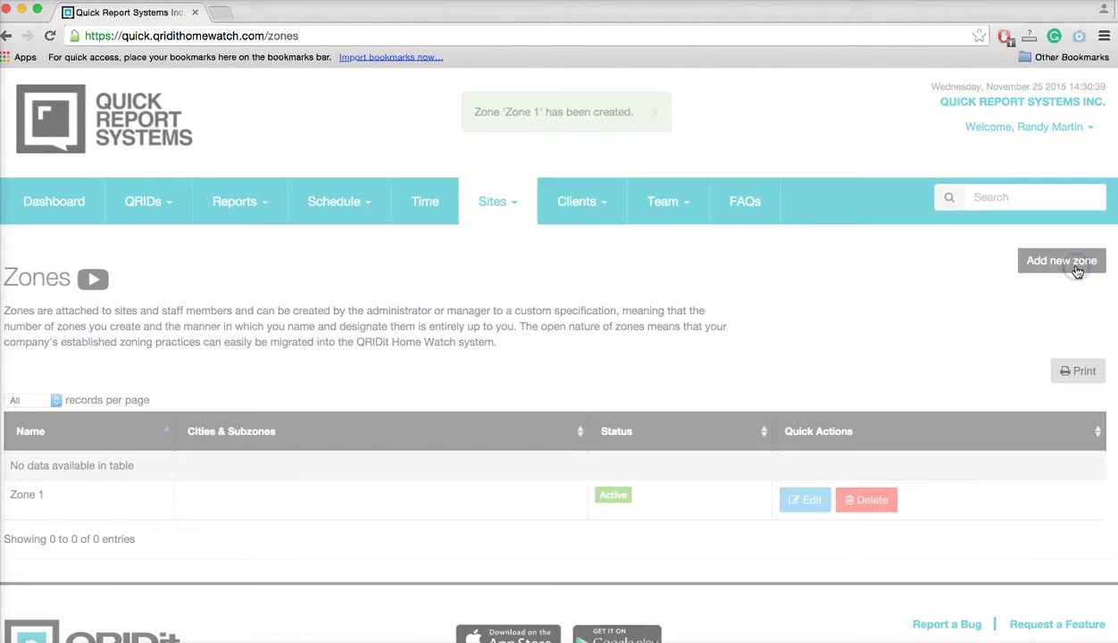
{"action": "left_click", "coordinate": [611, 268]}
{"action": "left_click", "coordinate": [415, 168]}
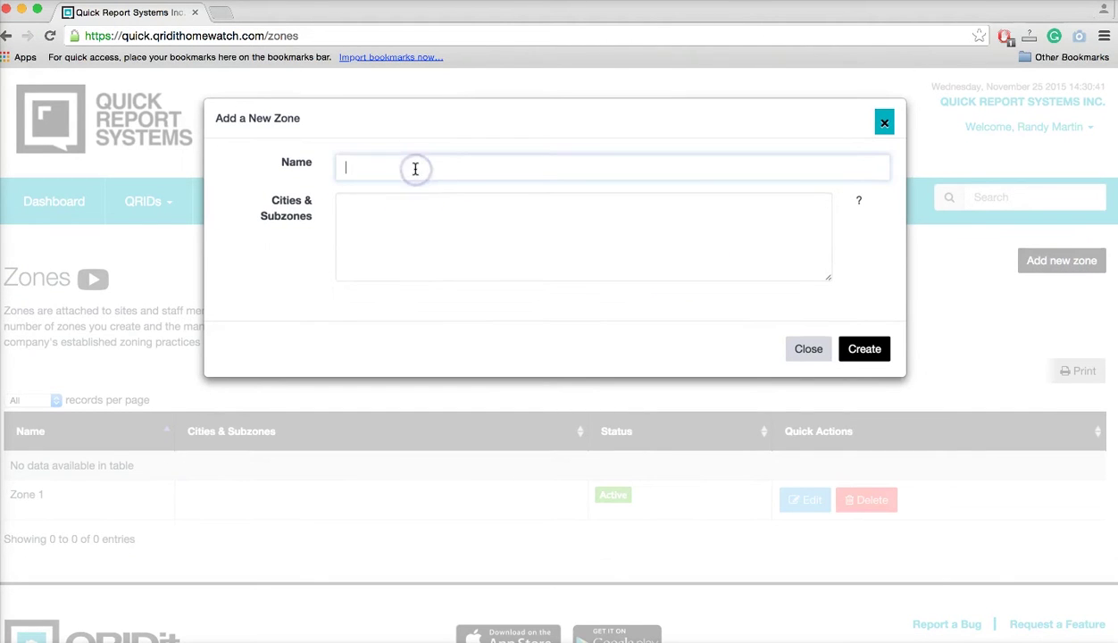
{"action": "type", "text": "Z"}
{"action": "type", "text": "2"}
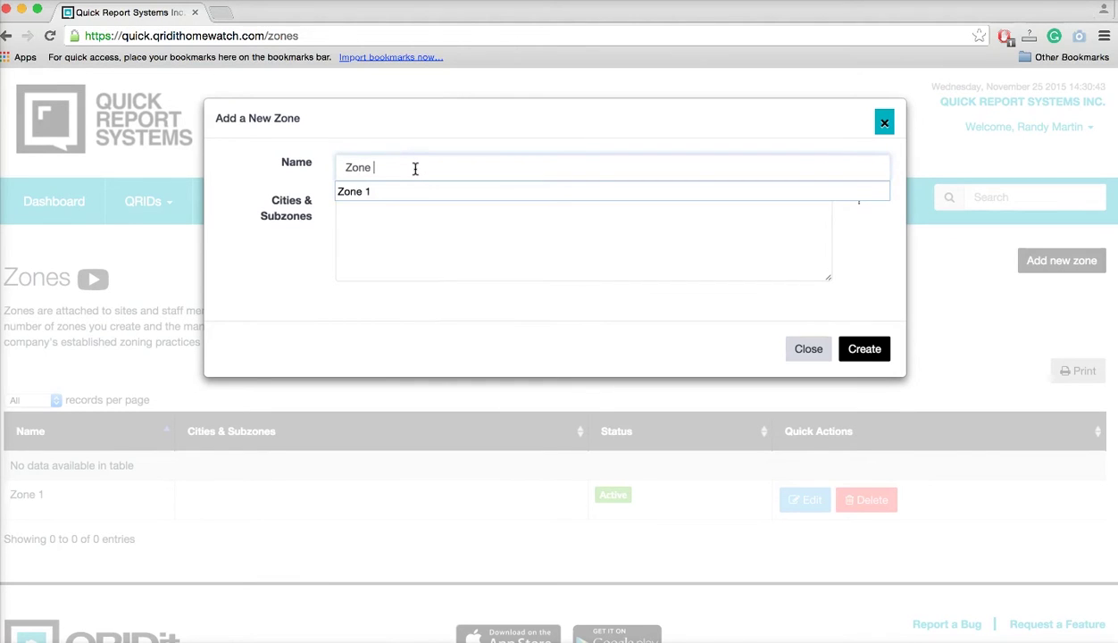
{"action": "left_click", "coordinate": [874, 352]}
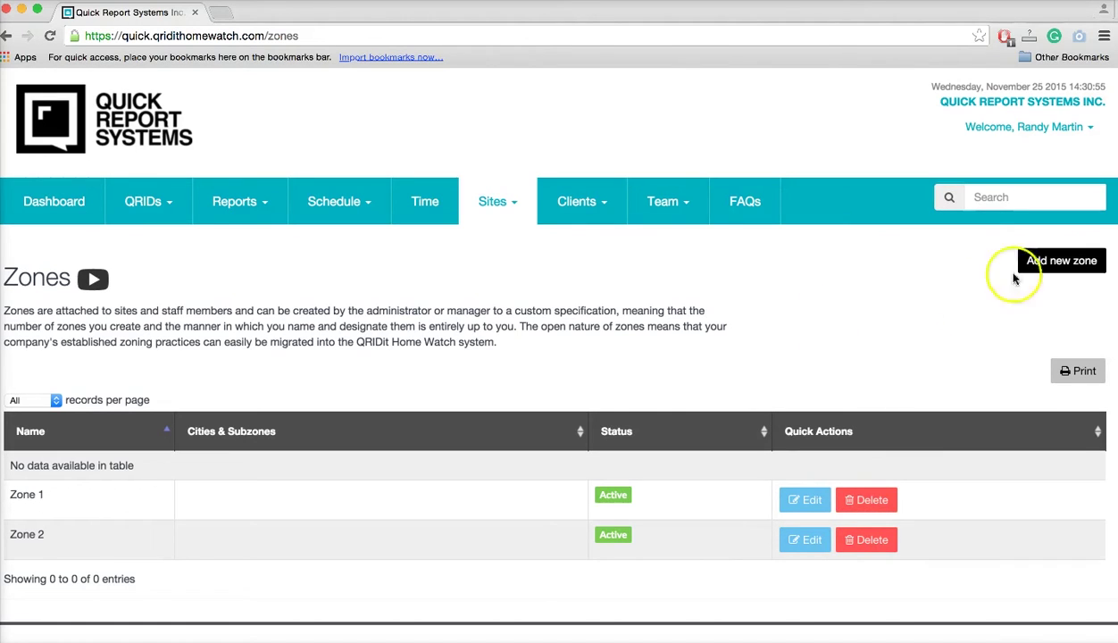
{"action": "left_click", "coordinate": [508, 221]}
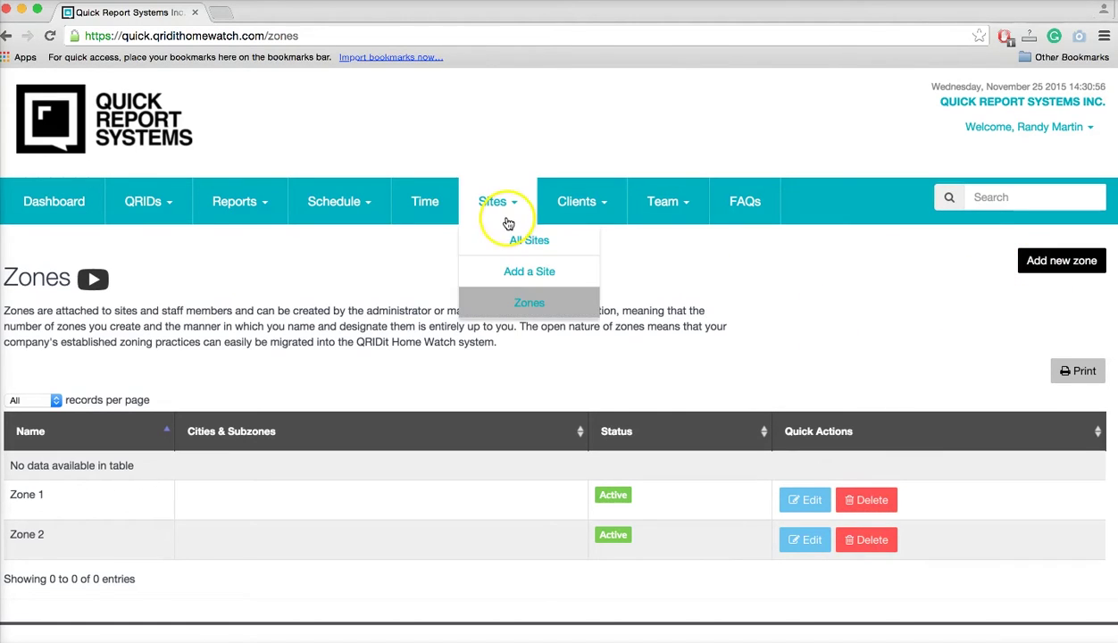
From the All Team Members list, open the admin's Edit User form.
{"action": "left_click", "coordinate": [665, 212]}
{"action": "left_click", "coordinate": [680, 241]}
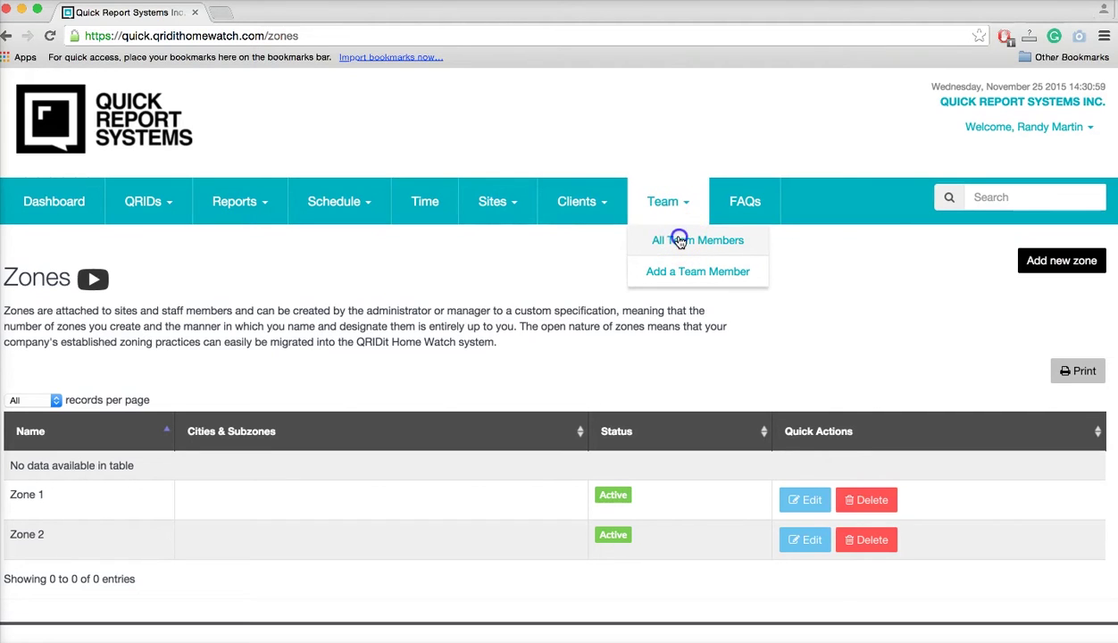
{"action": "scroll", "coordinate": [172, 466], "scroll_direction": "down", "scroll_amount": 2}
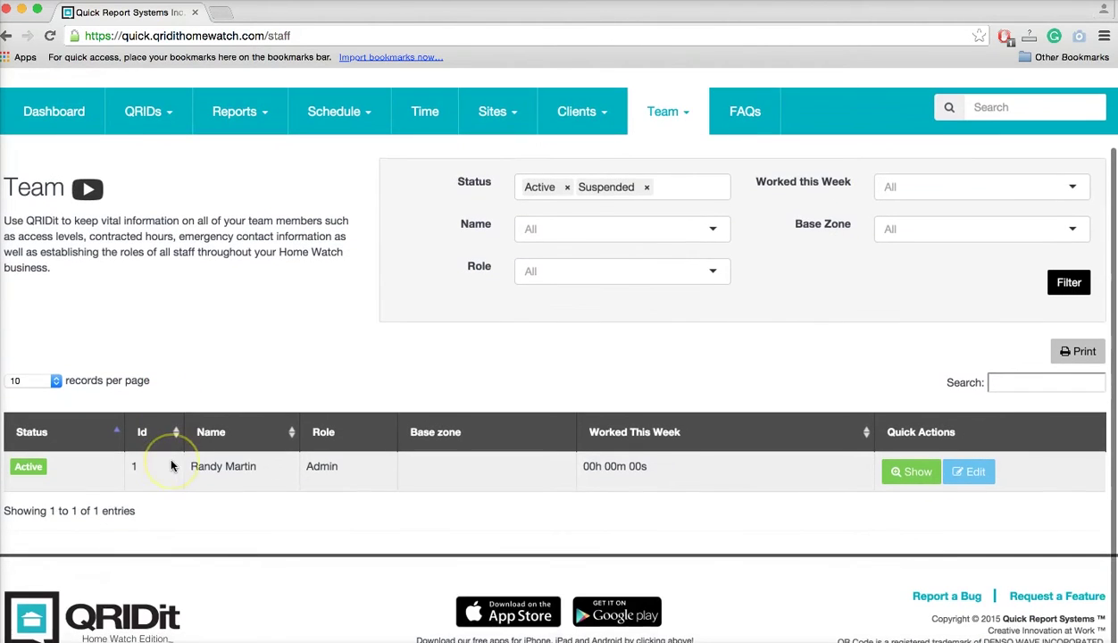
{"action": "left_click", "coordinate": [973, 472]}
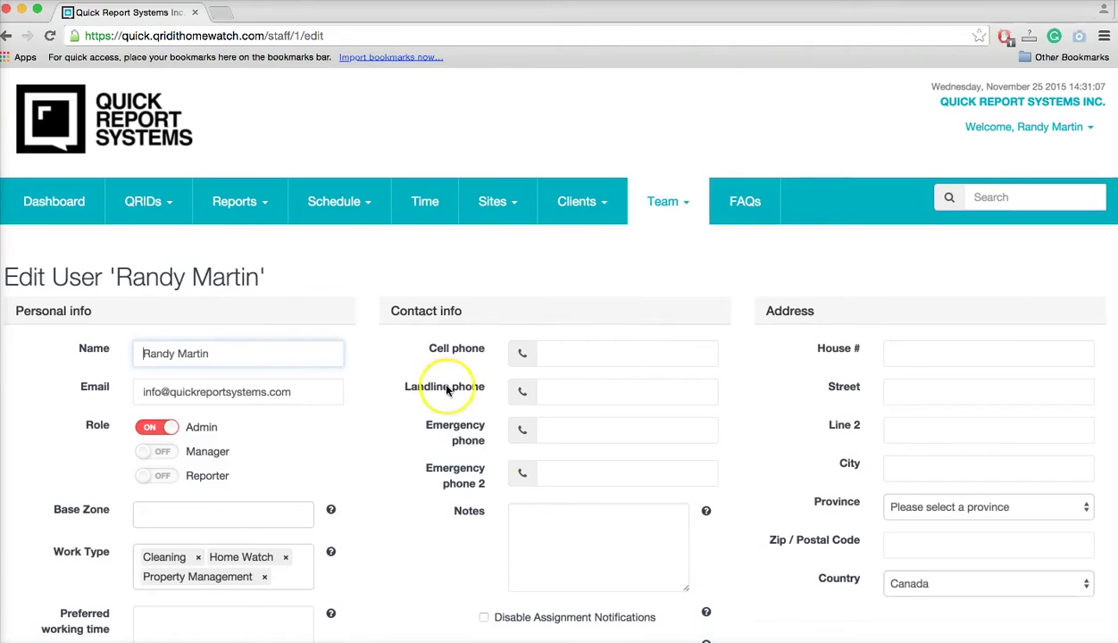
{"action": "scroll", "coordinate": [487, 540], "scroll_direction": "down", "scroll_amount": 3}
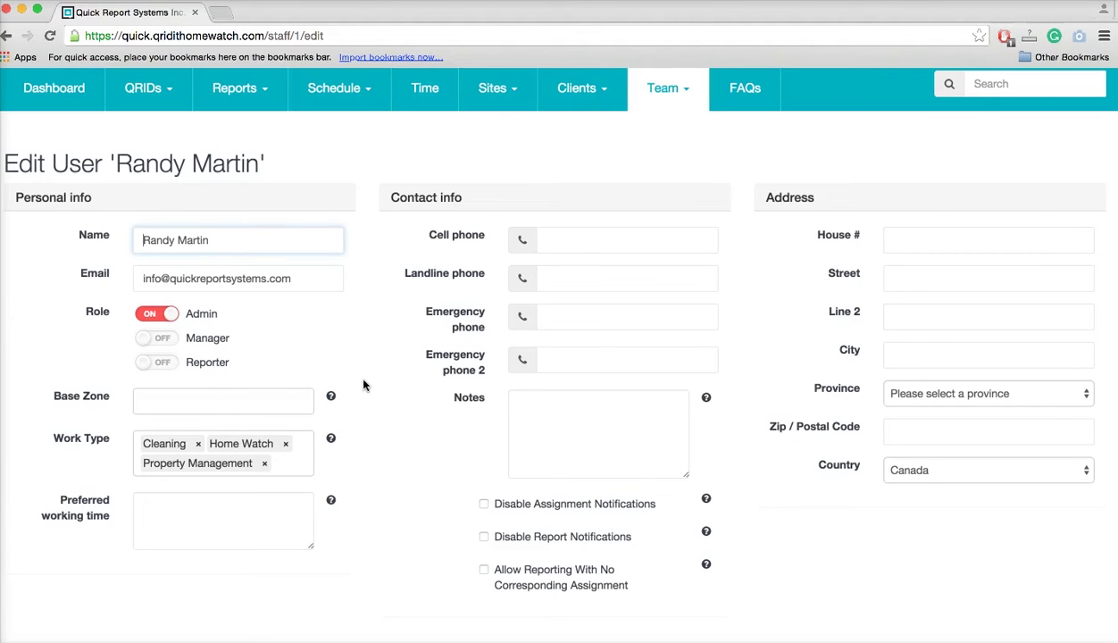
Assign Zone 1 and Zone 2 as the admin's base zones.
{"action": "left_click", "coordinate": [236, 403]}
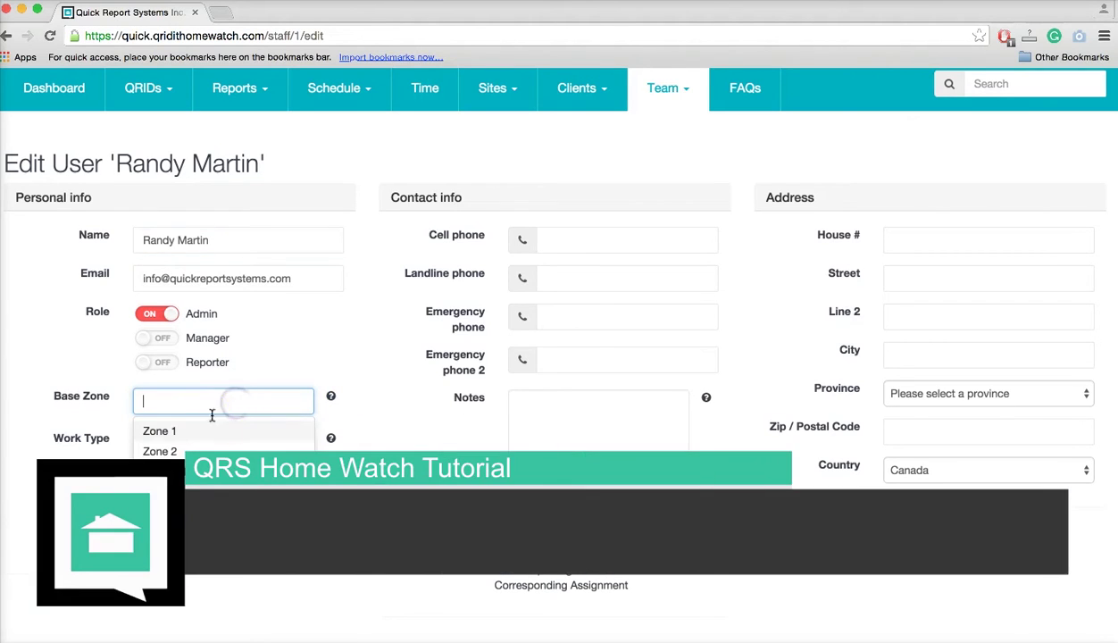
{"action": "left_click", "coordinate": [186, 431]}
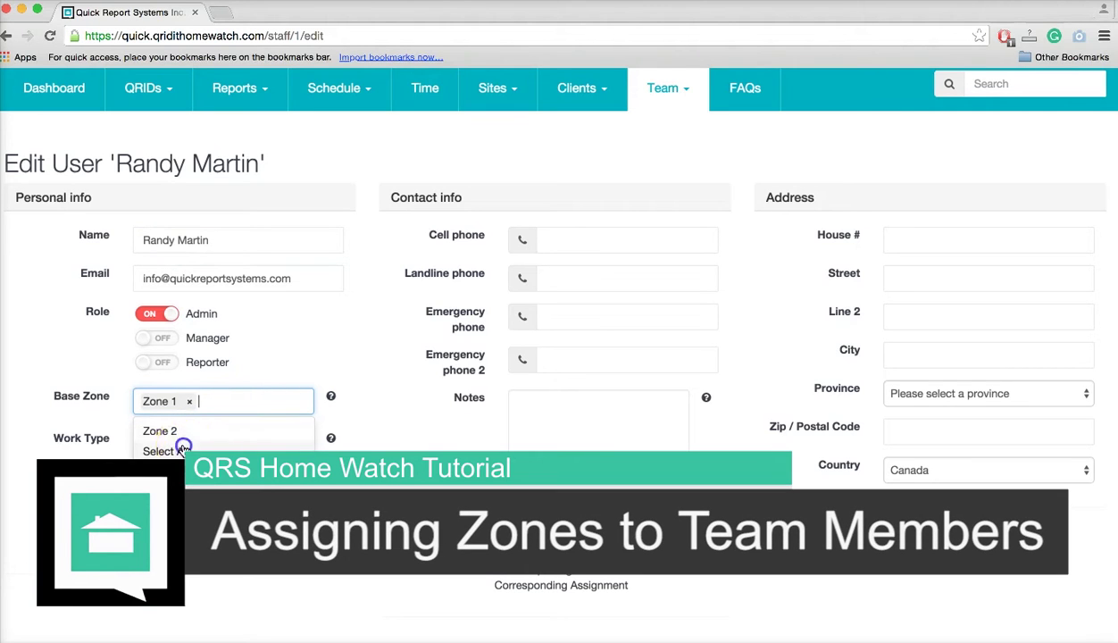
{"action": "left_click", "coordinate": [169, 432]}
{"action": "left_click", "coordinate": [358, 433]}
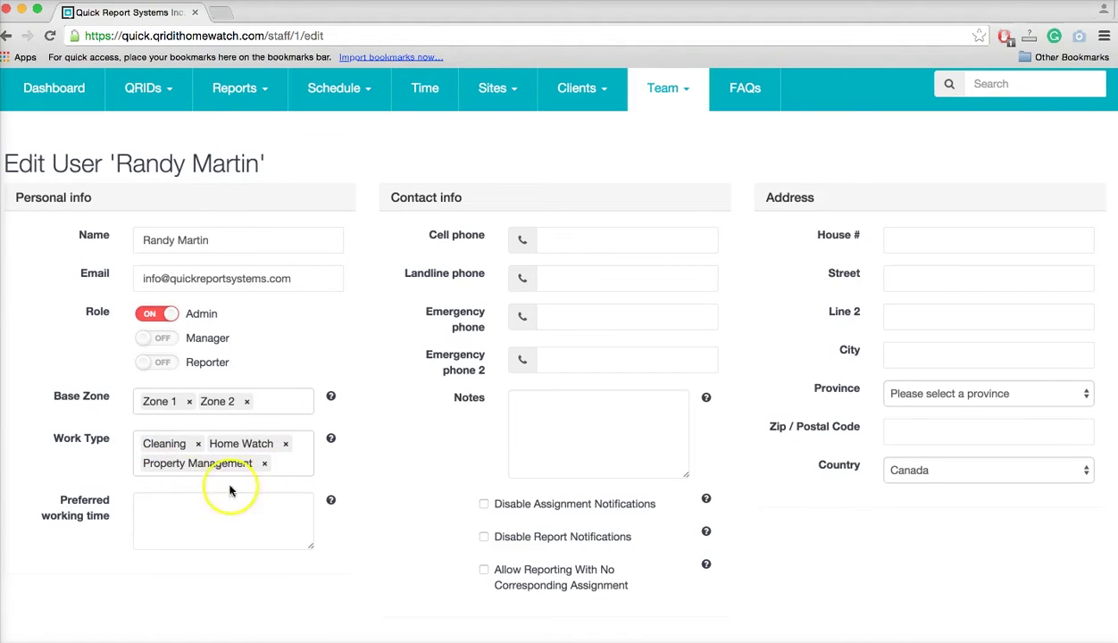
Add Key Holder Service to the admin's work types.
{"action": "left_click", "coordinate": [290, 463]}
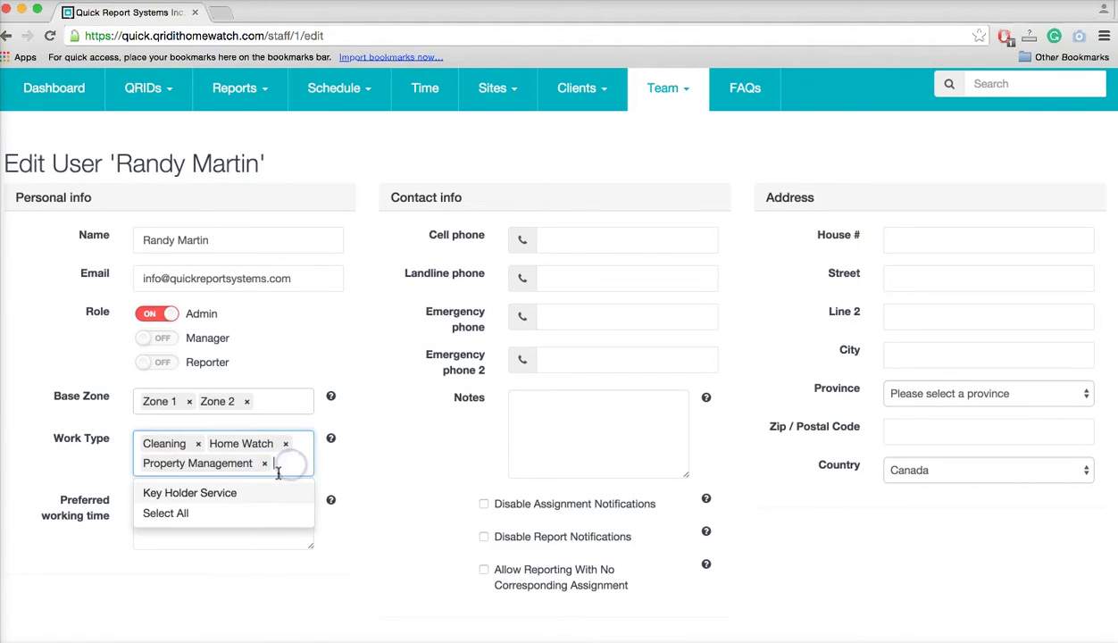
{"action": "left_click", "coordinate": [242, 492]}
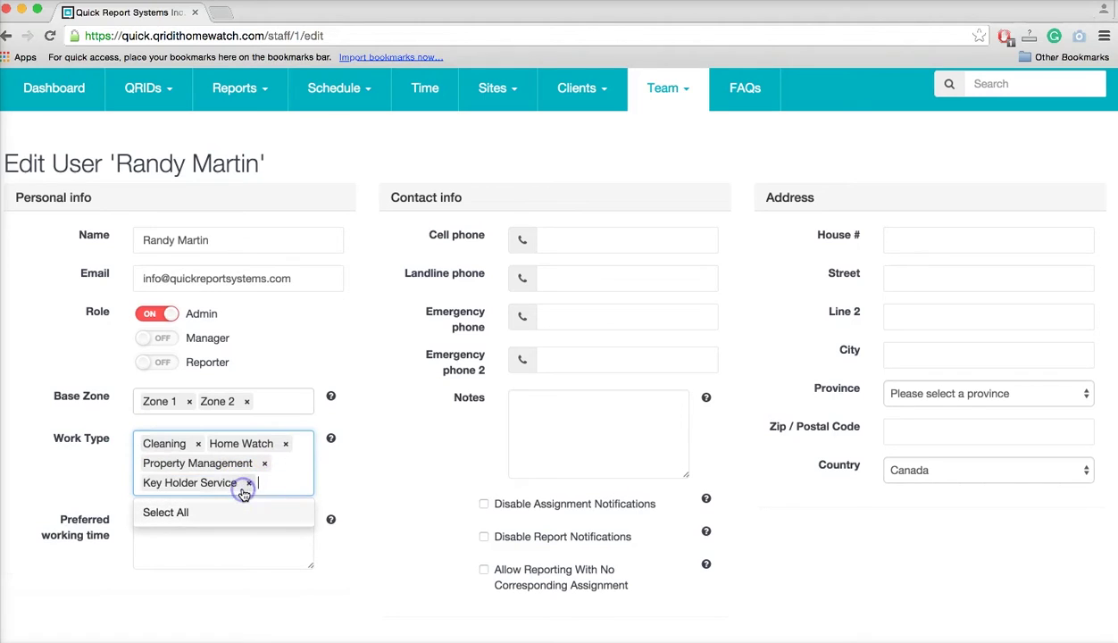
{"action": "left_click", "coordinate": [370, 468]}
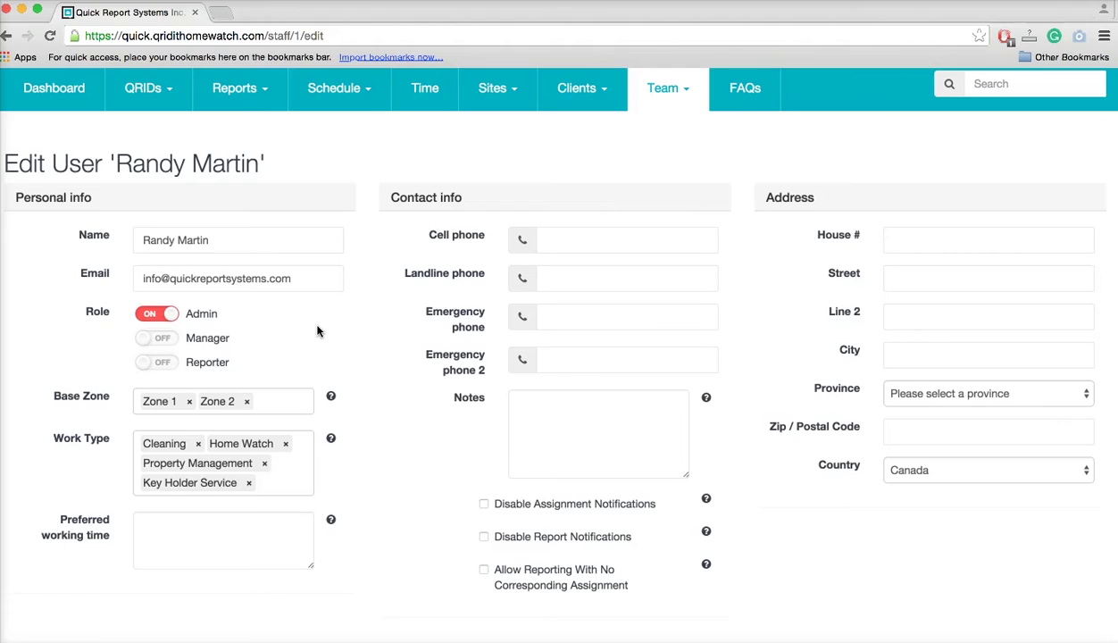
Set the admin's preferred working time to '8 to 6 daily'.
{"action": "left_click", "coordinate": [171, 528]}
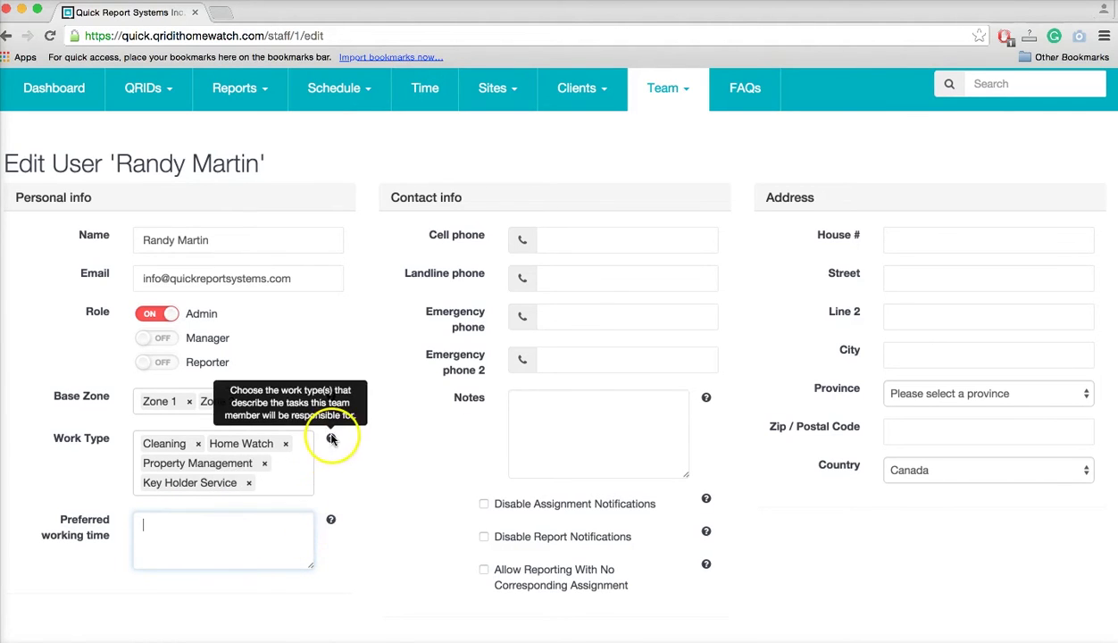
{"action": "mouse_move", "coordinate": [332, 396]}
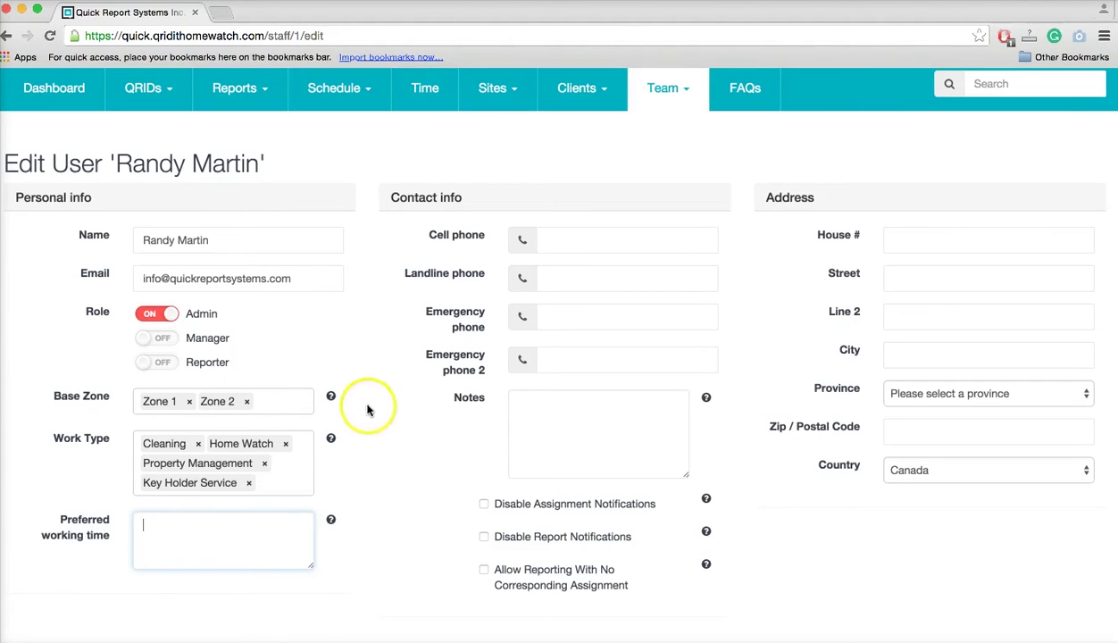
{"action": "left_click", "coordinate": [223, 544]}
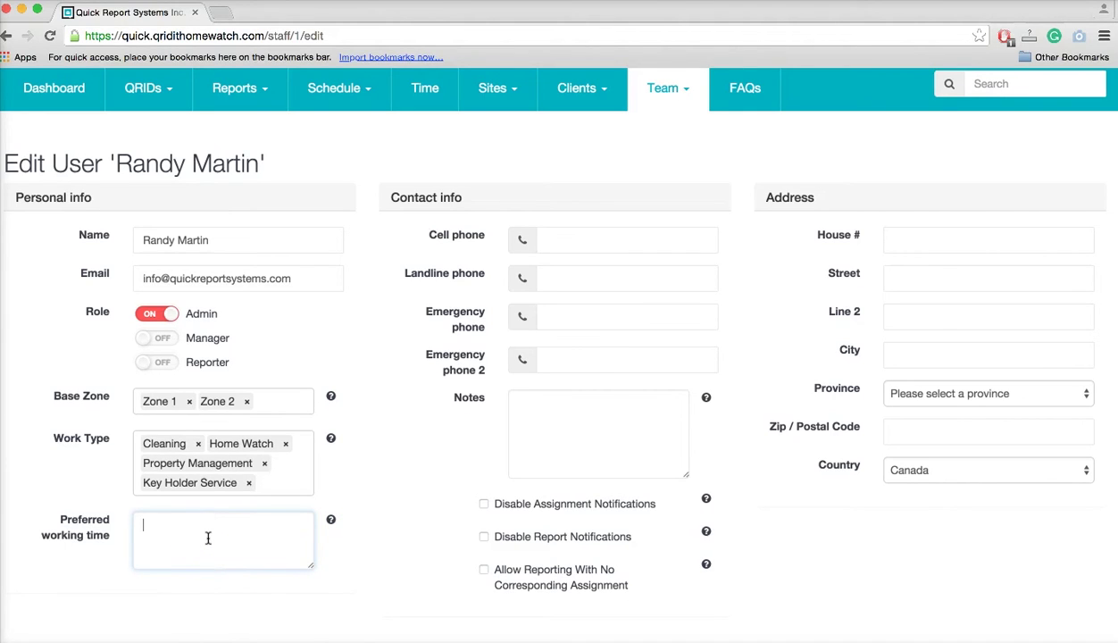
{"action": "type", "text": "8 to 6 daily"}
{"action": "left_click", "coordinate": [402, 515]}
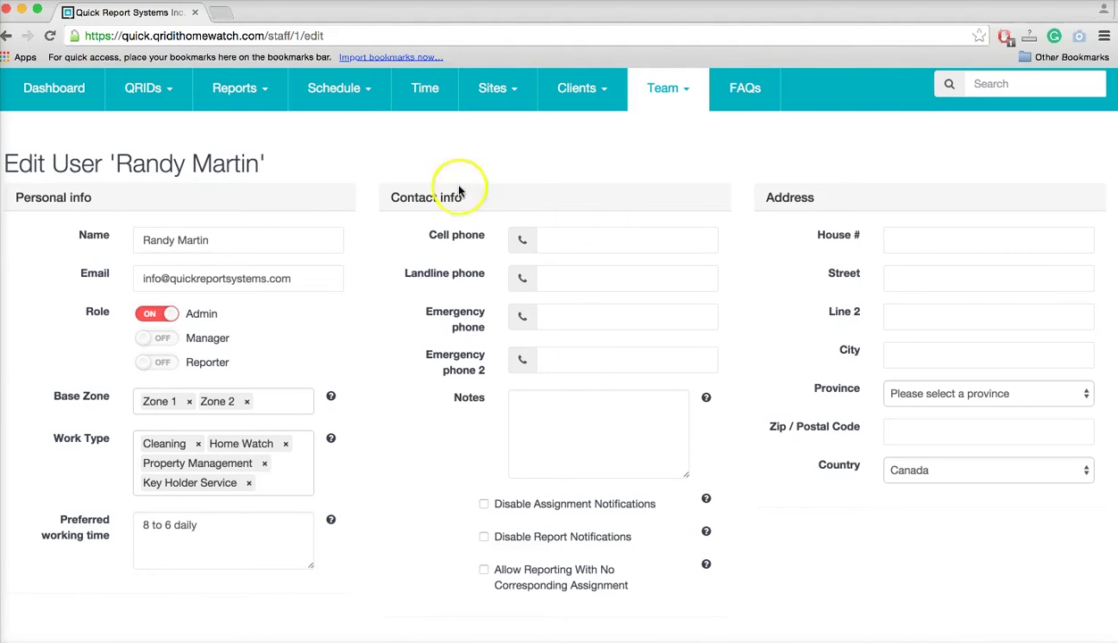
{"action": "left_click", "coordinate": [587, 237]}
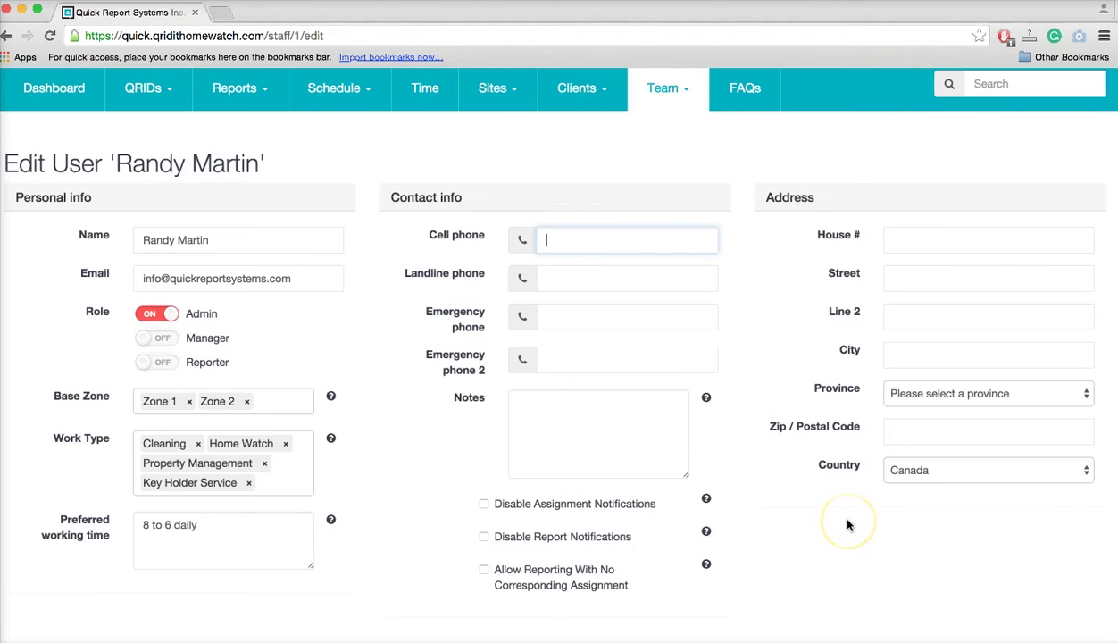
{"action": "scroll", "coordinate": [848, 525], "scroll_direction": "down", "scroll_amount": 2}
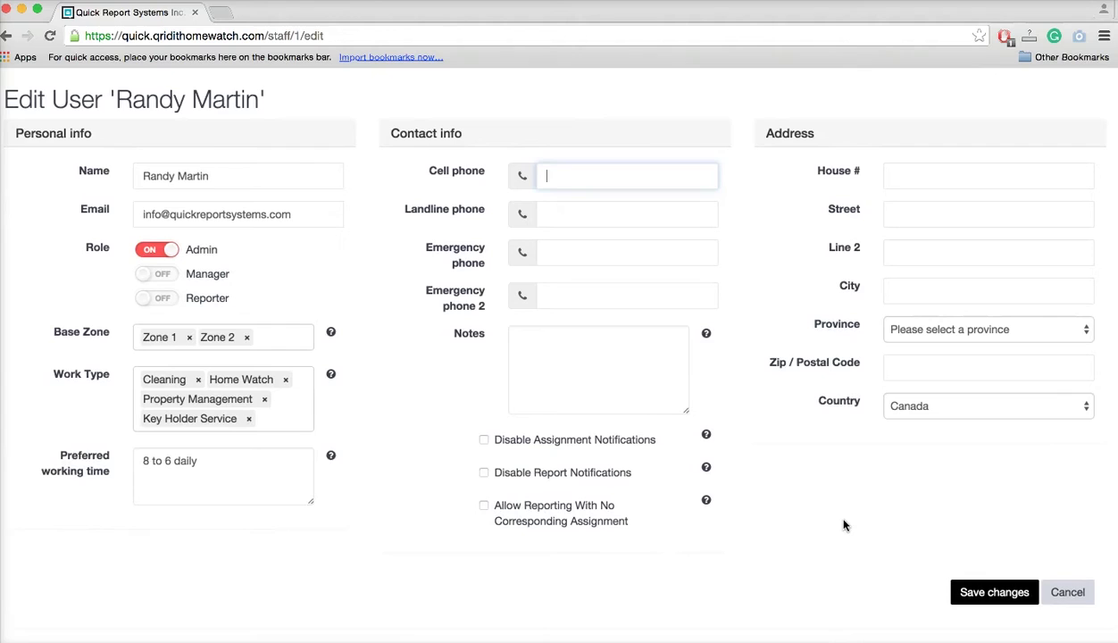
Write a Notes remark saying the team member is afraid of big cats.
{"action": "left_click", "coordinate": [536, 343]}
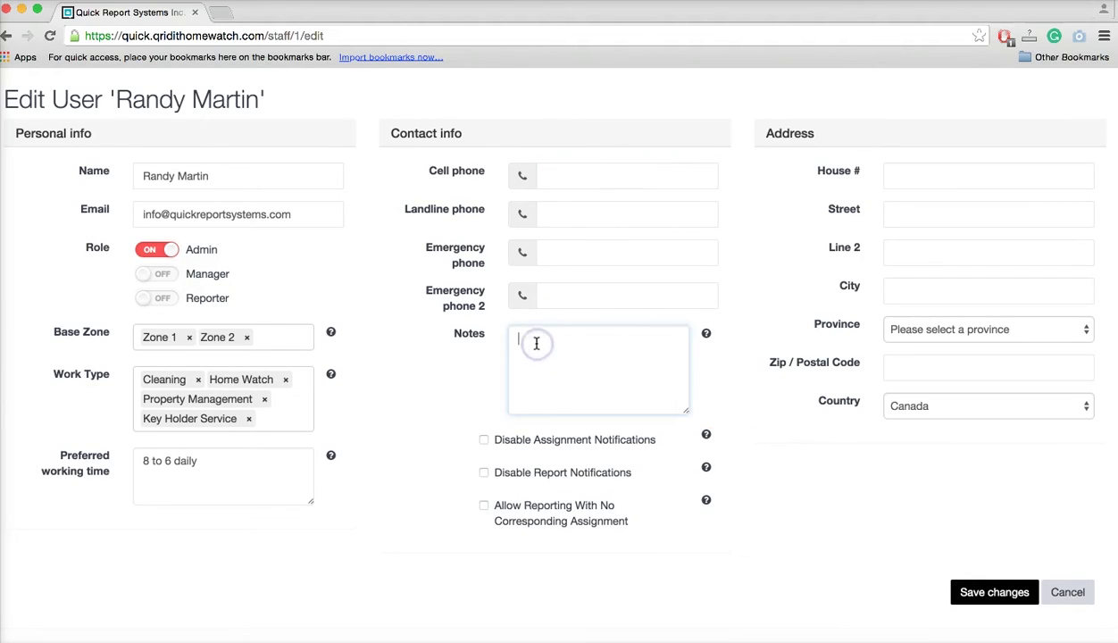
{"action": "type", "text": "Randy ("}
{"action": "type", "text": "s afraid "}
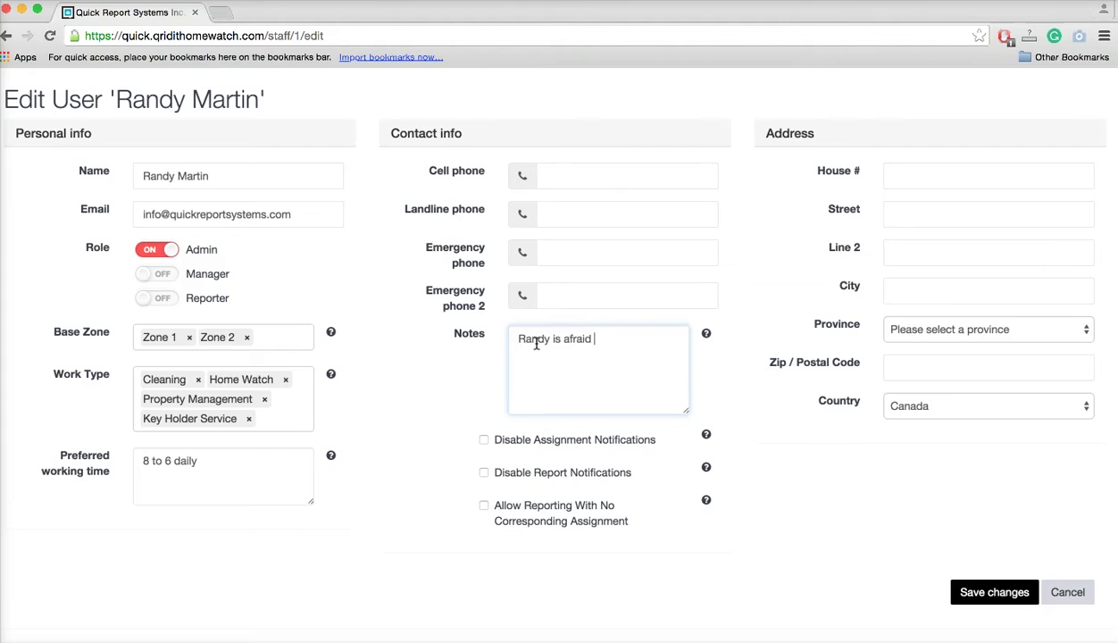
{"action": "type", "text": "of big cats!"}
{"action": "left_click", "coordinate": [465, 382]}
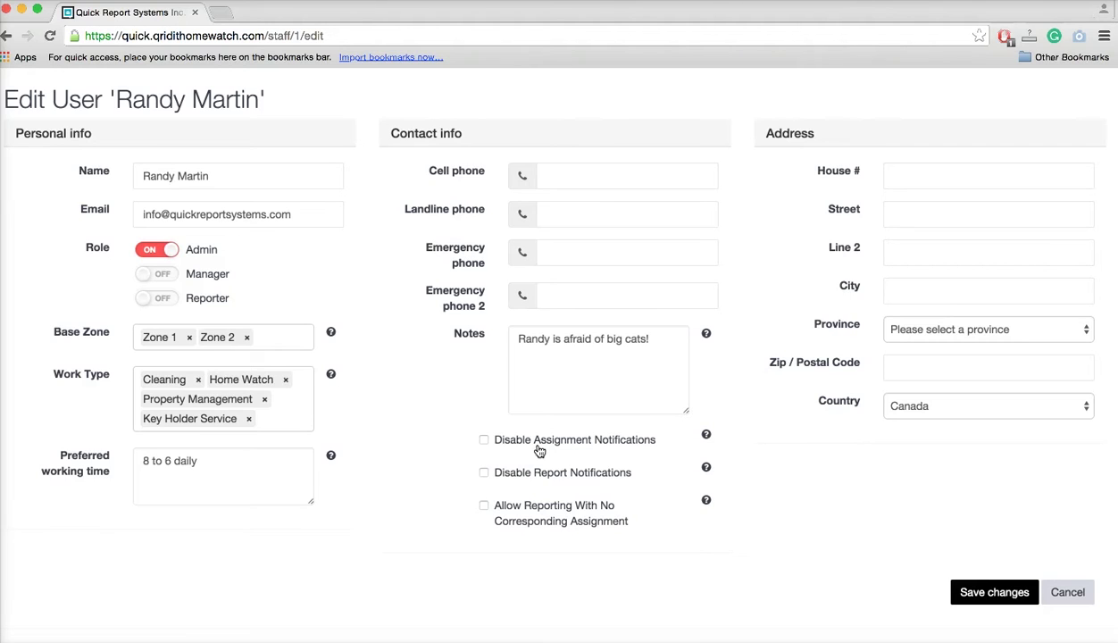
{"action": "left_click", "coordinate": [484, 440]}
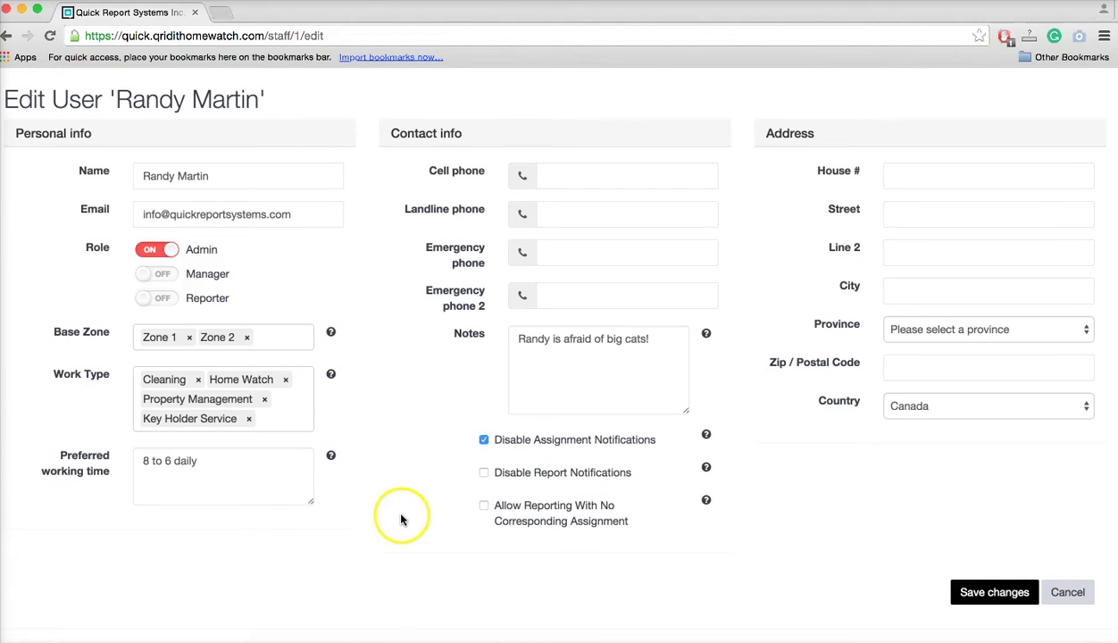
{"action": "left_click", "coordinate": [484, 440]}
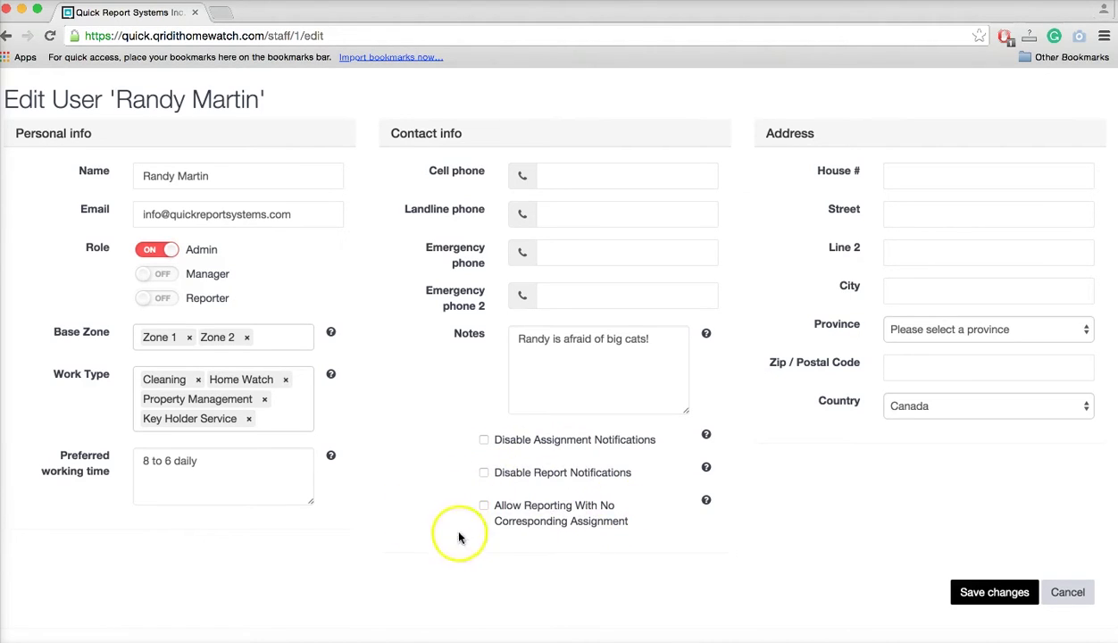
Tick 'Allow Reporting With No Corresponding Assignment' on the admin's Edit User form.
{"action": "mouse_move", "coordinate": [706, 500]}
{"action": "left_click", "coordinate": [484, 508]}
{"action": "left_click", "coordinate": [406, 576]}
{"action": "left_click", "coordinate": [407, 542]}
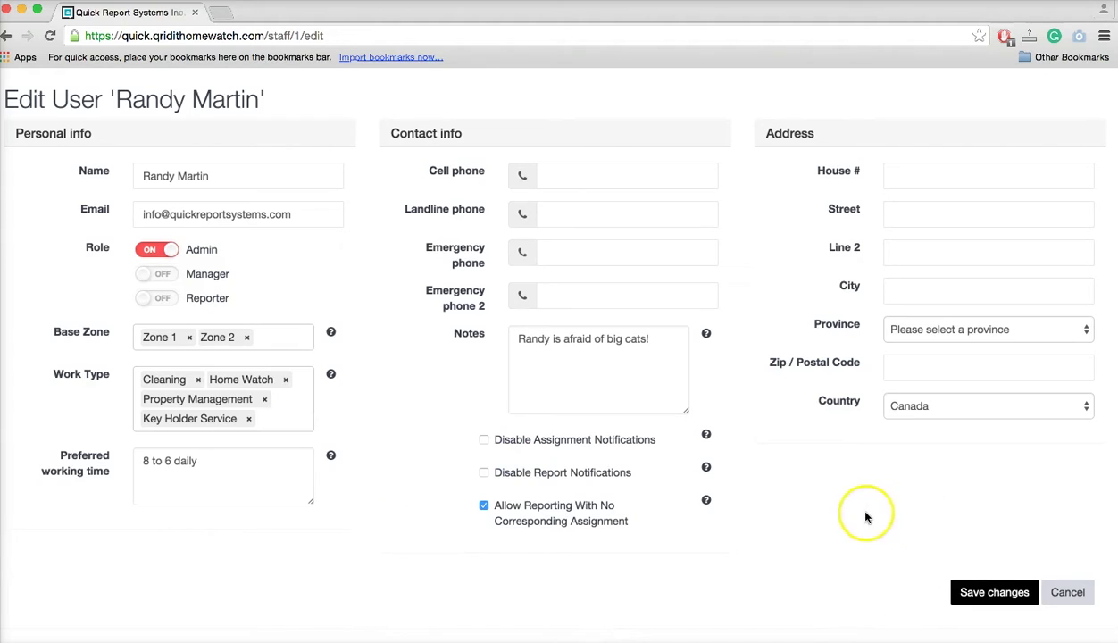
{"action": "scroll", "coordinate": [865, 517], "scroll_direction": "up", "scroll_amount": 1}
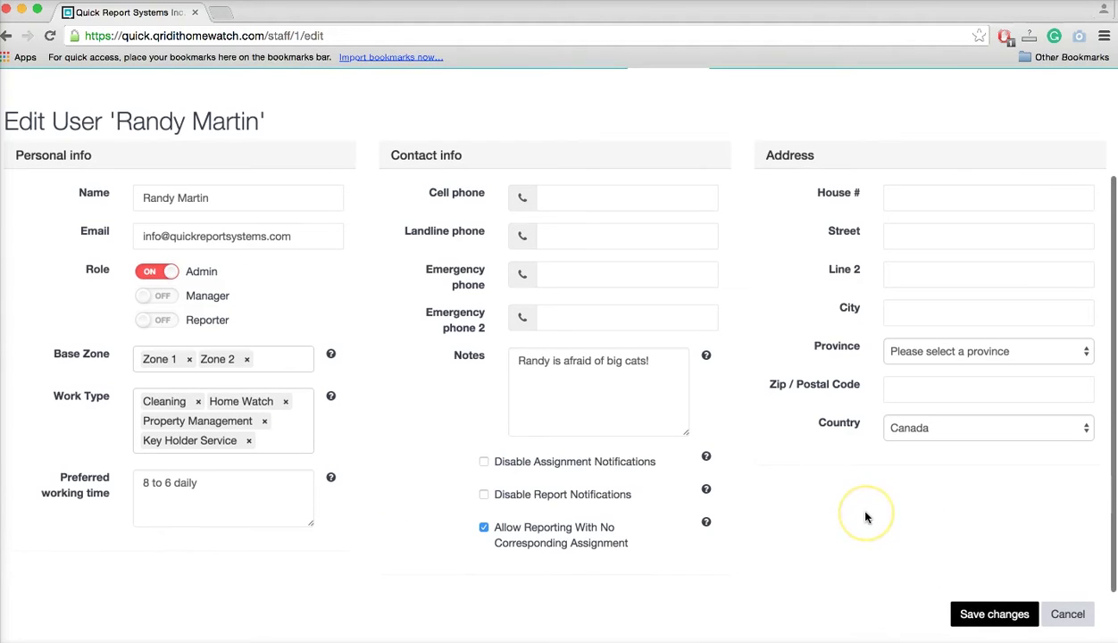
Save the admin's profile changes and bring up a blank Add a New User form.
{"action": "left_click", "coordinate": [984, 616]}
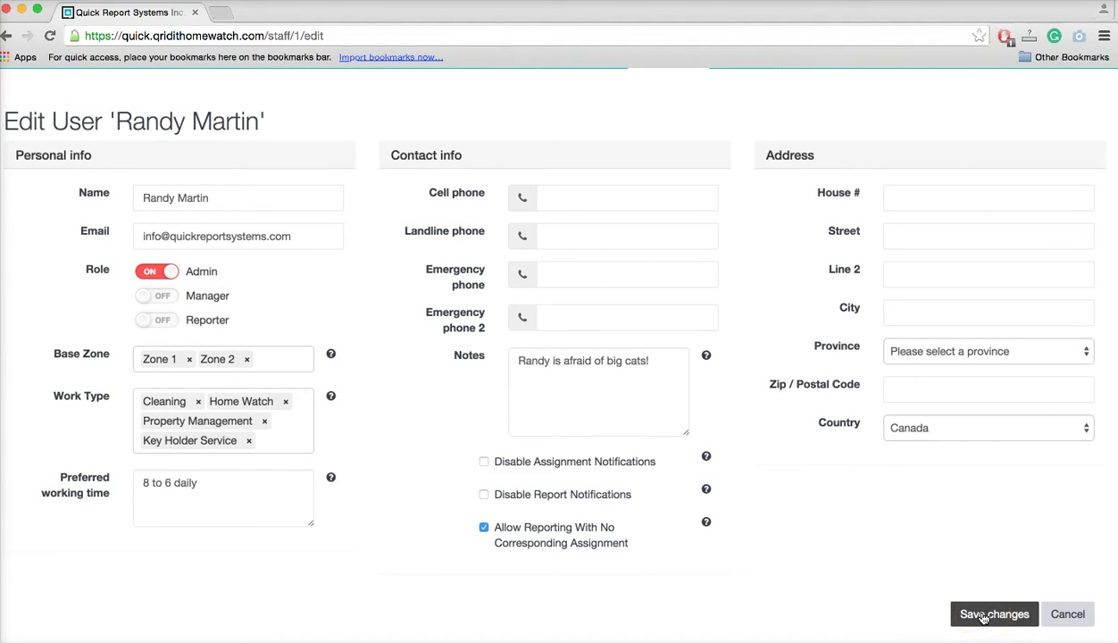
{"action": "left_click", "coordinate": [984, 616]}
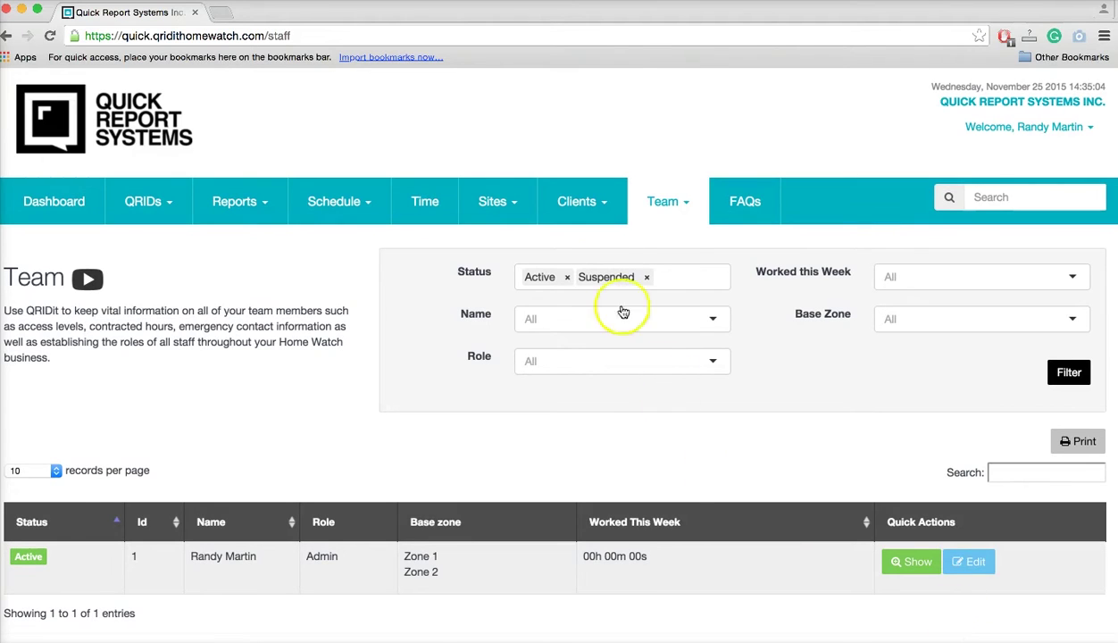
{"action": "left_click", "coordinate": [604, 207]}
{"action": "left_click", "coordinate": [637, 207]}
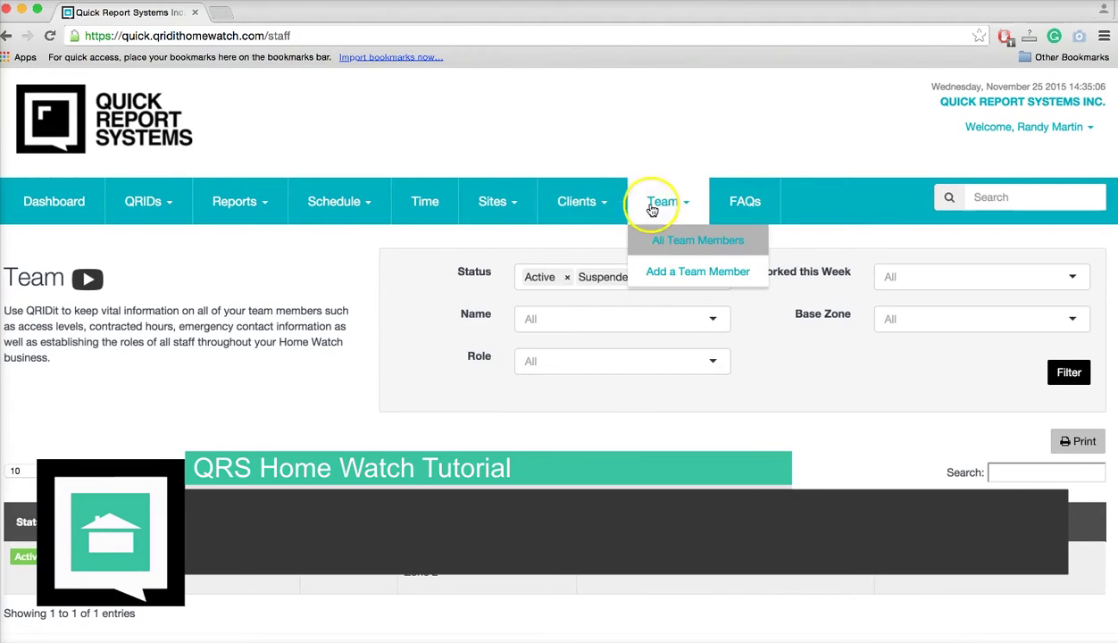
{"action": "left_click", "coordinate": [668, 274]}
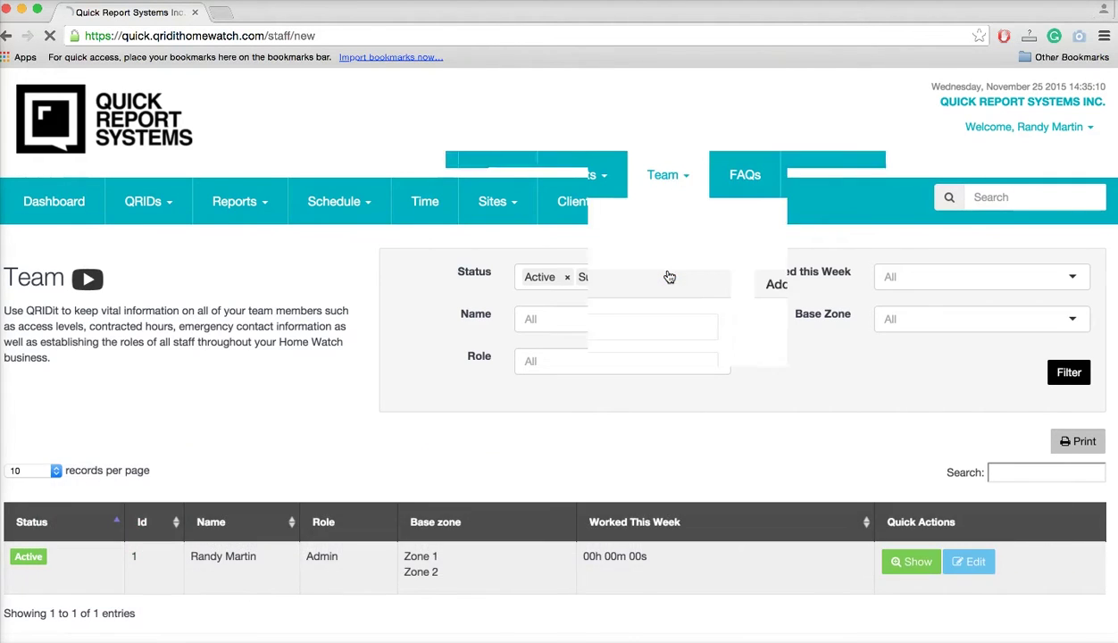
{"action": "scroll", "coordinate": [60, 623], "scroll_direction": "down", "scroll_amount": 2}
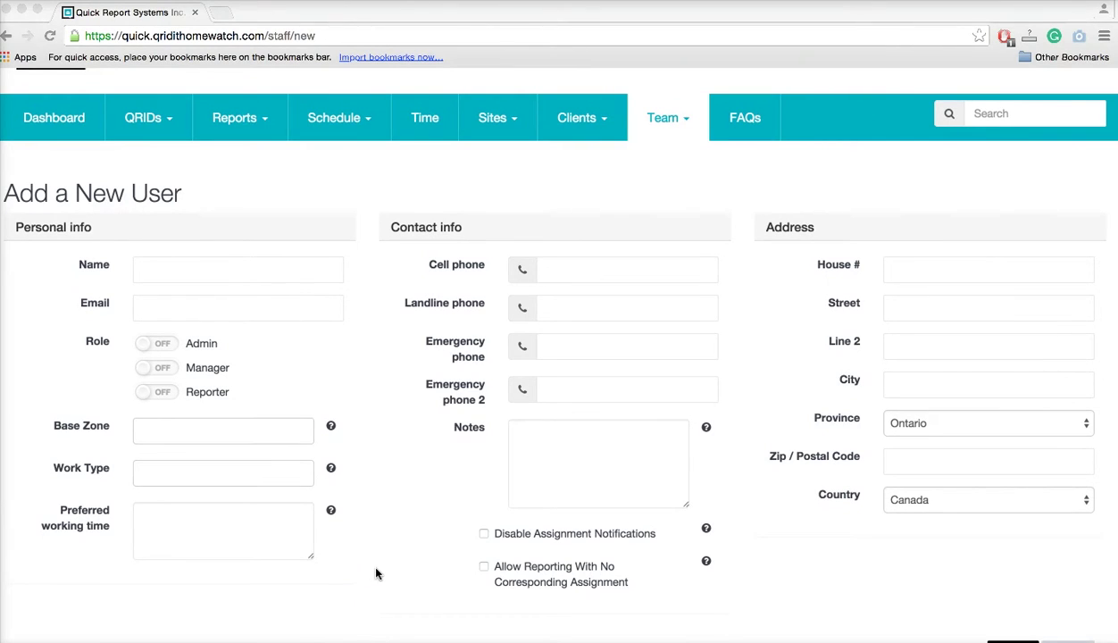
Enter the new user's name, paste their e-mail address, and turn on the Reporter role.
{"action": "left_click", "coordinate": [182, 274]}
{"action": "type", "text": "Tetser"}
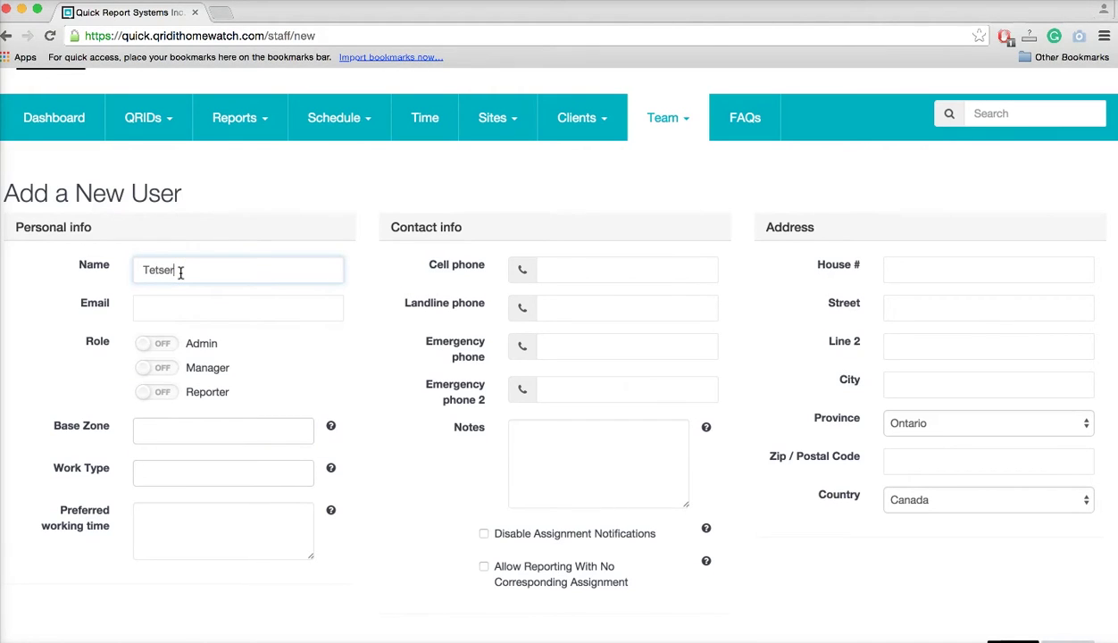
{"action": "type", "text": " 5"}
{"action": "left_click", "coordinate": [180, 298]}
{"action": "key", "text": "super+v"}
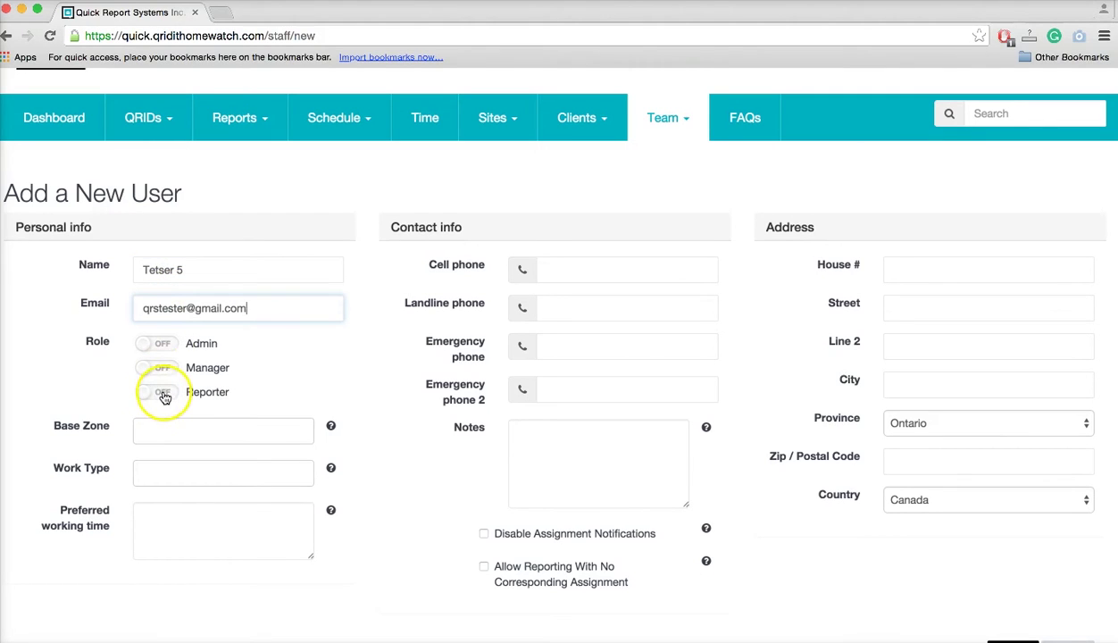
{"action": "left_click", "coordinate": [161, 393]}
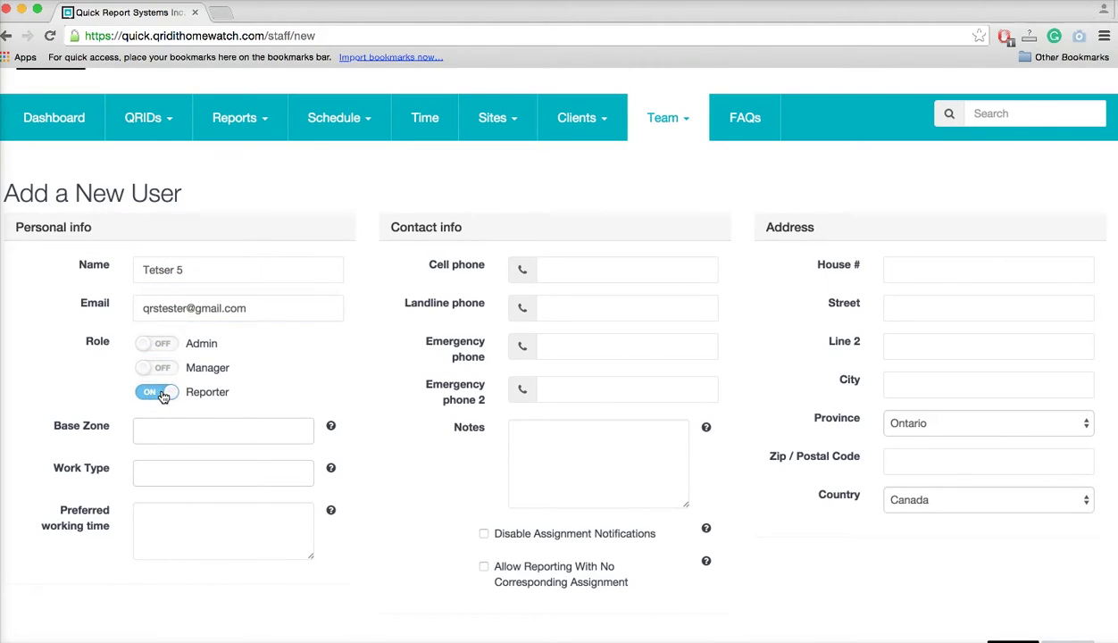
Give the new user Zone 1 and Zone 2 base zones and the Home Watch work type.
{"action": "left_click", "coordinate": [165, 428]}
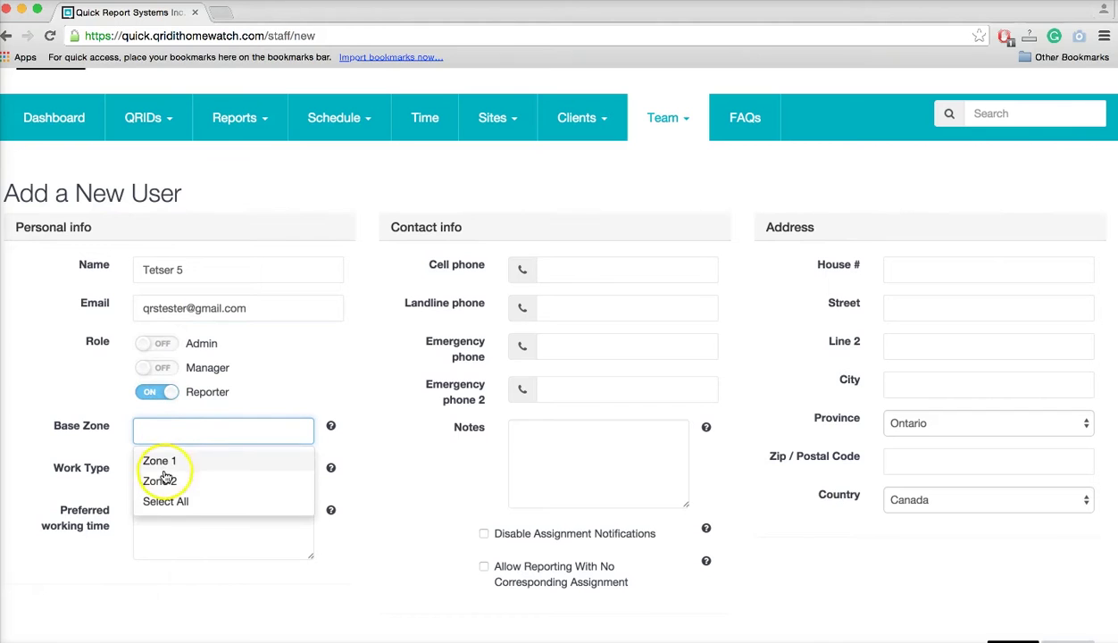
{"action": "left_click", "coordinate": [167, 461]}
{"action": "left_click", "coordinate": [169, 463]}
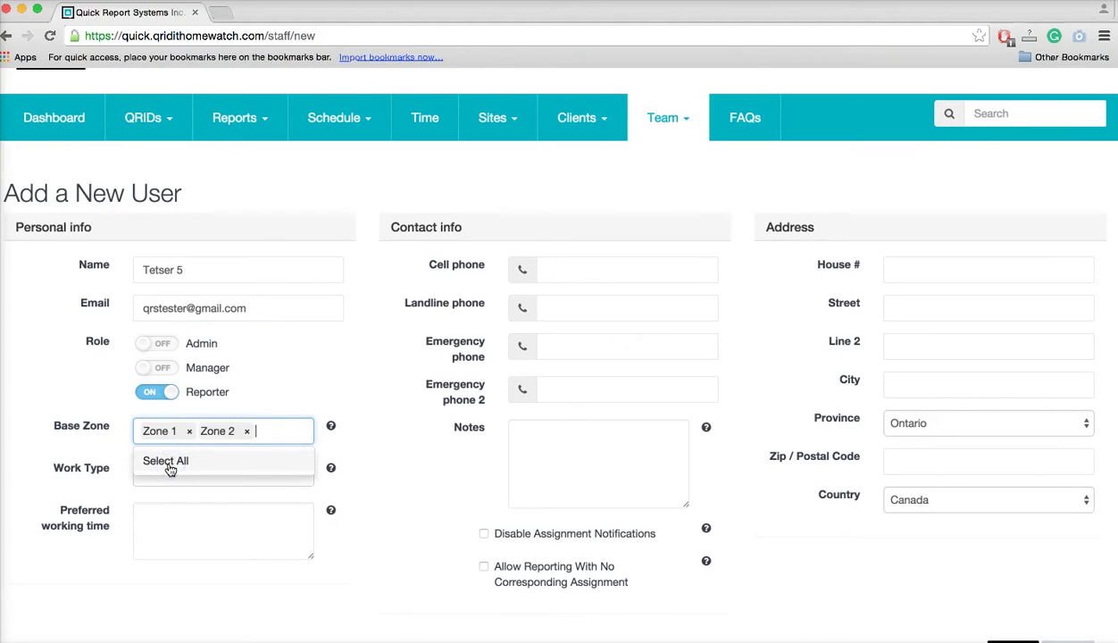
{"action": "left_click", "coordinate": [372, 475]}
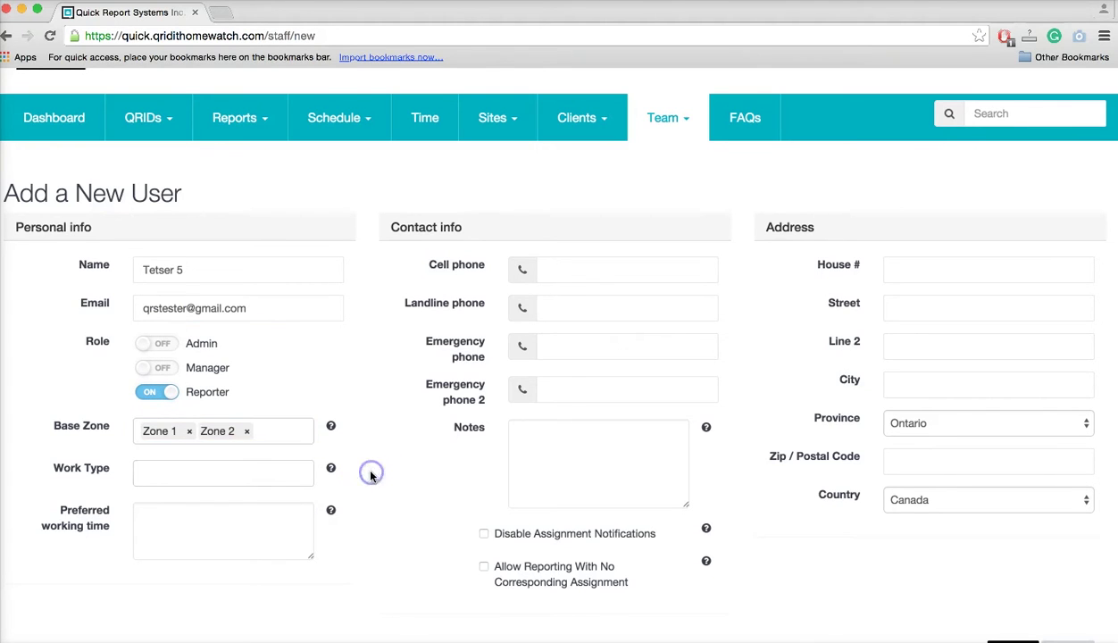
{"action": "left_click", "coordinate": [211, 470]}
{"action": "left_click", "coordinate": [198, 523]}
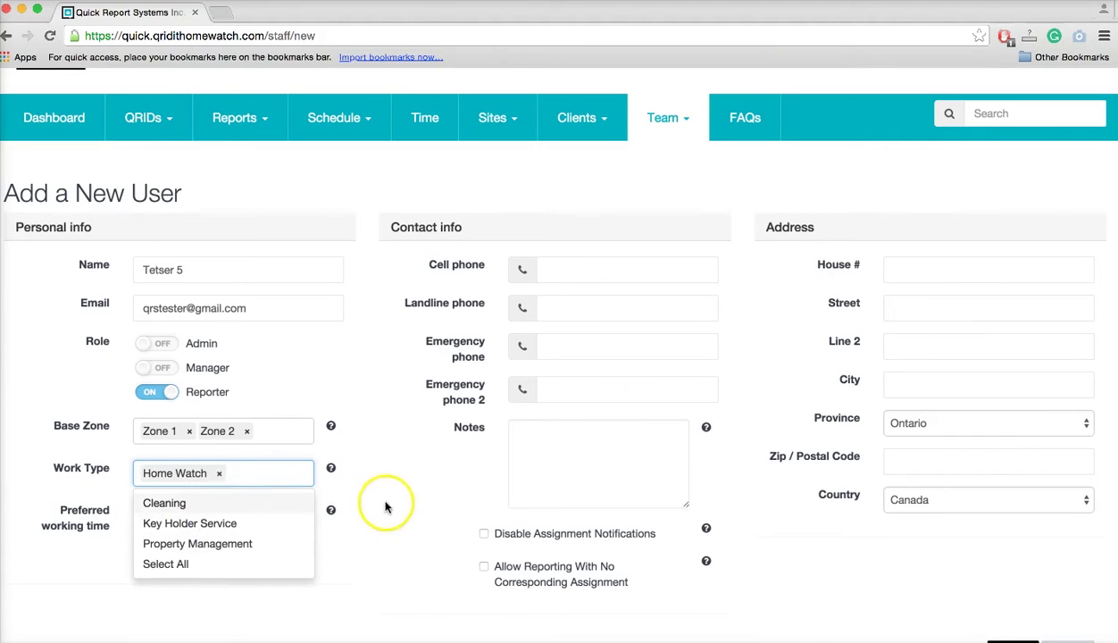
{"action": "left_click", "coordinate": [407, 482]}
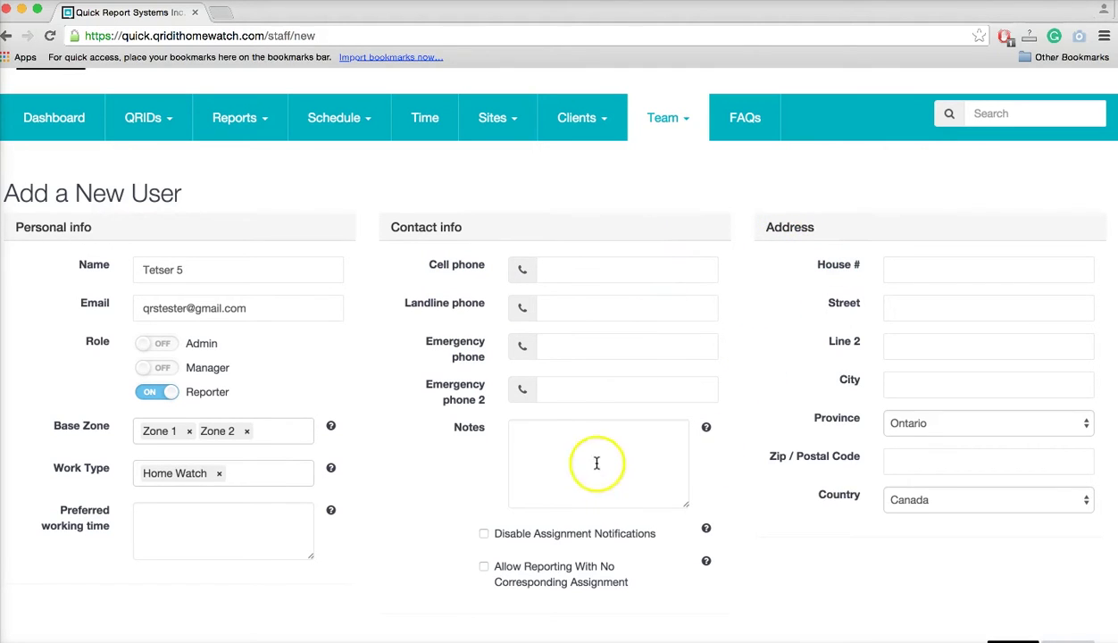
Leave the new user's notes empty, allow reporting without an assignment, and create the Reporter.
{"action": "left_click", "coordinate": [572, 452]}
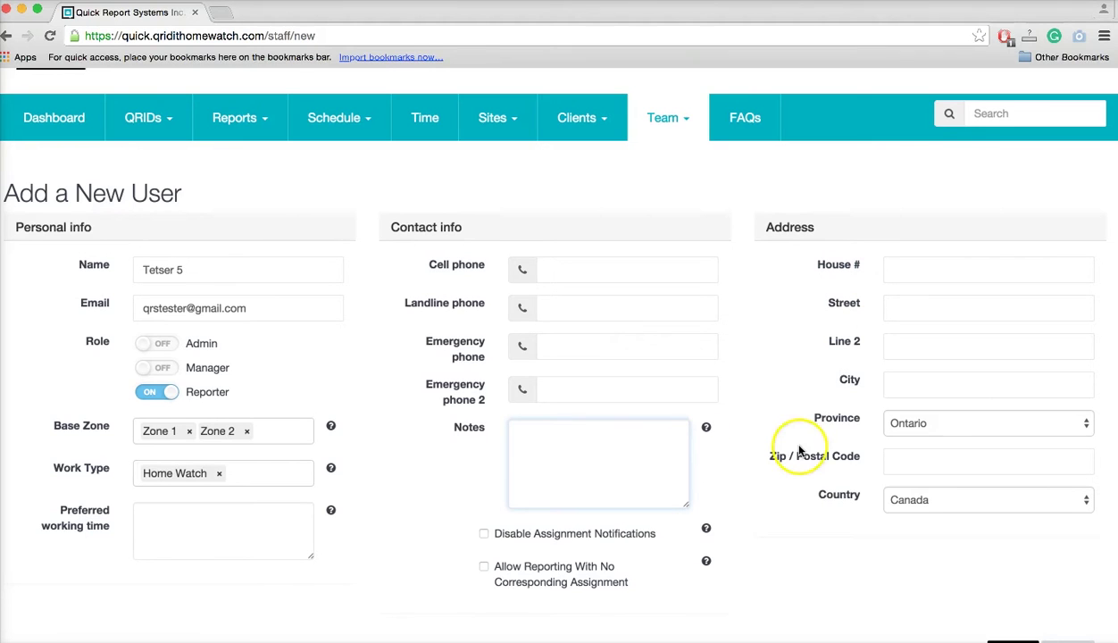
{"action": "left_click", "coordinate": [756, 569]}
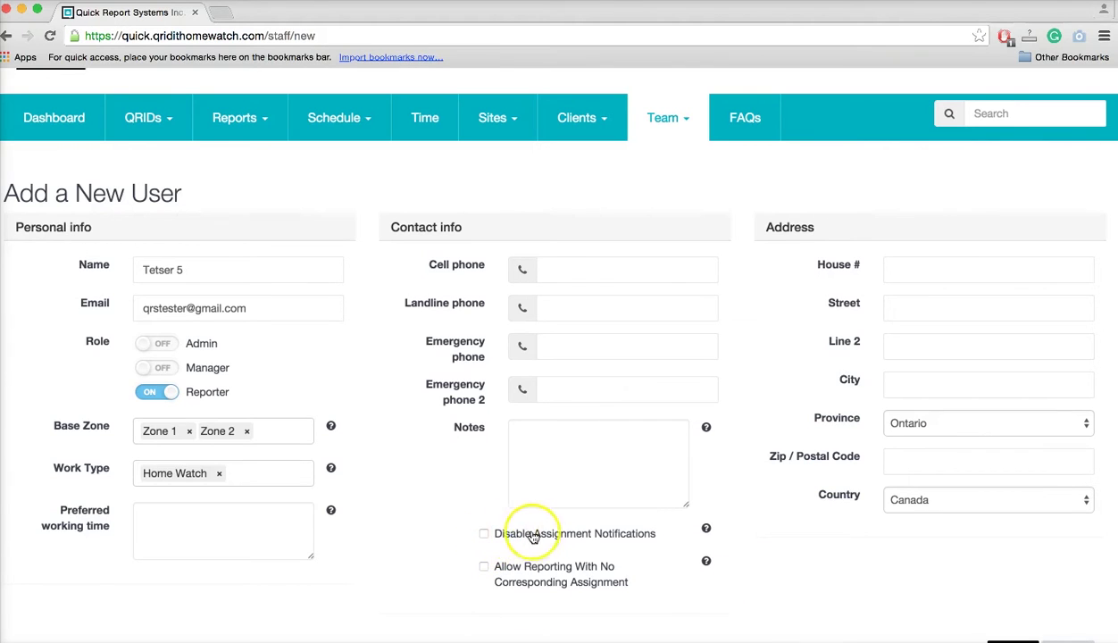
{"action": "left_click", "coordinate": [484, 567]}
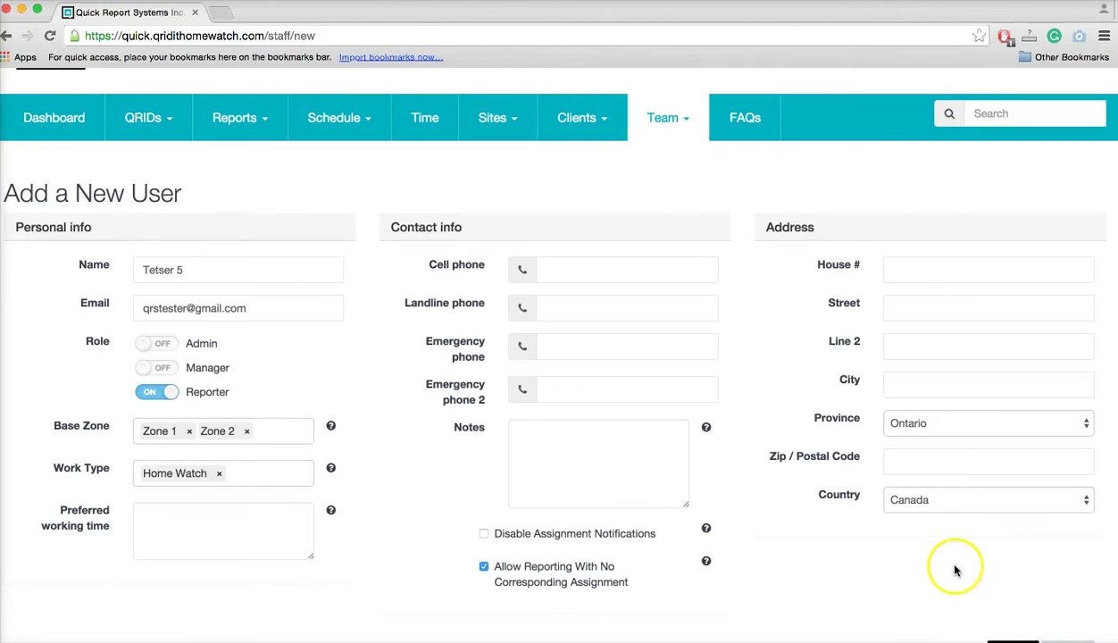
{"action": "scroll", "coordinate": [980, 604], "scroll_direction": "down", "scroll_amount": 2}
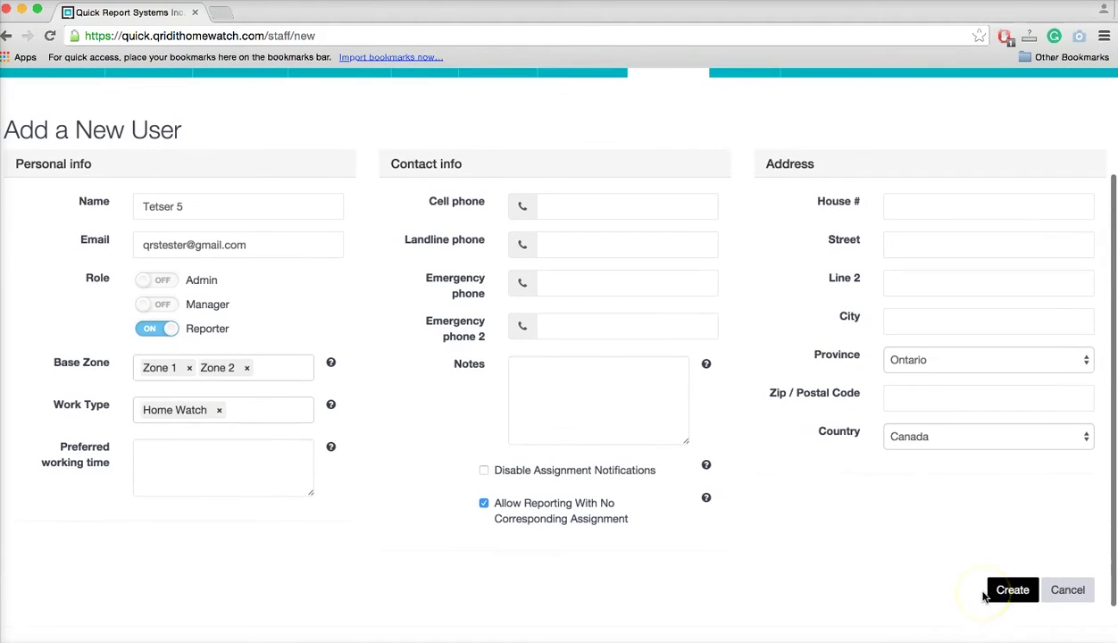
{"action": "left_click", "coordinate": [1015, 590]}
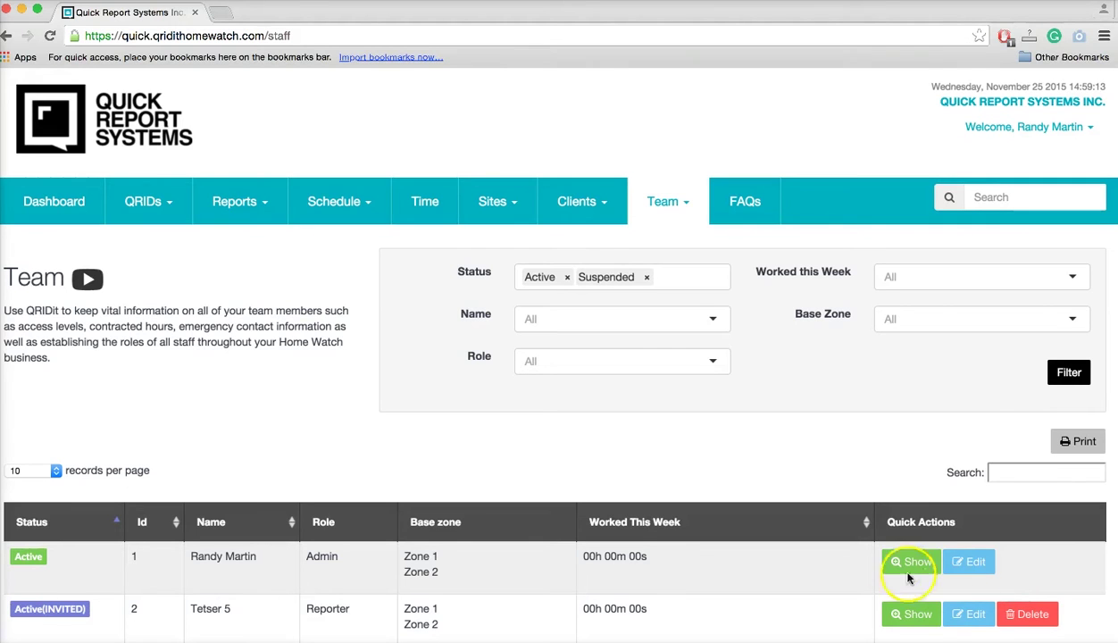
Scroll the Team list to review the new Active (INVITED) Reporter row.
{"action": "scroll", "coordinate": [380, 443], "scroll_direction": "down", "scroll_amount": 3}
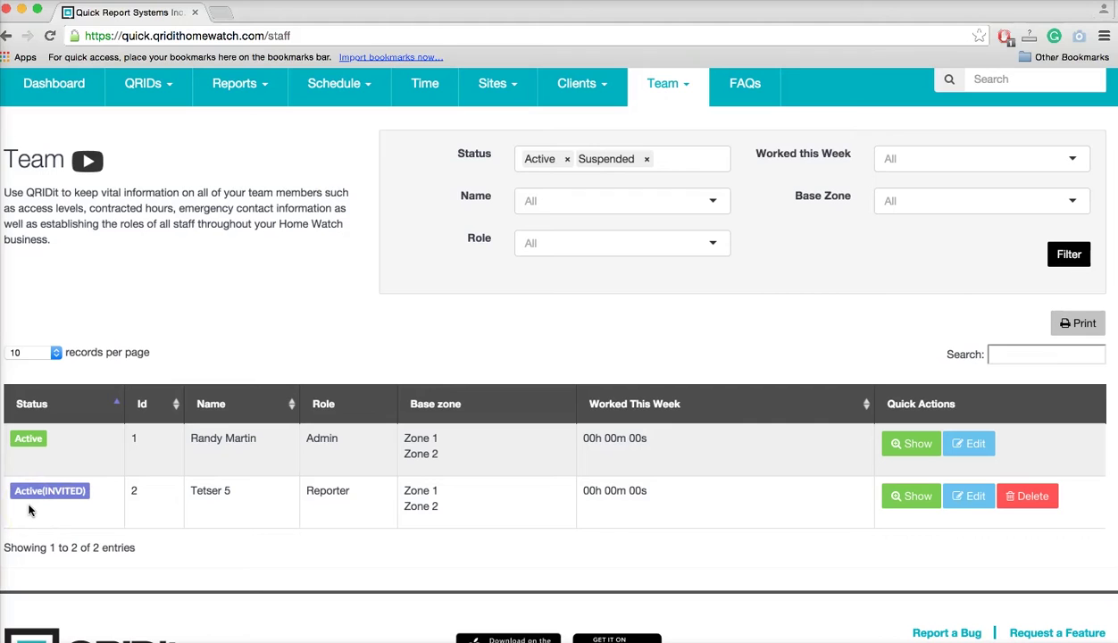
Open the invited Reporter's Staff Detail page and then their Edit User form.
{"action": "left_click", "coordinate": [894, 491]}
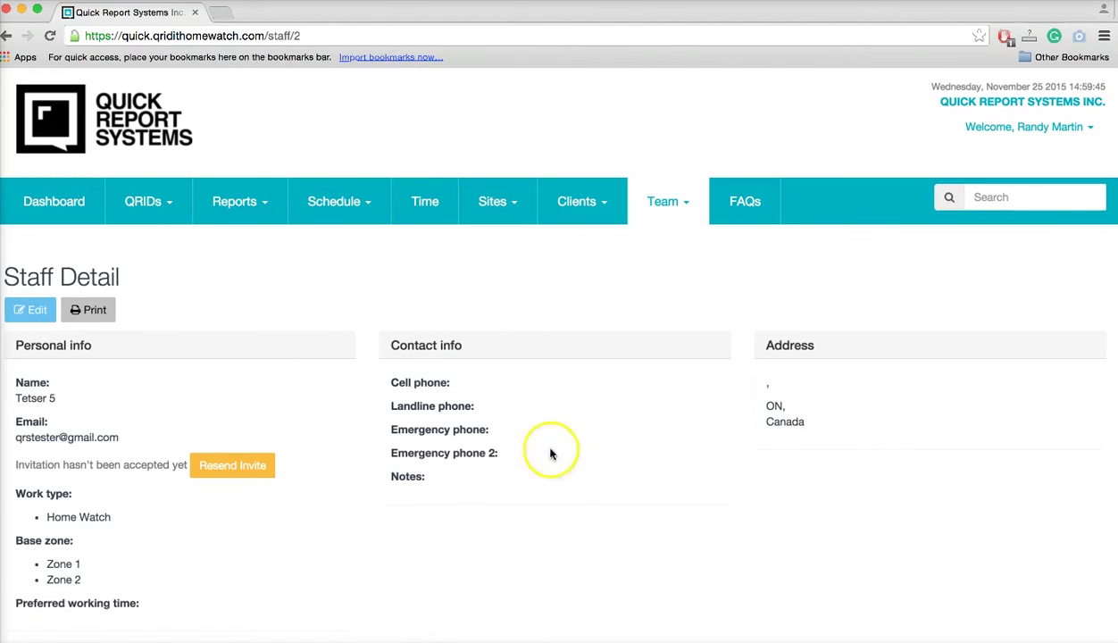
{"action": "left_click", "coordinate": [35, 312]}
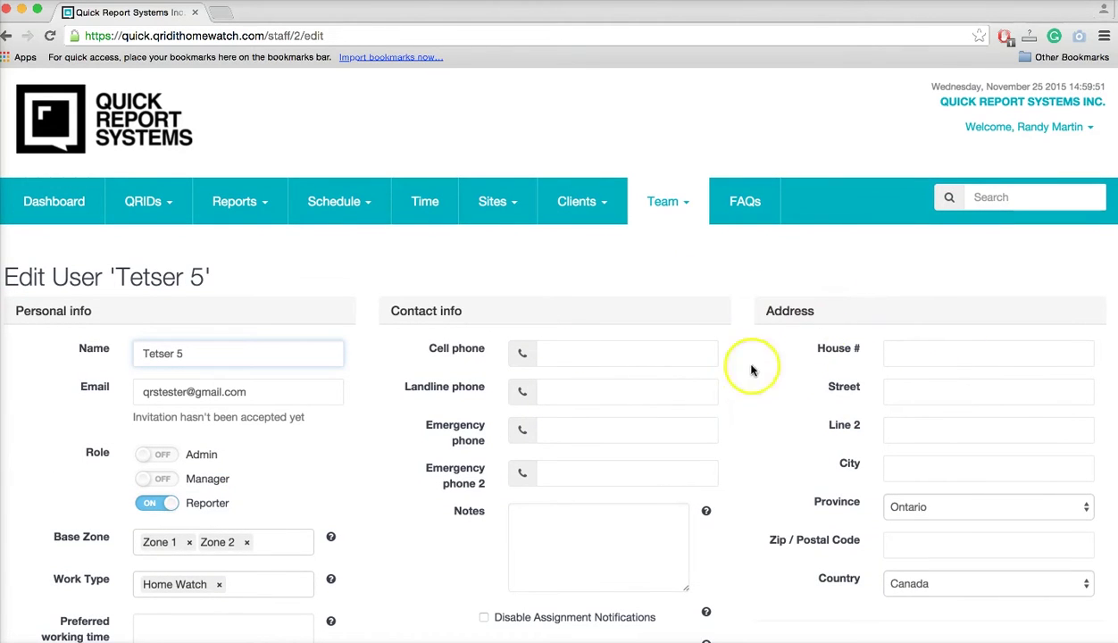
{"action": "scroll", "coordinate": [748, 499], "scroll_direction": "down", "scroll_amount": 3}
{"action": "scroll", "coordinate": [753, 506], "scroll_direction": "up", "scroll_amount": 3}
Toggle the Team and Clients navigation menus open and closed.
{"action": "left_click", "coordinate": [679, 163]}
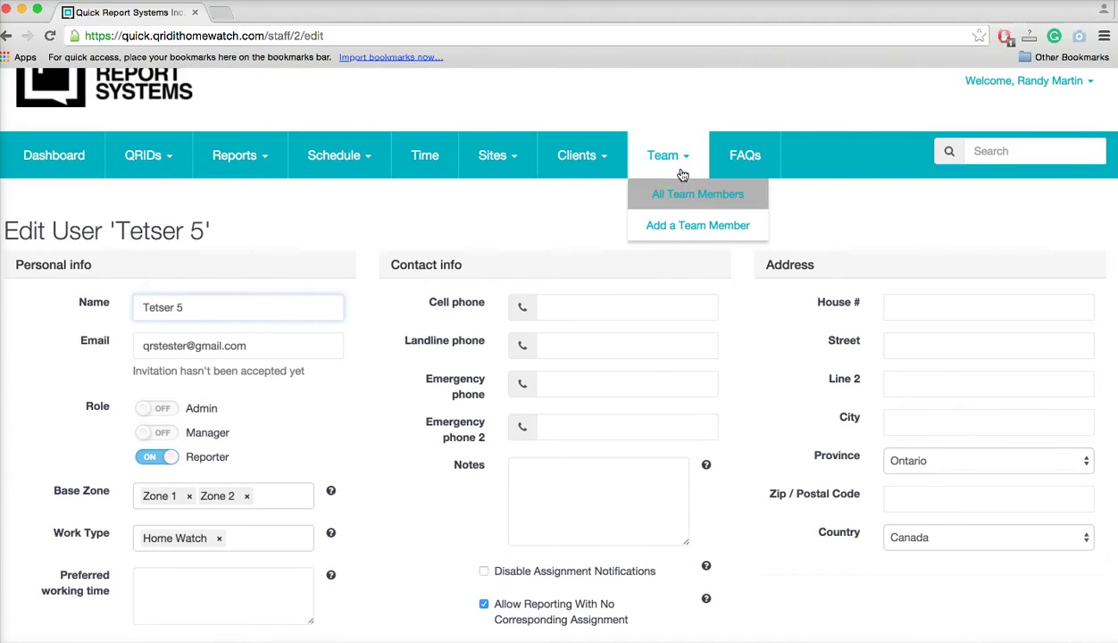
{"action": "left_click", "coordinate": [657, 153]}
{"action": "left_click", "coordinate": [607, 156]}
{"action": "left_click", "coordinate": [660, 157]}
{"action": "left_click", "coordinate": [644, 143]}
{"action": "left_click", "coordinate": [601, 153]}
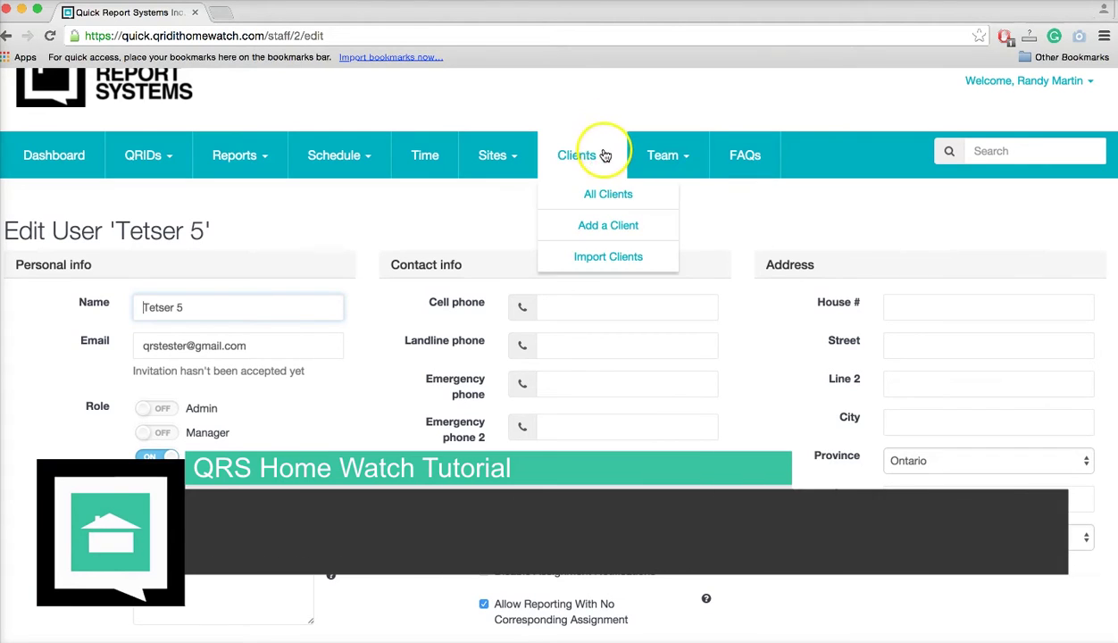
Go to Clients > All Clients, showing an empty client table.
{"action": "left_click", "coordinate": [606, 195]}
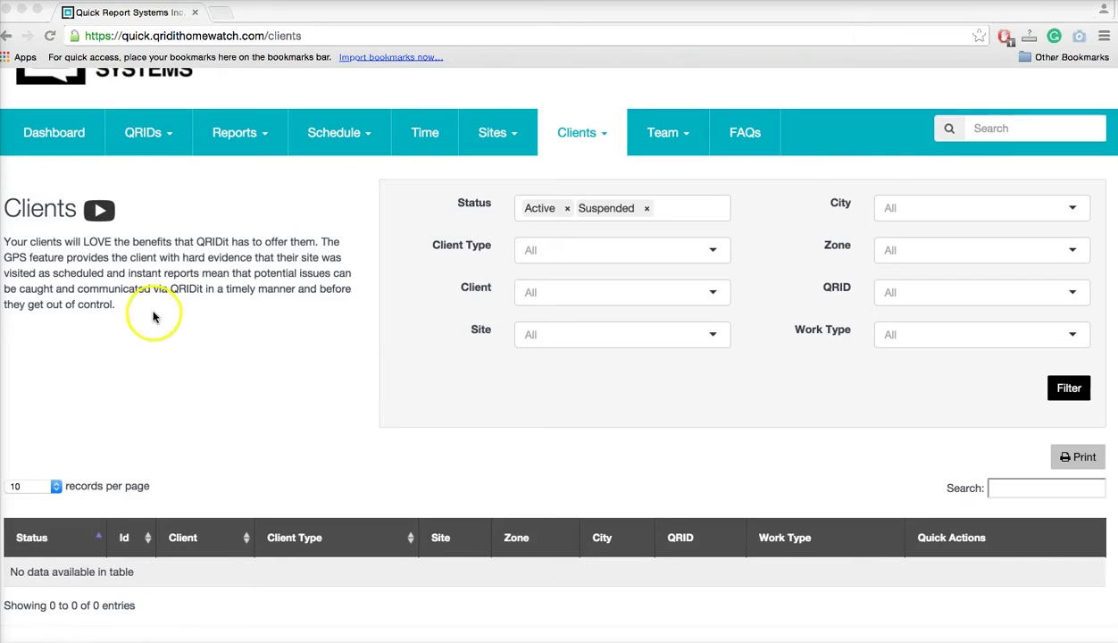
{"action": "left_click", "coordinate": [98, 210]}
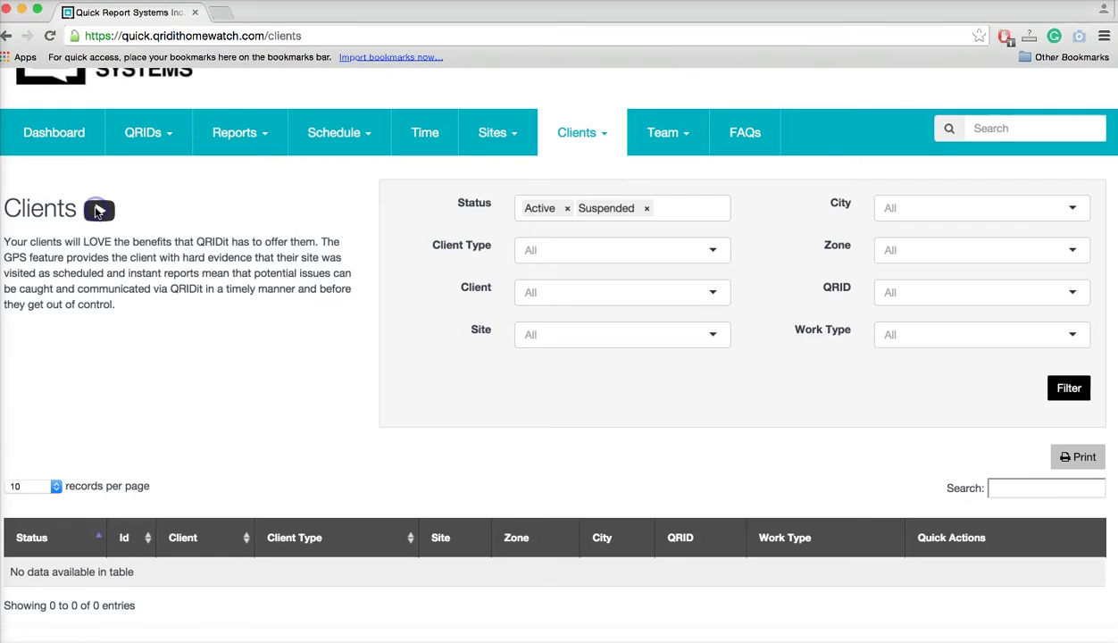
Play and dismiss the Clients tutorial video, then choose Clients > Add a Client.
{"action": "left_click", "coordinate": [99, 211]}
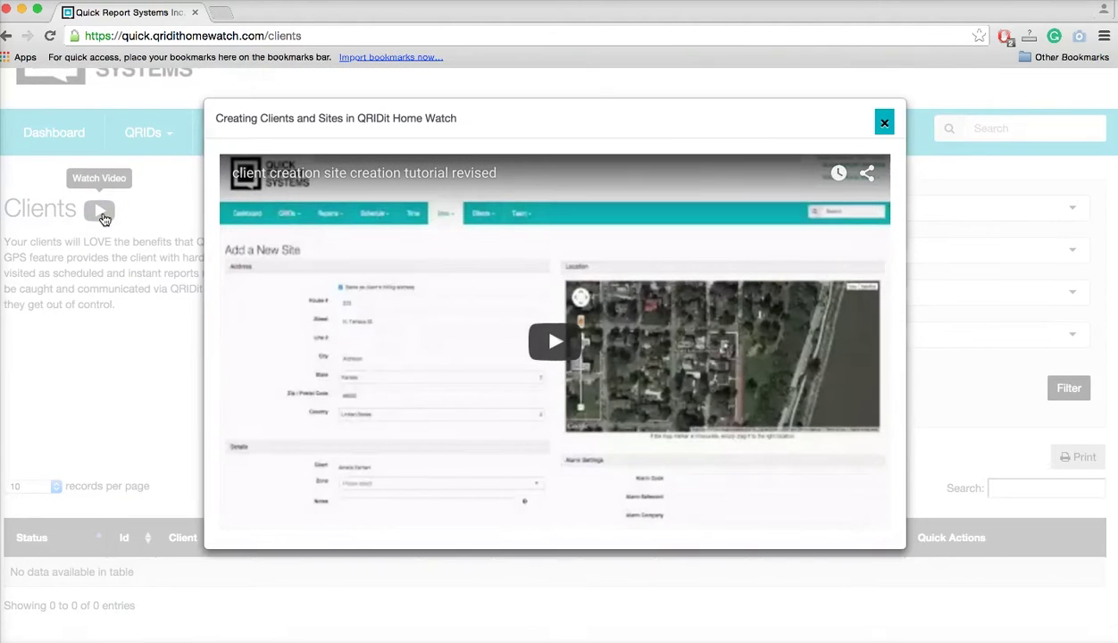
{"action": "left_click", "coordinate": [884, 123]}
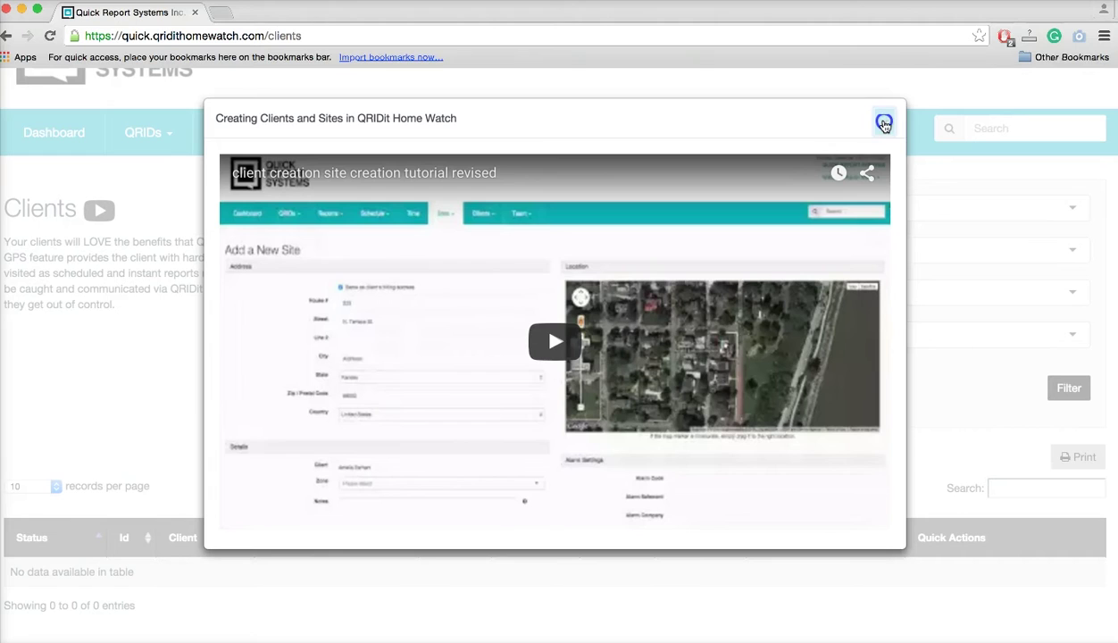
{"action": "left_click", "coordinate": [884, 123]}
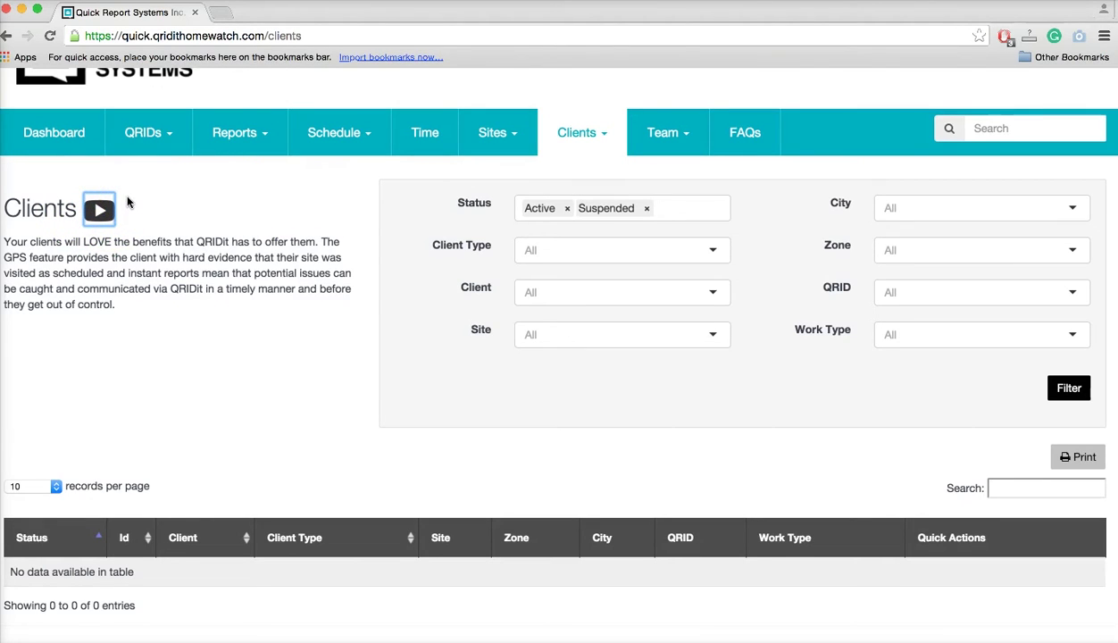
{"action": "scroll", "coordinate": [244, 407], "scroll_direction": "down", "scroll_amount": 1}
{"action": "scroll", "coordinate": [245, 406], "scroll_direction": "up", "scroll_amount": 1}
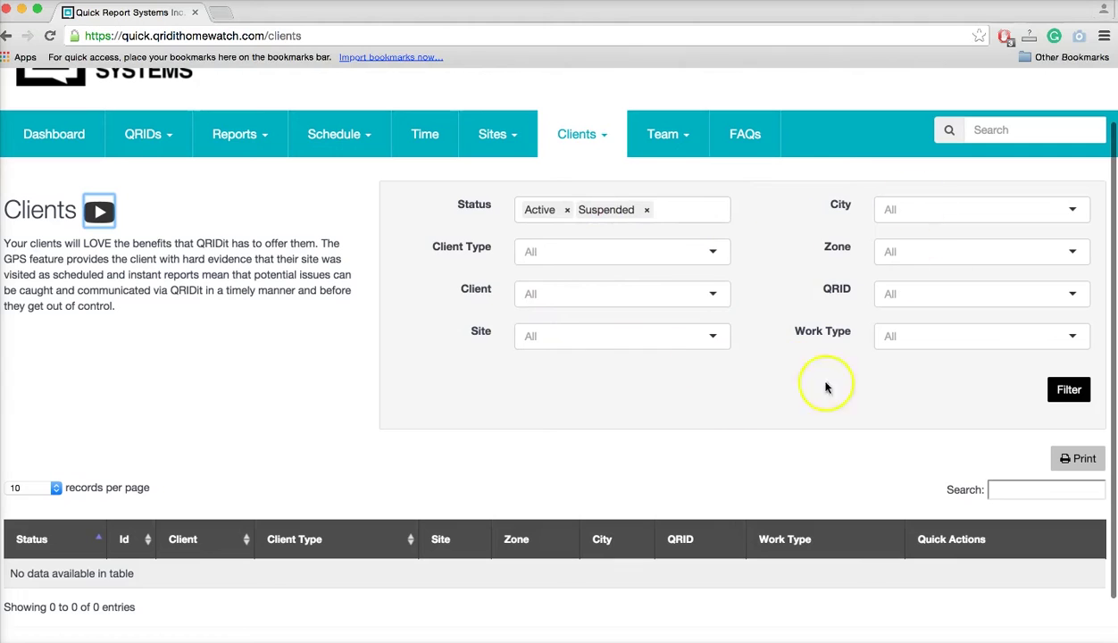
{"action": "left_click", "coordinate": [594, 143]}
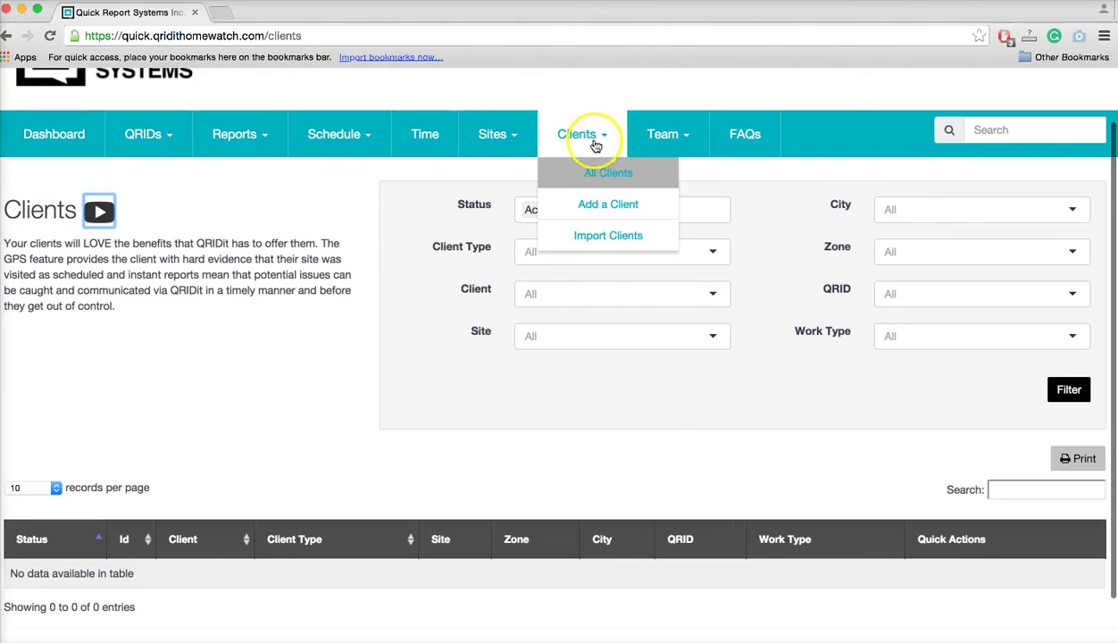
{"action": "left_click", "coordinate": [608, 204]}
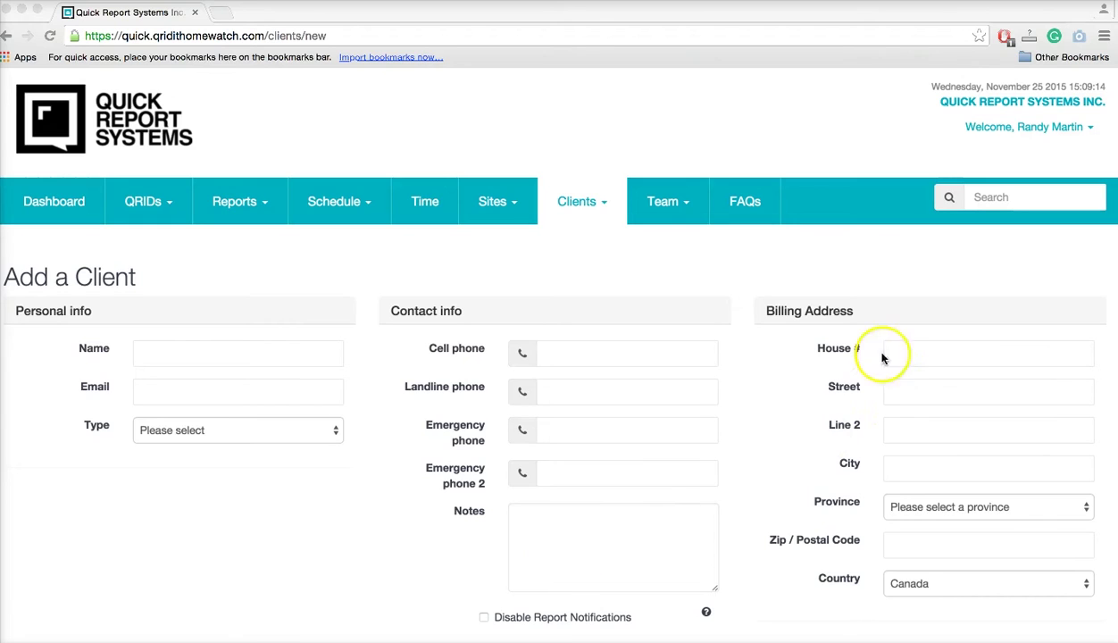
Enter the client's first name, paste their e-mail, and set the type to Residential.
{"action": "left_click", "coordinate": [176, 354]}
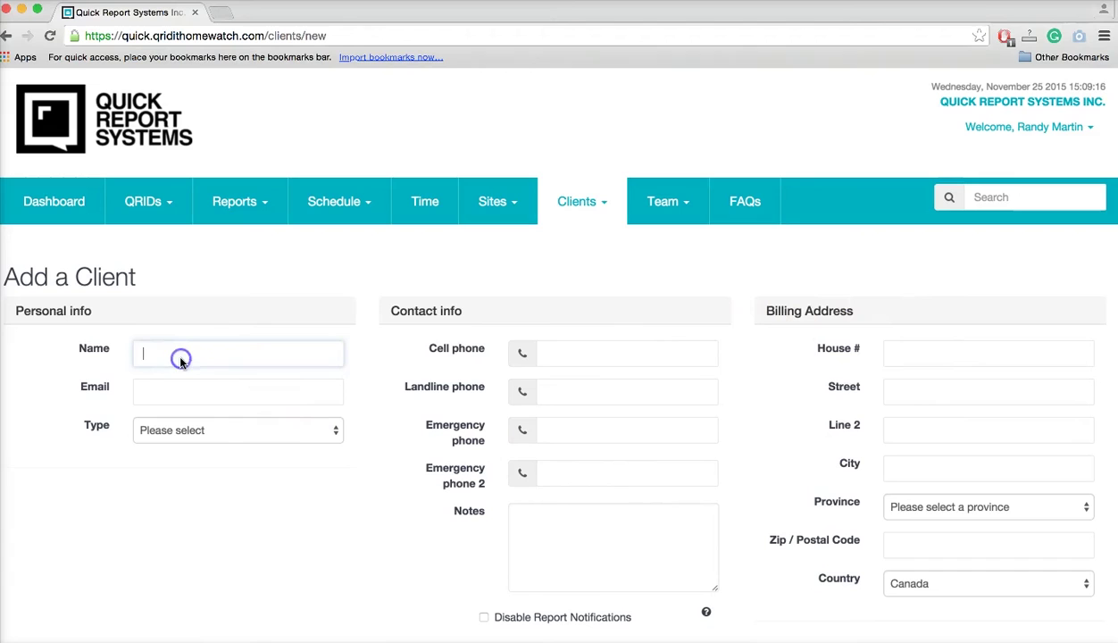
{"action": "type", "text": "Dan"}
{"action": "left_click", "coordinate": [182, 394]}
{"action": "key", "text": "ctrl+v"}
{"action": "left_click", "coordinate": [215, 430]}
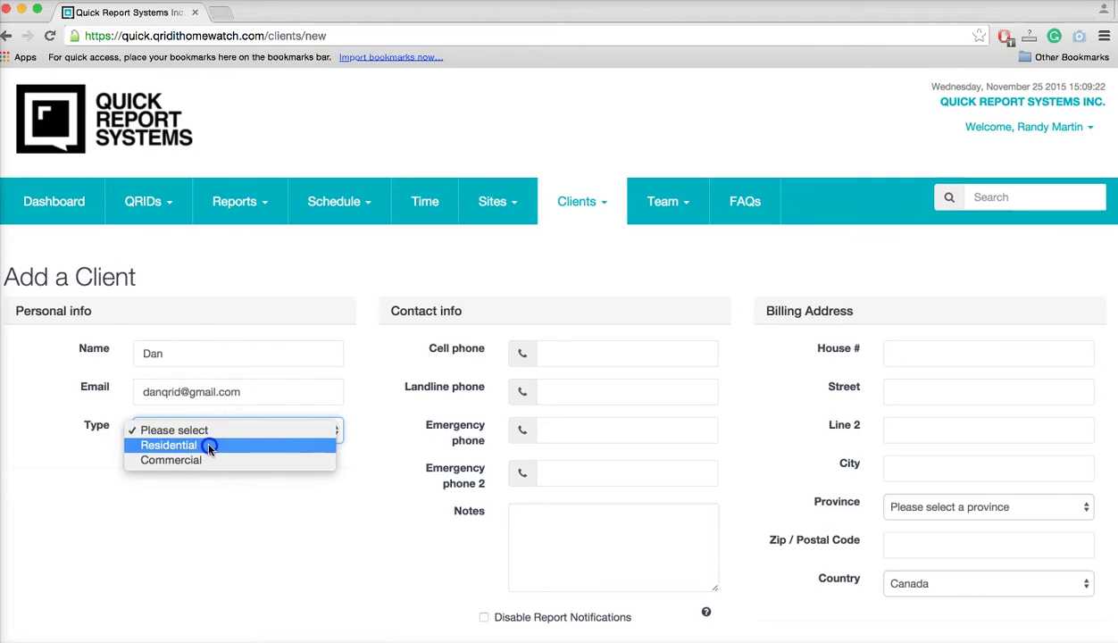
{"action": "left_click", "coordinate": [210, 447]}
Enter the client's cell phone number plus the billing house number and street.
{"action": "left_click", "coordinate": [624, 346]}
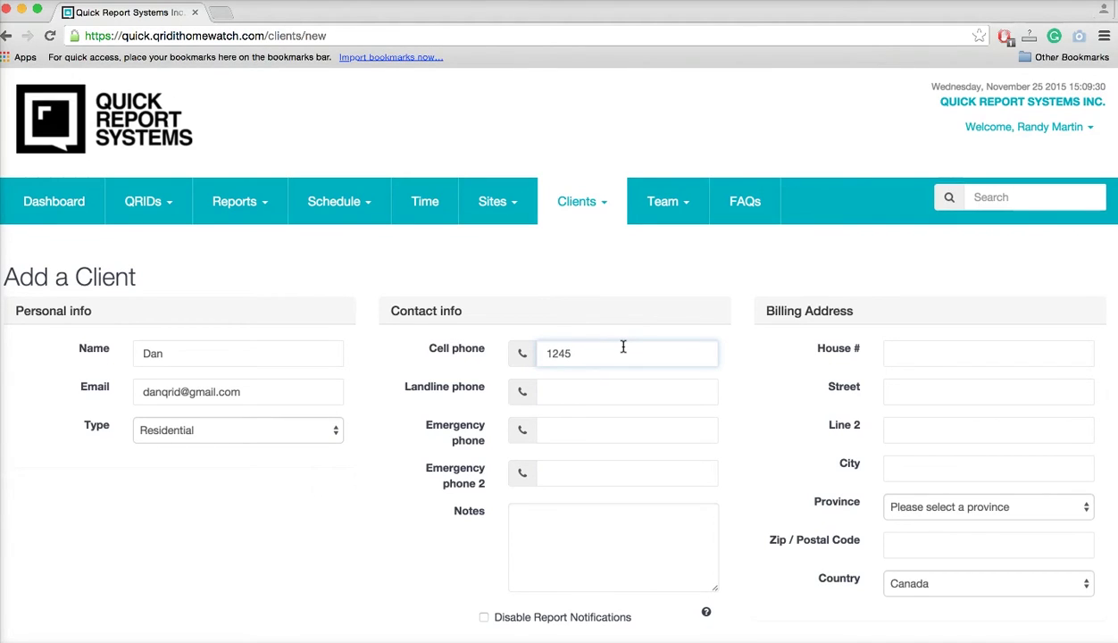
{"action": "left_click", "coordinate": [913, 357]}
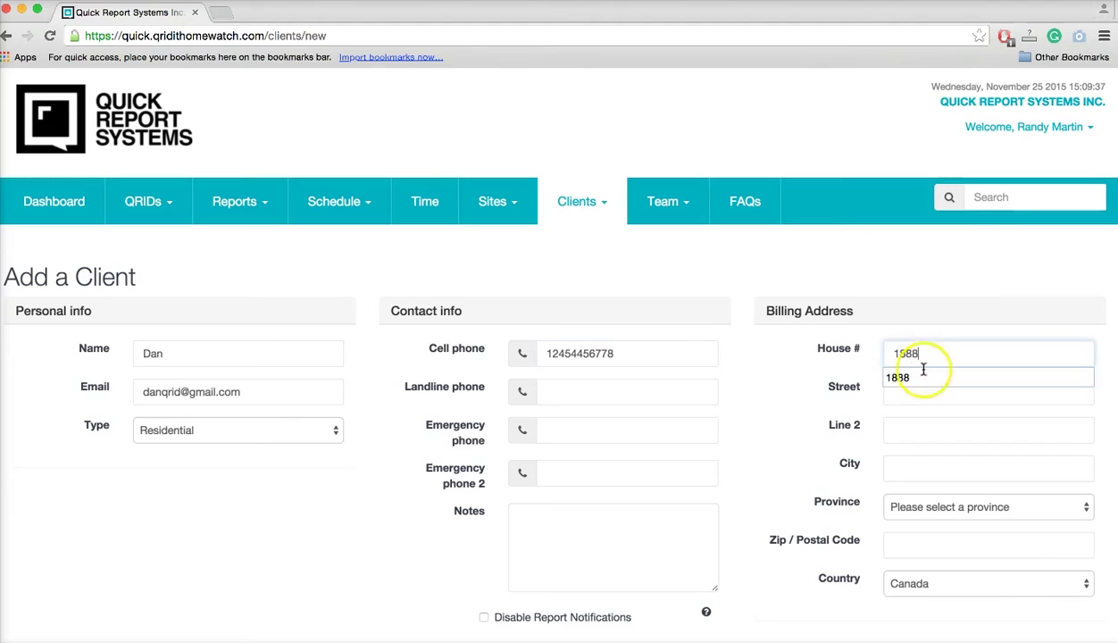
{"action": "left_click", "coordinate": [916, 380]}
{"action": "left_click", "coordinate": [907, 392]}
{"action": "left_click", "coordinate": [832, 433]}
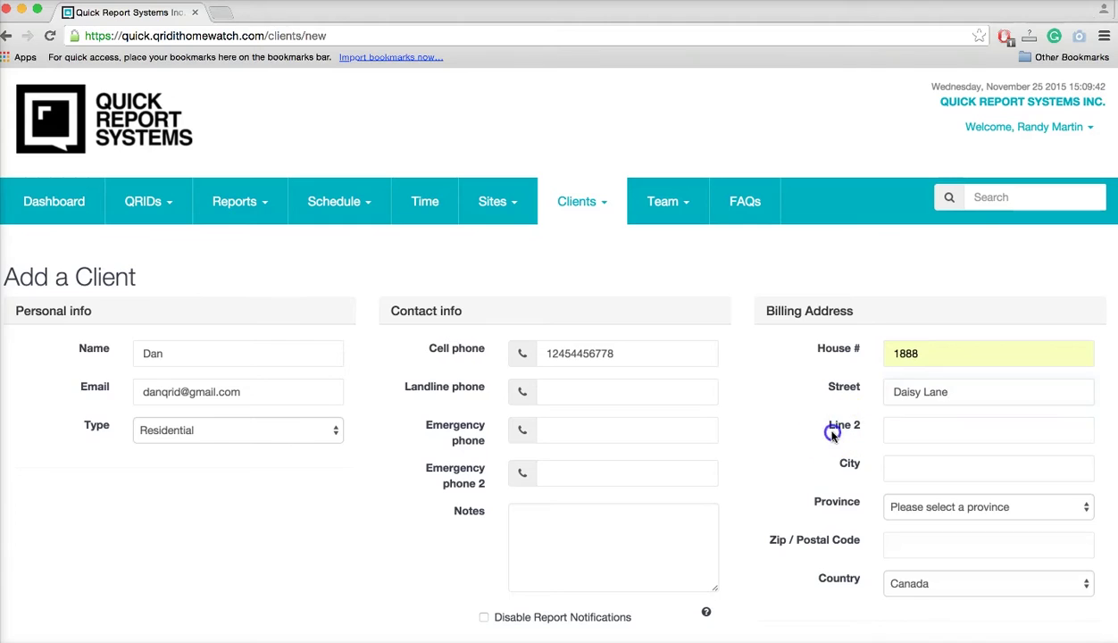
{"action": "left_click", "coordinate": [919, 464]}
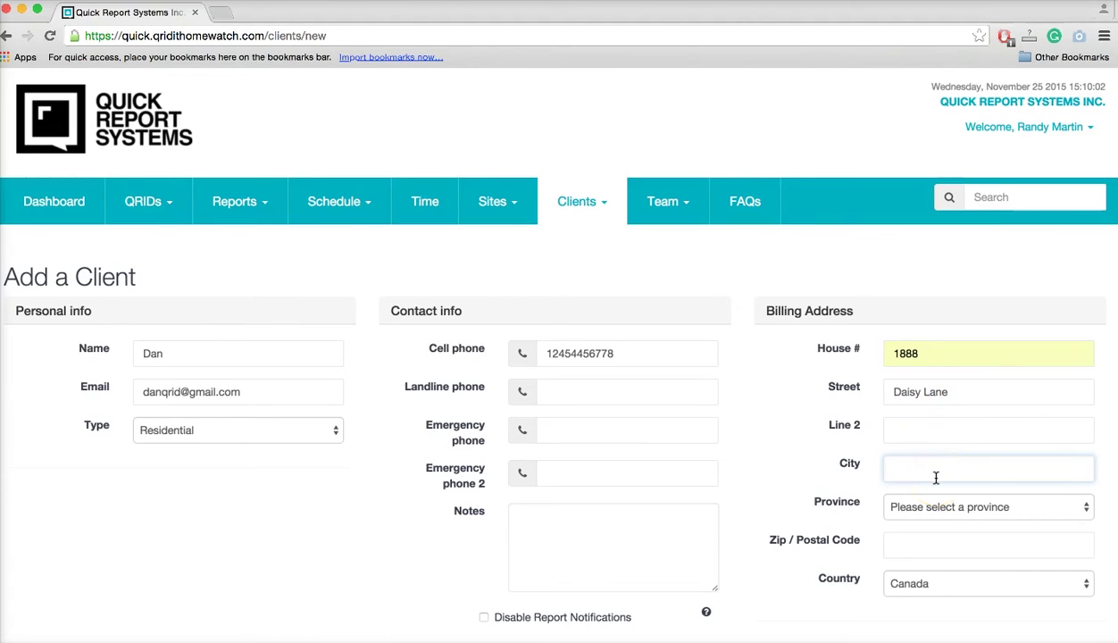
Fill in the billing city, province Ontario and postal code, keeping Canada as country.
{"action": "type", "text": "Coldwater"}
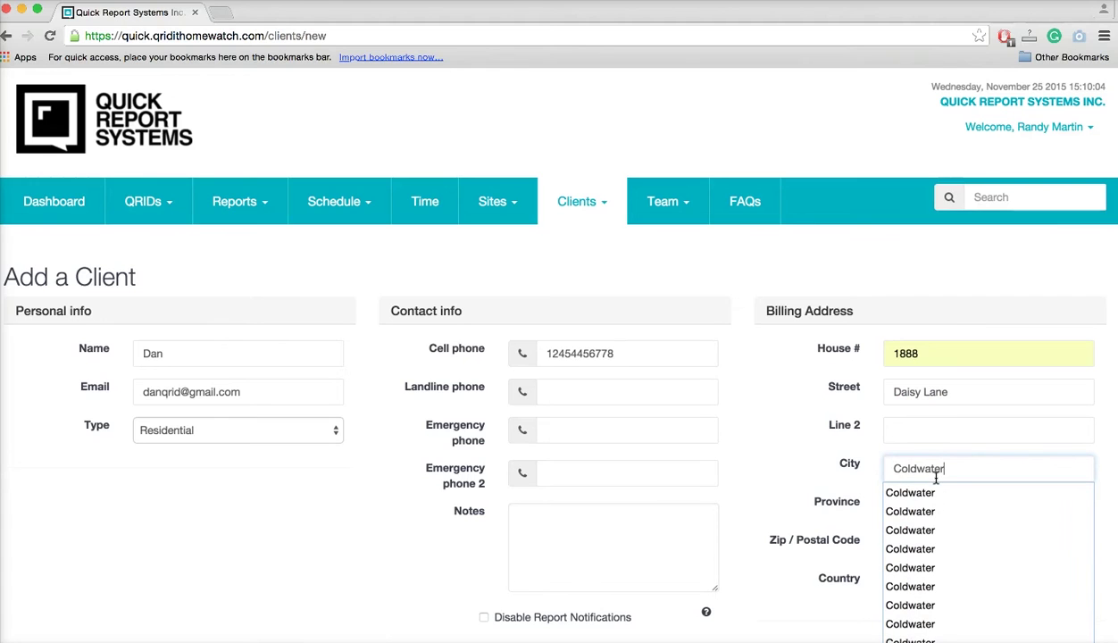
{"action": "left_click", "coordinate": [786, 462]}
{"action": "left_click", "coordinate": [920, 506]}
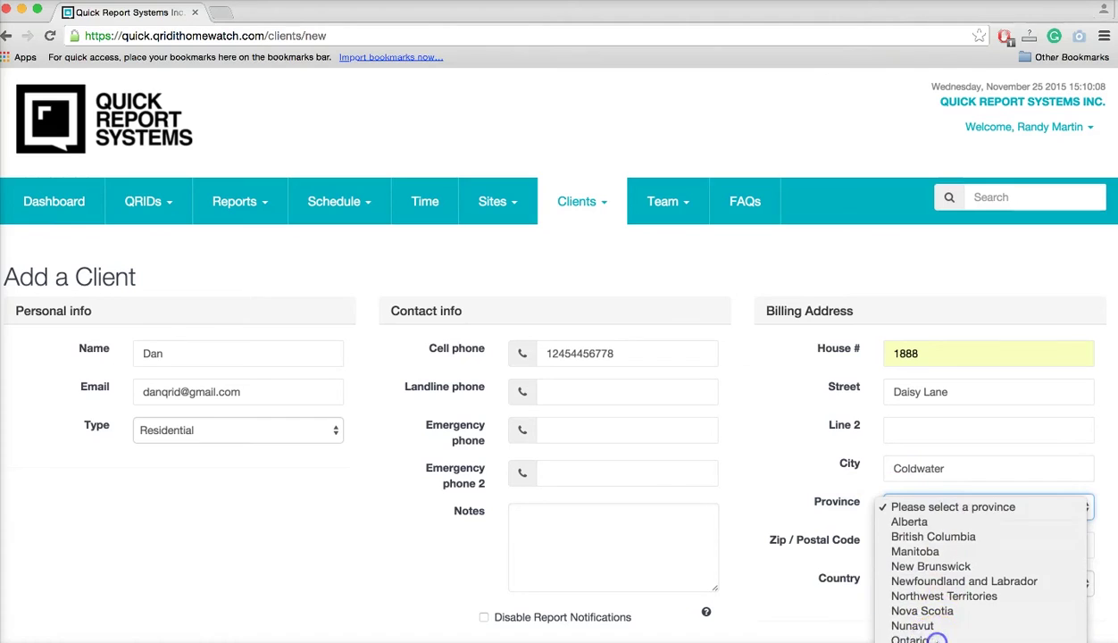
{"action": "left_click", "coordinate": [936, 640]}
{"action": "left_click", "coordinate": [913, 539]}
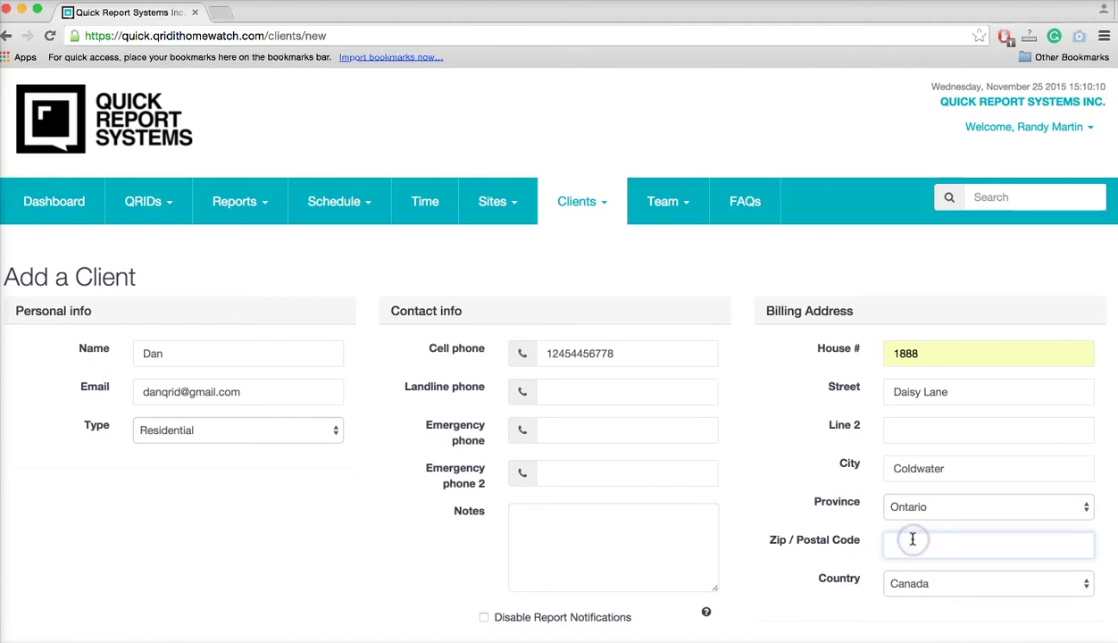
{"action": "type", "text": "L0K 1e0"}
{"action": "left_click", "coordinate": [780, 466]}
{"action": "left_click", "coordinate": [898, 583]}
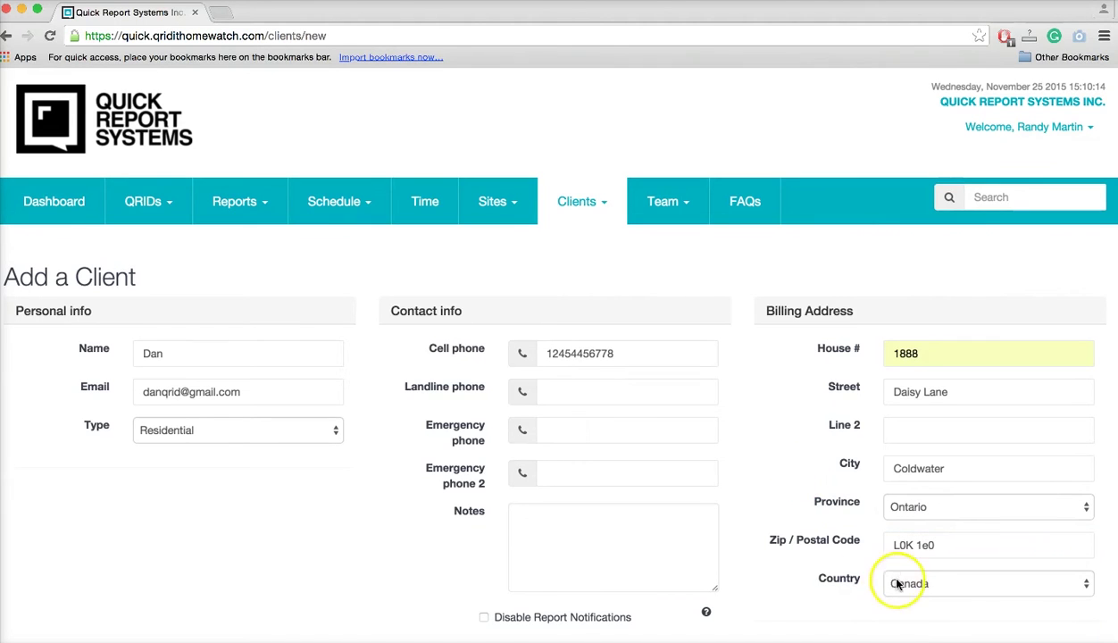
{"action": "scroll", "coordinate": [723, 568], "scroll_direction": "down", "scroll_amount": 2}
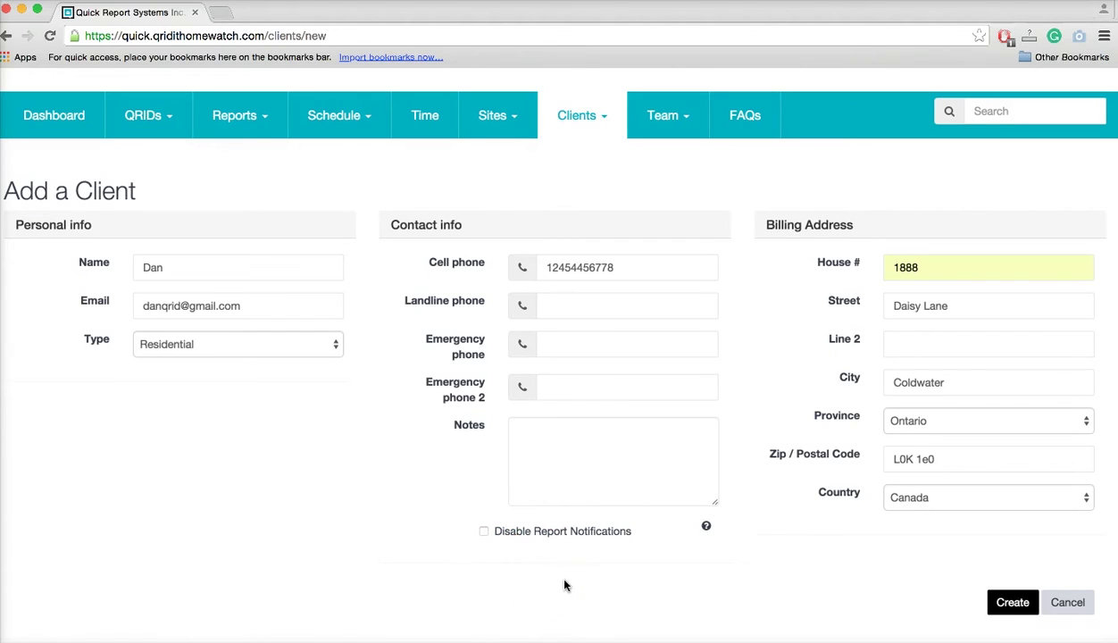
Add the note 'Watch out for the dog next door he barks loud!' and create the client.
{"action": "left_click", "coordinate": [525, 443]}
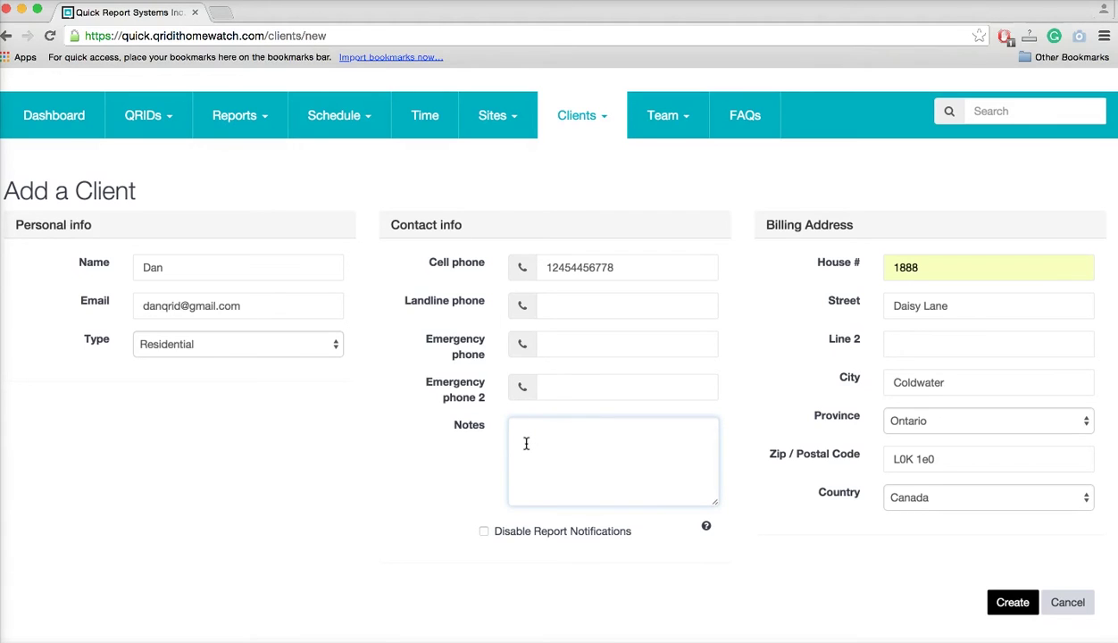
{"action": "type", "text": "Watch out for the dog next d"}
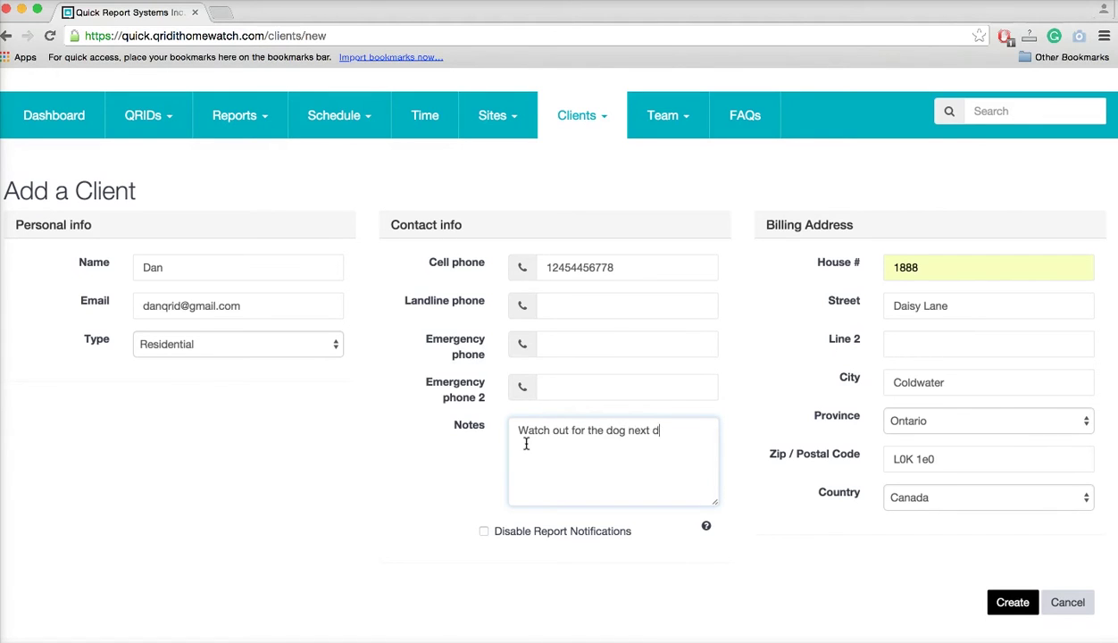
{"action": "type", "text": "oor he barks load!"}
{"action": "key", "text": "BackSpace"}
{"action": "key", "text": "BackSpace"}
{"action": "key", "text": "BackSpace"}
{"action": "type", "text": "u"}
{"action": "type", "text": "!"}
{"action": "left_click", "coordinate": [817, 481]}
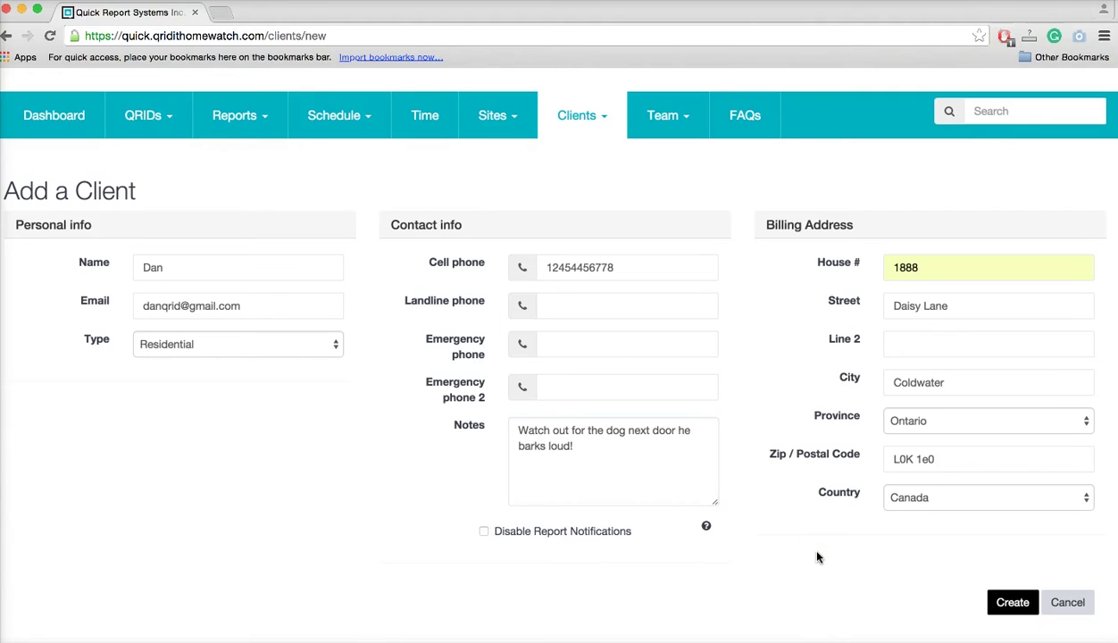
{"action": "left_click", "coordinate": [1017, 604]}
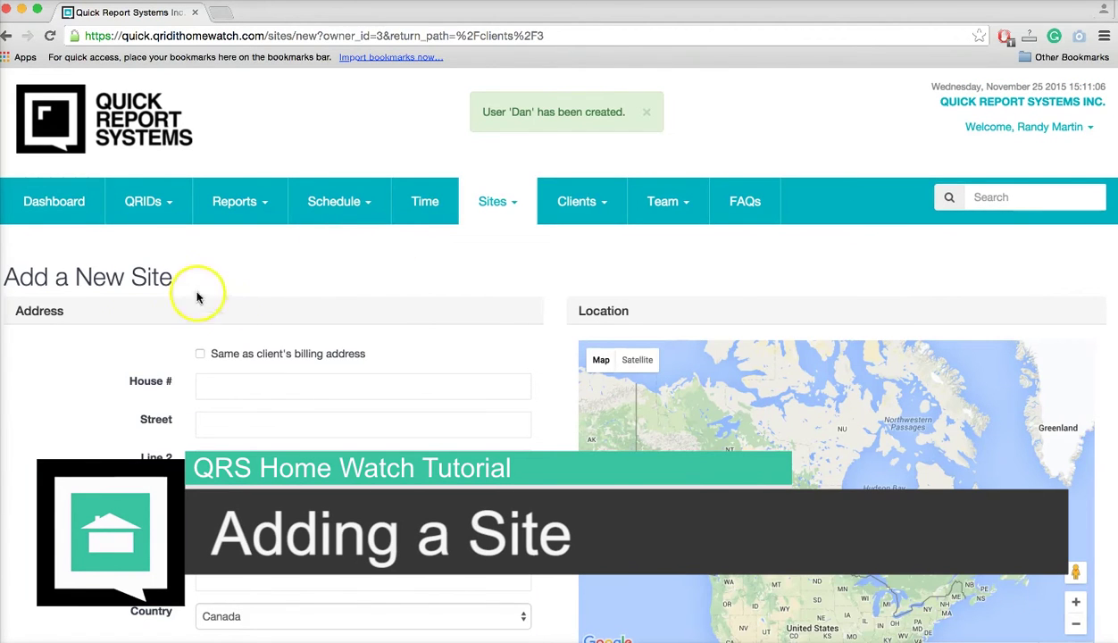
Set the new site's address to match the client's billing address.
{"action": "scroll", "coordinate": [87, 390], "scroll_direction": "down", "scroll_amount": 2}
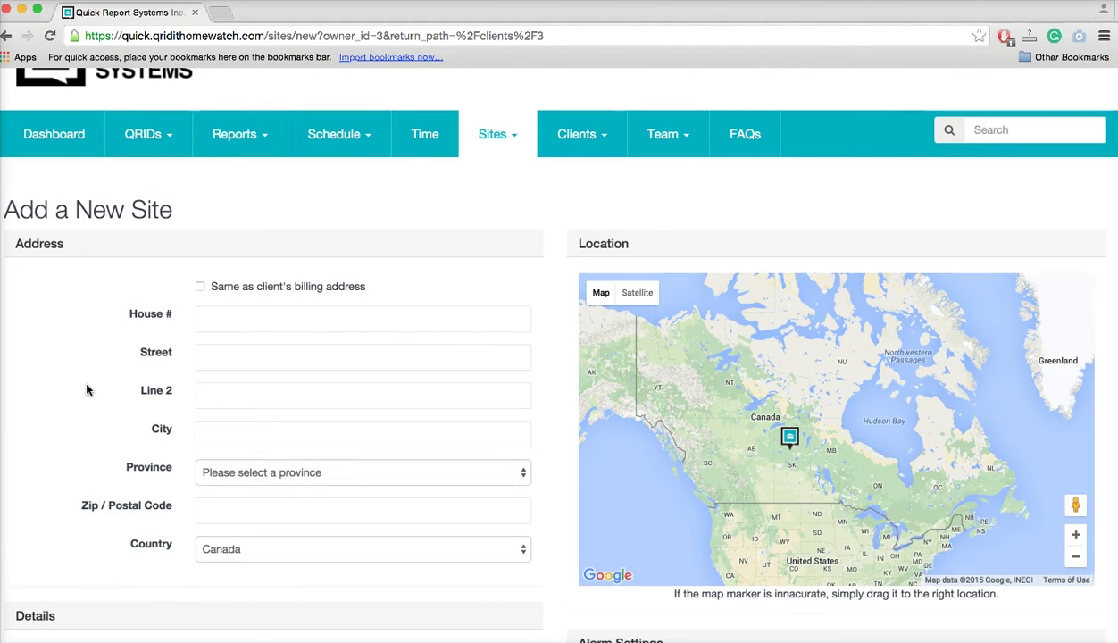
{"action": "scroll", "coordinate": [86, 390], "scroll_direction": "down", "scroll_amount": 1}
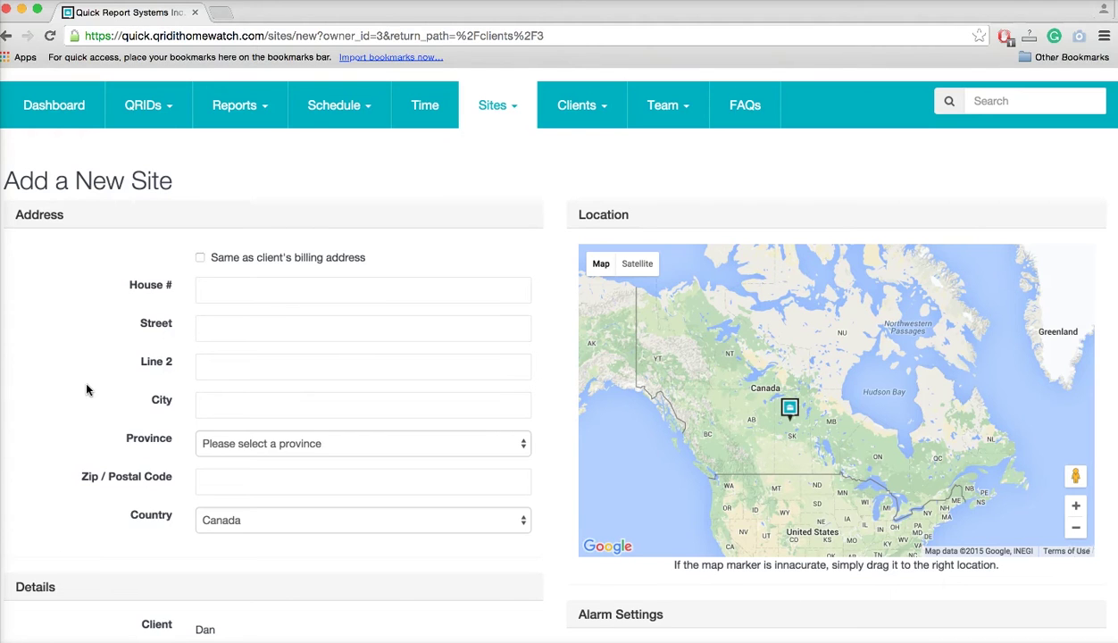
{"action": "left_click", "coordinate": [202, 259]}
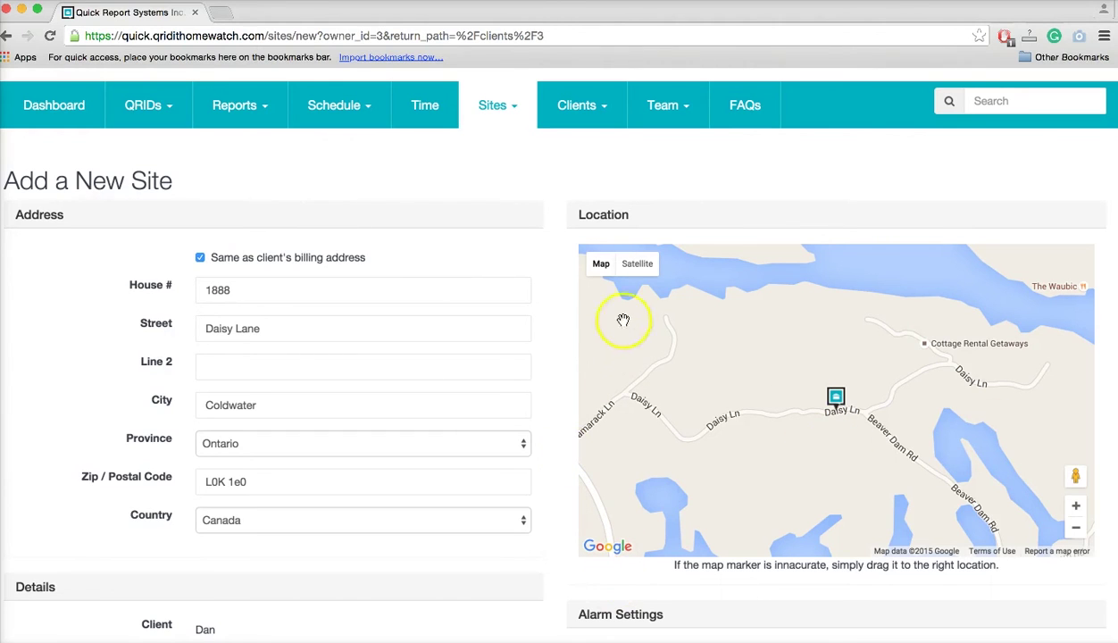
Switch the site map to Satellite view and drag the marker onto the house.
{"action": "left_click", "coordinate": [638, 265]}
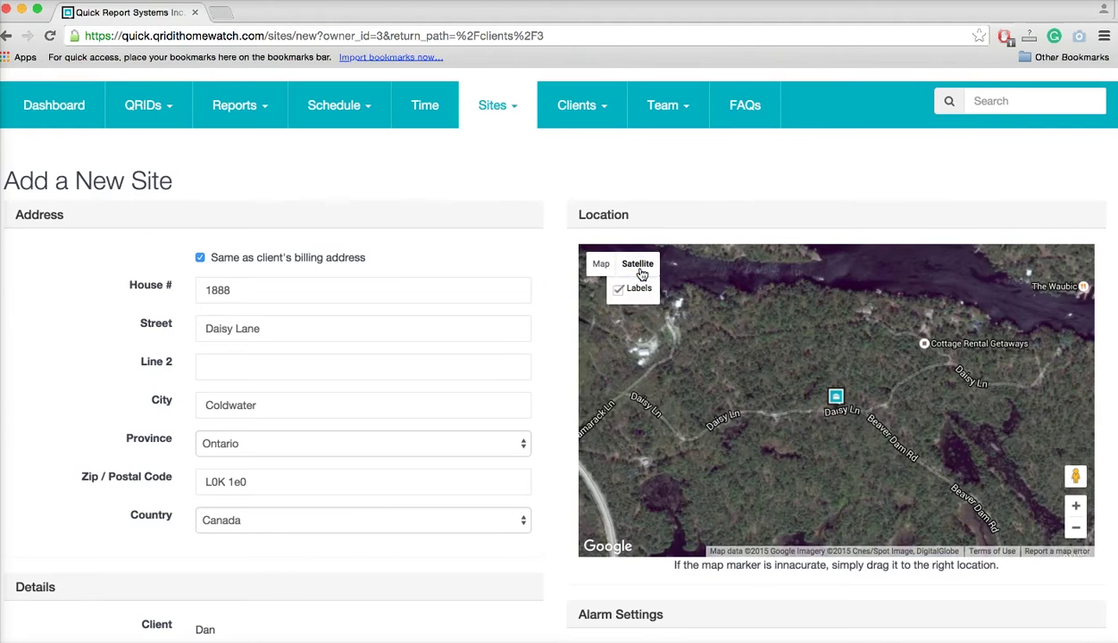
{"action": "scroll", "coordinate": [844, 431], "scroll_direction": "up", "scroll_amount": 1}
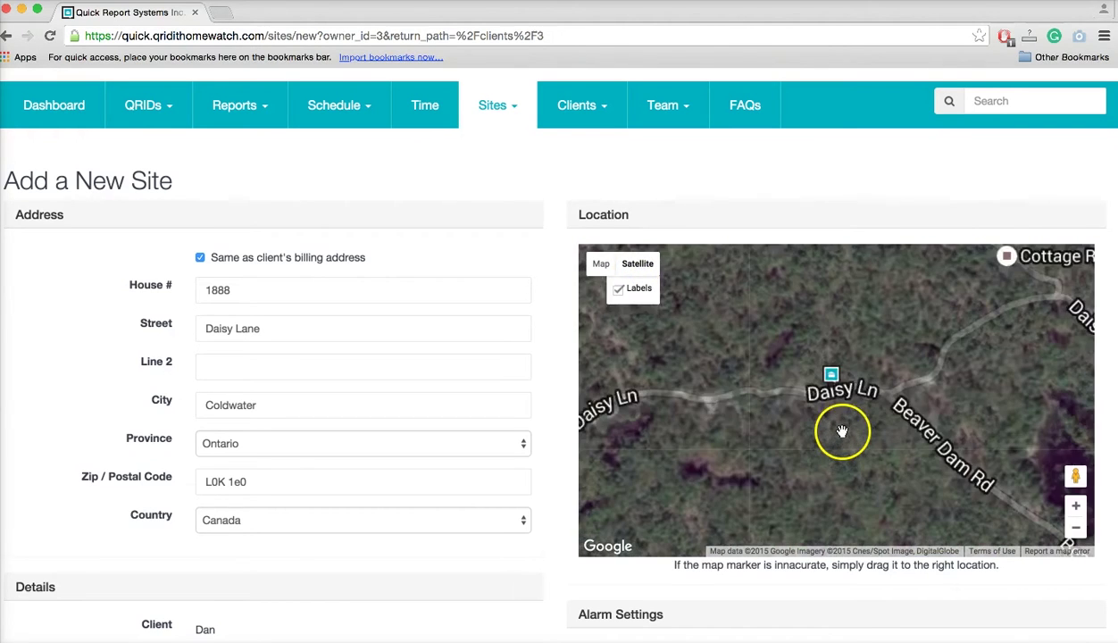
{"action": "mouse_move", "coordinate": [837, 384]}
{"action": "left_mouse_down"}
{"action": "mouse_move", "coordinate": [1100, 308]}
{"action": "mouse_move", "coordinate": [1021, 312]}
{"action": "mouse_move", "coordinate": [1018, 237]}
{"action": "mouse_move", "coordinate": [1020, 338]}
{"action": "left_mouse_up"}
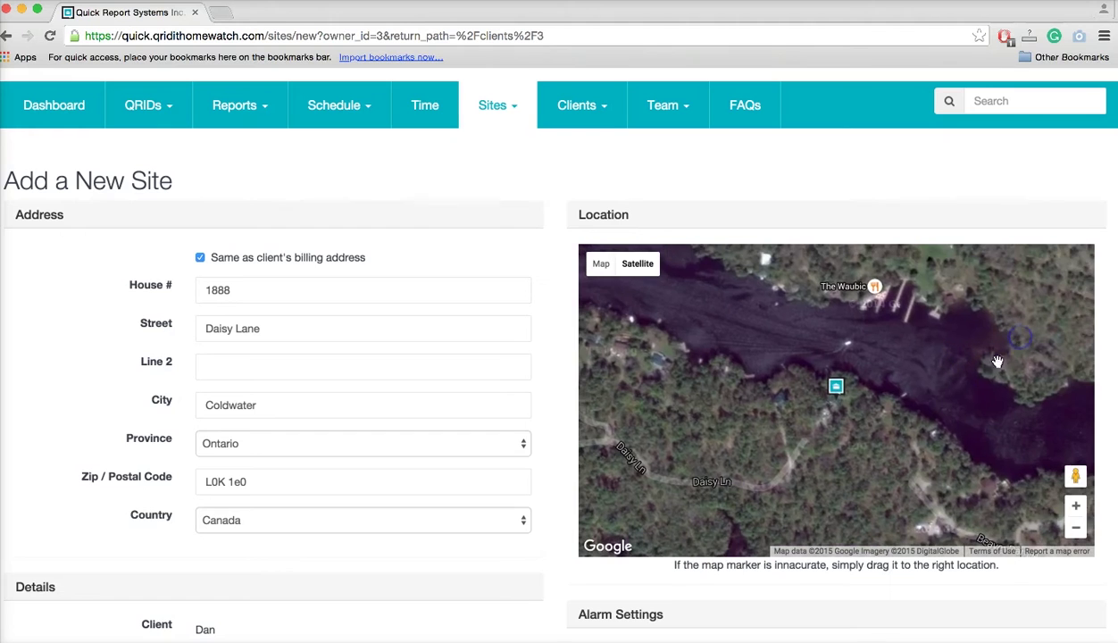
{"action": "scroll", "coordinate": [834, 438], "scroll_direction": "up", "scroll_amount": 2}
{"action": "mouse_move", "coordinate": [853, 373]}
{"action": "left_mouse_down"}
{"action": "mouse_move", "coordinate": [844, 444]}
{"action": "mouse_move", "coordinate": [832, 341]}
{"action": "left_mouse_up"}
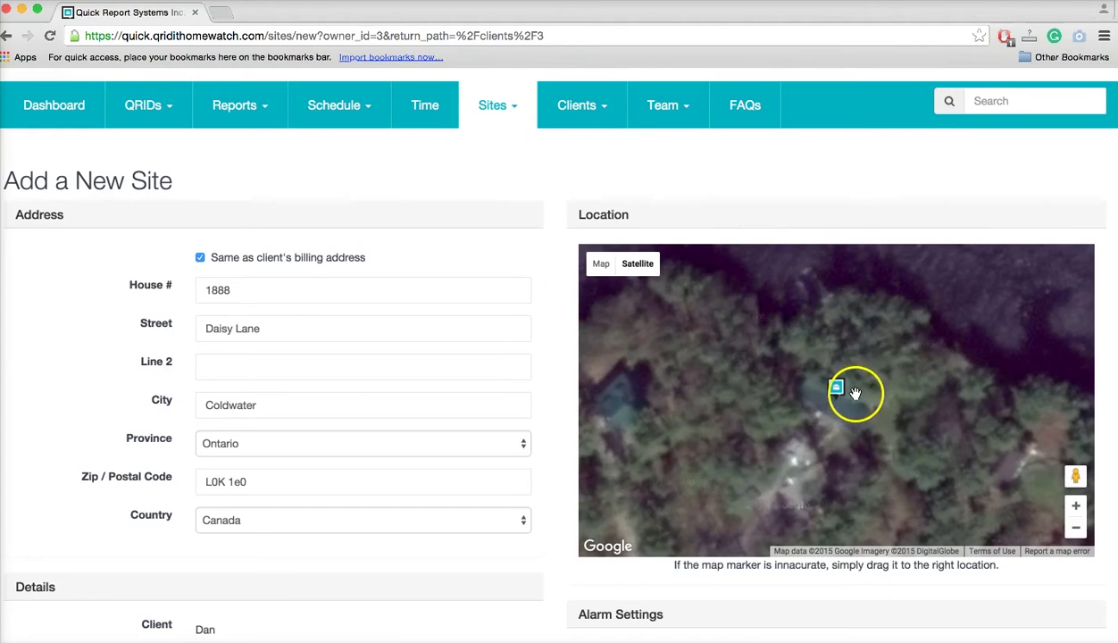
{"action": "scroll", "coordinate": [550, 530], "scroll_direction": "down", "scroll_amount": 1}
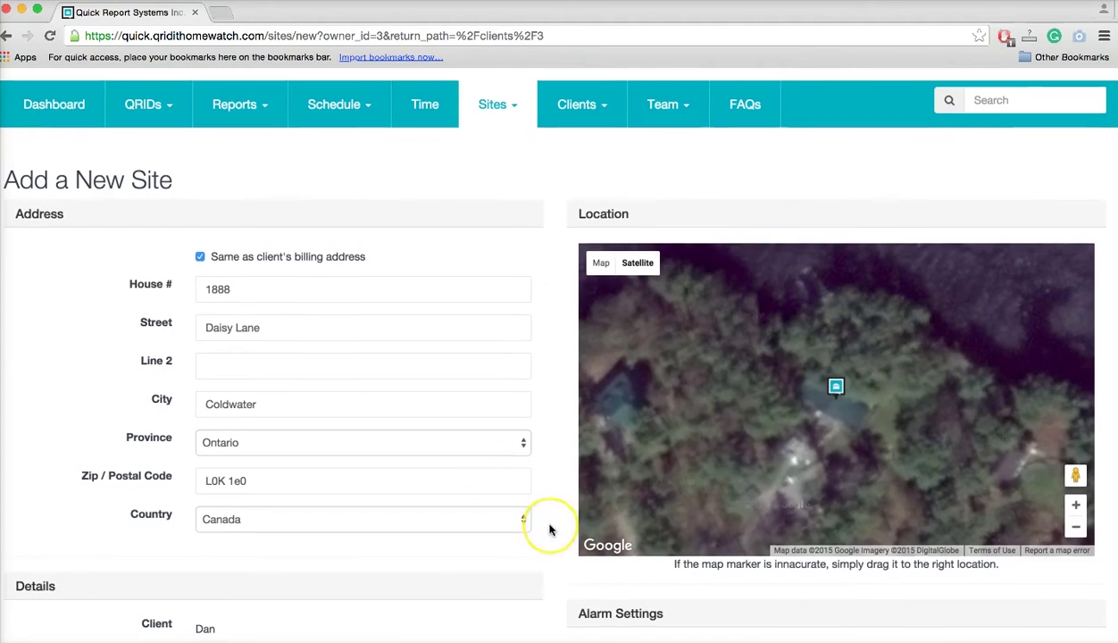
{"action": "scroll", "coordinate": [550, 530], "scroll_direction": "down", "scroll_amount": 2}
{"action": "scroll", "coordinate": [550, 530], "scroll_direction": "down", "scroll_amount": 3}
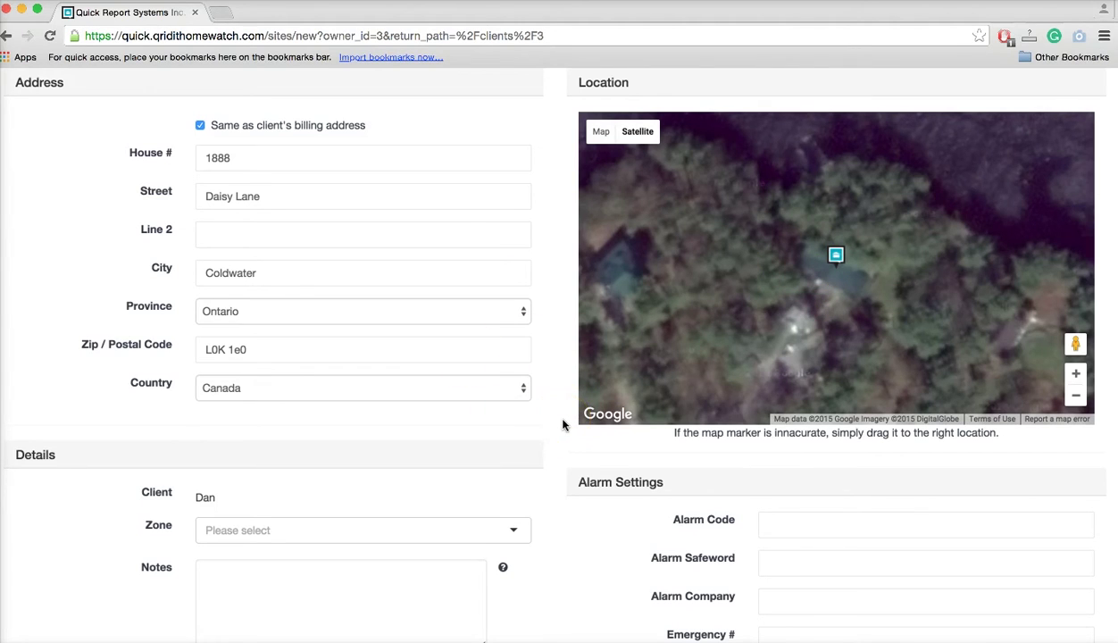
Assign the site to Zone 1 from the Zone dropdown.
{"action": "scroll", "coordinate": [563, 424], "scroll_direction": "down", "scroll_amount": 3}
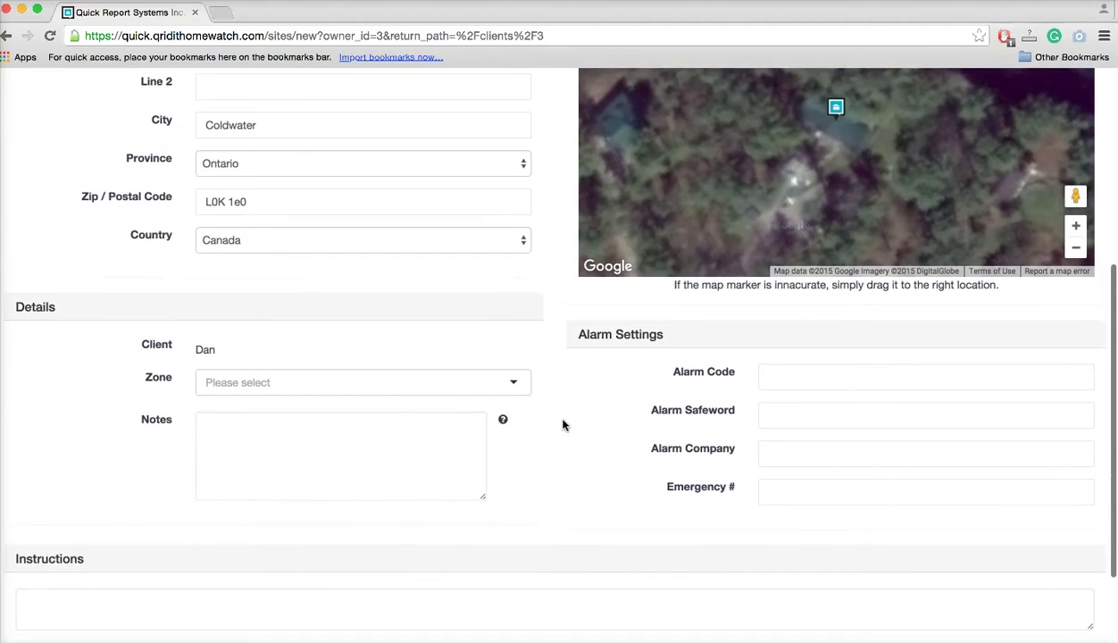
{"action": "left_click", "coordinate": [305, 374]}
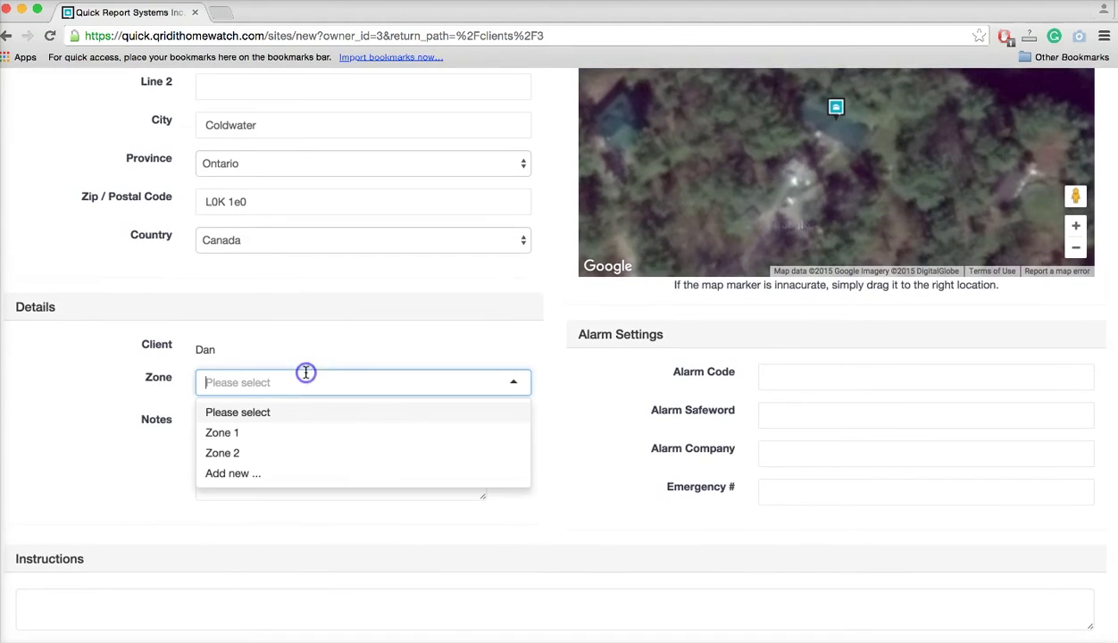
{"action": "left_click", "coordinate": [239, 434]}
{"action": "left_click", "coordinate": [244, 432]}
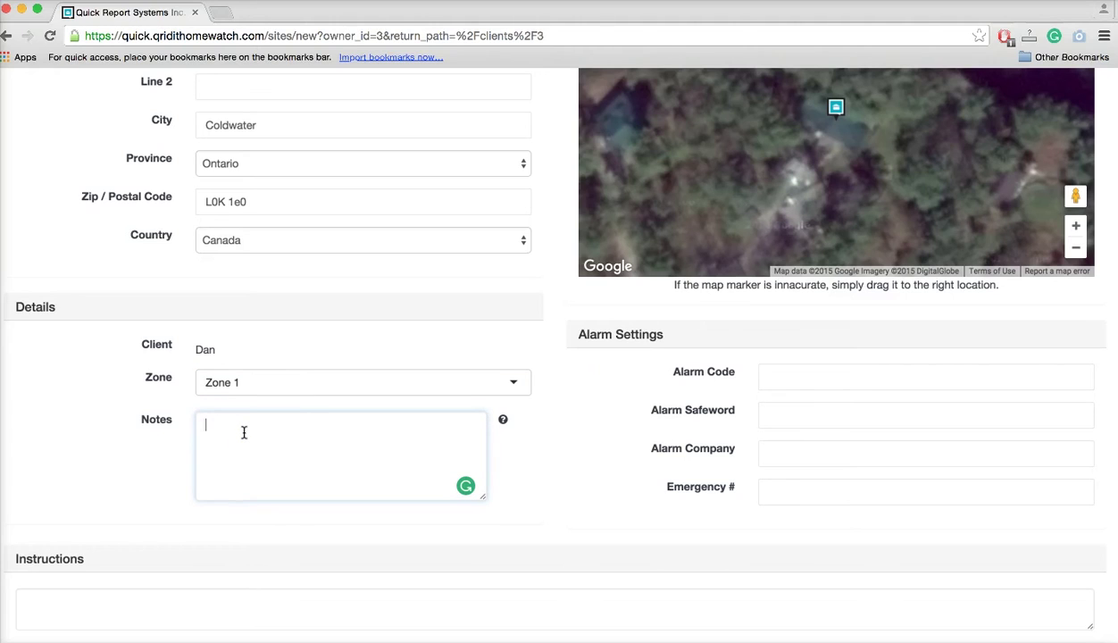
Enter the site's alarm code and alarm safeword, and set the alarm company to Abc.
{"action": "left_click", "coordinate": [783, 379]}
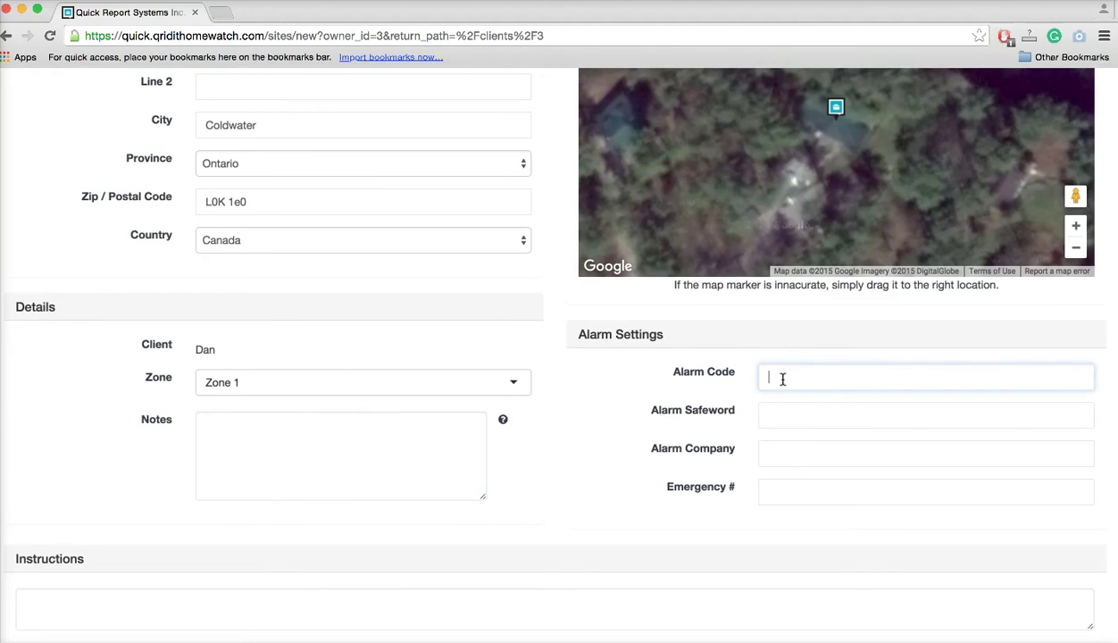
{"action": "type", "text": "8888"}
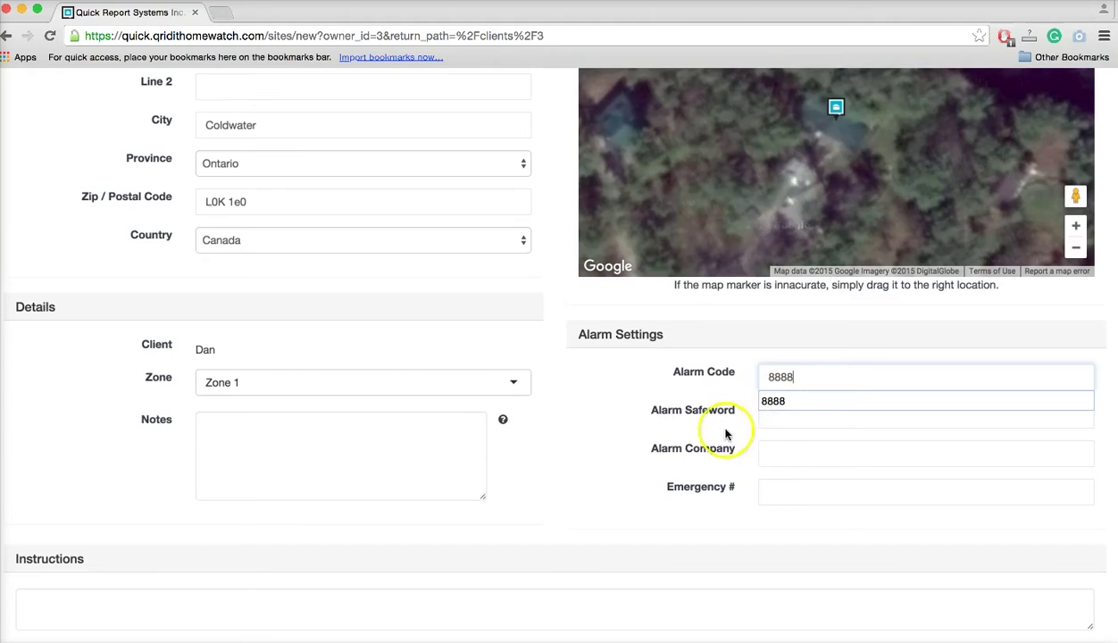
{"action": "left_click", "coordinate": [792, 420]}
{"action": "type", "text": "Safe"}
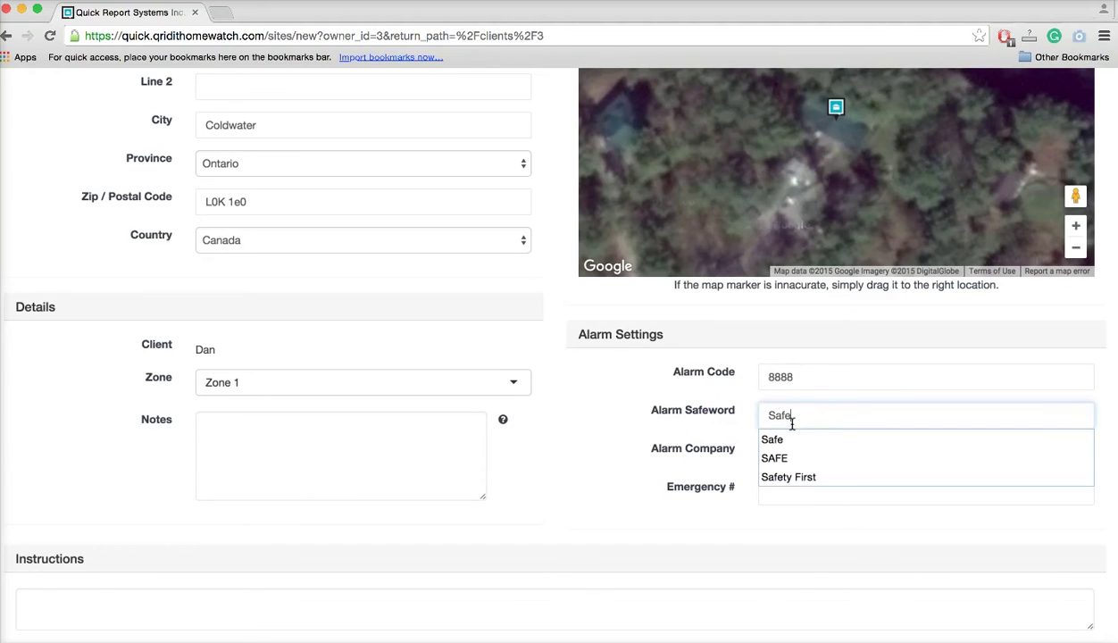
{"action": "left_click", "coordinate": [609, 451]}
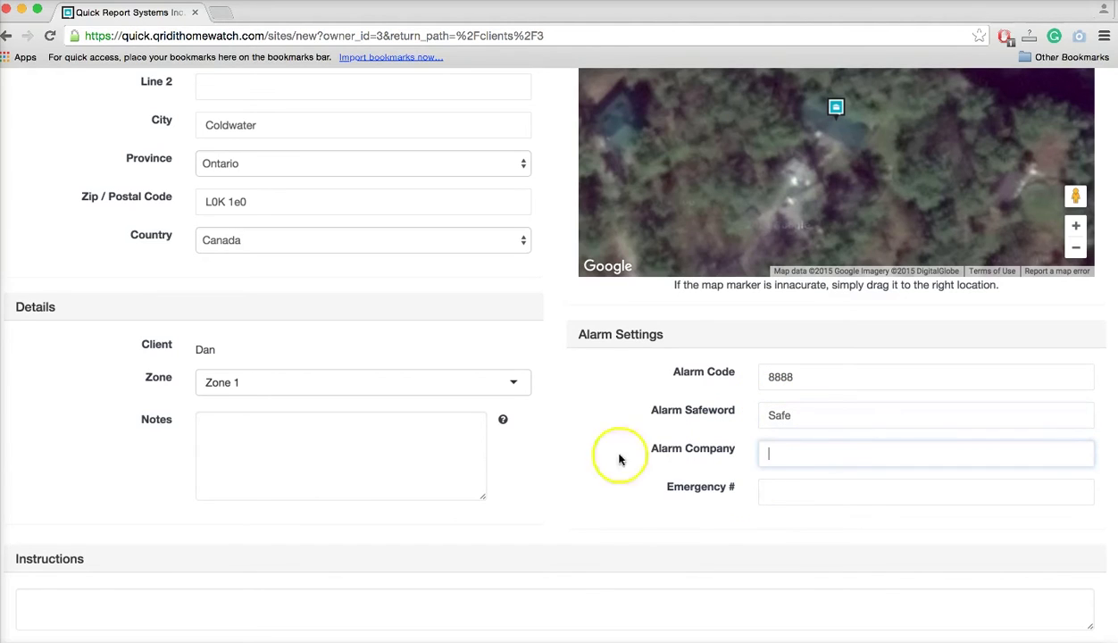
{"action": "type", "text": "A"}
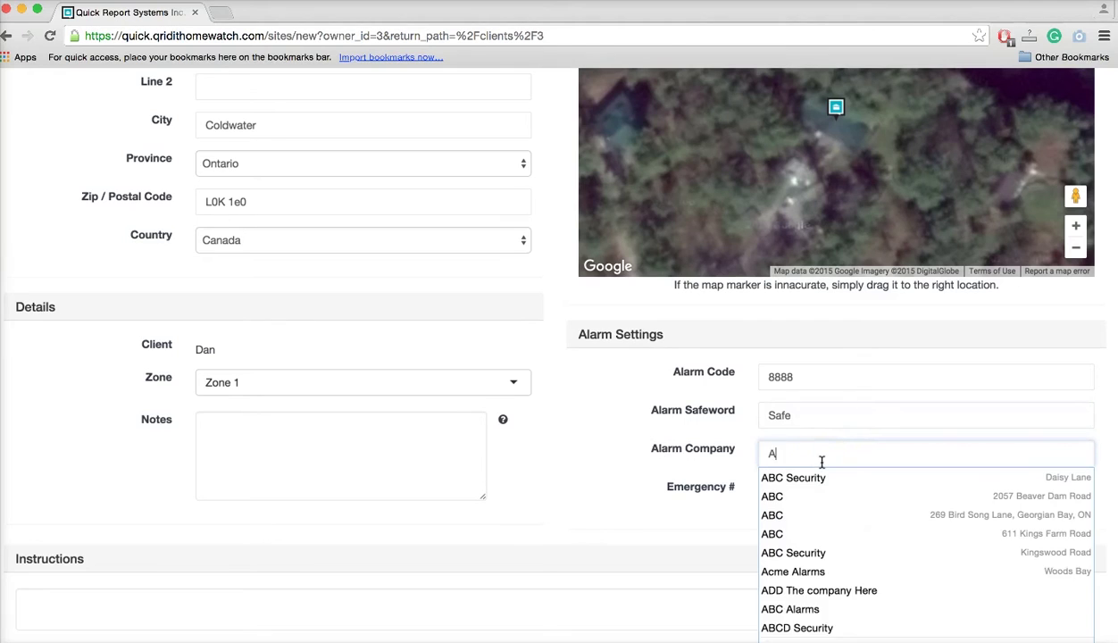
{"action": "type", "text": "bc"}
{"action": "left_click", "coordinate": [599, 519]}
{"action": "left_click", "coordinate": [795, 491]}
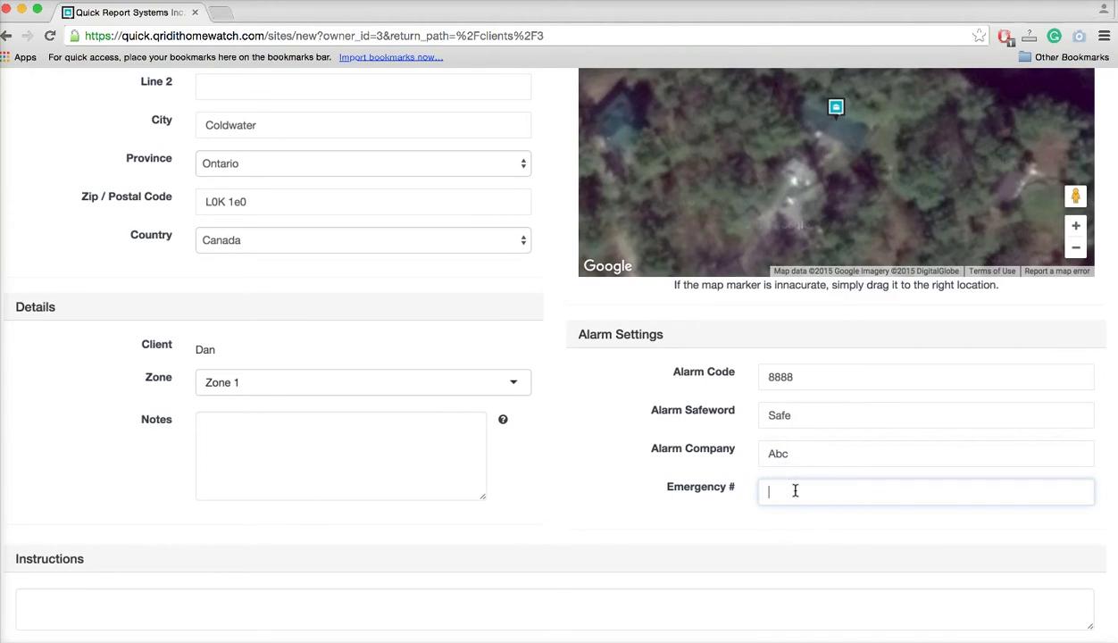
{"action": "scroll", "coordinate": [591, 479], "scroll_direction": "down", "scroll_amount": 2}
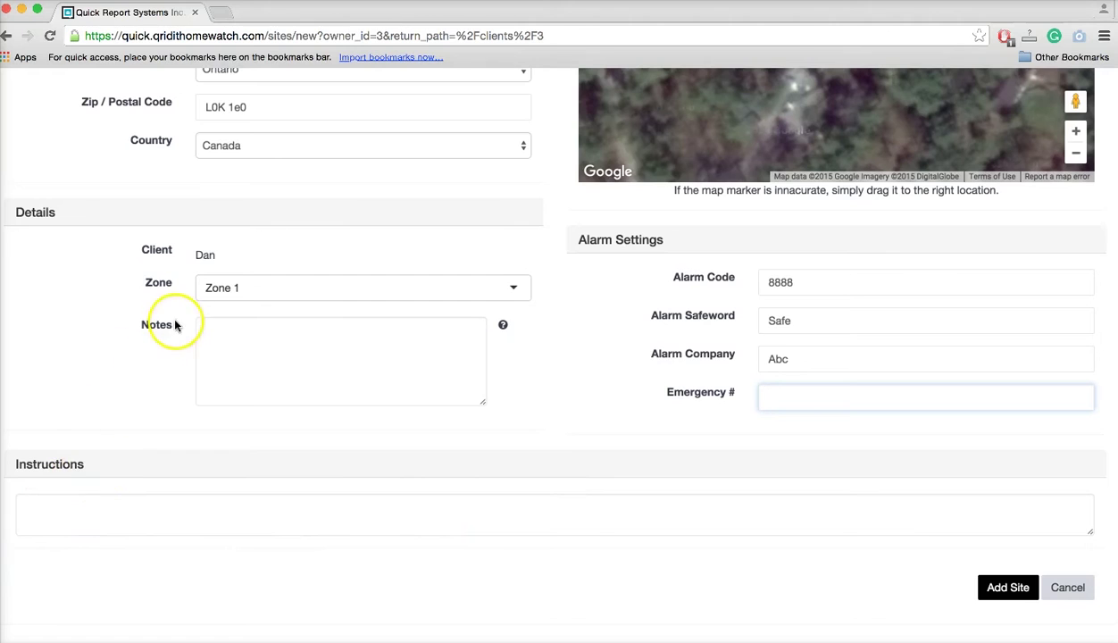
Add the instruction 'You must park on the left of the entrance' and submit the new site.
{"action": "left_click", "coordinate": [64, 512]}
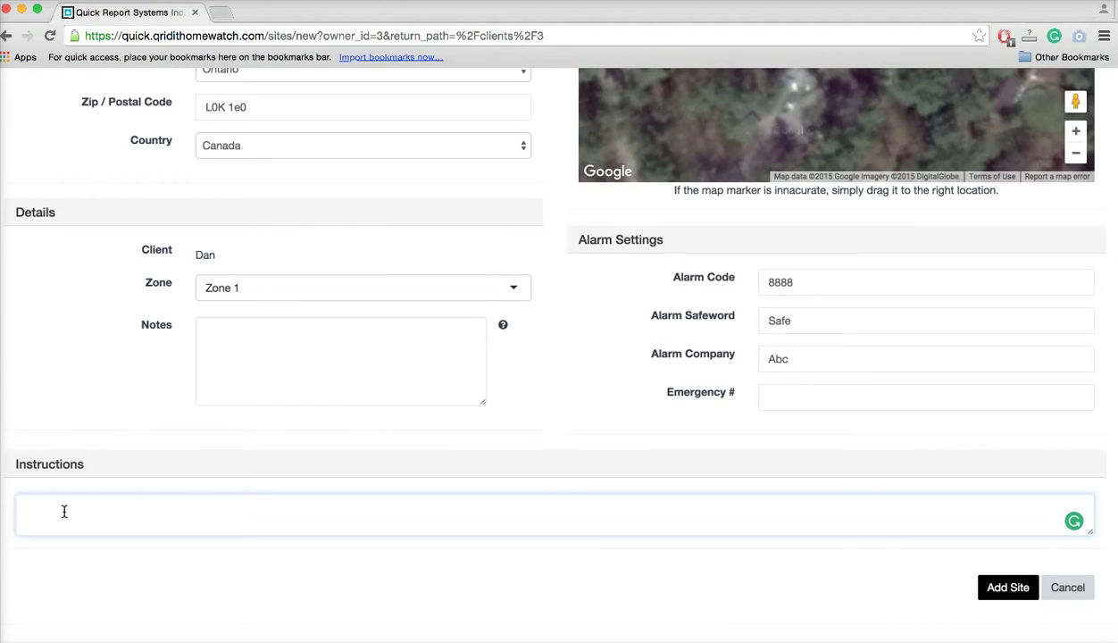
{"action": "type", "text": "You must park on the left of the "}
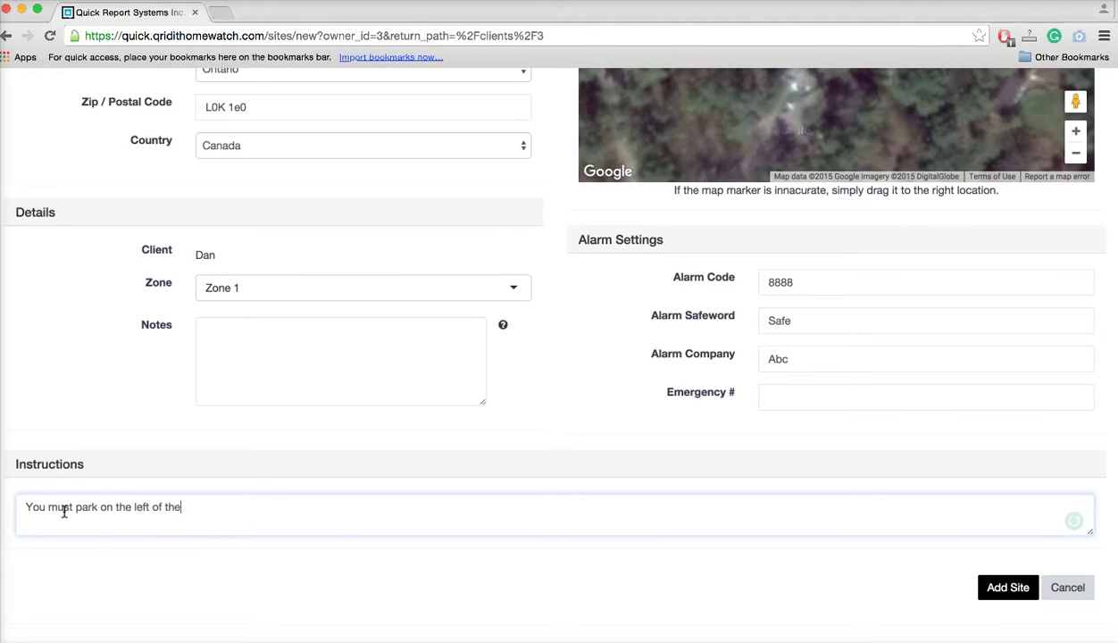
{"action": "type", "text": "entrance"}
{"action": "left_click", "coordinate": [355, 586]}
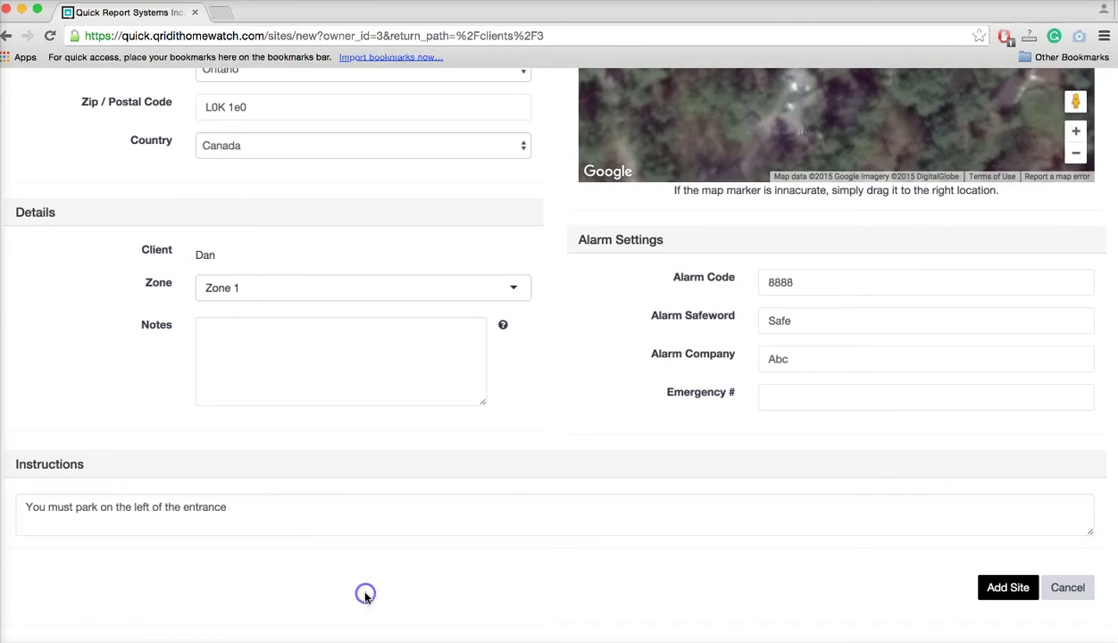
{"action": "left_click", "coordinate": [1009, 588]}
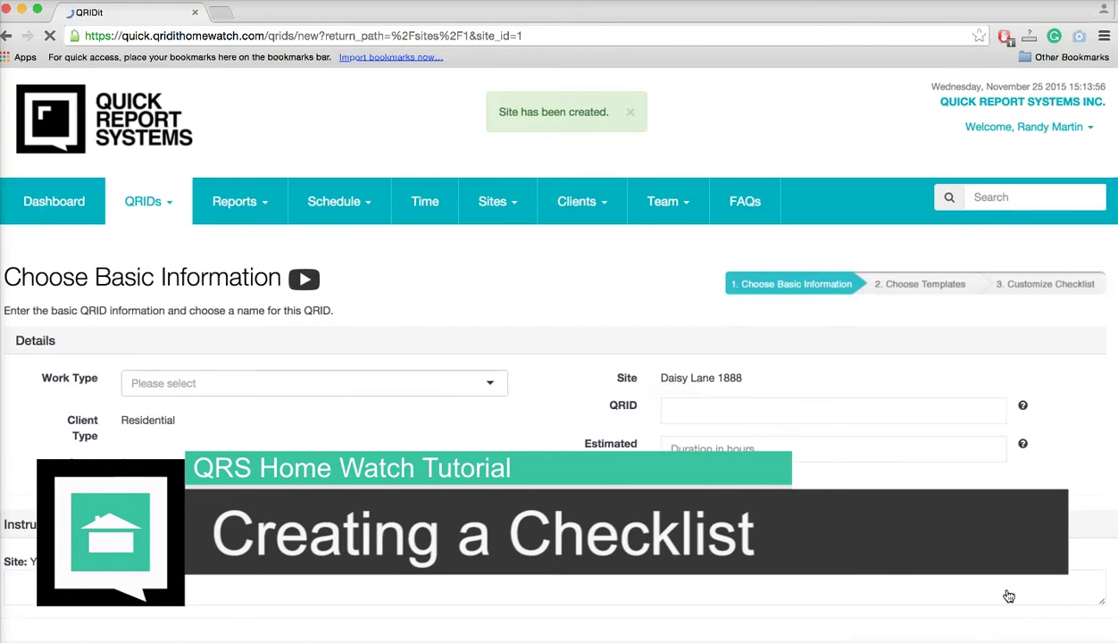
{"action": "scroll", "coordinate": [458, 482], "scroll_direction": "down", "scroll_amount": 2}
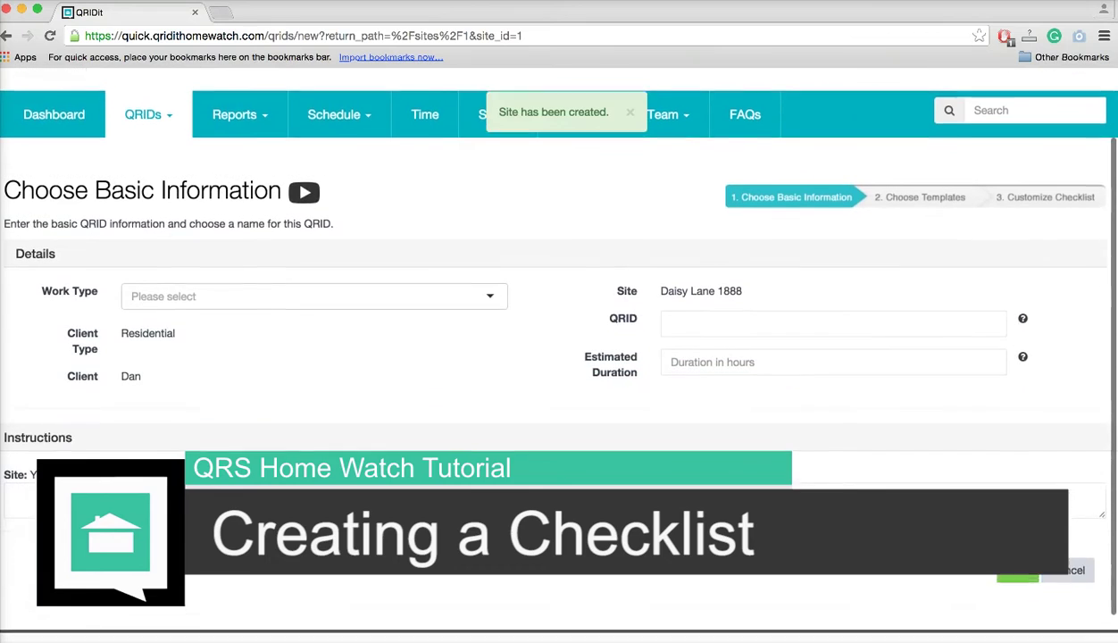
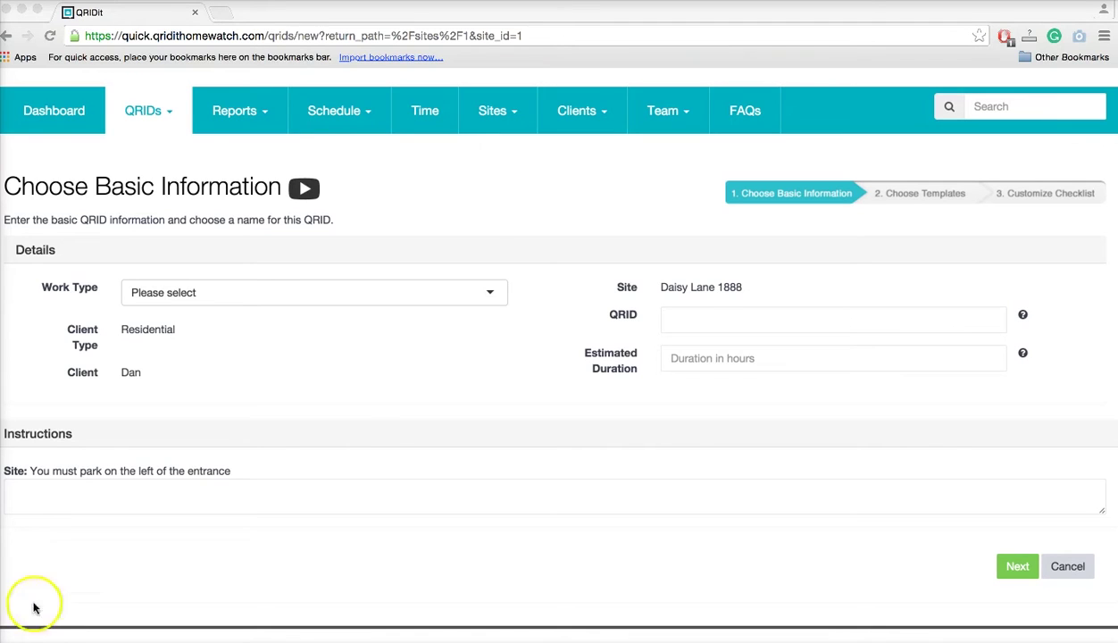
Set the new QRID's work type to Home Watch.
{"action": "left_click", "coordinate": [380, 299]}
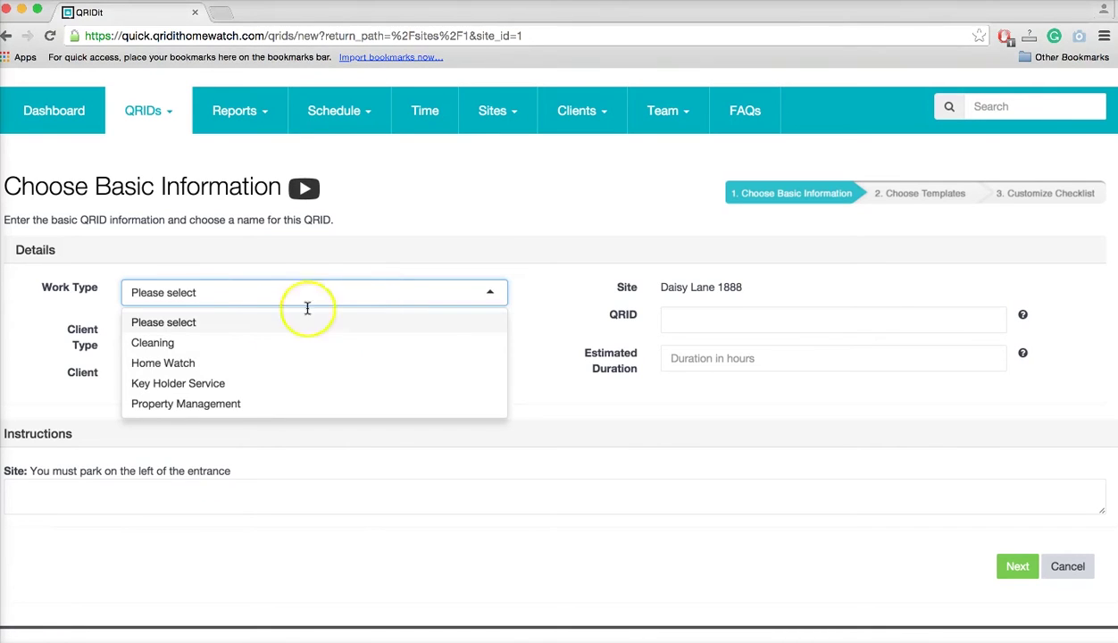
{"action": "left_click", "coordinate": [227, 363]}
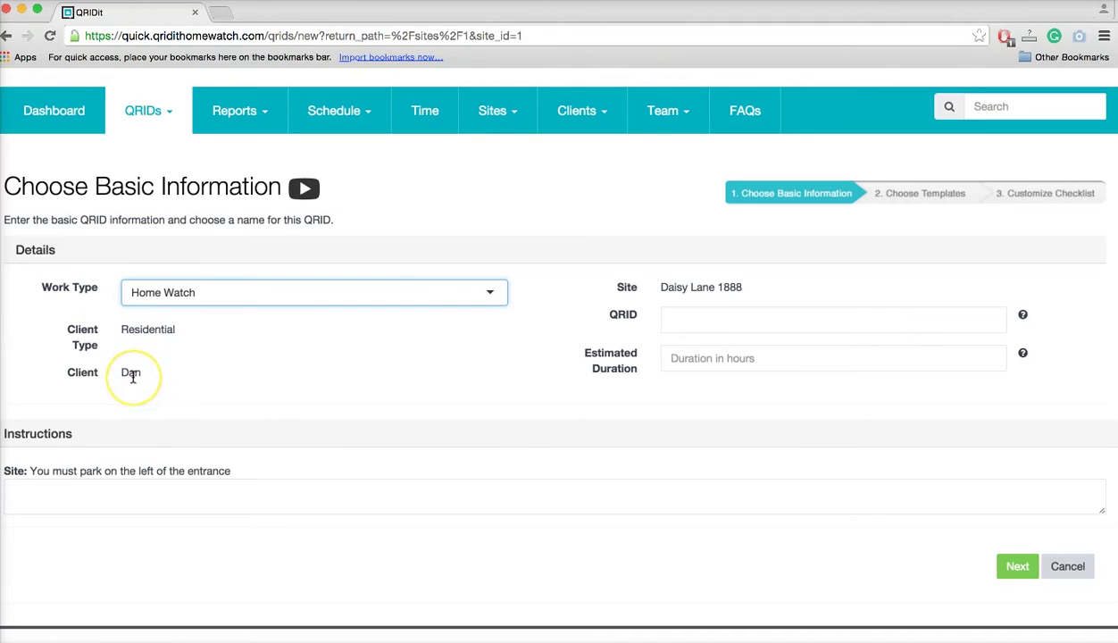
{"action": "left_click", "coordinate": [726, 287]}
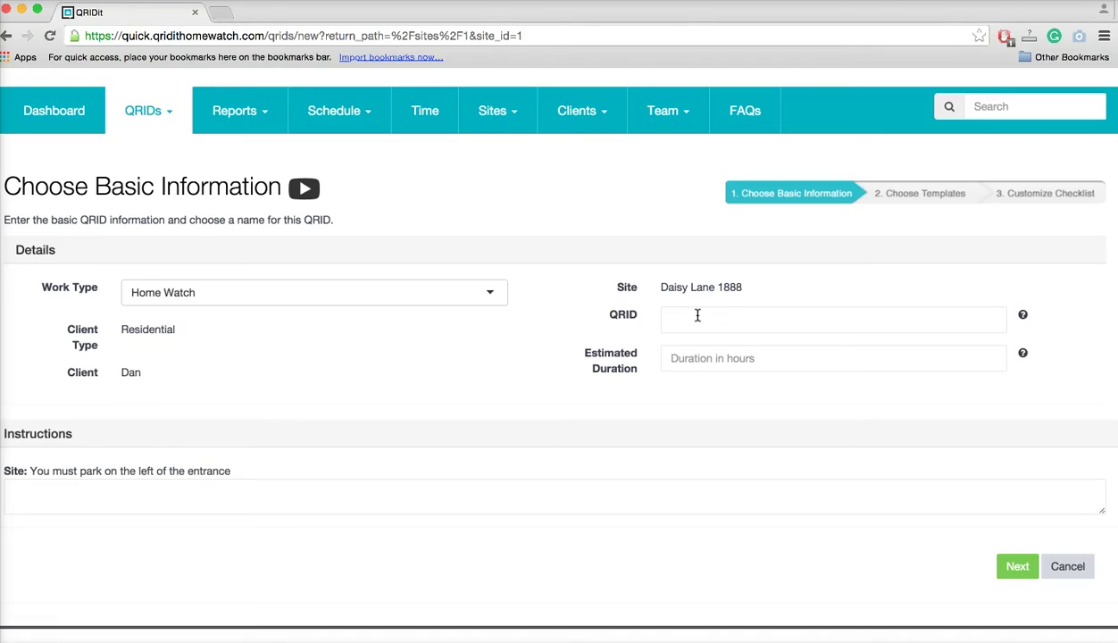
Name the QRID 'Dan condo'.
{"action": "left_click", "coordinate": [698, 316]}
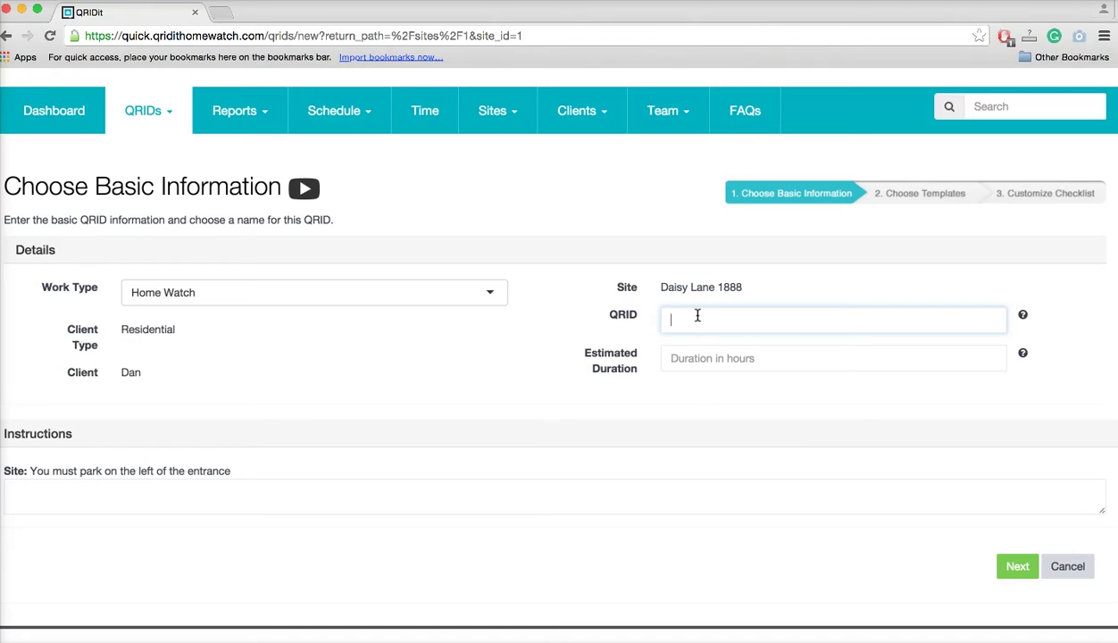
{"action": "type", "text": "Dan"}
{"action": "left_click", "coordinate": [686, 396]}
{"action": "left_click", "coordinate": [706, 318]}
{"action": "type", "text": "condo"}
Enter .5 hours as the estimated duration and leave Instructions blank.
{"action": "left_click", "coordinate": [522, 328]}
{"action": "left_click", "coordinate": [708, 358]}
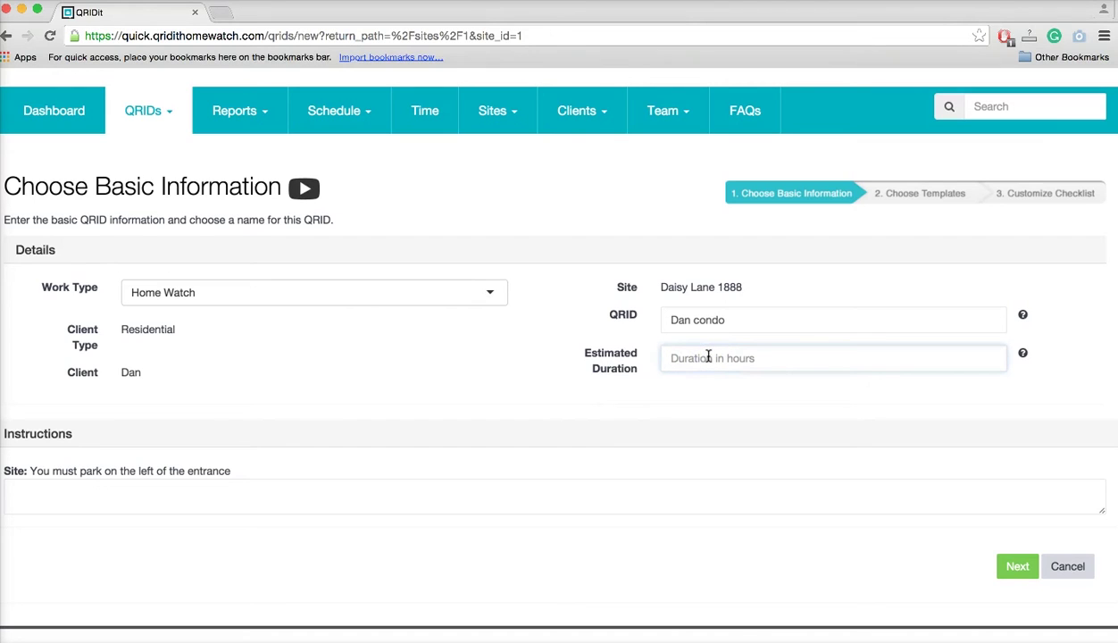
{"action": "type", "text": ".5"}
{"action": "left_click", "coordinate": [675, 360]}
{"action": "left_click", "coordinate": [572, 382]}
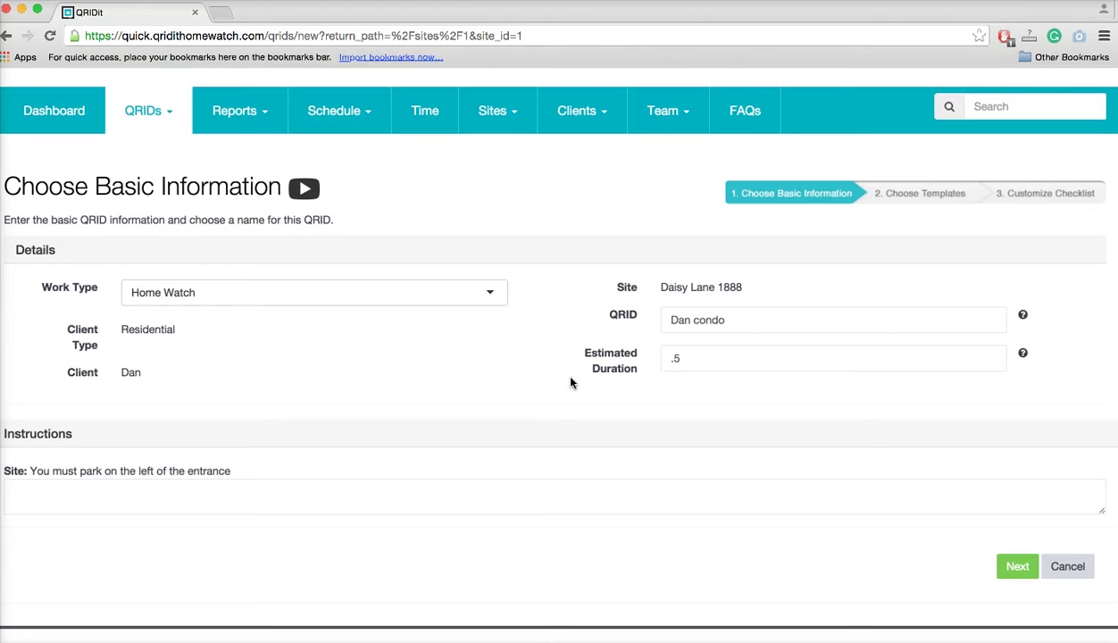
{"action": "left_click", "coordinate": [76, 493]}
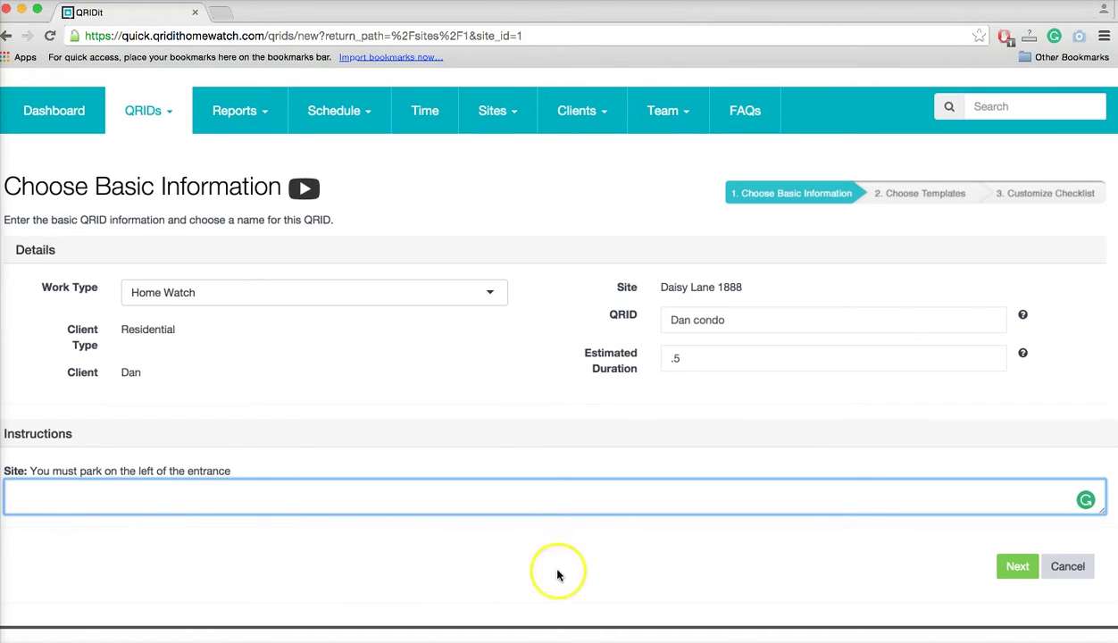
{"action": "left_click", "coordinate": [549, 427]}
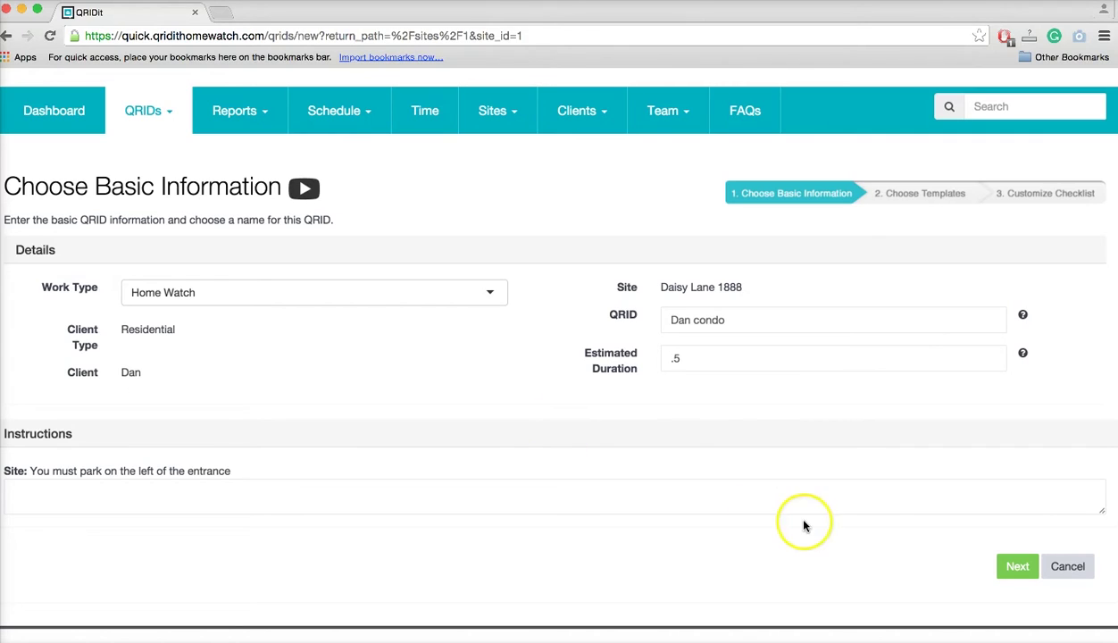
Submit the basic details and expand all templates on the Choose Home Watch Templates page.
{"action": "left_click", "coordinate": [1018, 568]}
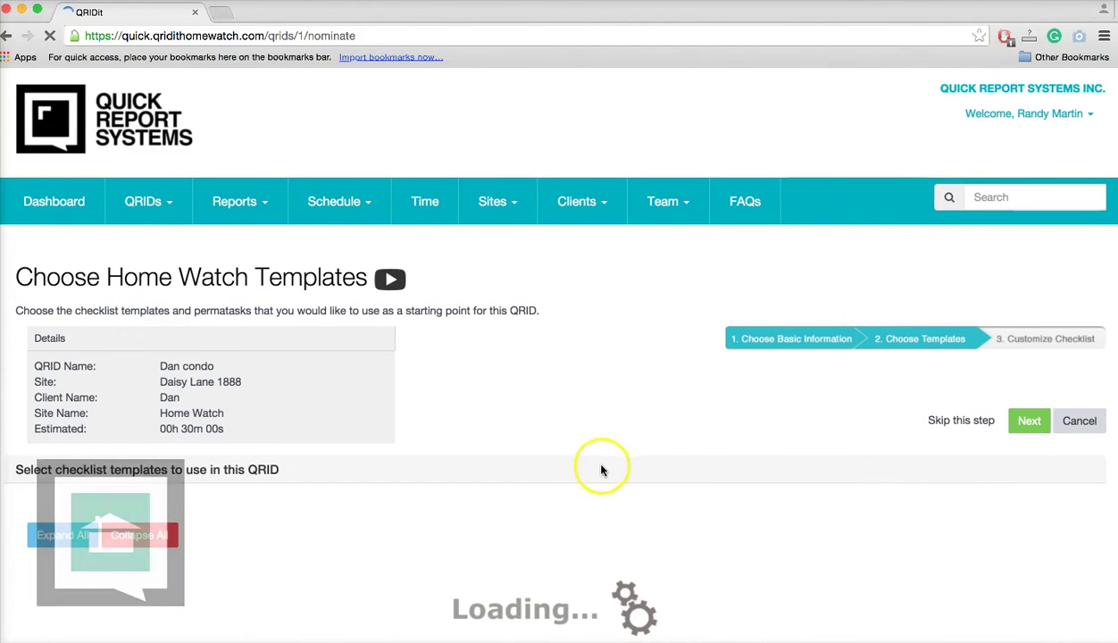
{"action": "scroll", "coordinate": [601, 446], "scroll_direction": "down", "scroll_amount": 5}
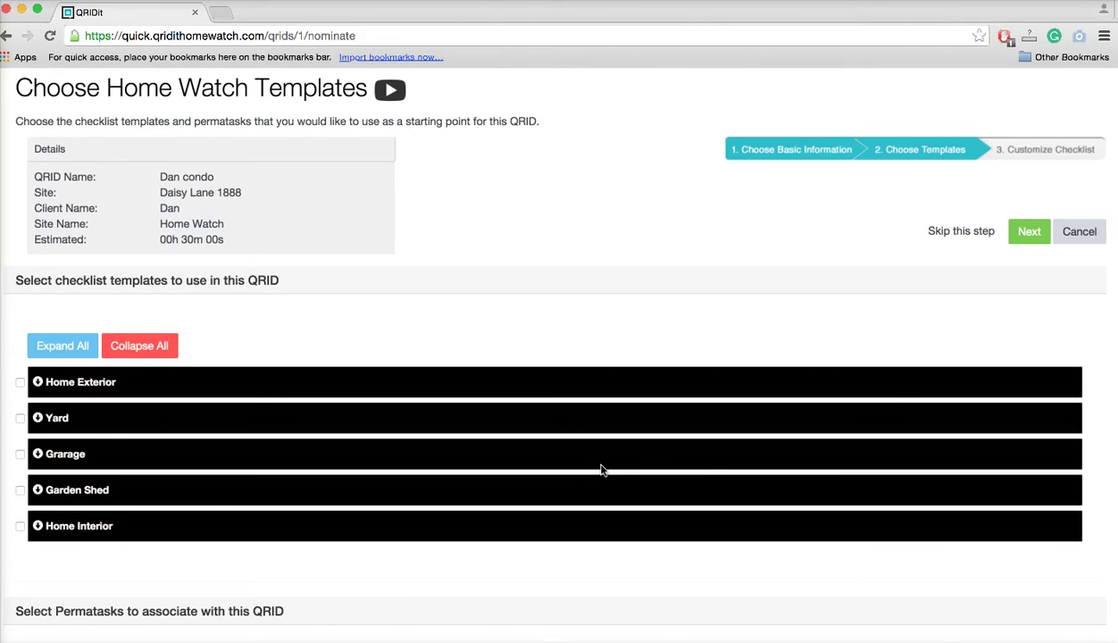
{"action": "left_click", "coordinate": [79, 351]}
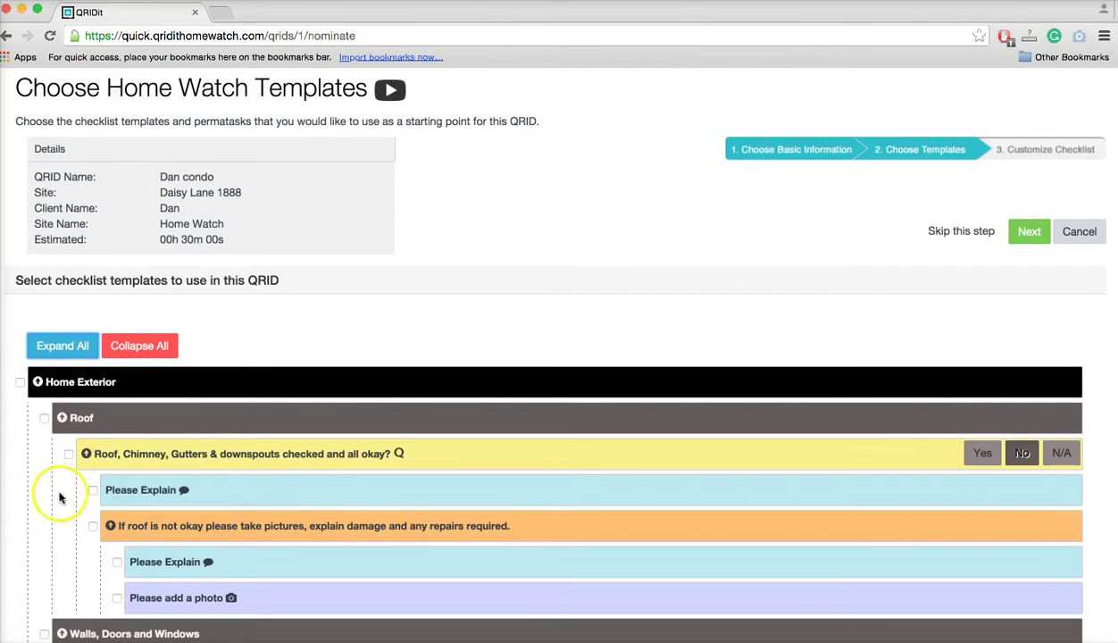
{"action": "scroll", "coordinate": [56, 509], "scroll_direction": "down", "scroll_amount": 3}
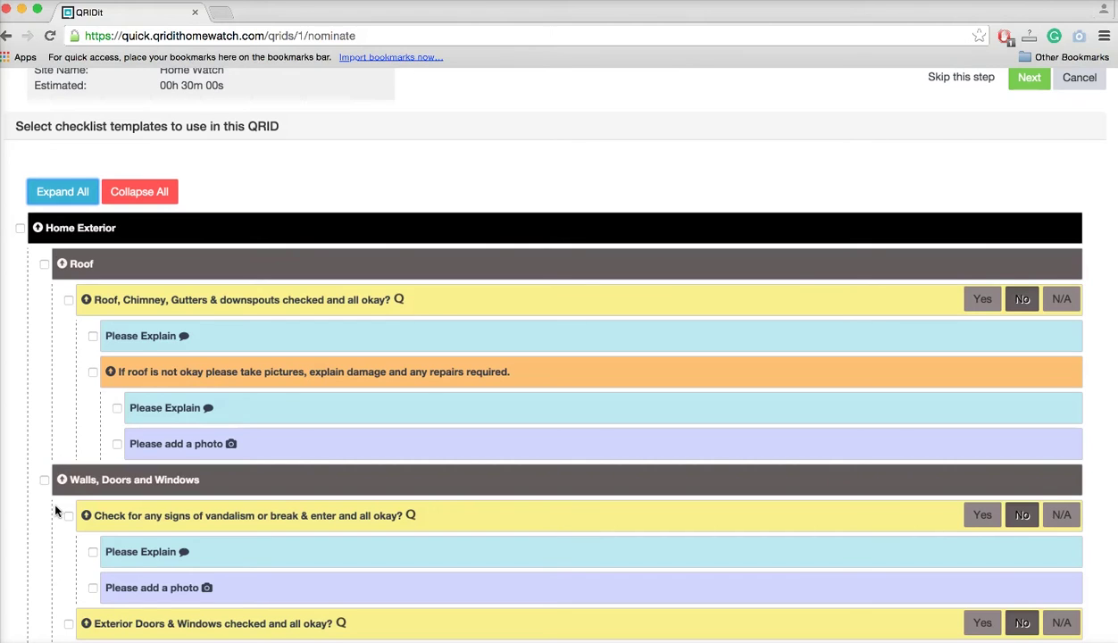
{"action": "scroll", "coordinate": [56, 511], "scroll_direction": "down", "scroll_amount": 3}
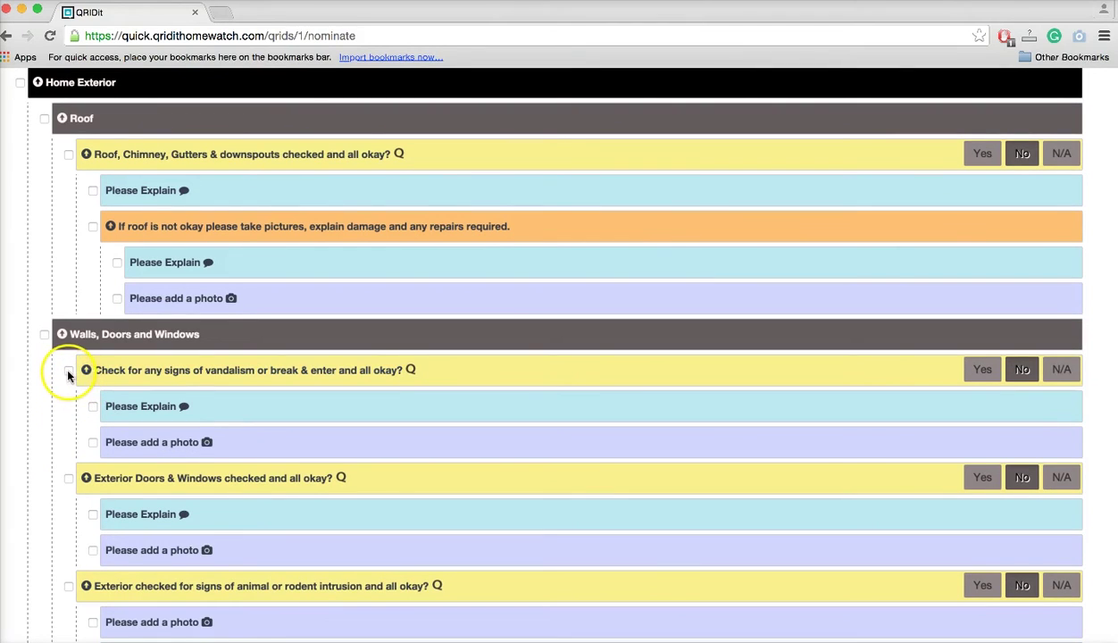
{"action": "scroll", "coordinate": [67, 375], "scroll_direction": "up", "scroll_amount": 2}
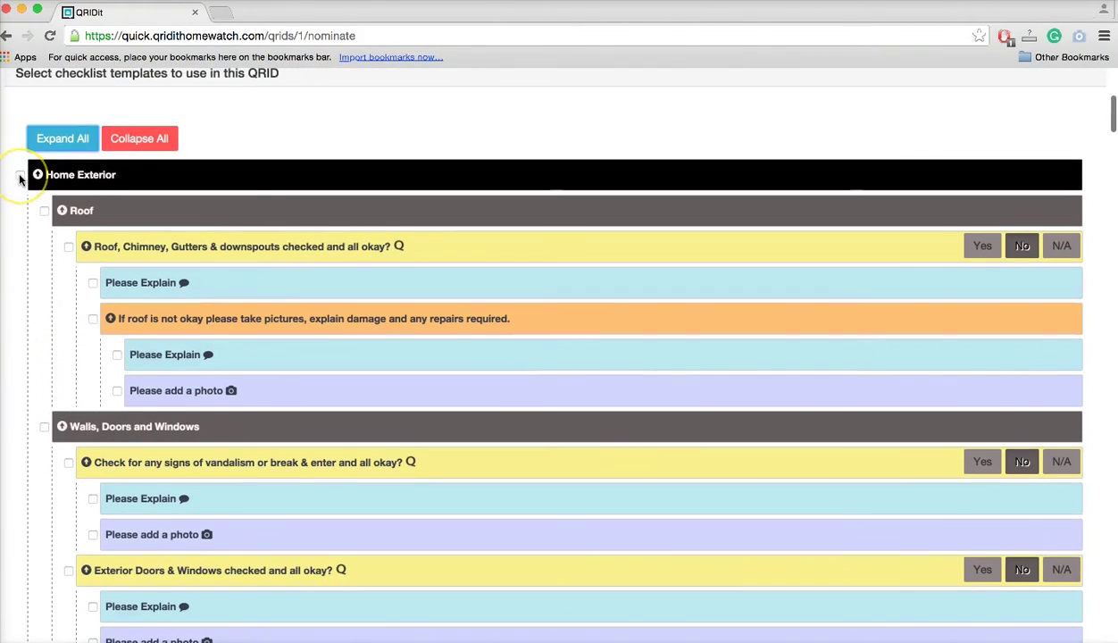
Toggle the Home Exterior template on and back off so none of its items stay selected.
{"action": "left_click", "coordinate": [19, 180]}
{"action": "left_click", "coordinate": [25, 444]}
{"action": "scroll", "coordinate": [31, 448], "scroll_direction": "down", "scroll_amount": 3}
{"action": "scroll", "coordinate": [30, 449], "scroll_direction": "down", "scroll_amount": 3}
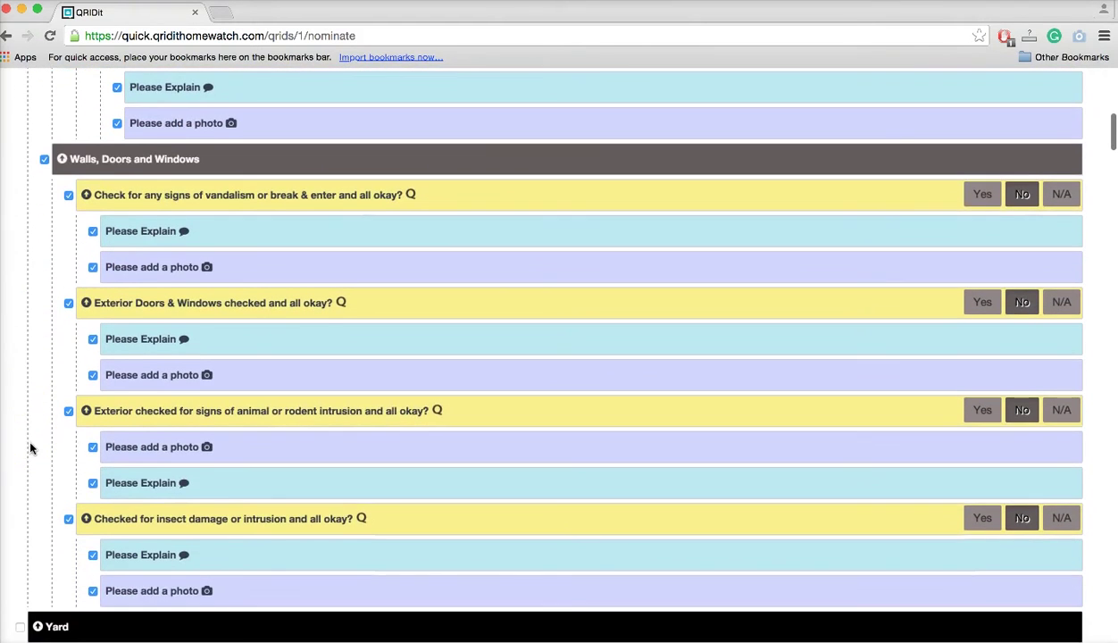
{"action": "scroll", "coordinate": [31, 449], "scroll_direction": "up", "scroll_amount": 8}
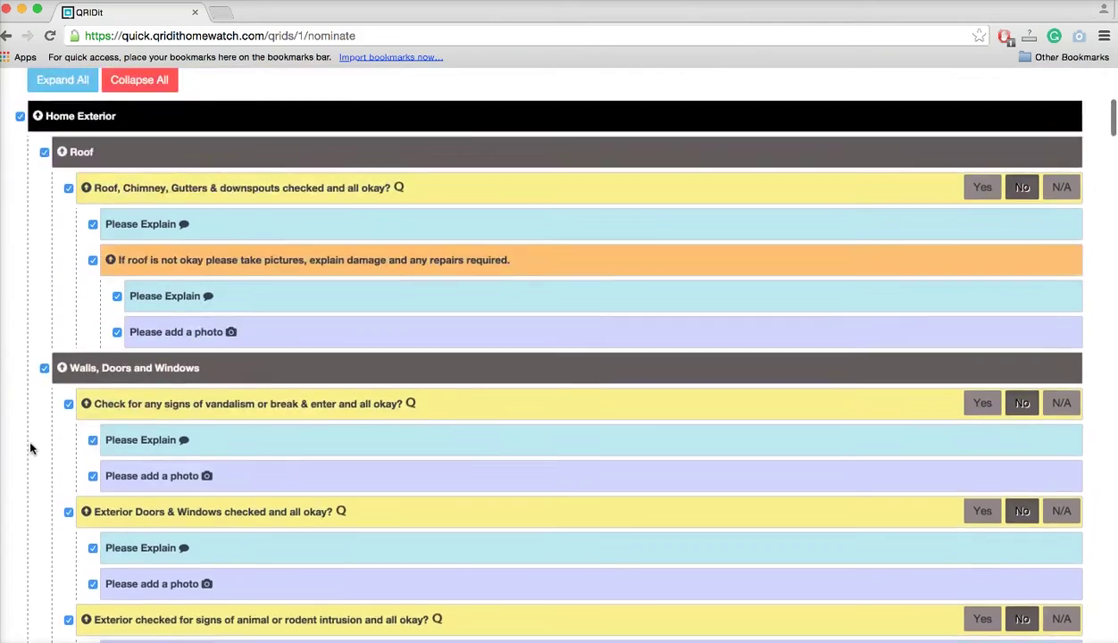
{"action": "left_click", "coordinate": [21, 260]}
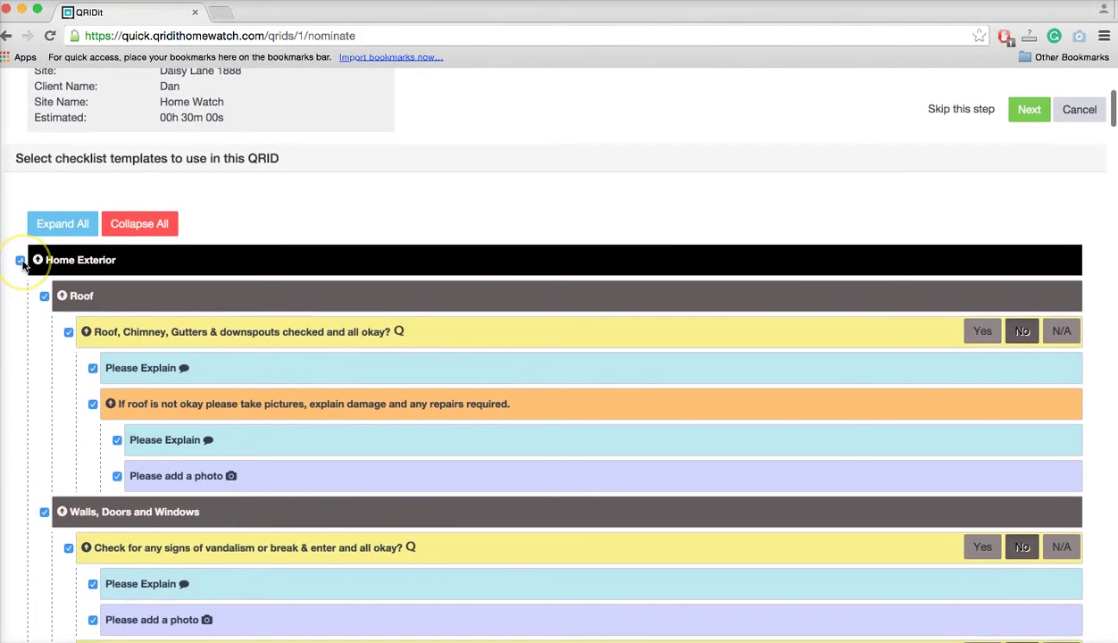
{"action": "left_click", "coordinate": [20, 260]}
{"action": "left_click", "coordinate": [30, 469]}
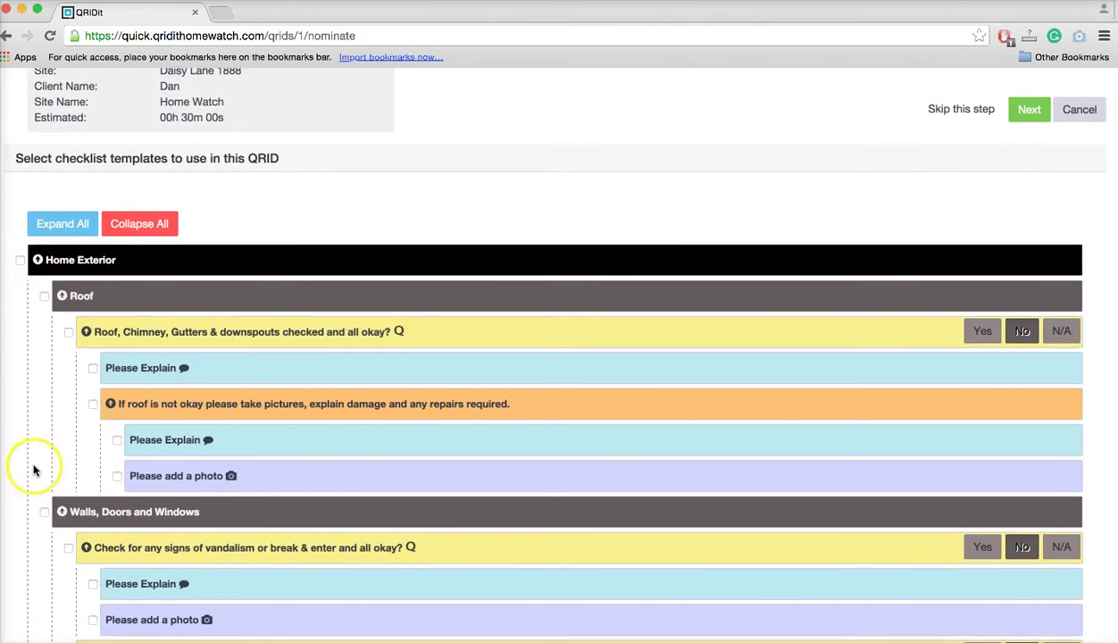
{"action": "scroll", "coordinate": [32, 483], "scroll_direction": "down", "scroll_amount": 2}
{"action": "scroll", "coordinate": [33, 486], "scroll_direction": "down", "scroll_amount": 6}
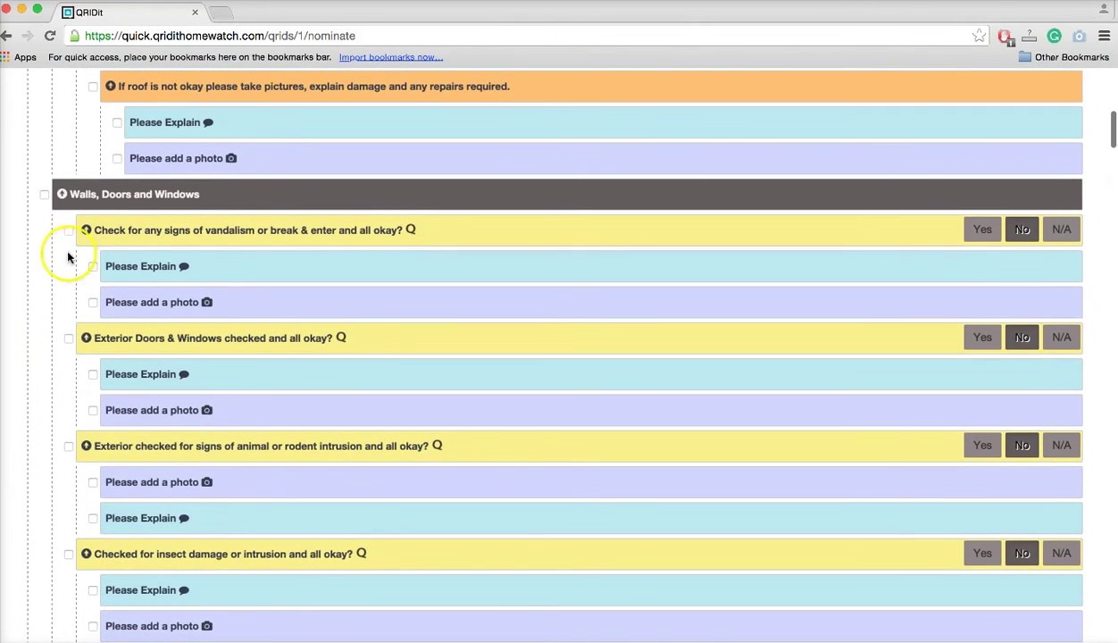
Include the vandalism/break-in and Exterior Doors & Windows checks.
{"action": "left_click", "coordinate": [68, 231]}
{"action": "left_click", "coordinate": [69, 339]}
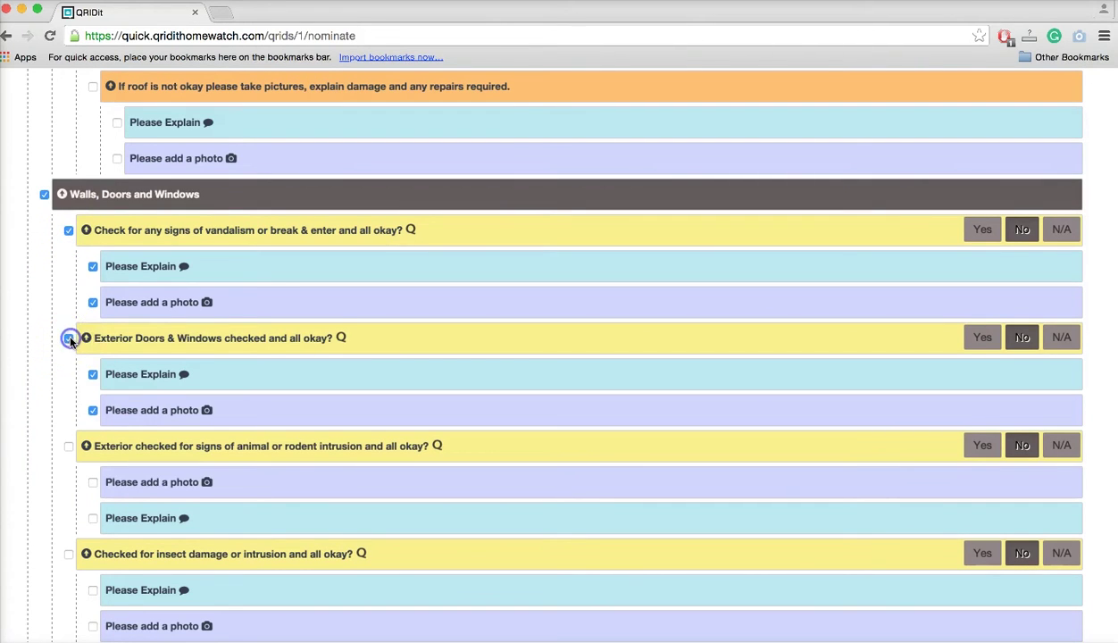
{"action": "scroll", "coordinate": [28, 501], "scroll_direction": "down", "scroll_amount": 7}
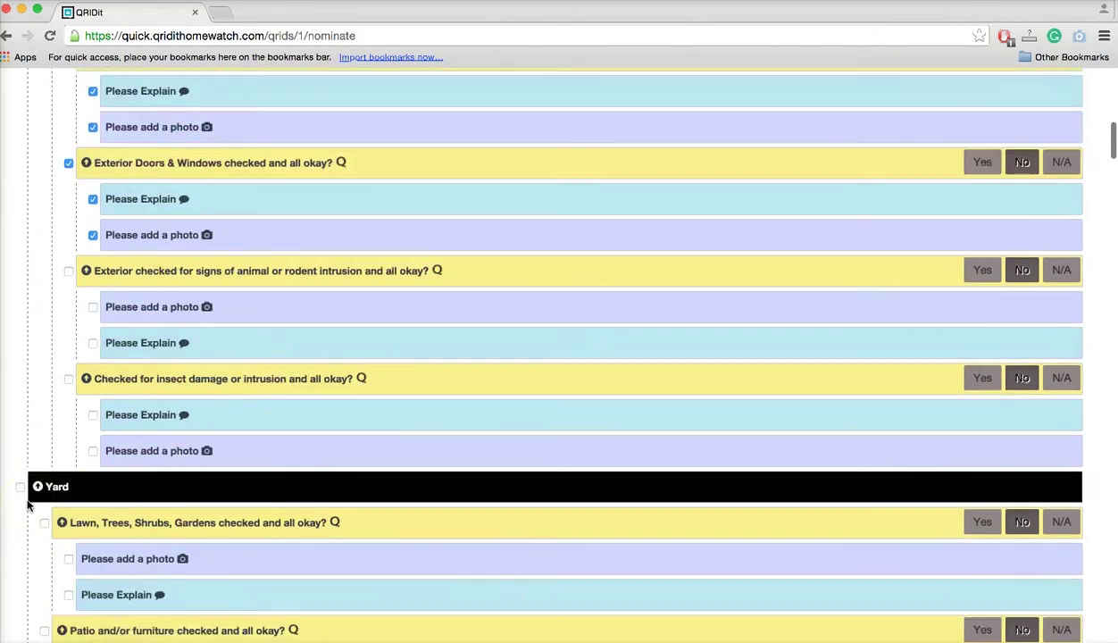
{"action": "scroll", "coordinate": [28, 505], "scroll_direction": "down", "scroll_amount": 2}
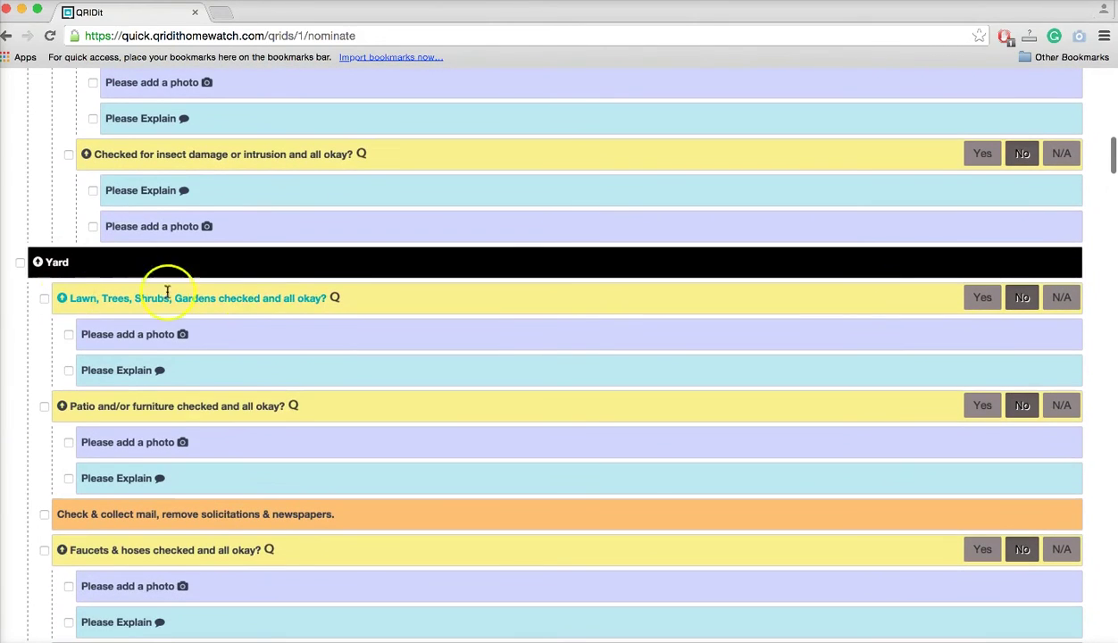
{"action": "scroll", "coordinate": [205, 276], "scroll_direction": "up", "scroll_amount": 6}
{"action": "scroll", "coordinate": [205, 279], "scroll_direction": "up", "scroll_amount": 5}
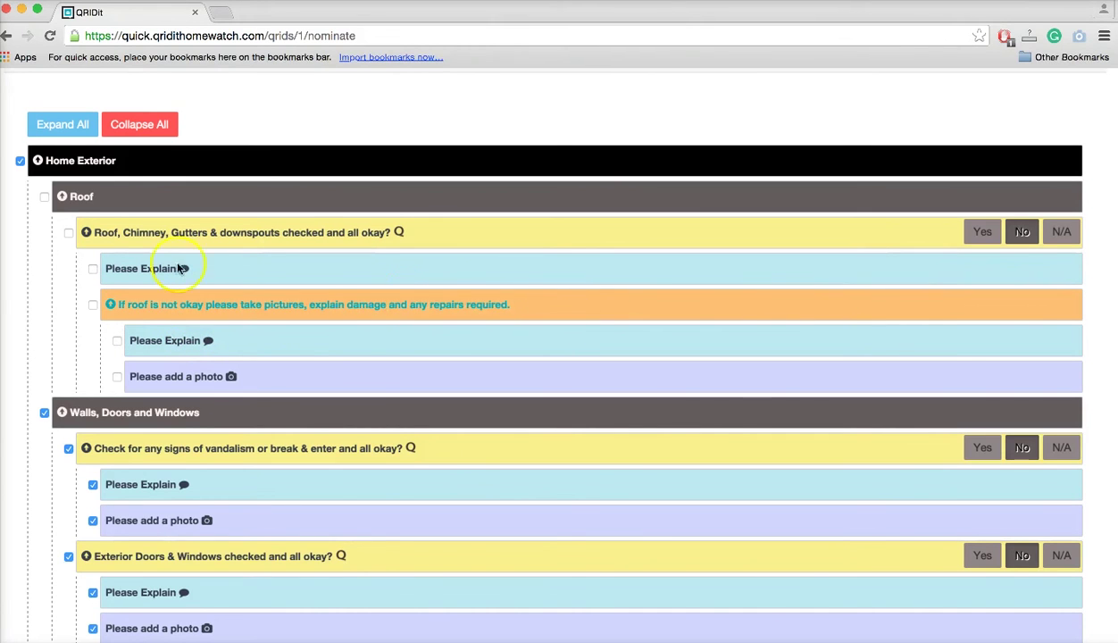
Include the Yard items Check & collect mail and patio/furniture check.
{"action": "scroll", "coordinate": [549, 357], "scroll_direction": "down", "scroll_amount": 3}
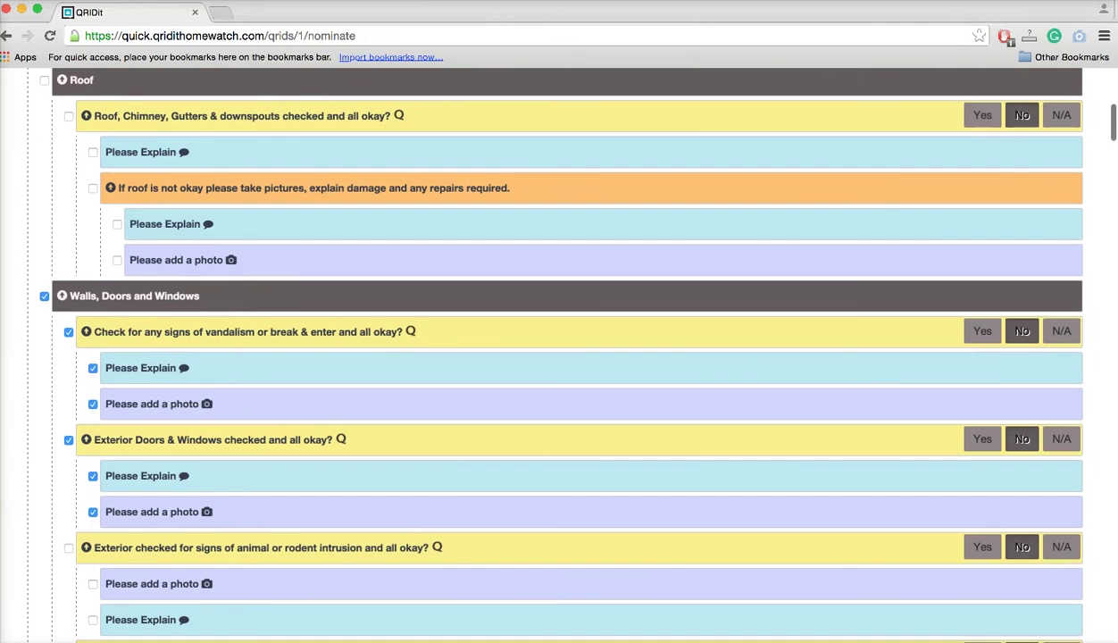
{"action": "scroll", "coordinate": [548, 358], "scroll_direction": "down", "scroll_amount": 1}
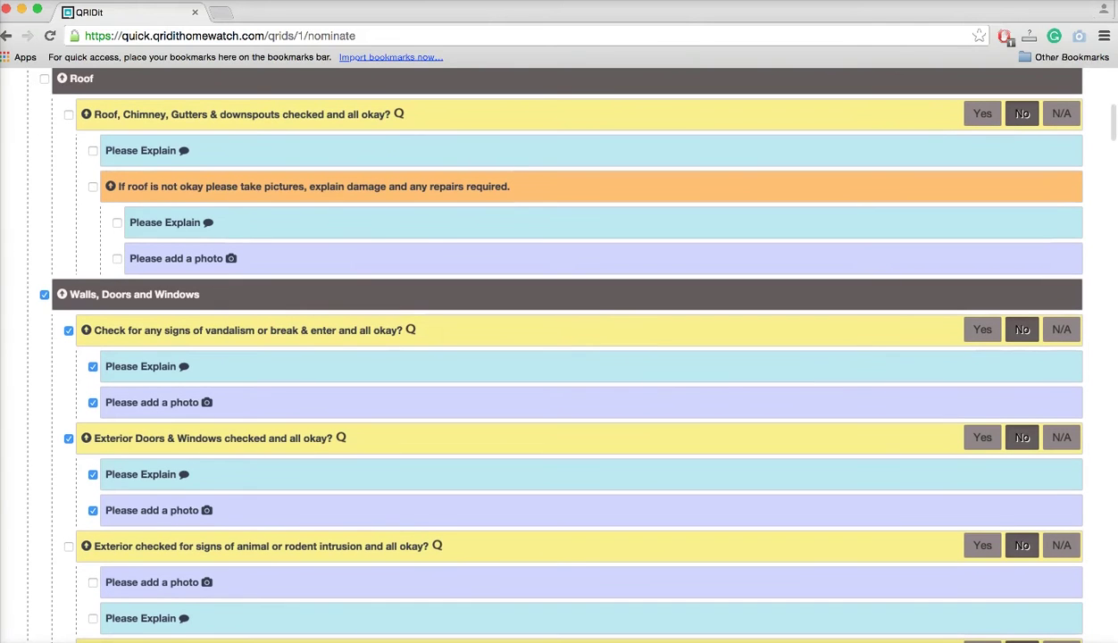
{"action": "scroll", "coordinate": [549, 357], "scroll_direction": "down", "scroll_amount": 12}
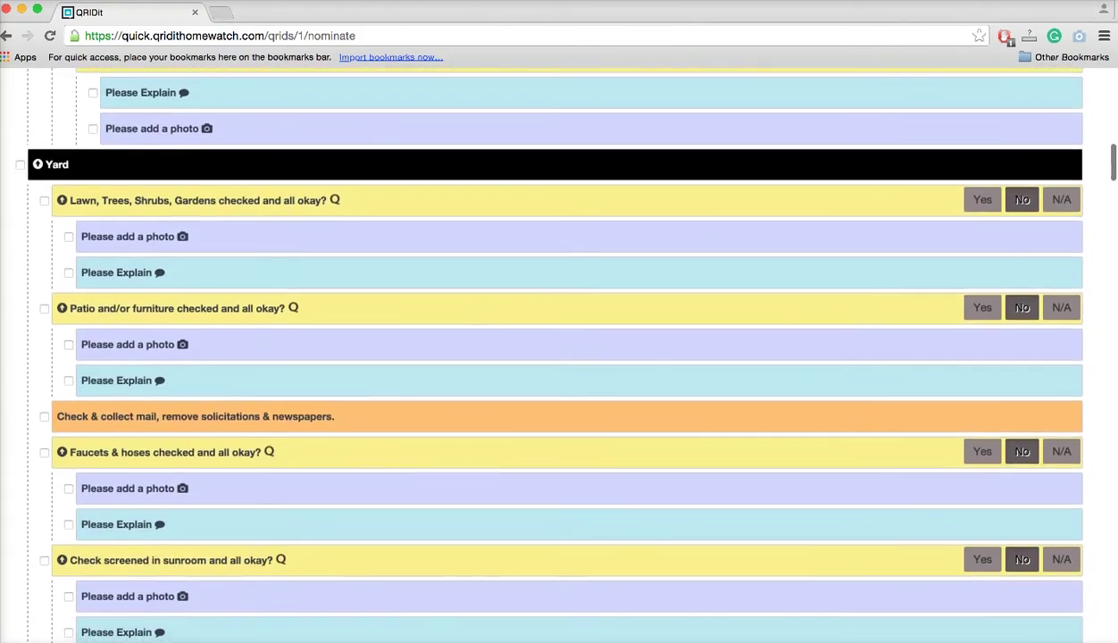
{"action": "left_click", "coordinate": [45, 416]}
{"action": "left_click", "coordinate": [45, 308]}
{"action": "scroll", "coordinate": [44, 308], "scroll_direction": "down", "scroll_amount": 1}
Scroll past the checklist sections to 'Select Permatasks to associate with this QRID'.
{"action": "scroll", "coordinate": [553, 357], "scroll_direction": "up", "scroll_amount": 10}
{"action": "scroll", "coordinate": [554, 357], "scroll_direction": "down", "scroll_amount": 5}
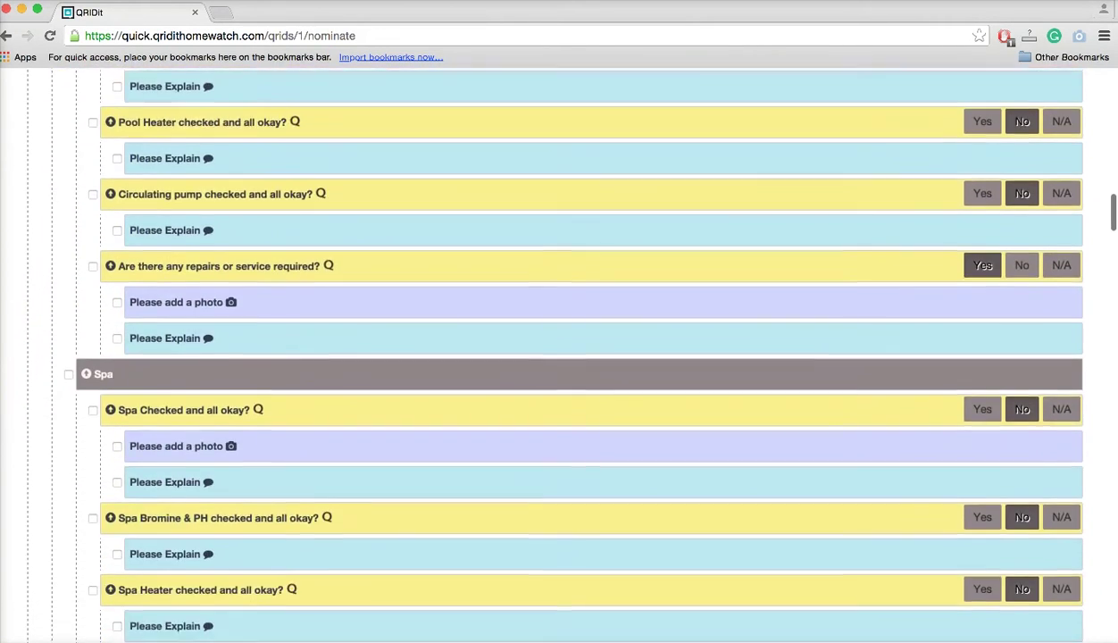
{"action": "scroll", "coordinate": [554, 357], "scroll_direction": "down", "scroll_amount": 10}
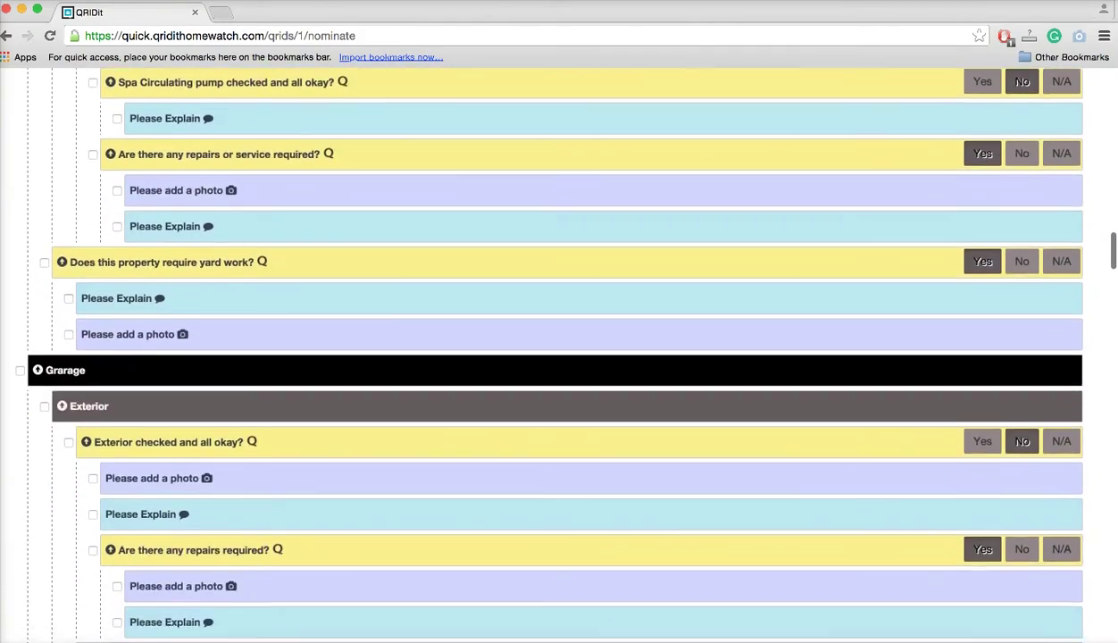
{"action": "scroll", "coordinate": [554, 358], "scroll_direction": "down", "scroll_amount": 10}
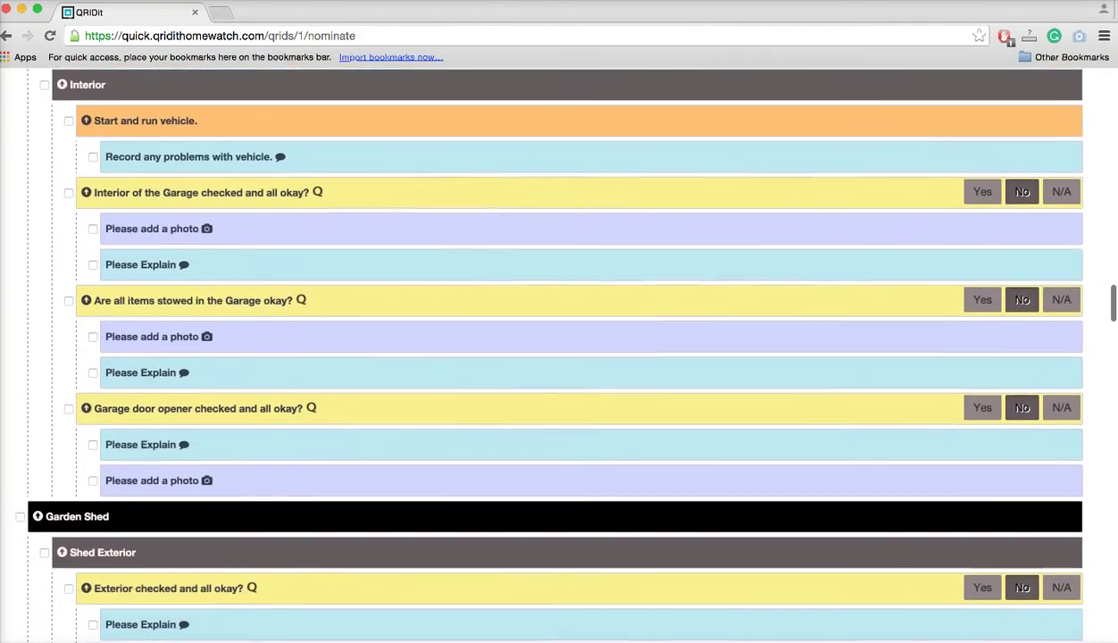
{"action": "scroll", "coordinate": [554, 357], "scroll_direction": "down", "scroll_amount": 10}
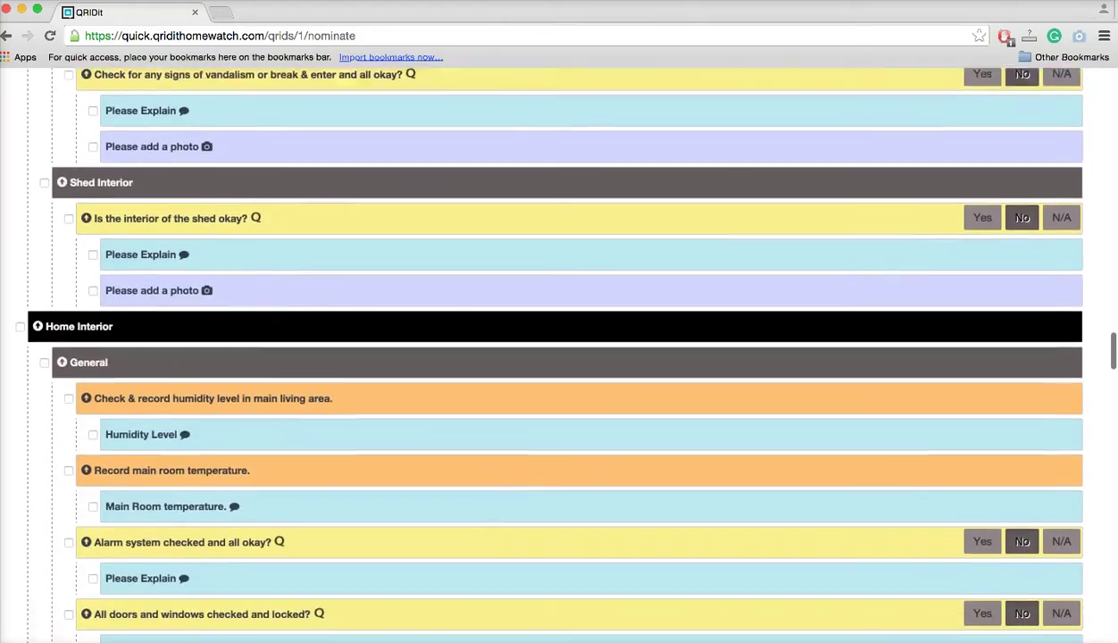
{"action": "scroll", "coordinate": [554, 358], "scroll_direction": "down", "scroll_amount": 10}
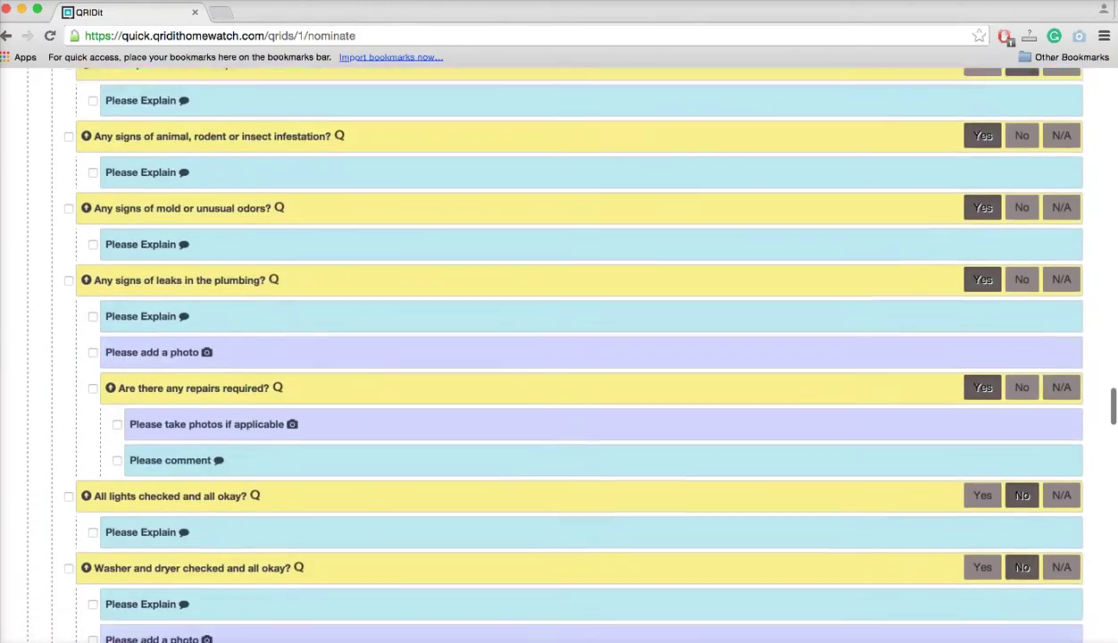
{"action": "scroll", "coordinate": [554, 357], "scroll_direction": "down", "scroll_amount": 10}
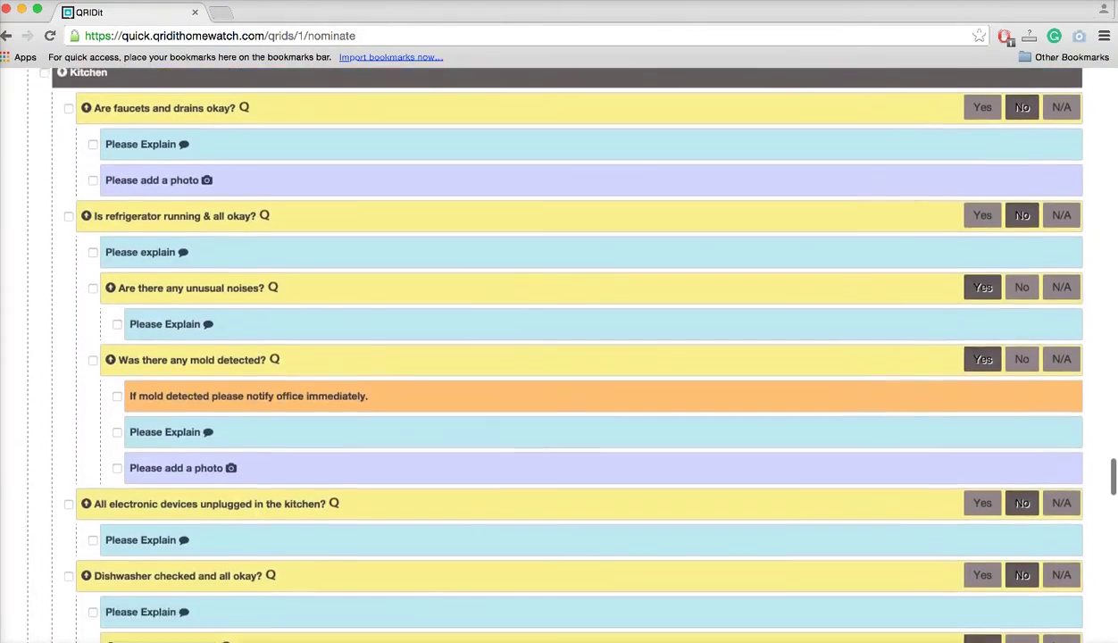
{"action": "scroll", "coordinate": [554, 357], "scroll_direction": "down", "scroll_amount": 10}
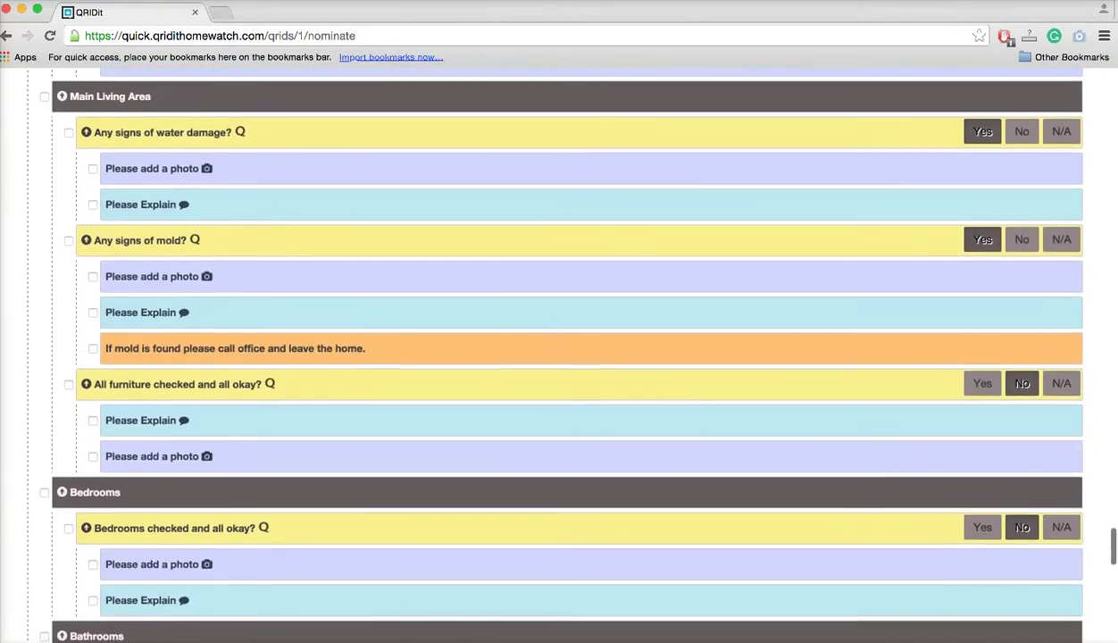
{"action": "scroll", "coordinate": [554, 358], "scroll_direction": "down", "scroll_amount": 5}
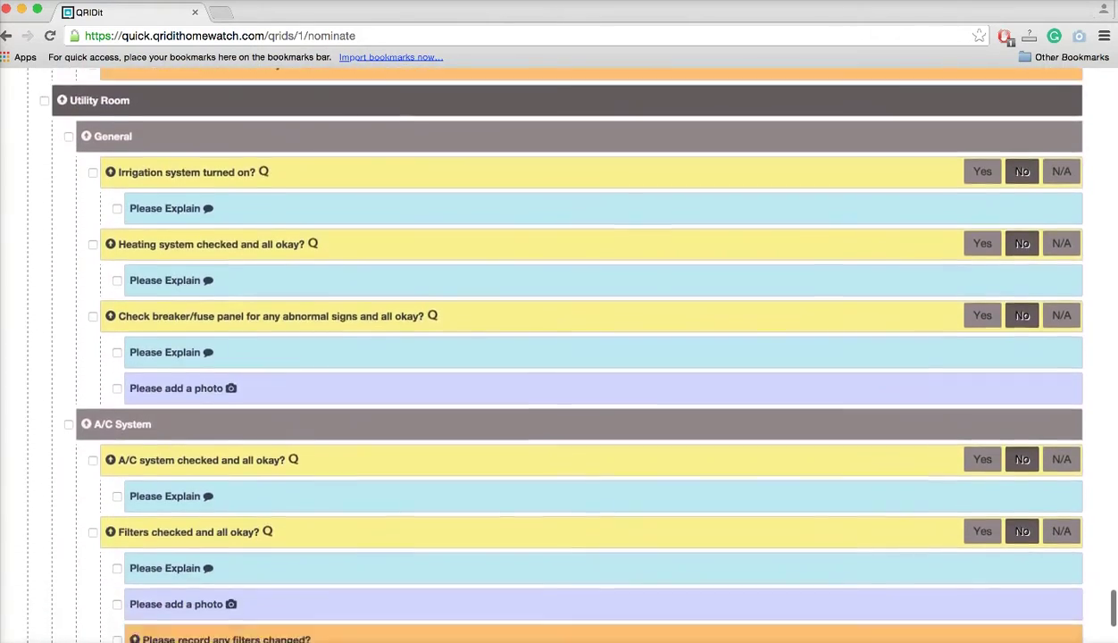
{"action": "scroll", "coordinate": [554, 357], "scroll_direction": "down", "scroll_amount": 8}
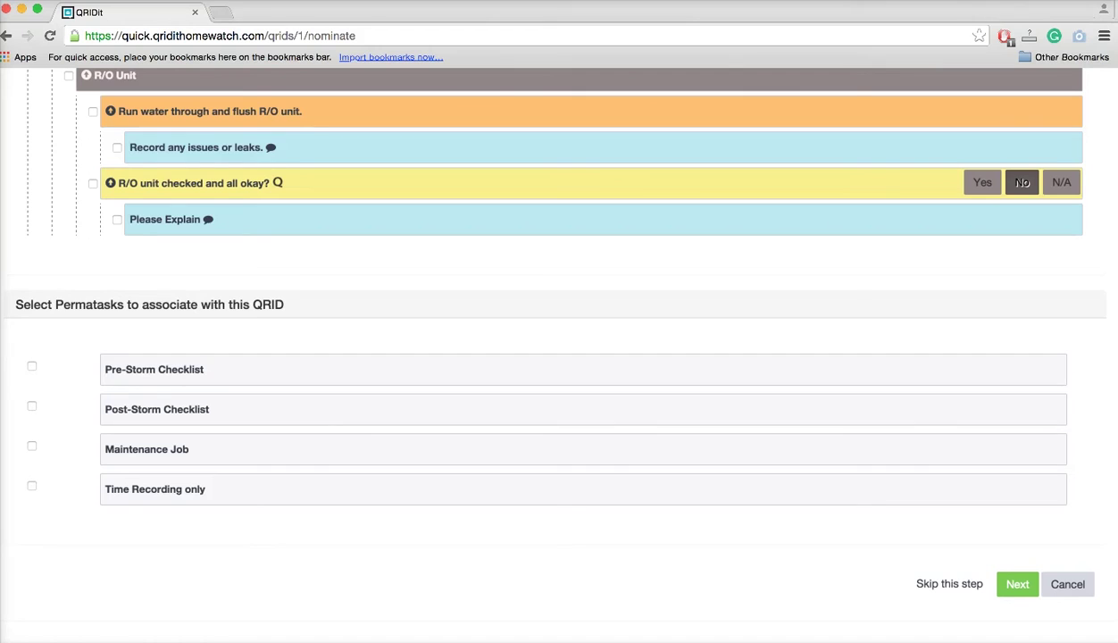
Tick Pre-Storm, Post-Storm, Maintenance Job and Time Recording only permatasks, then proceed to Customize Checklist.
{"action": "left_click", "coordinate": [31, 366]}
{"action": "left_click", "coordinate": [33, 409]}
{"action": "left_click", "coordinate": [32, 446]}
{"action": "left_click", "coordinate": [33, 489]}
{"action": "left_click", "coordinate": [59, 548]}
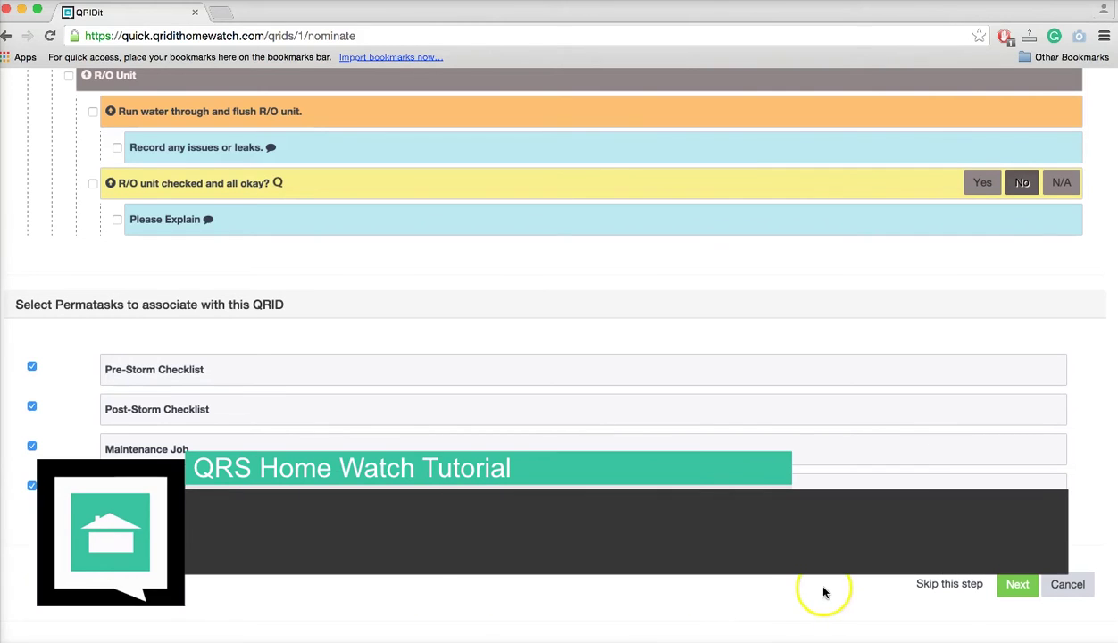
{"action": "left_click", "coordinate": [1017, 590]}
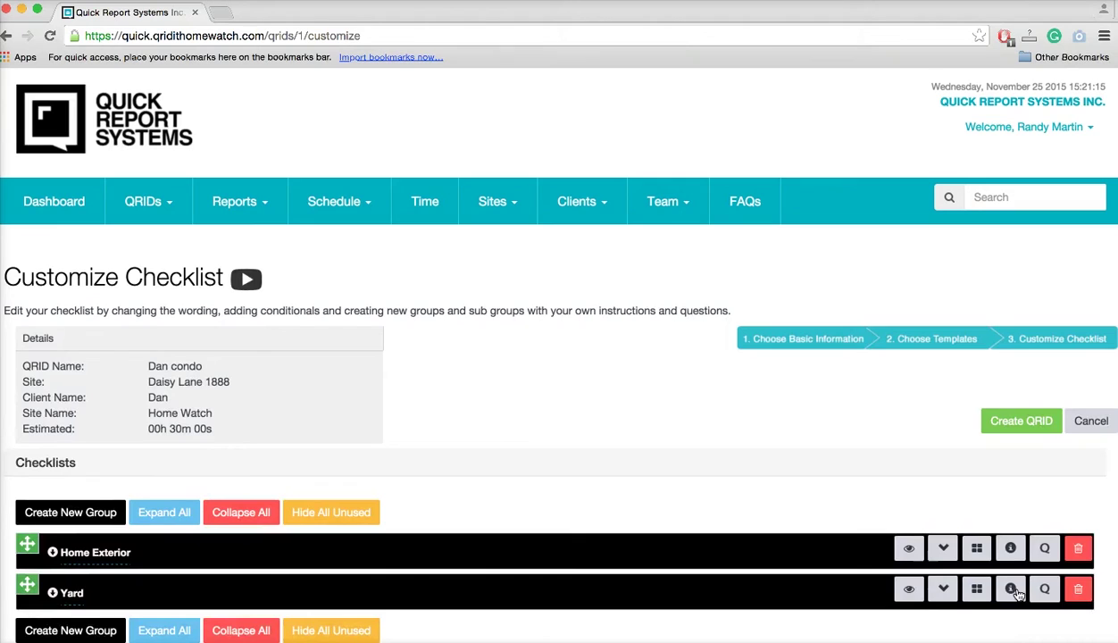
Expand all Customize Checklist groups to show the vandalism and doors/windows questions.
{"action": "scroll", "coordinate": [807, 500], "scroll_direction": "down", "scroll_amount": 3}
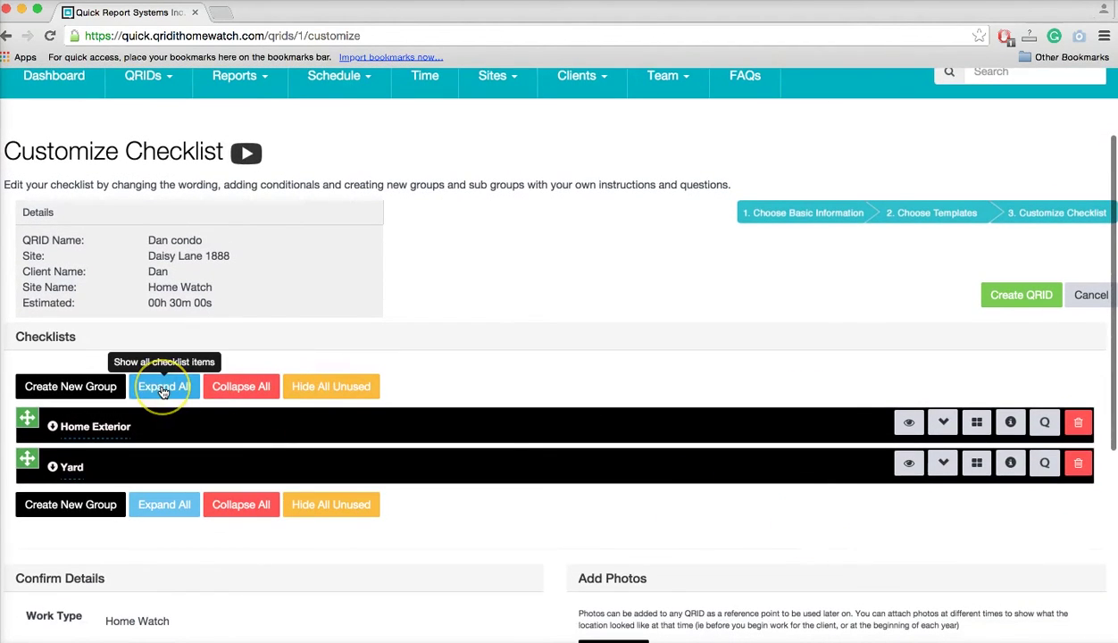
{"action": "left_click", "coordinate": [162, 390]}
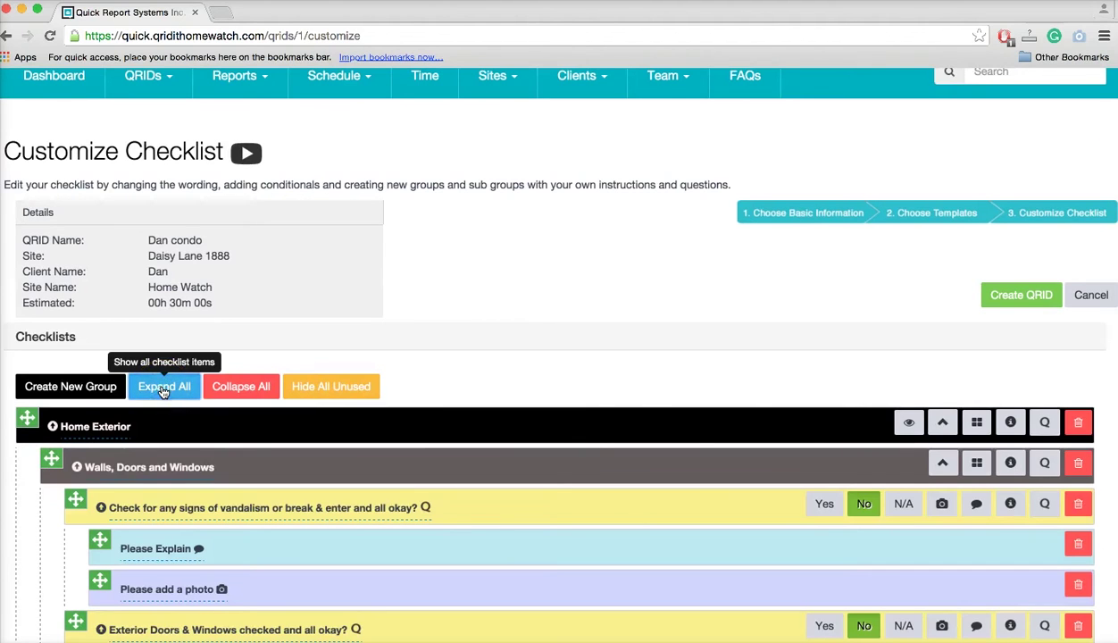
{"action": "mouse_move", "coordinate": [233, 86]}
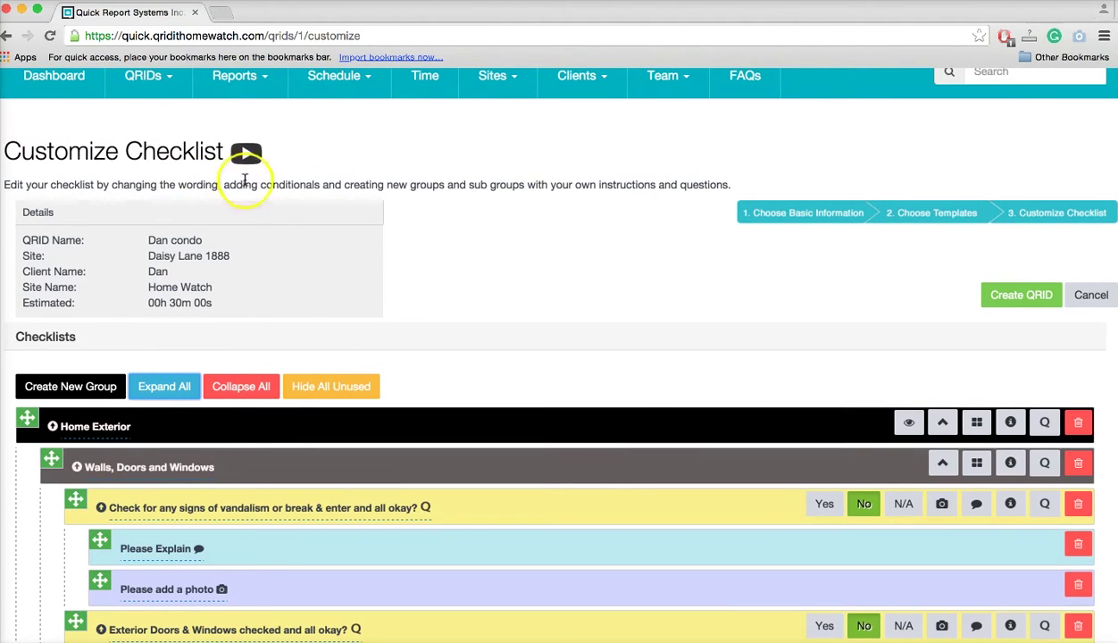
{"action": "left_click", "coordinate": [247, 155]}
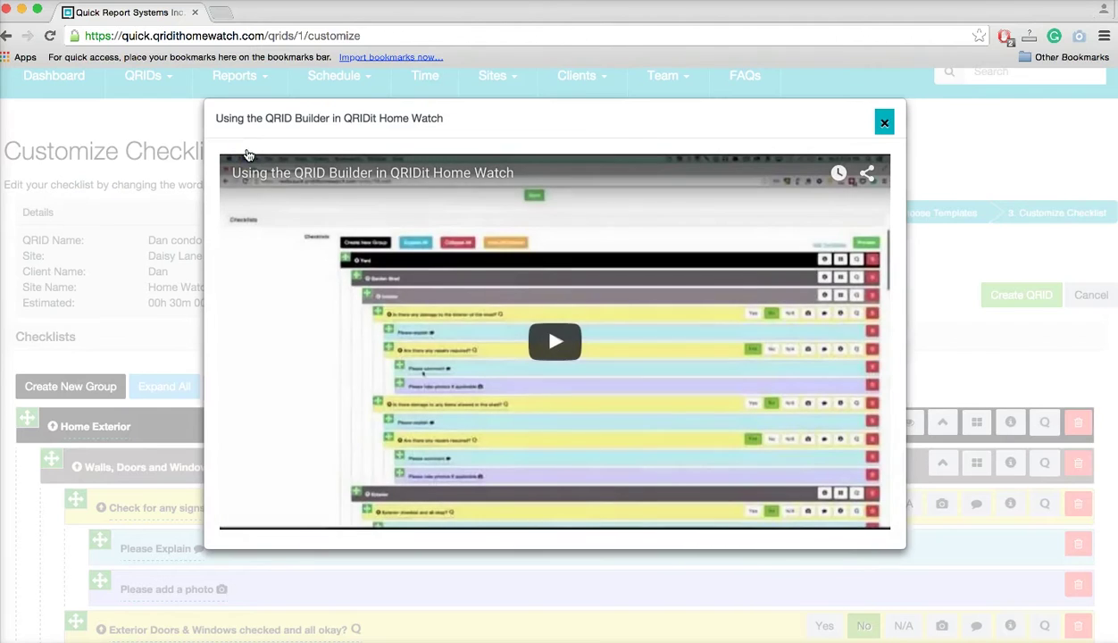
{"action": "left_click", "coordinate": [885, 123]}
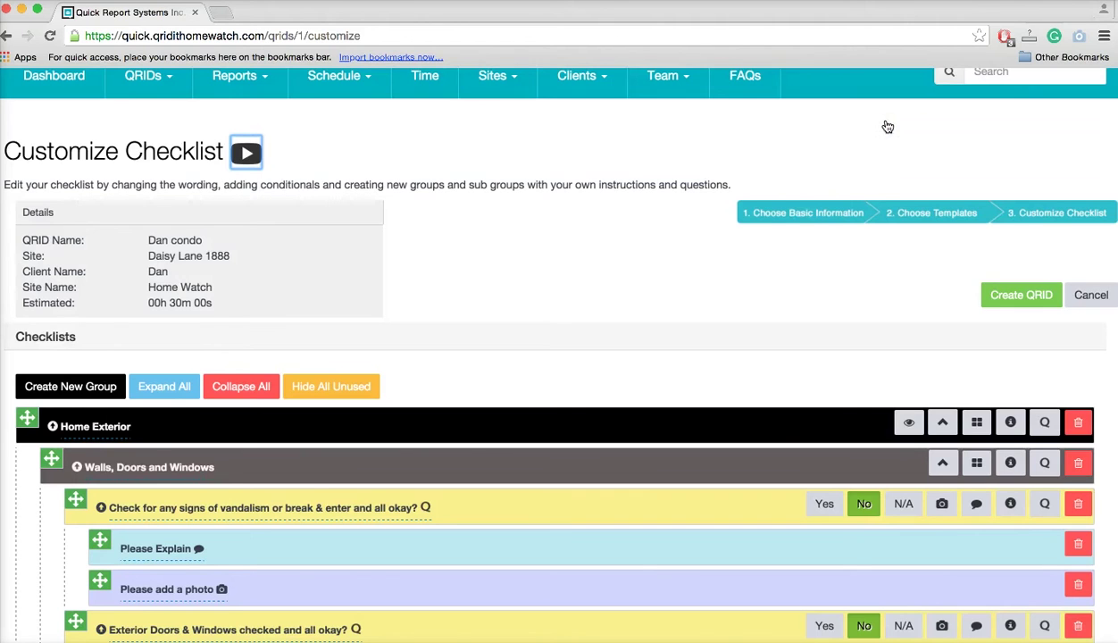
{"action": "scroll", "coordinate": [645, 348], "scroll_direction": "down", "scroll_amount": 5}
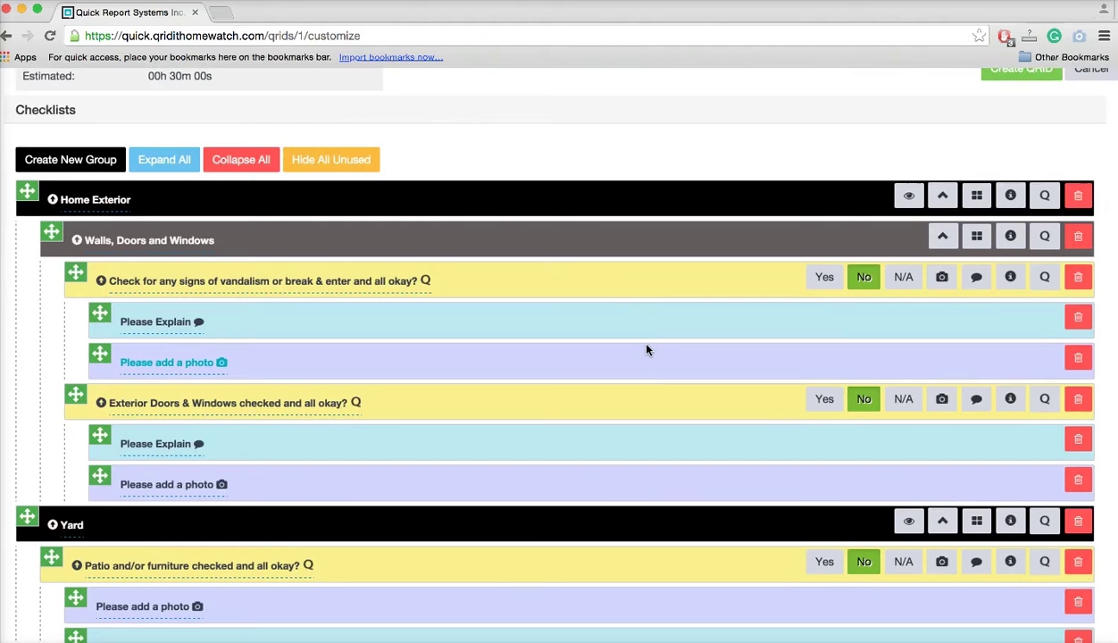
{"action": "scroll", "coordinate": [647, 350], "scroll_direction": "down", "scroll_amount": 5}
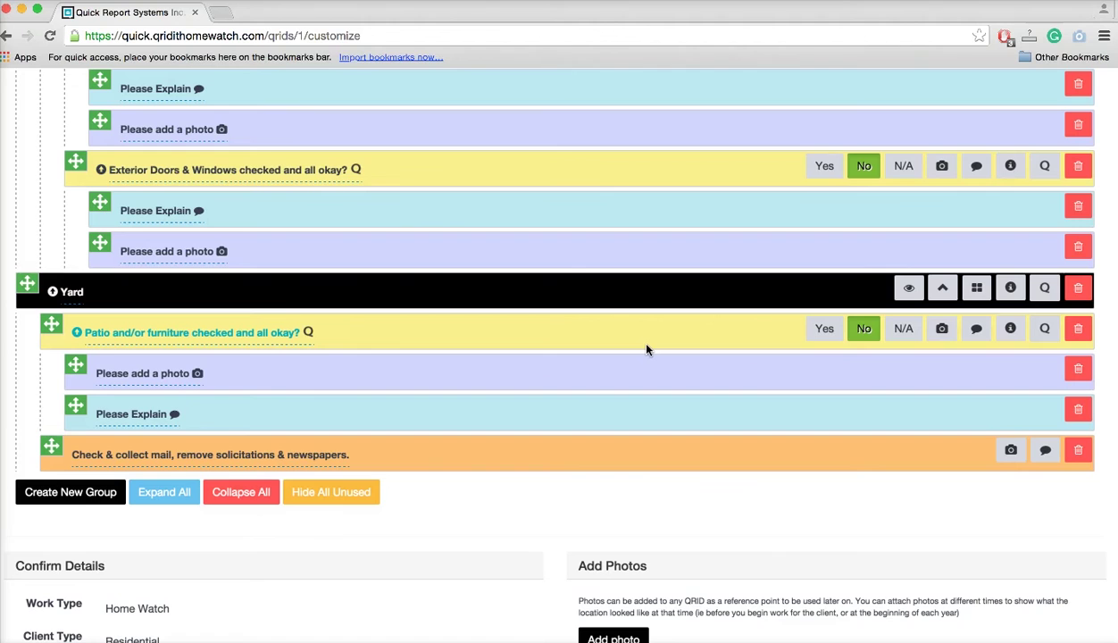
Add two New Groups below Yard and rename them Home Interior and Garage.
{"action": "left_click", "coordinate": [85, 494]}
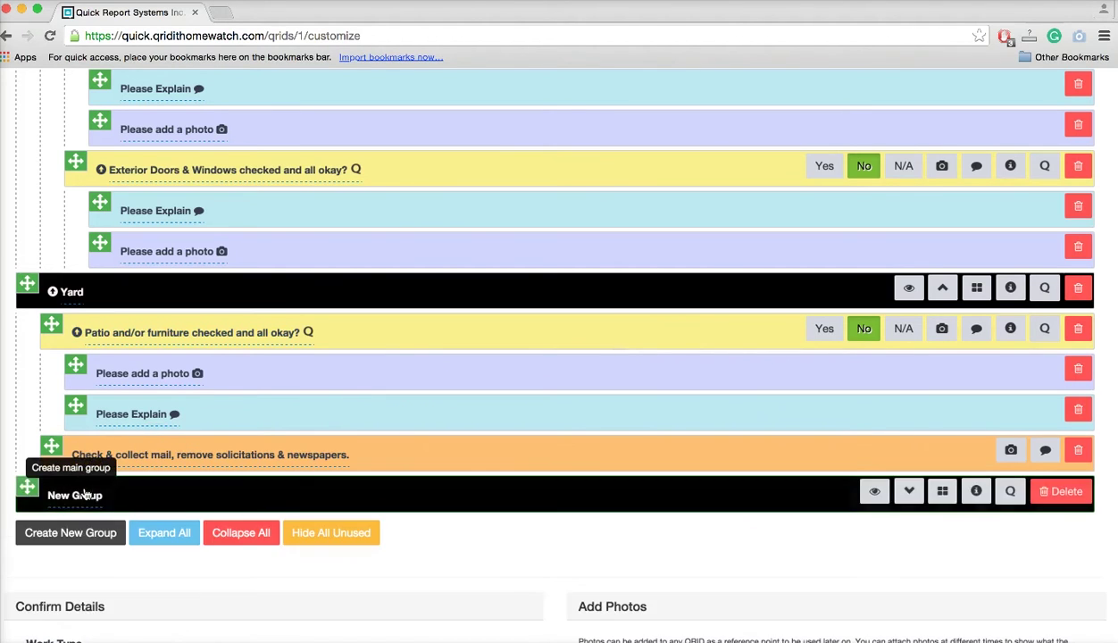
{"action": "left_click", "coordinate": [79, 535]}
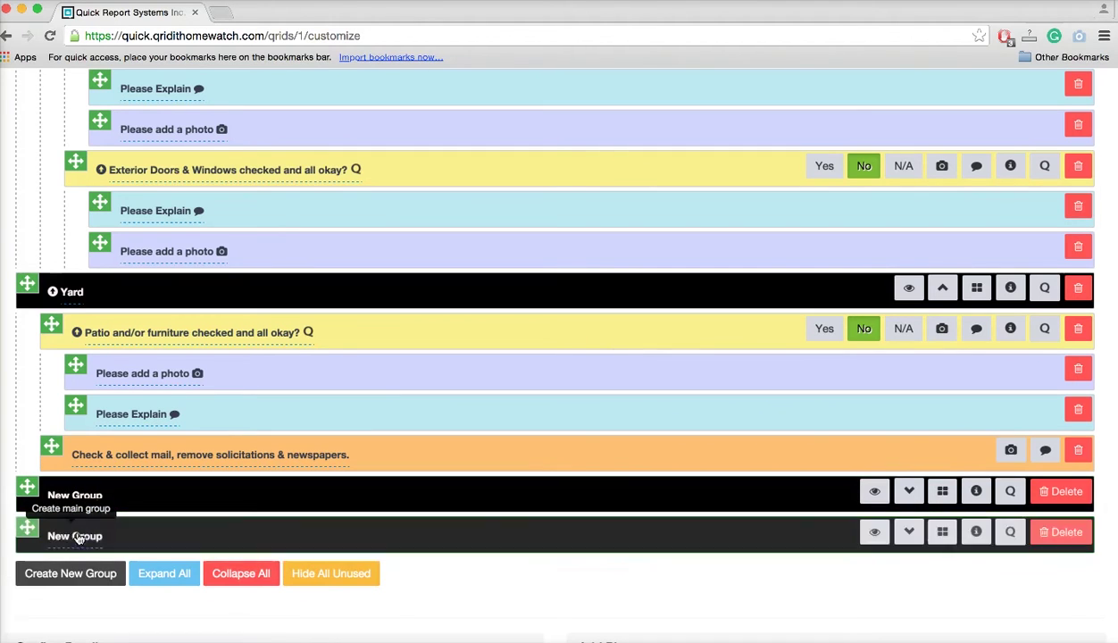
{"action": "left_click", "coordinate": [98, 494]}
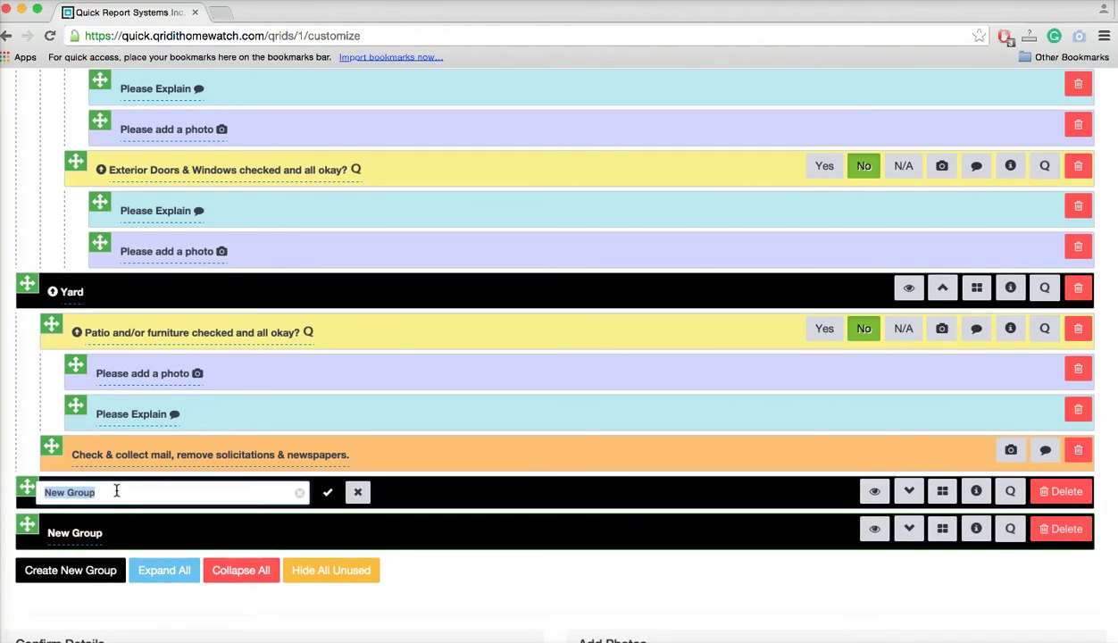
{"action": "type", "text": "Home Interior"}
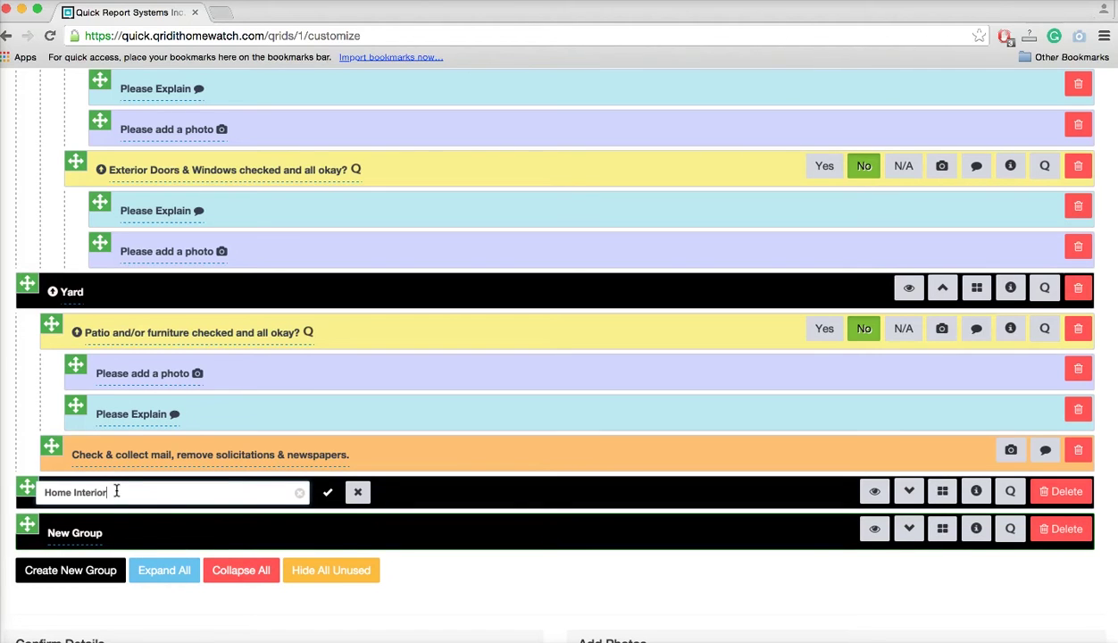
{"action": "left_click", "coordinate": [328, 492]}
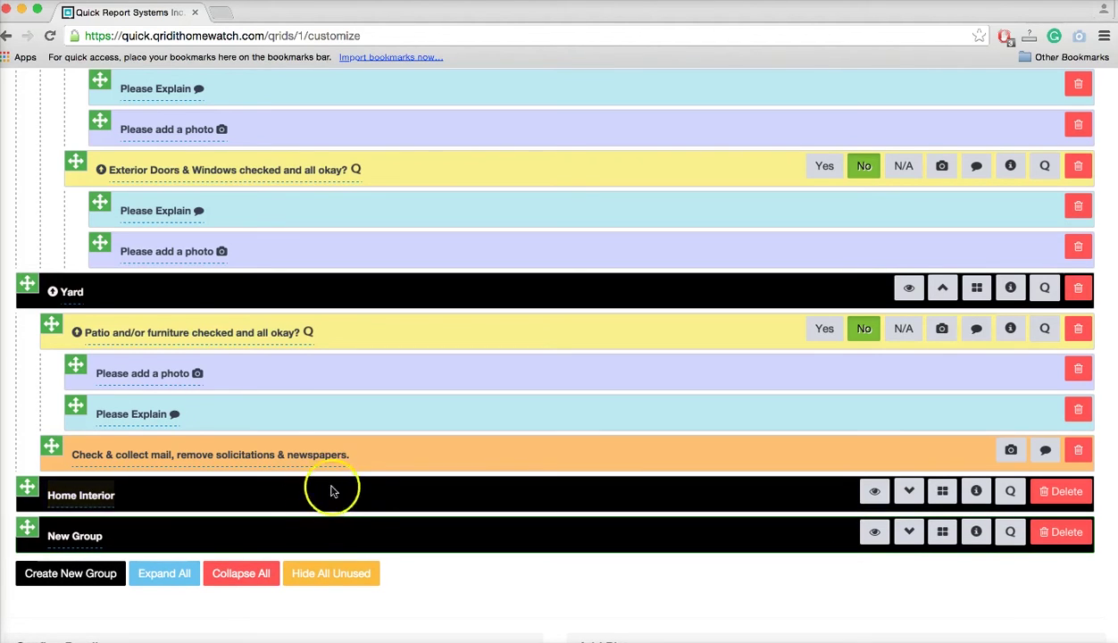
{"action": "left_click", "coordinate": [89, 535]}
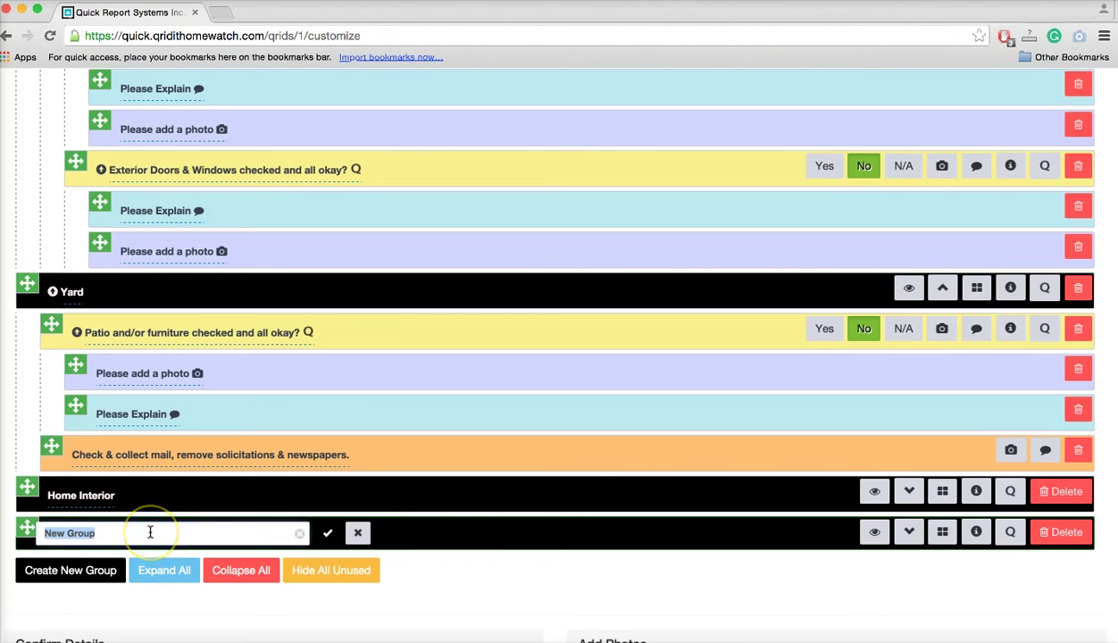
{"action": "type", "text": "Garage"}
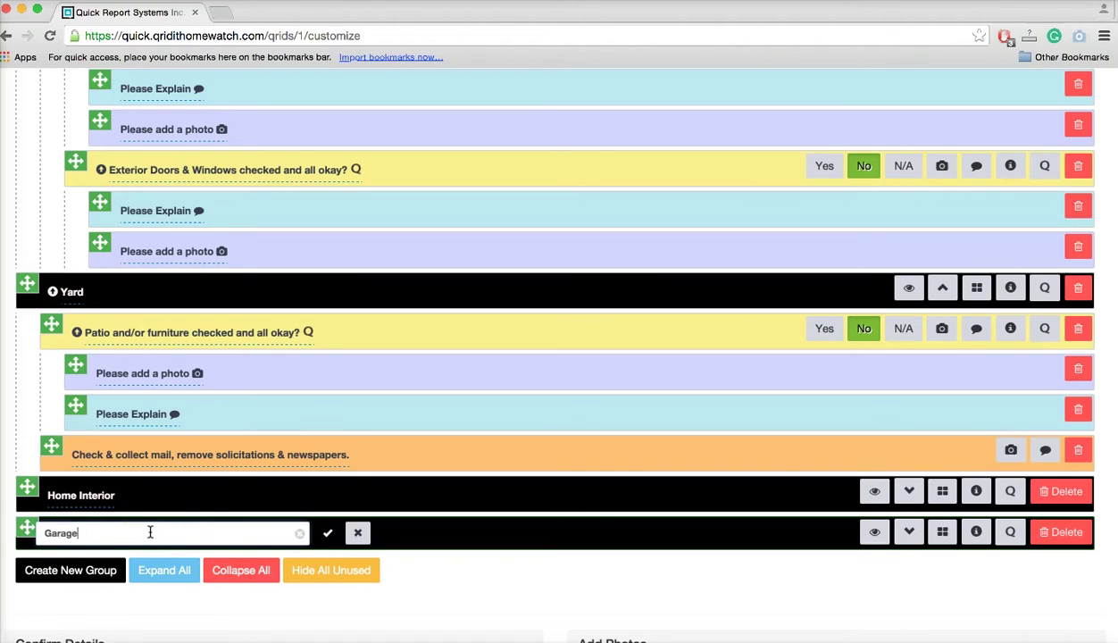
{"action": "left_click", "coordinate": [328, 540]}
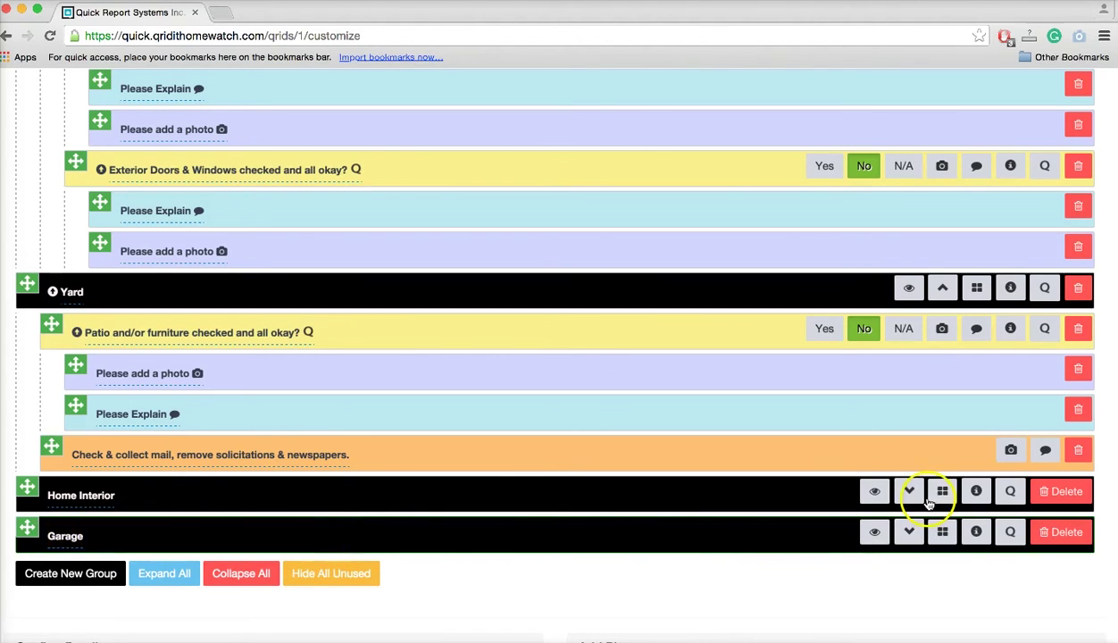
{"action": "left_click", "coordinate": [909, 288]}
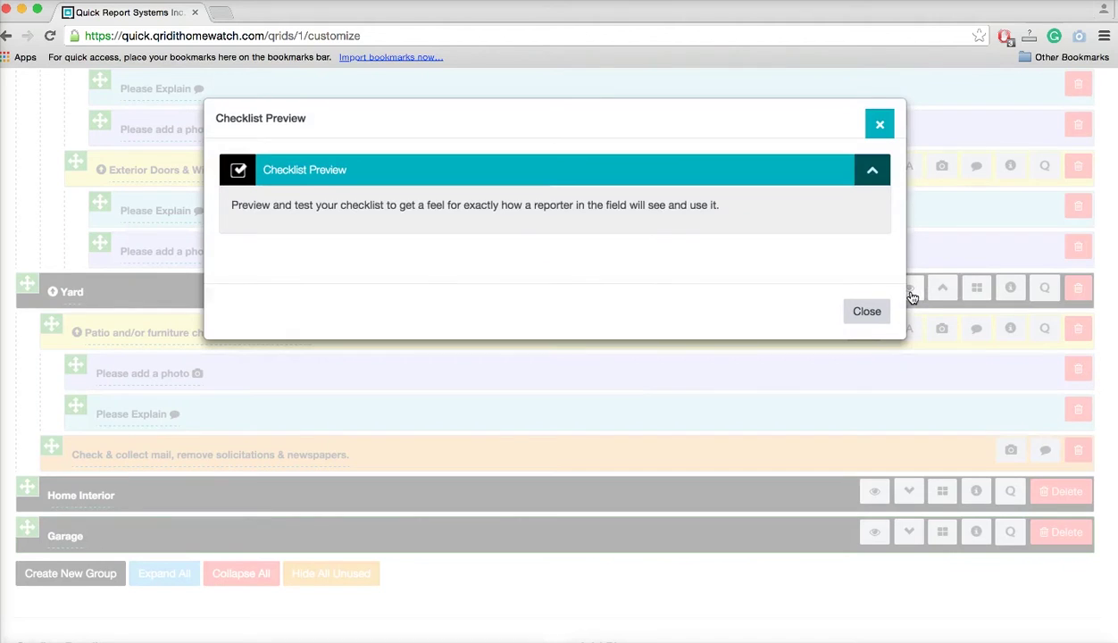
{"action": "left_click", "coordinate": [860, 312]}
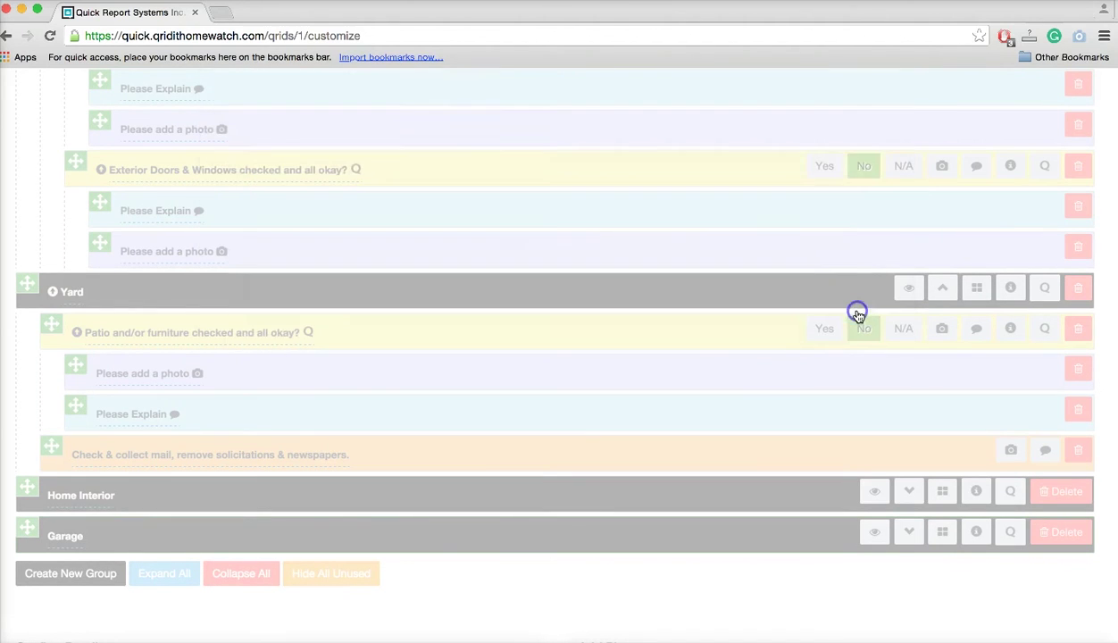
{"action": "left_click", "coordinate": [863, 400]}
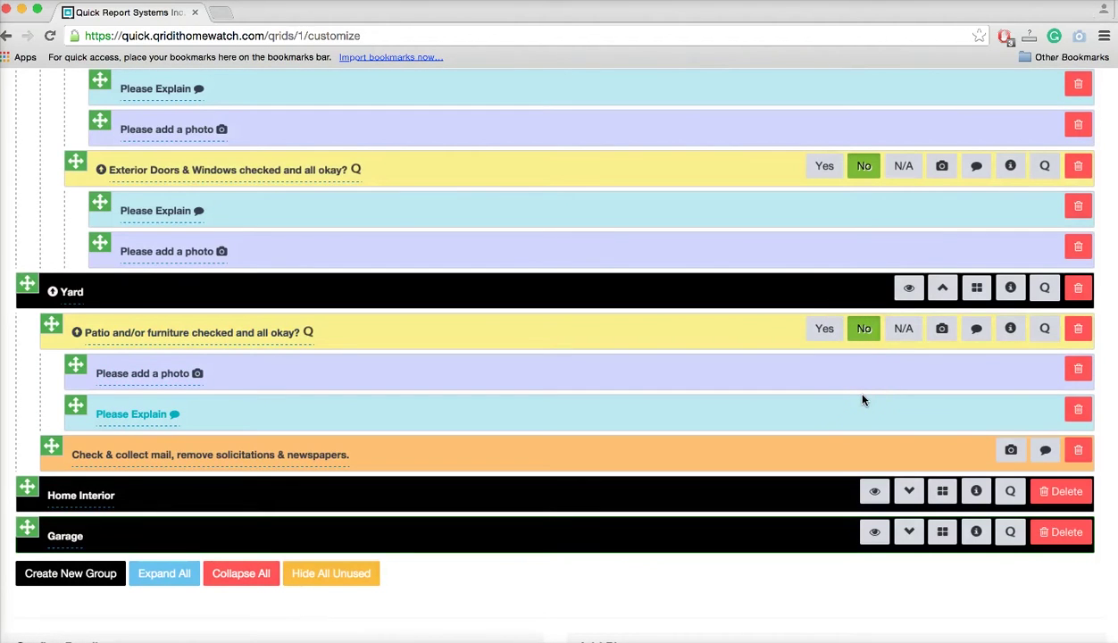
{"action": "scroll", "coordinate": [863, 400], "scroll_direction": "down", "scroll_amount": 1}
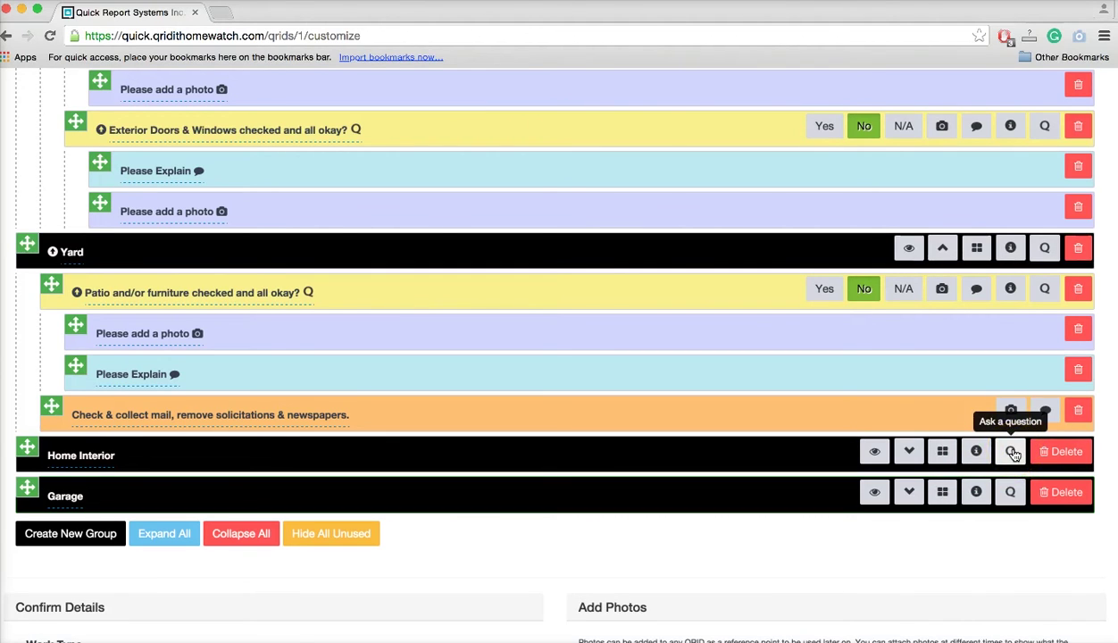
Create Kitchen and Bathrooms sub-groups under Home Interior.
{"action": "left_click", "coordinate": [1070, 454]}
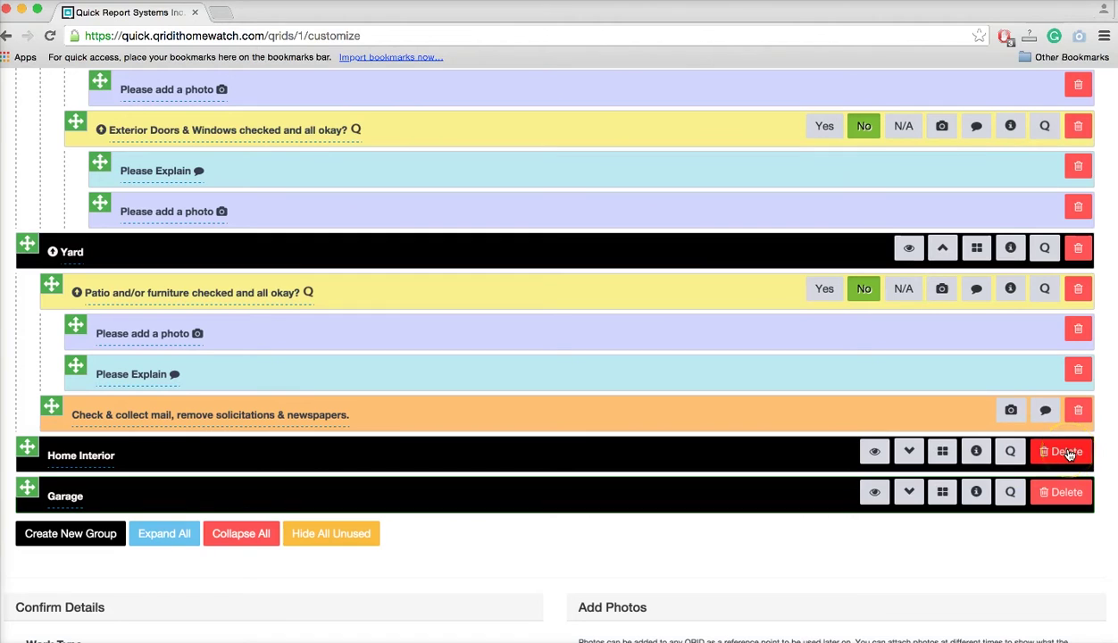
{"action": "left_click", "coordinate": [943, 453]}
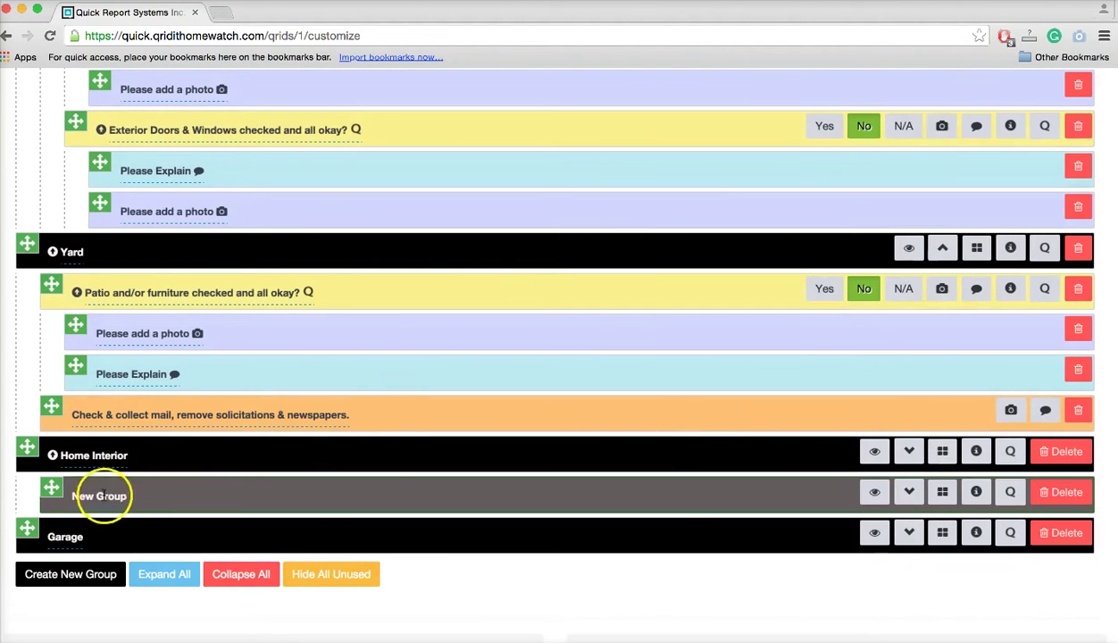
{"action": "left_click", "coordinate": [115, 494]}
{"action": "type", "text": "Kitchen"}
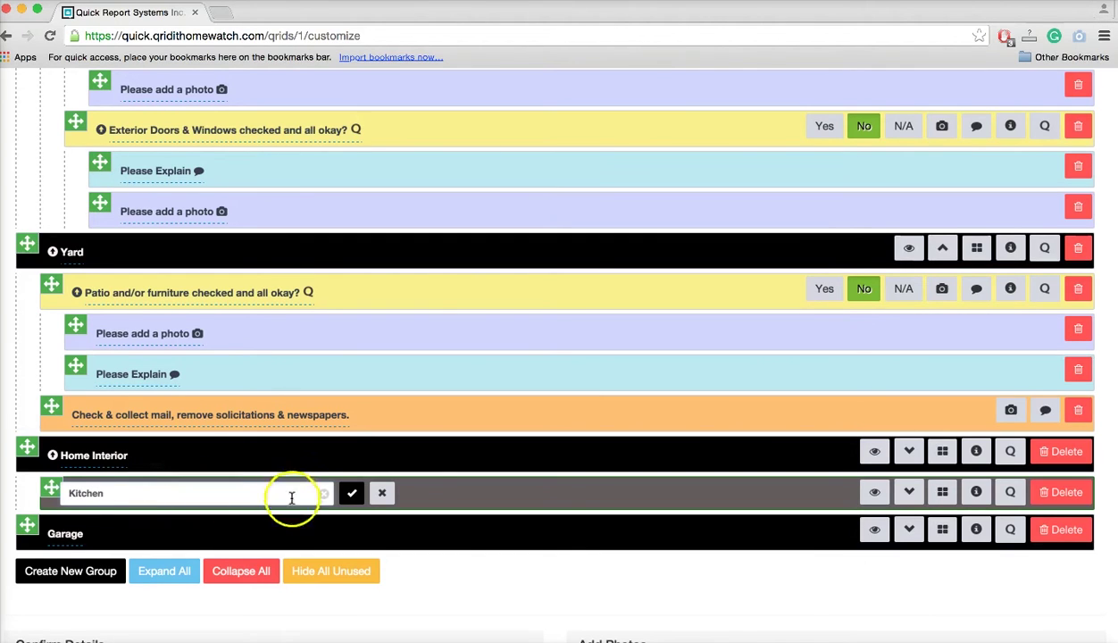
{"action": "left_click", "coordinate": [352, 493]}
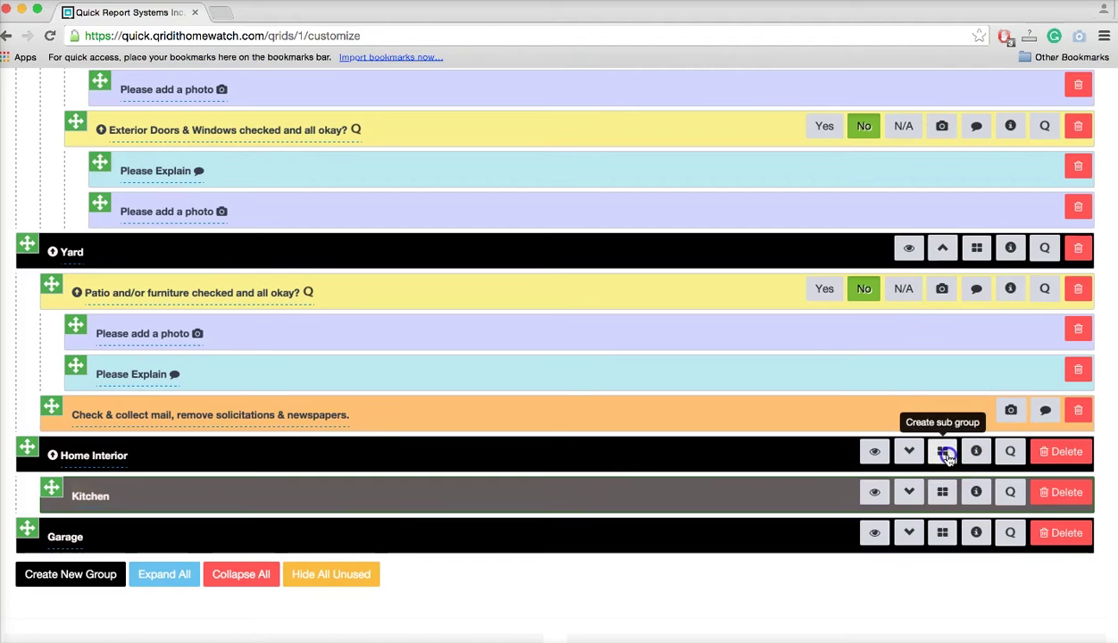
{"action": "left_click", "coordinate": [943, 452]}
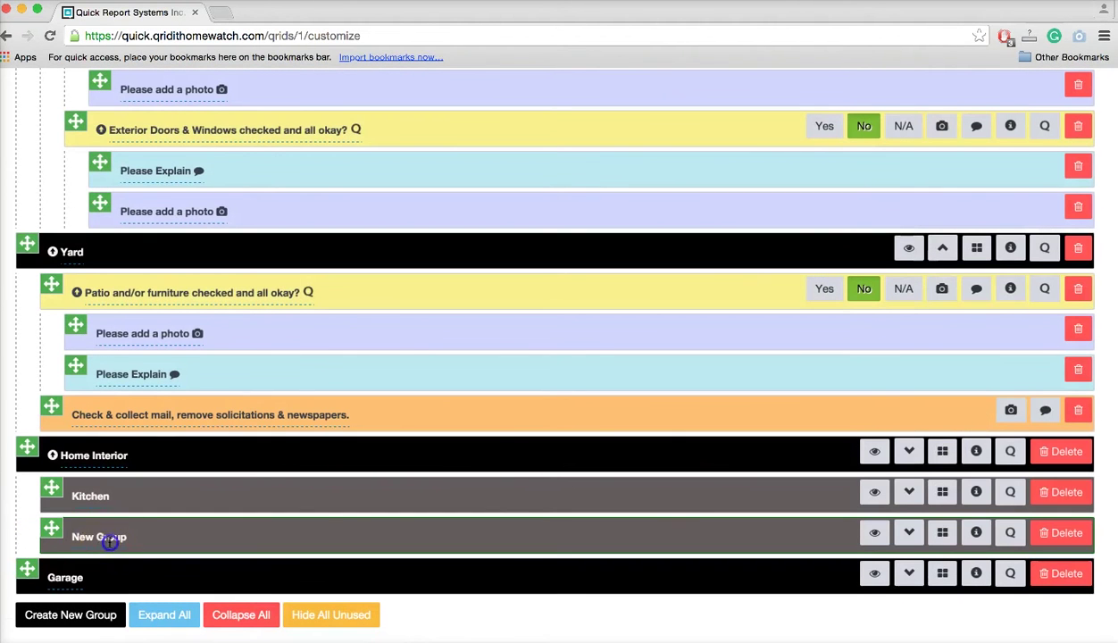
{"action": "left_click", "coordinate": [109, 538]}
{"action": "type", "text": "Bathrooms"}
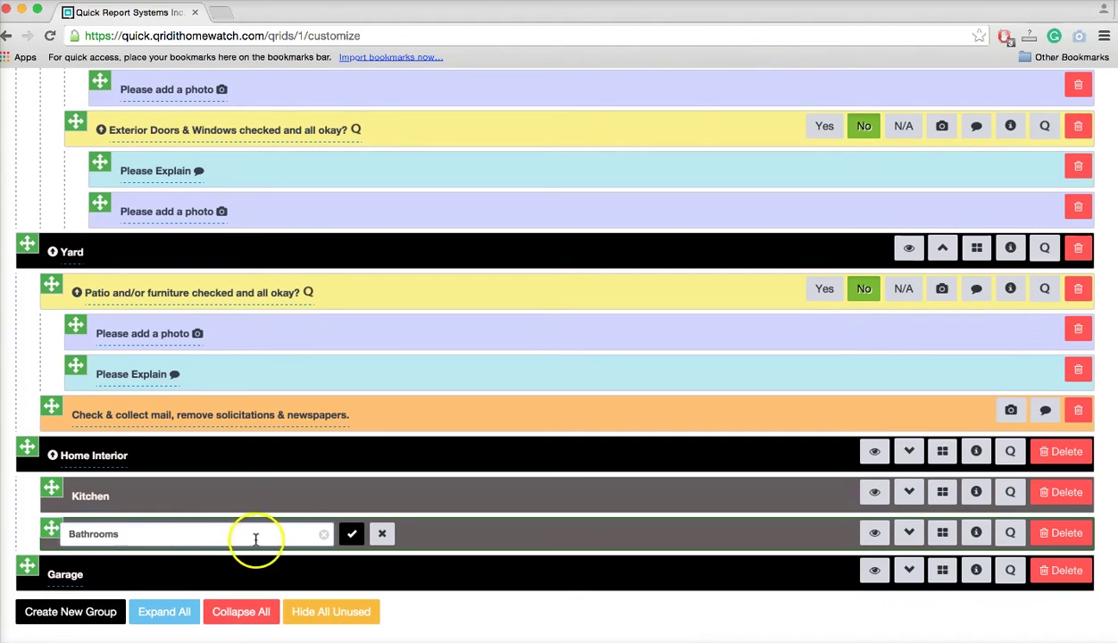
{"action": "left_click", "coordinate": [349, 535]}
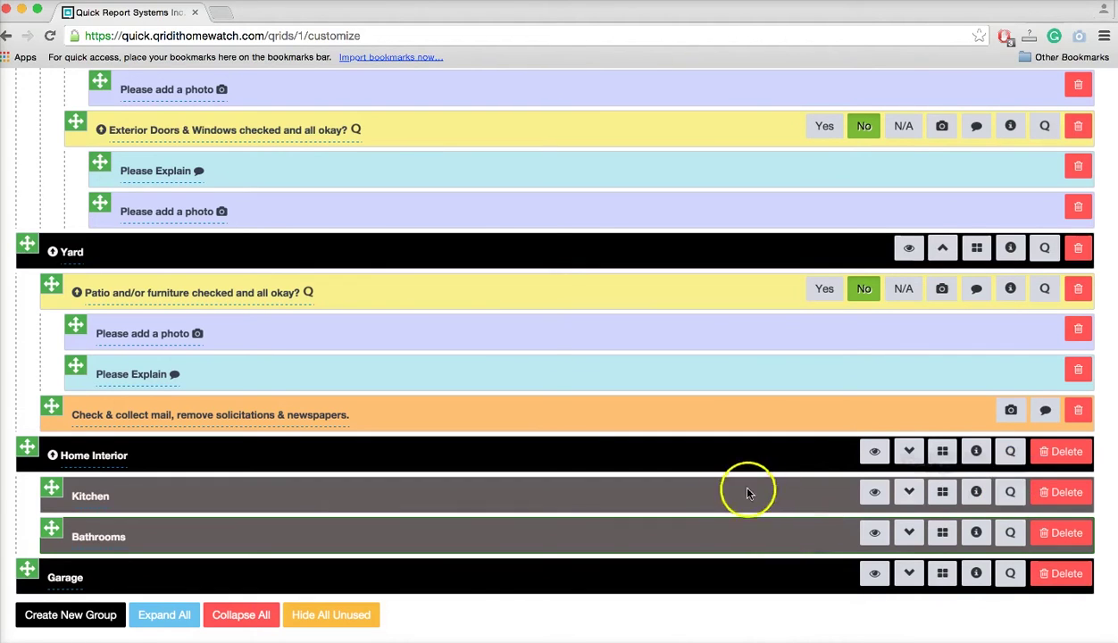
Add 'Are there any leaks?' to Kitchen, with Yes requiring a photo and explanation.
{"action": "left_click", "coordinate": [1012, 494]}
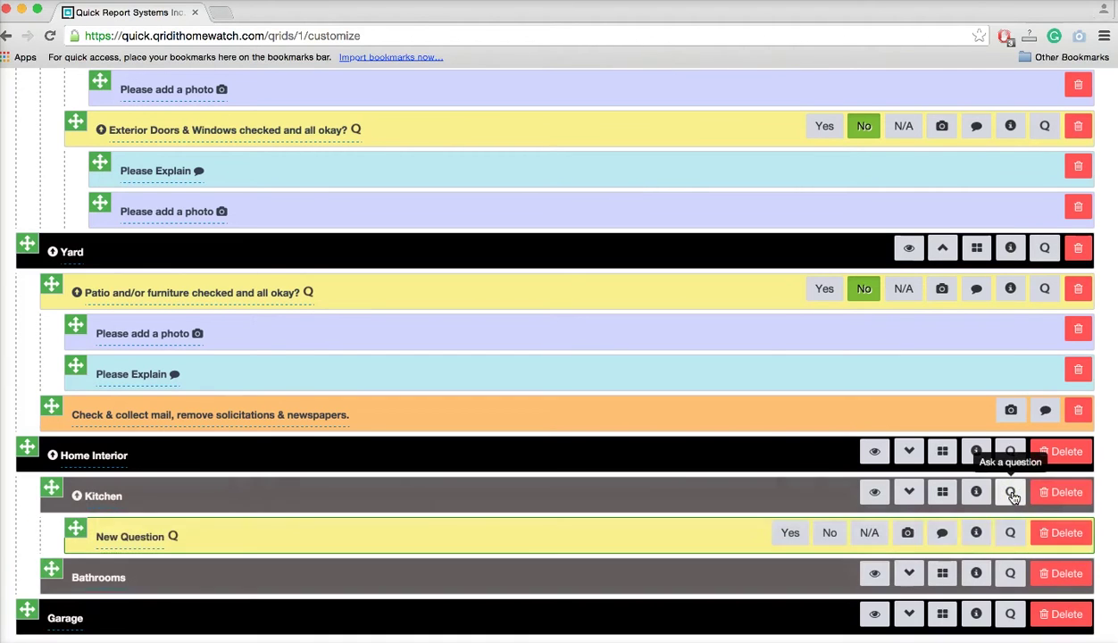
{"action": "left_click", "coordinate": [140, 536]}
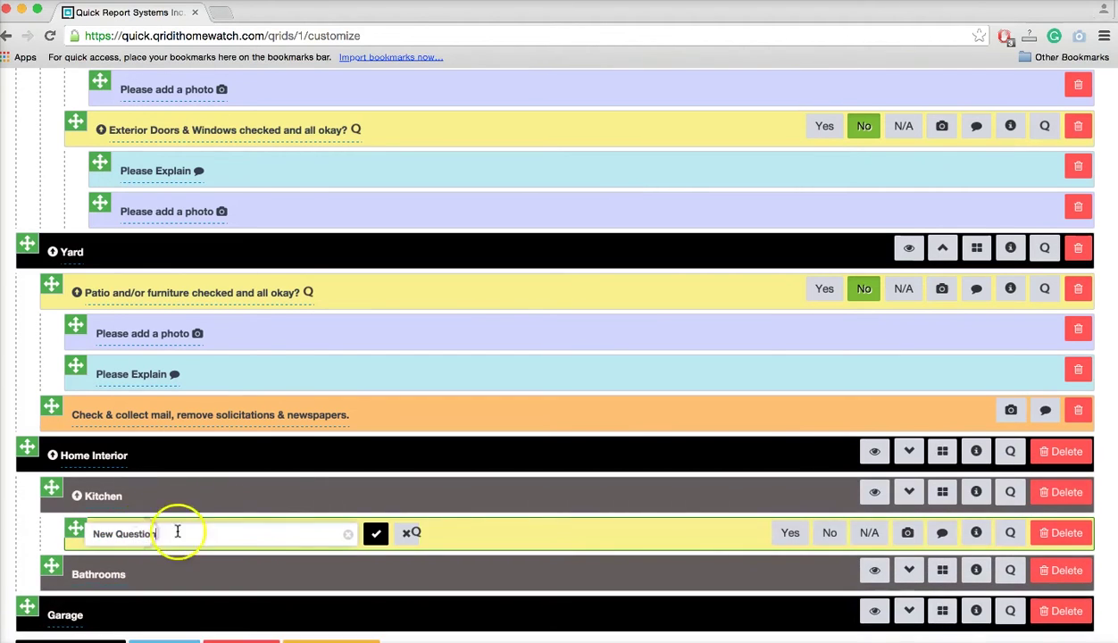
{"action": "type", "text": "Are th"}
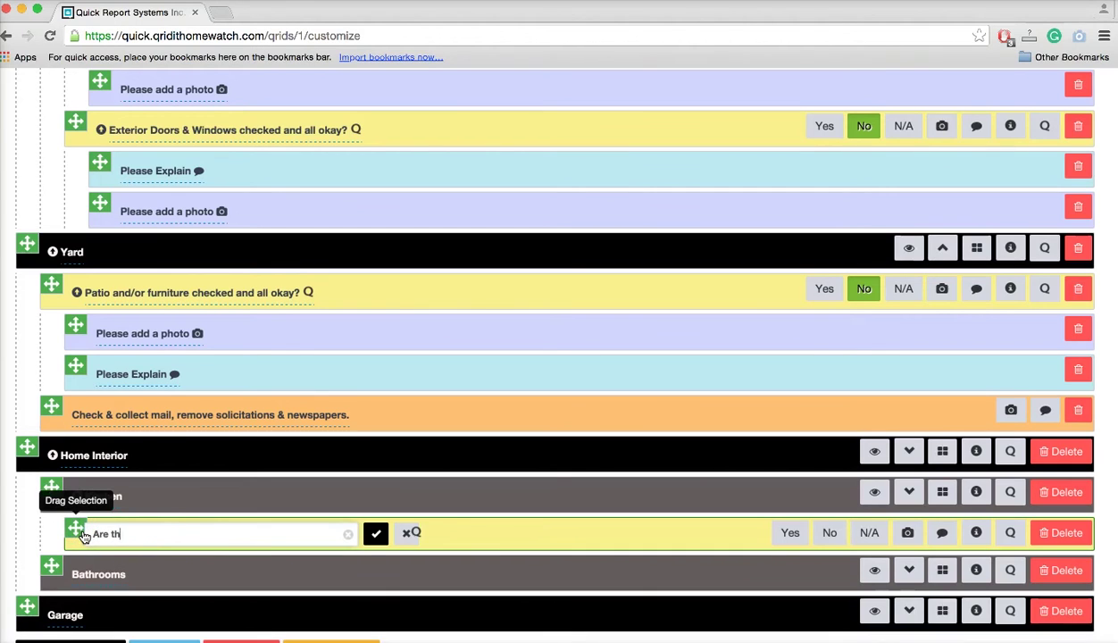
{"action": "type", "text": "ere any leaks?"}
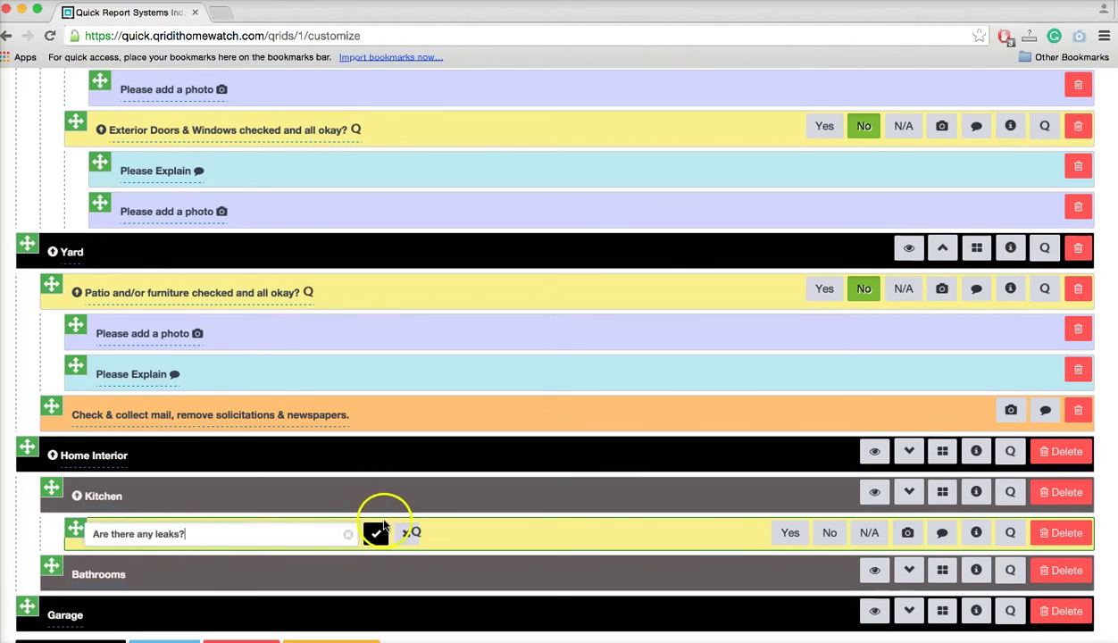
{"action": "left_click", "coordinate": [376, 533]}
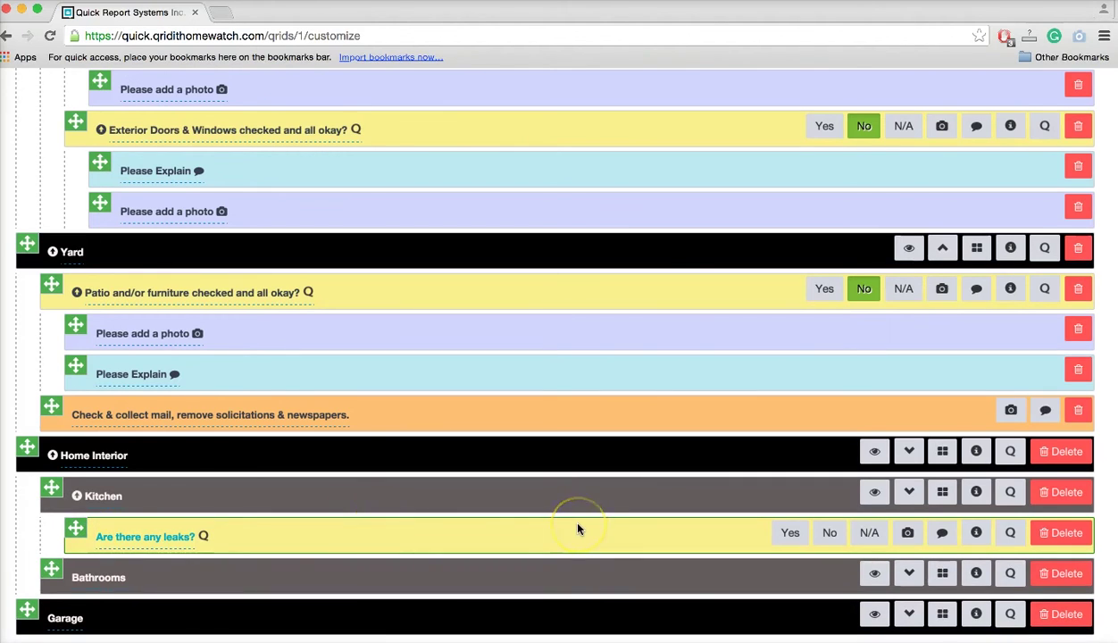
{"action": "left_click", "coordinate": [789, 534]}
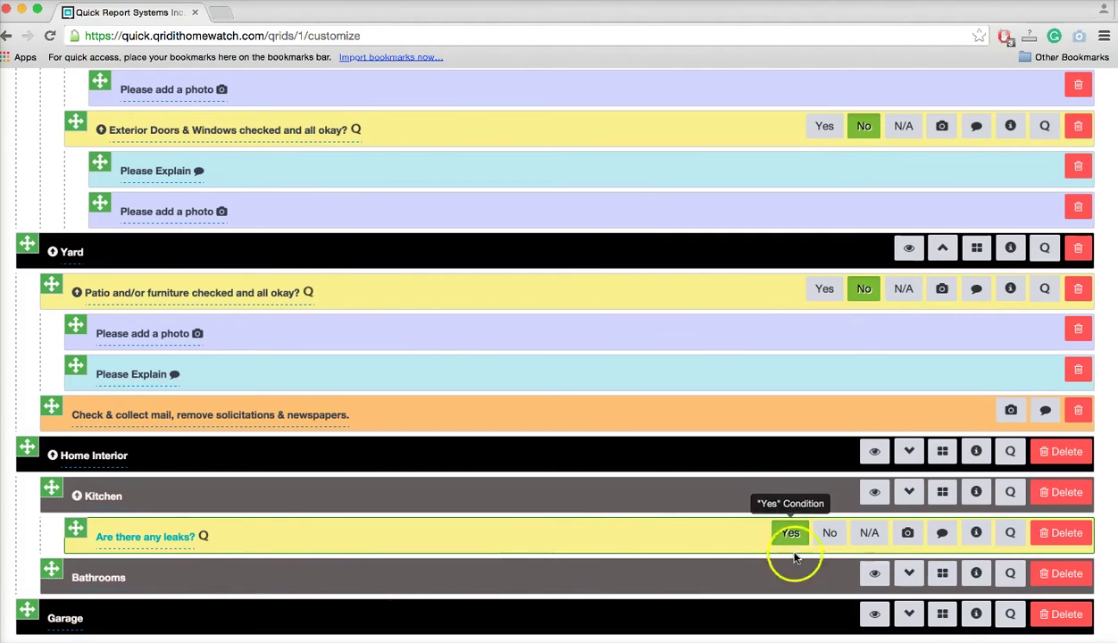
{"action": "left_click", "coordinate": [908, 533]}
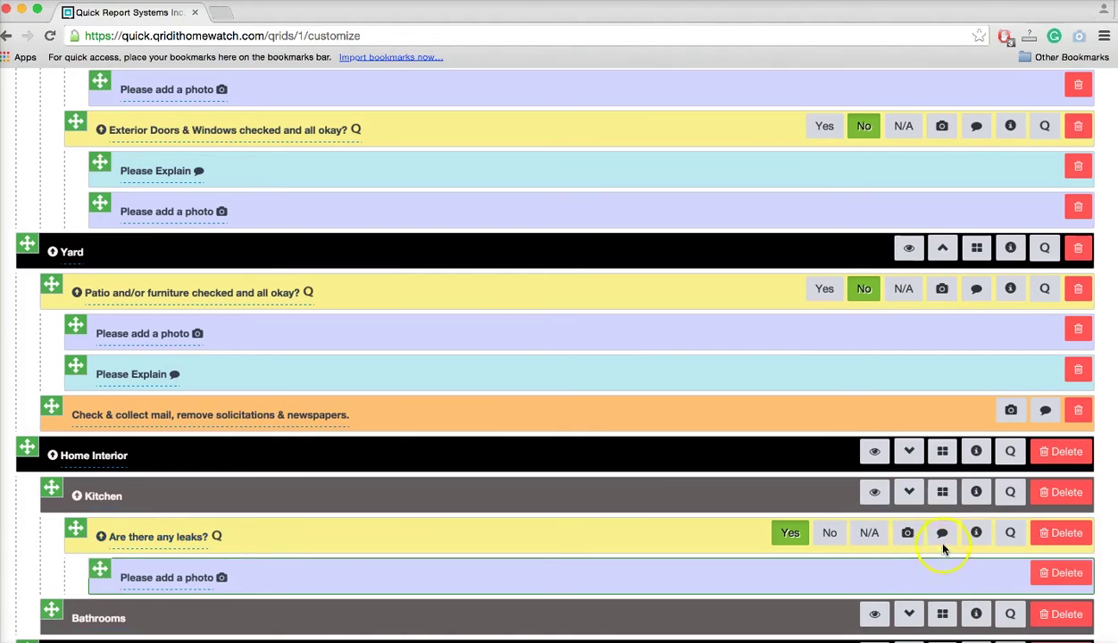
{"action": "left_click", "coordinate": [942, 536]}
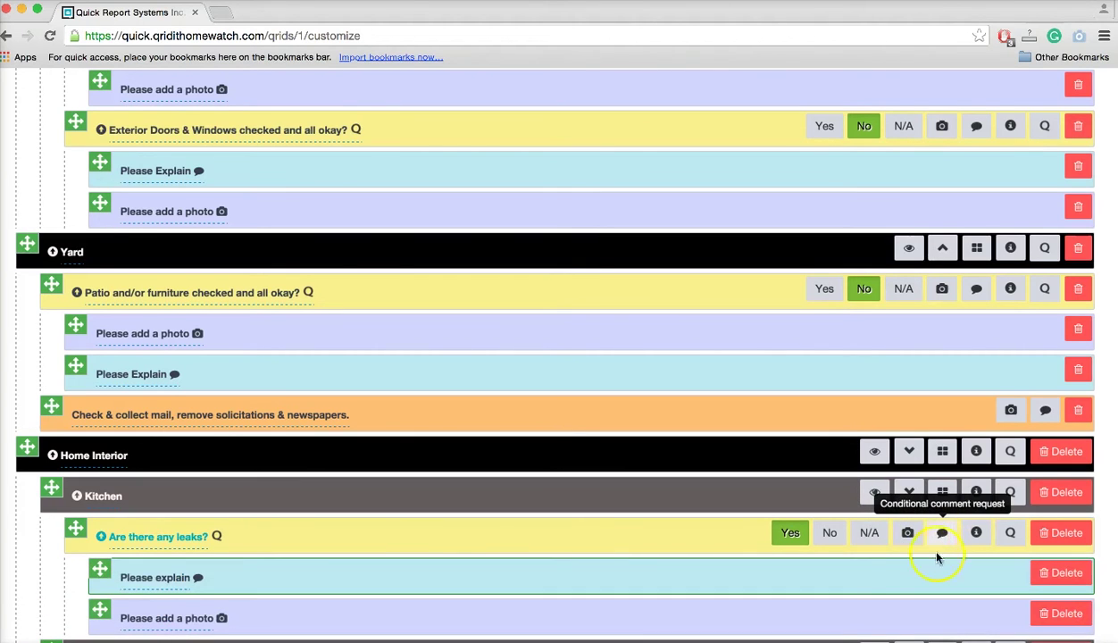
{"action": "scroll", "coordinate": [846, 589], "scroll_direction": "down", "scroll_amount": 2}
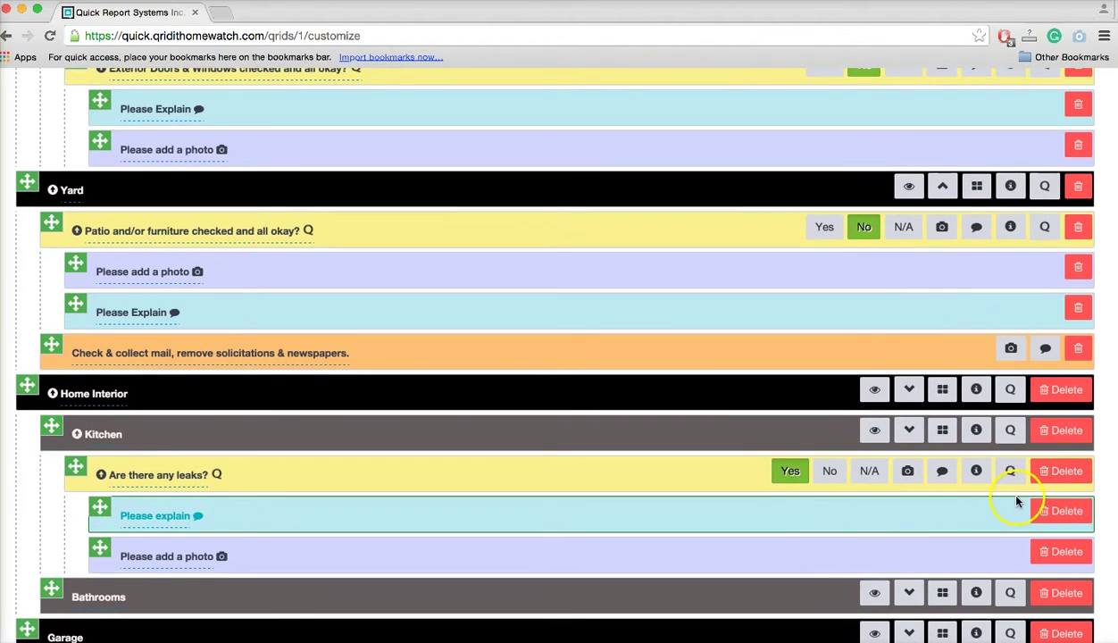
{"action": "left_click", "coordinate": [876, 392]}
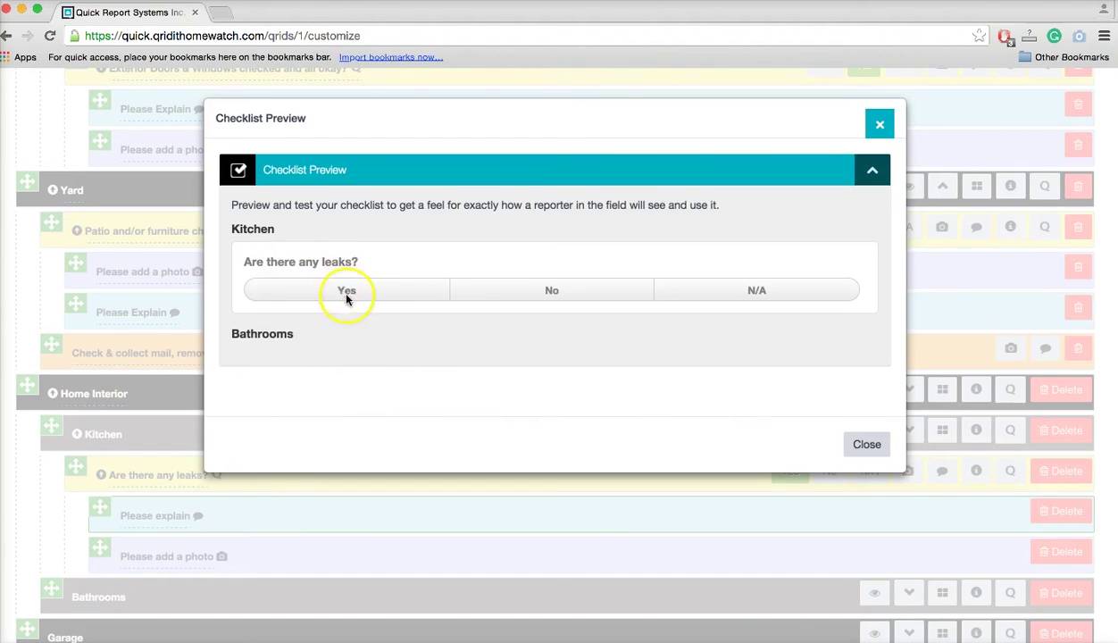
{"action": "left_click", "coordinate": [518, 292]}
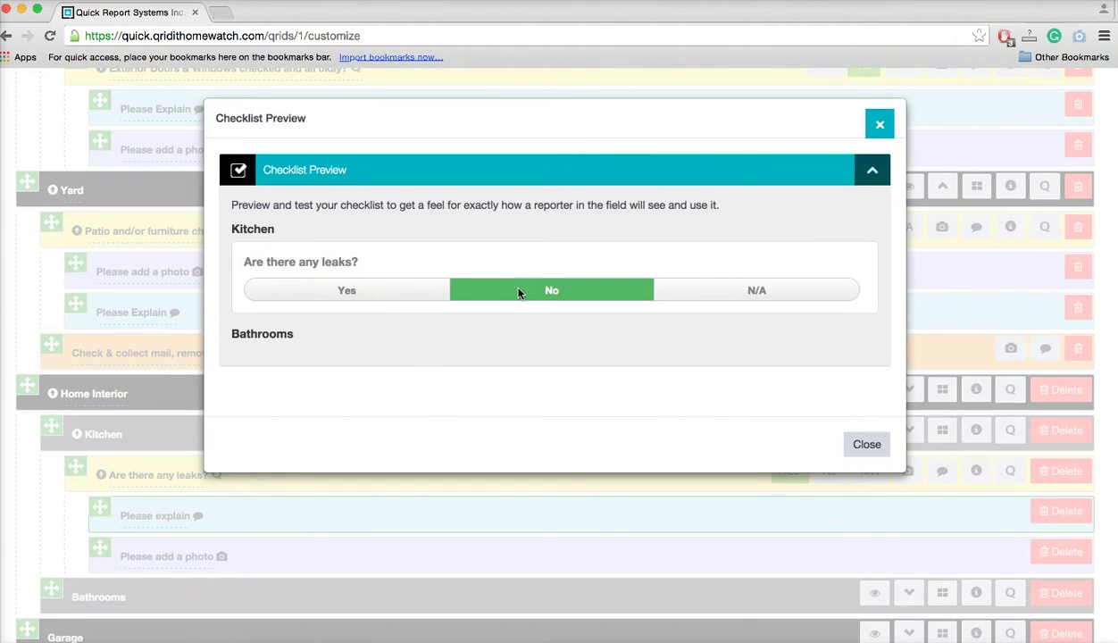
{"action": "left_click", "coordinate": [720, 287]}
{"action": "left_click", "coordinate": [365, 338]}
{"action": "left_click", "coordinate": [378, 297]}
{"action": "left_click", "coordinate": [328, 357]}
{"action": "type", "text": "knvkvk"}
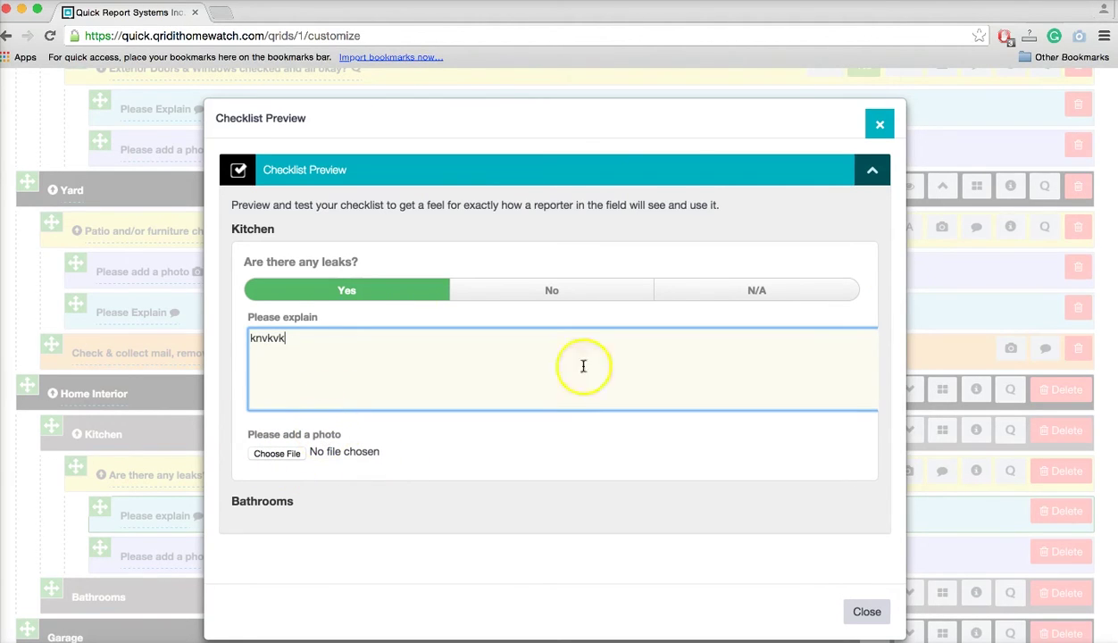
{"action": "left_click", "coordinate": [880, 127]}
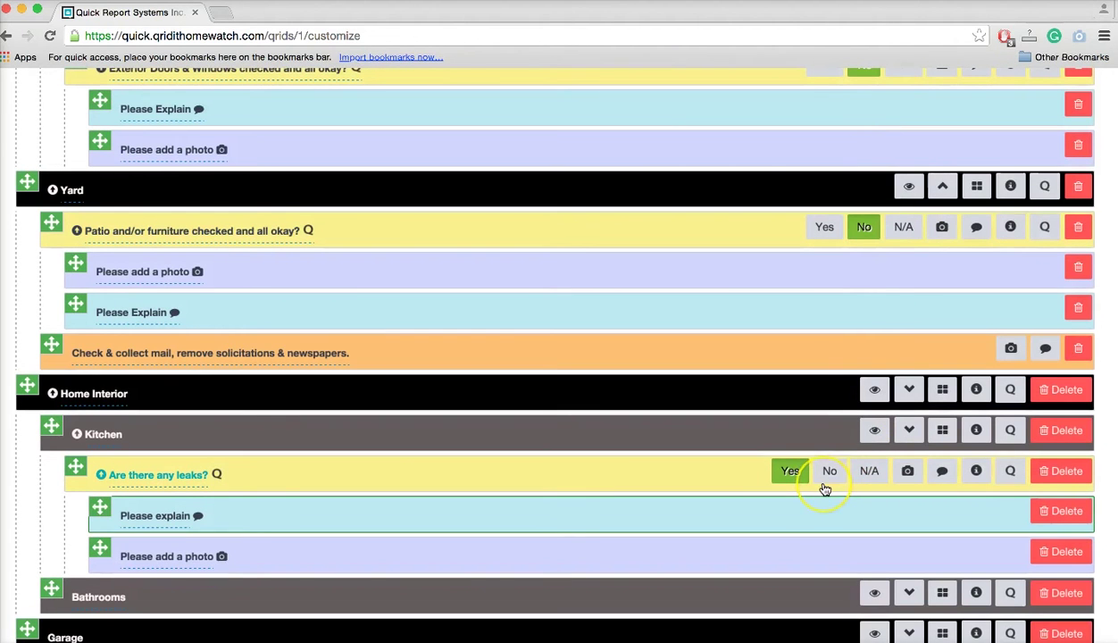
{"action": "scroll", "coordinate": [825, 490], "scroll_direction": "down", "scroll_amount": 3}
{"action": "left_click", "coordinate": [644, 499]}
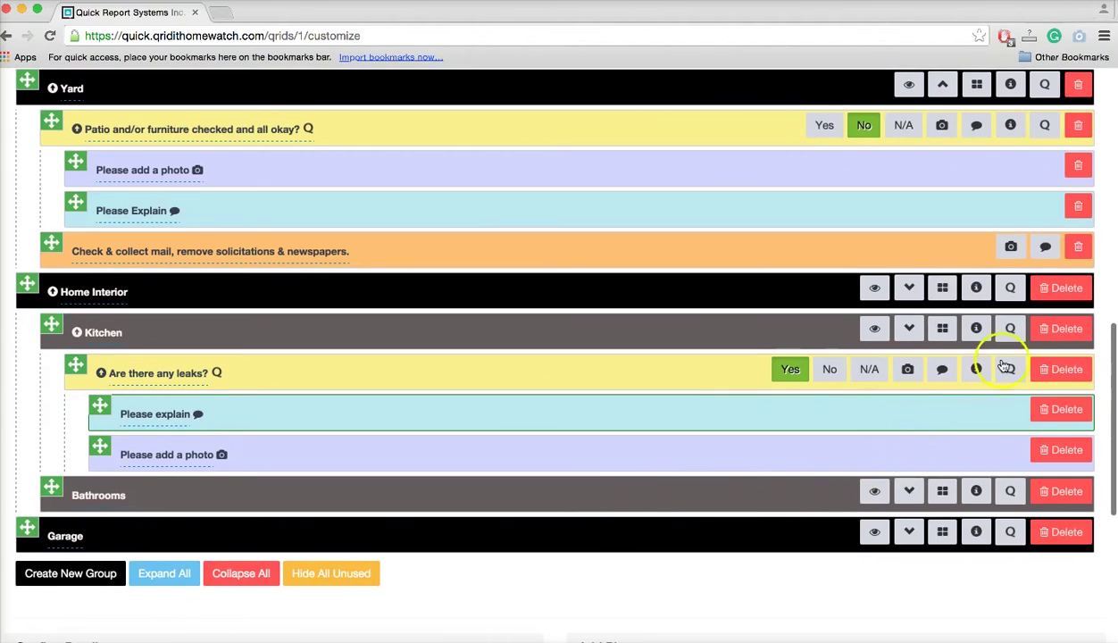
{"action": "left_click", "coordinate": [1012, 328]}
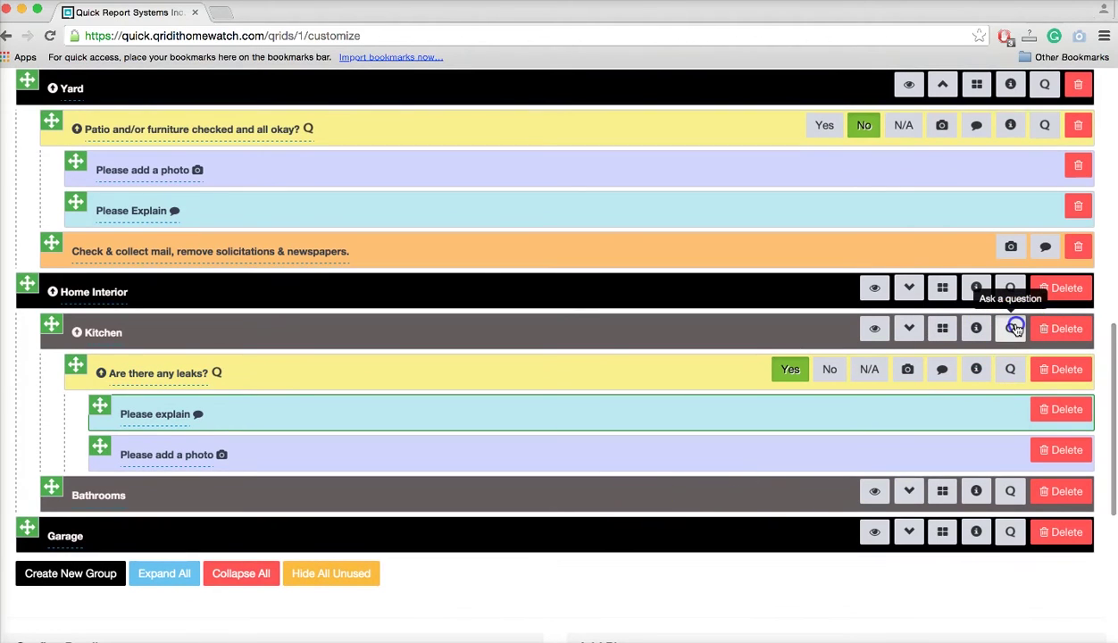
{"action": "left_click_drag", "start_coordinate": [1014, 324], "coordinate": [997, 382]}
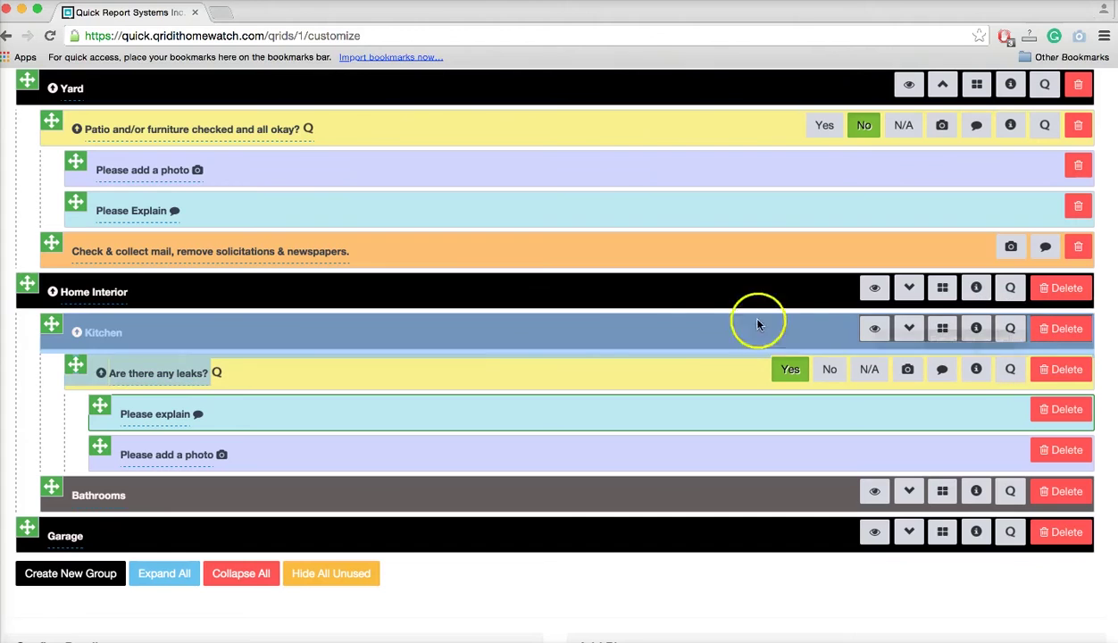
{"action": "left_click", "coordinate": [724, 327]}
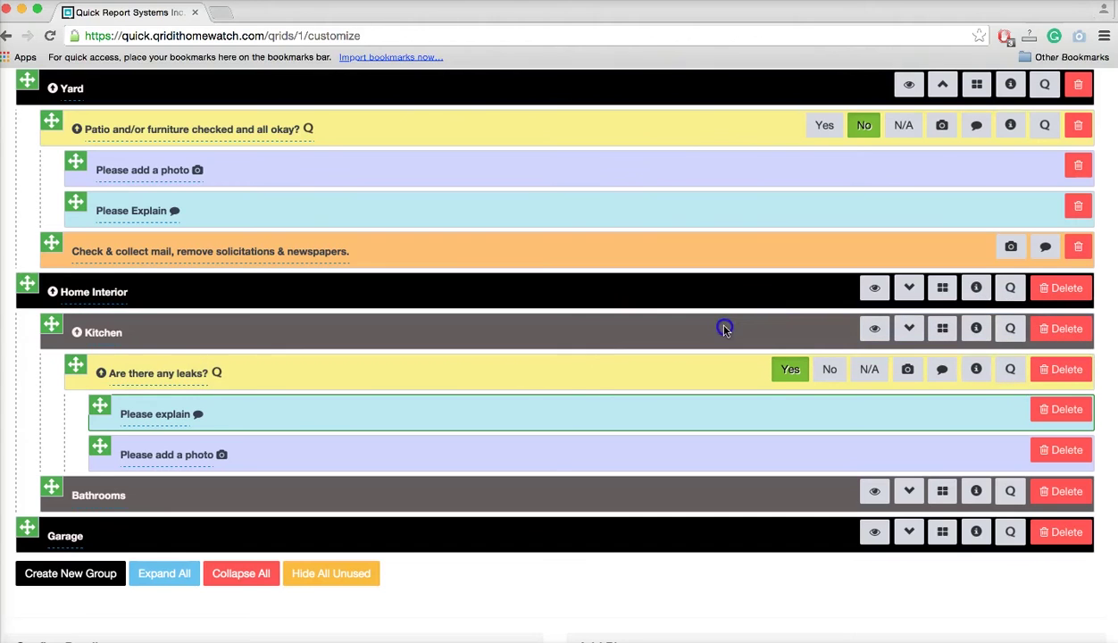
{"action": "left_click", "coordinate": [1013, 333]}
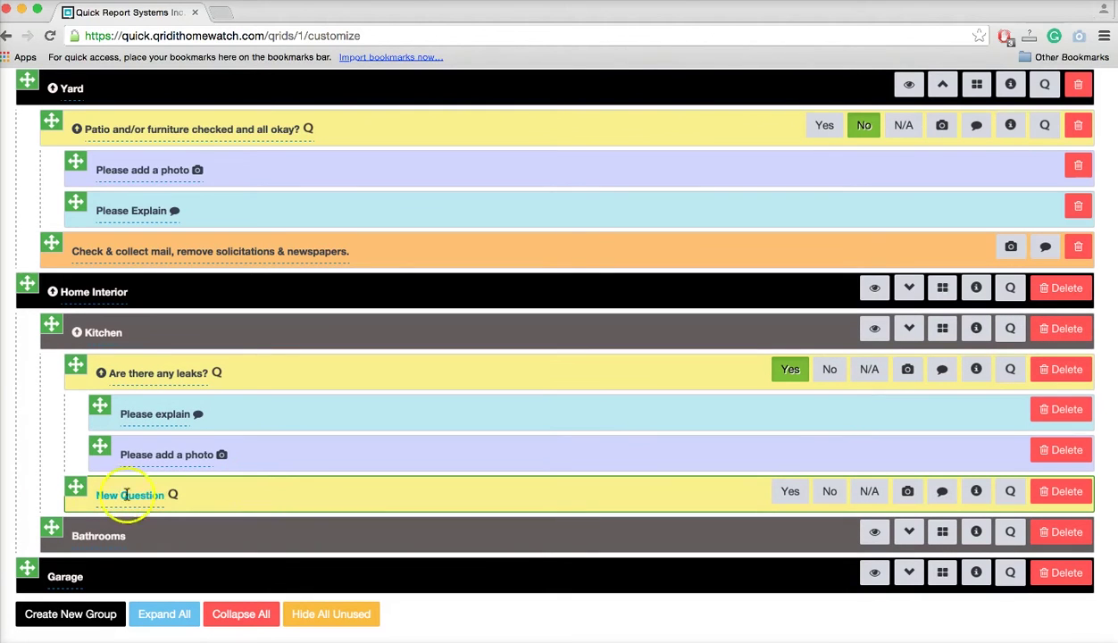
Word the question 'Did you run the taps and was there any leak', Yes requiring photo and explanation.
{"action": "left_click", "coordinate": [146, 500]}
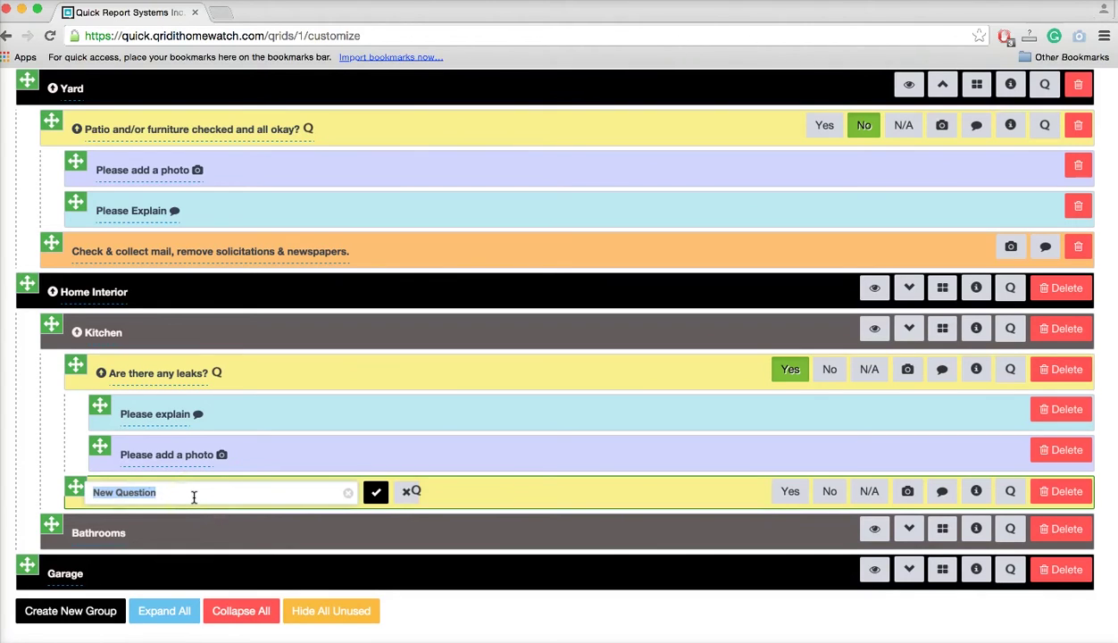
{"action": "type", "text": "Did you"}
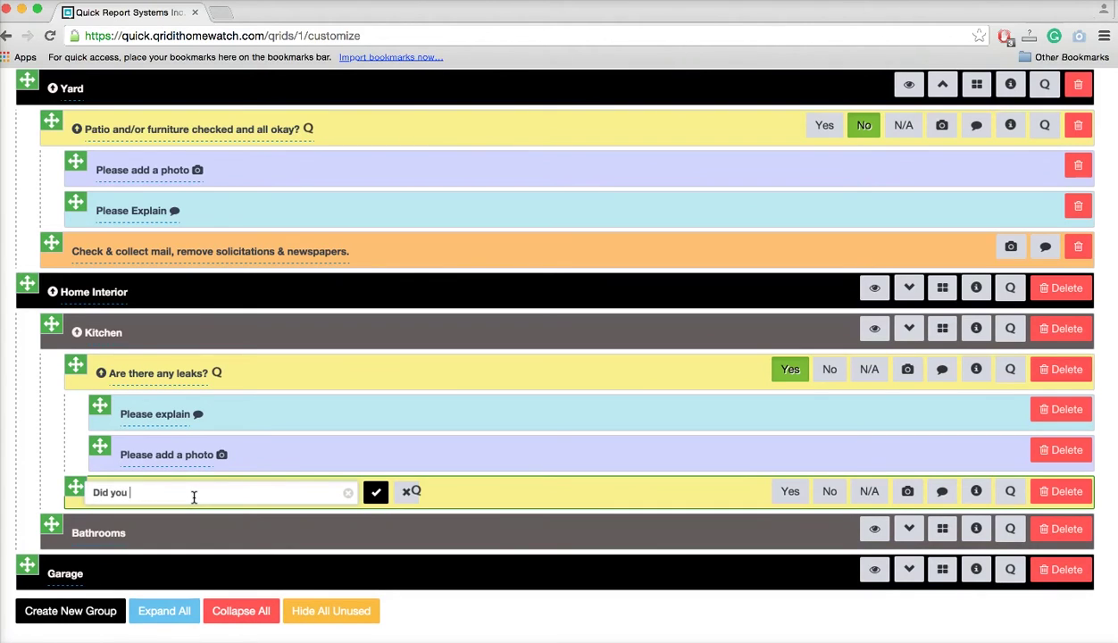
{"action": "type", "text": " run the taps and was there any leaks?"}
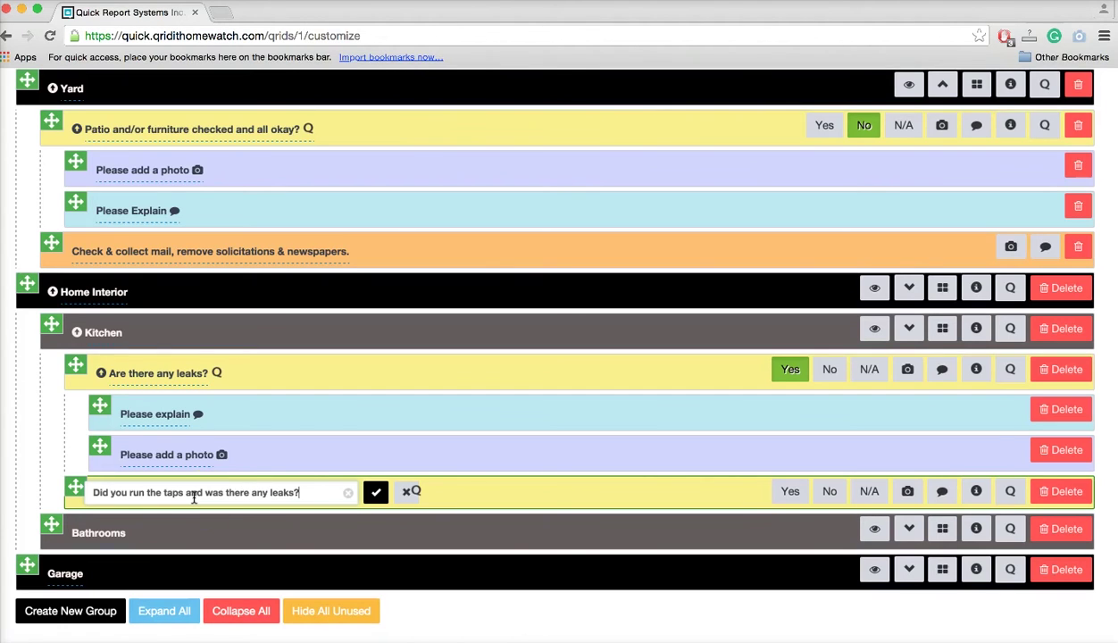
{"action": "left_click", "coordinate": [376, 492]}
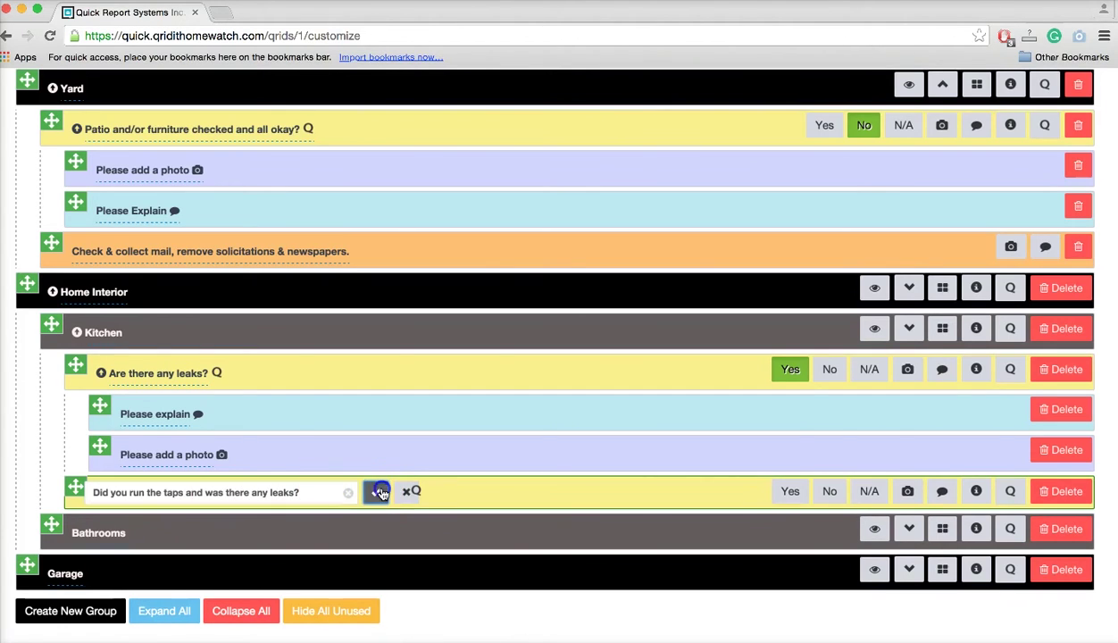
{"action": "left_click", "coordinate": [791, 494]}
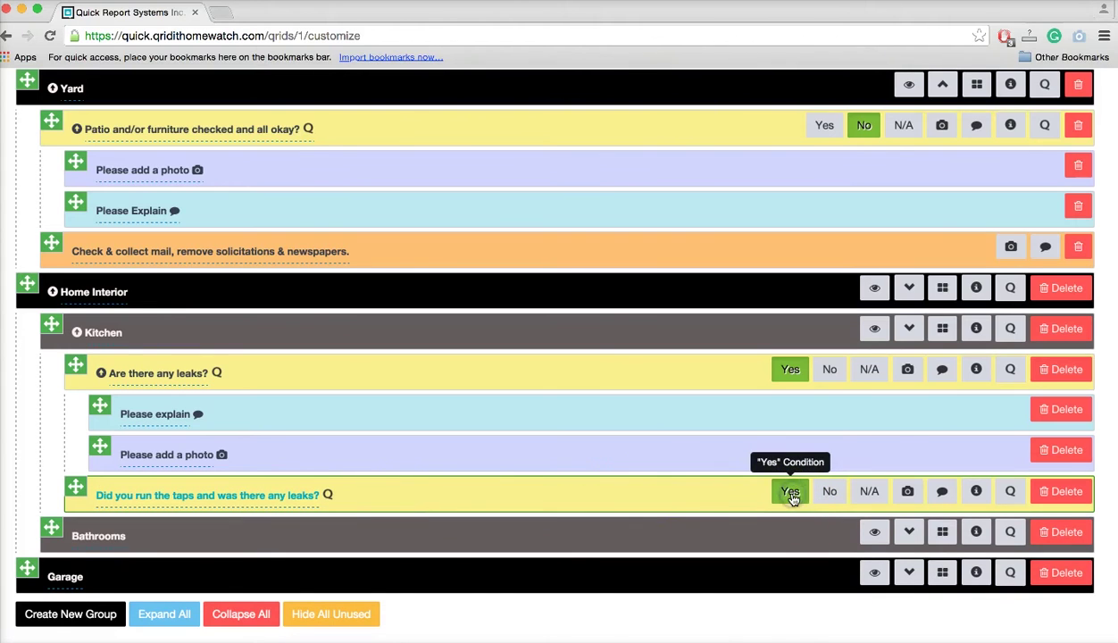
{"action": "left_click", "coordinate": [908, 499]}
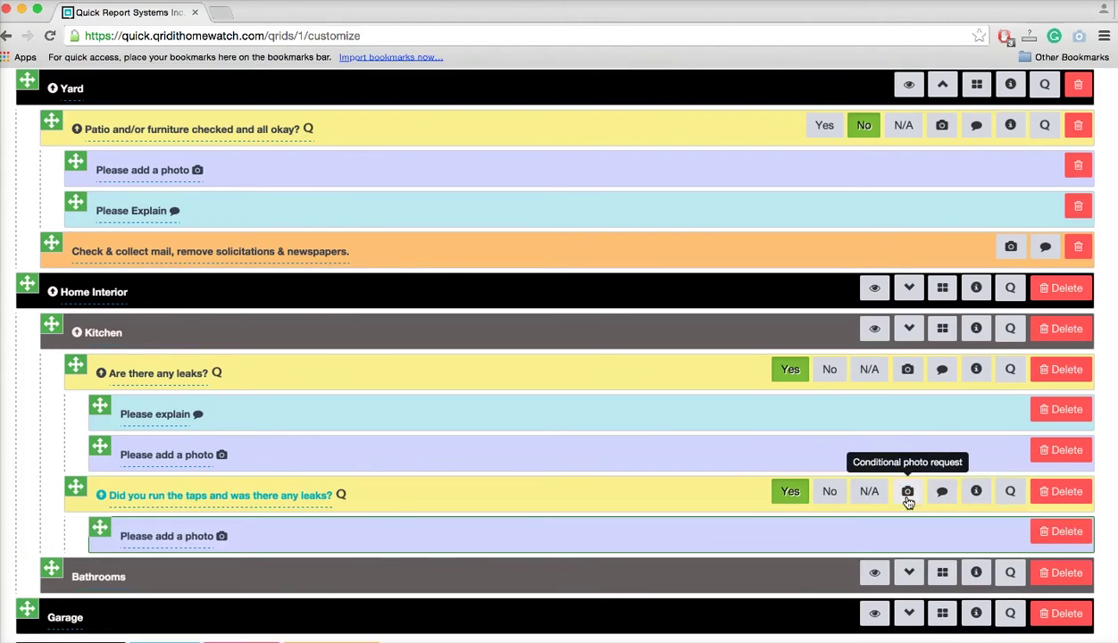
{"action": "left_click", "coordinate": [944, 496]}
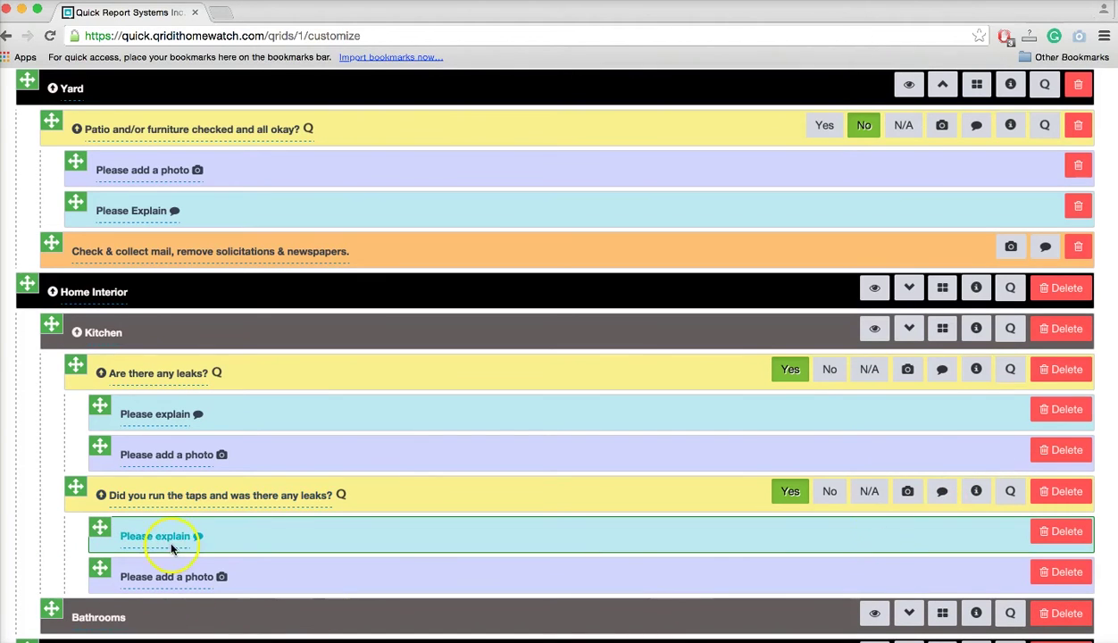
Change the explanation prompt to 'Please explain where the leak was found'.
{"action": "left_click", "coordinate": [154, 535]}
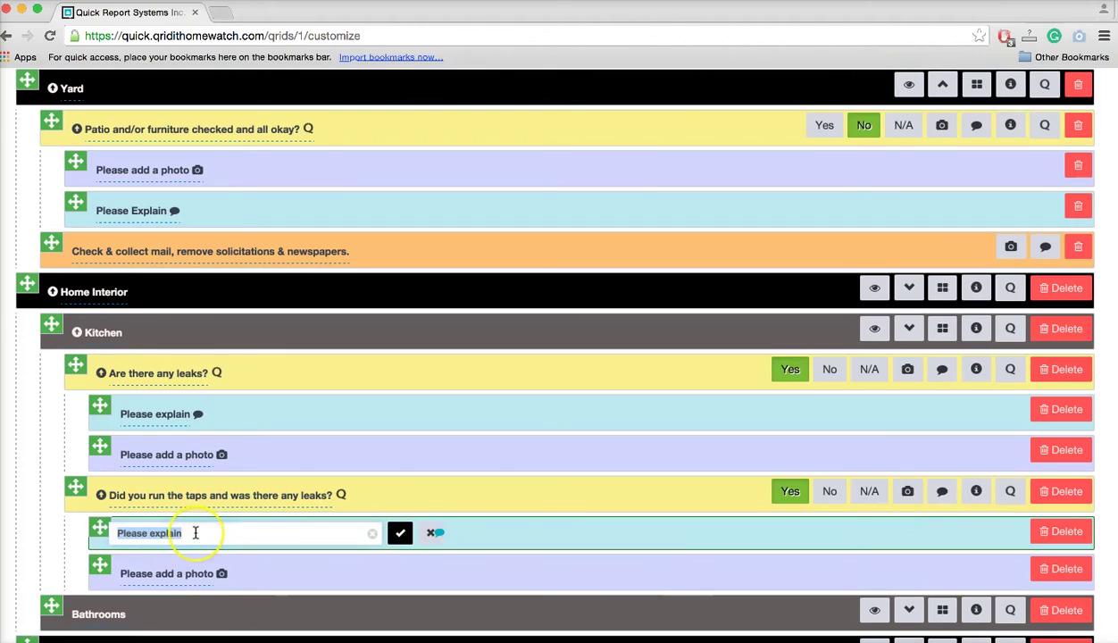
{"action": "left_click", "coordinate": [195, 533]}
{"action": "type", "text": "where the leak was found"}
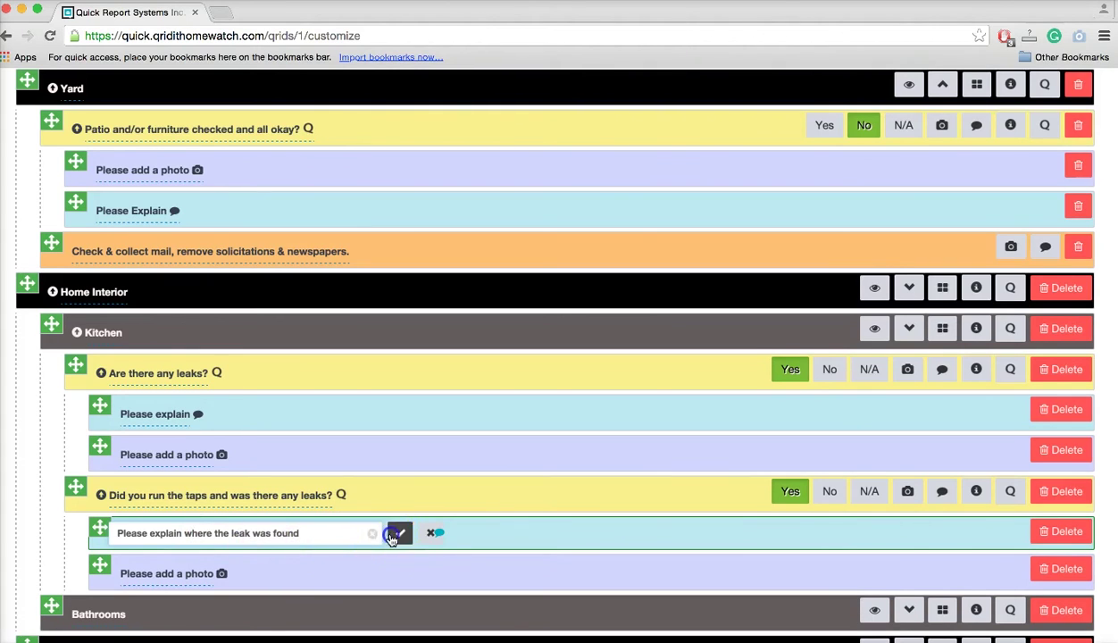
{"action": "left_click", "coordinate": [398, 533]}
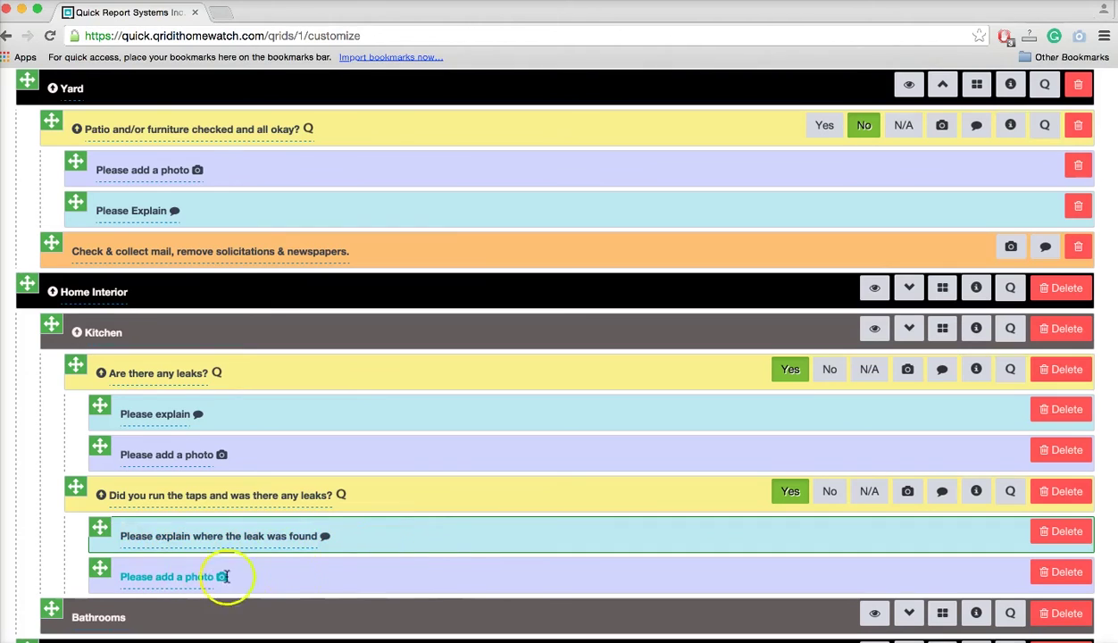
Add the instruction 'If leaks found call the pplumber' to the taps question, then preview Home Interior.
{"action": "left_click", "coordinate": [978, 491]}
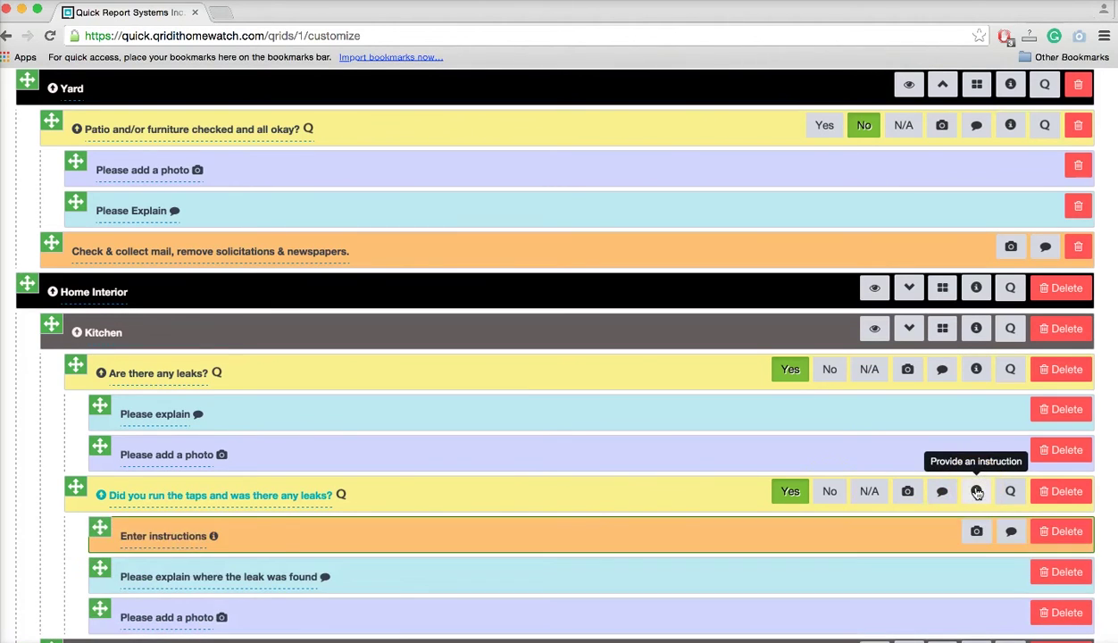
{"action": "left_click", "coordinate": [184, 534]}
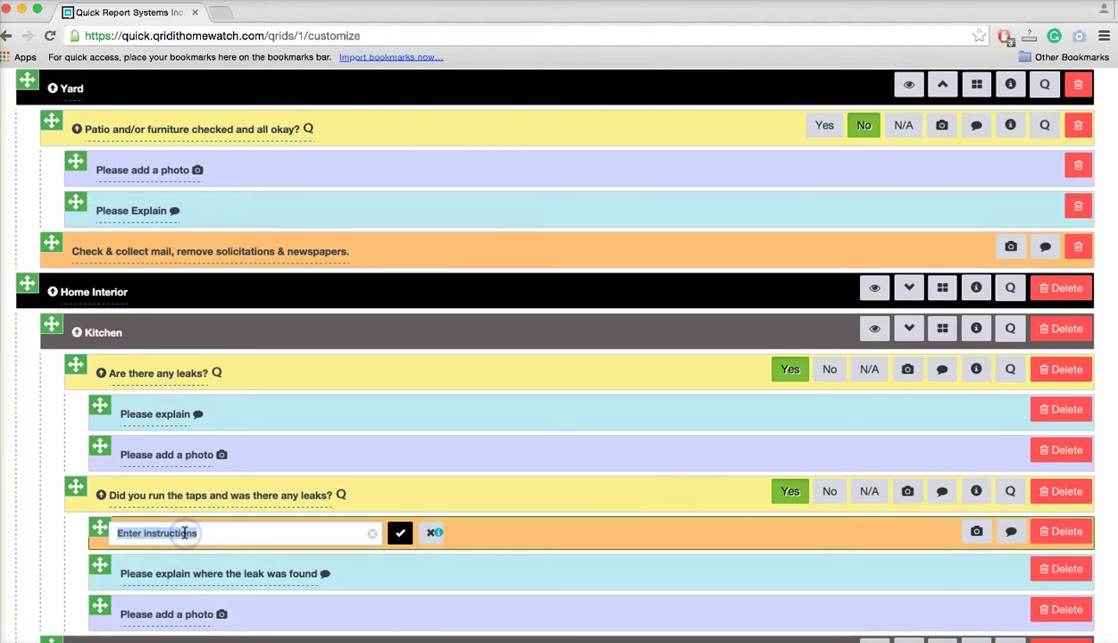
{"action": "type", "text": "If leaks fou"}
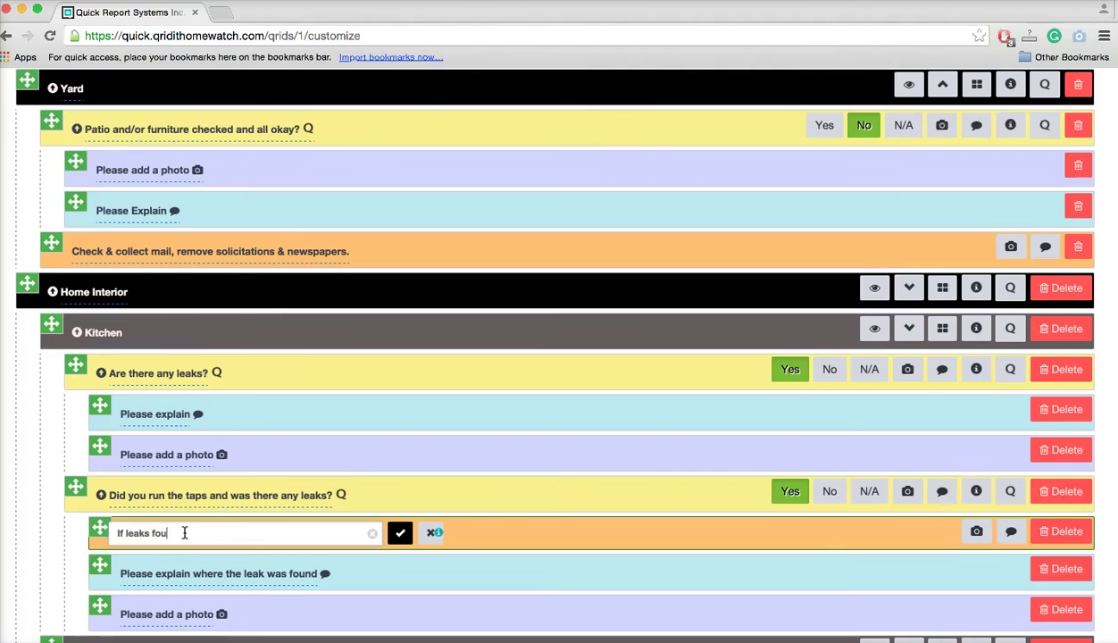
{"action": "type", "text": "nd call the pplumber"}
{"action": "left_click", "coordinate": [398, 533]}
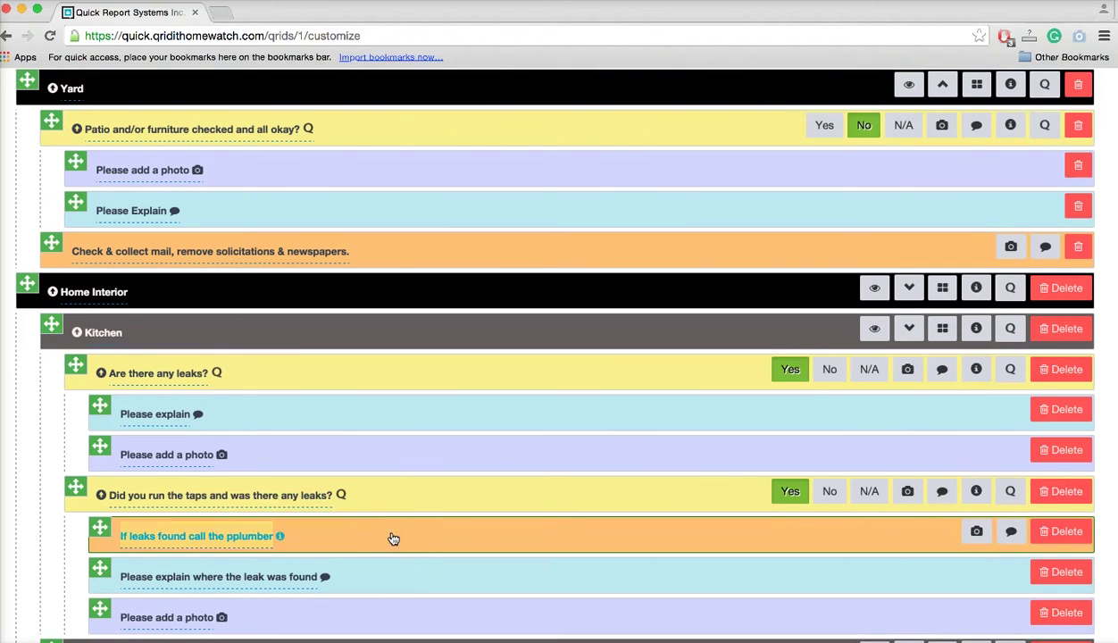
{"action": "left_click", "coordinate": [876, 291]}
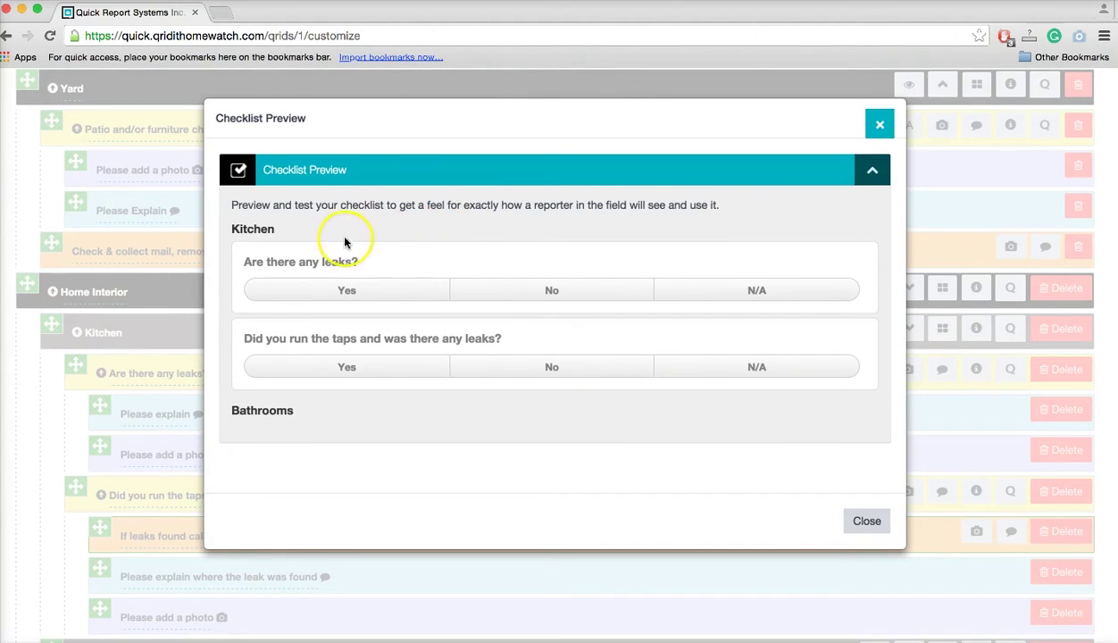
Answer No to leaks, Yes to the taps question, comment 'found a leak under the sink', then close.
{"action": "left_click", "coordinate": [583, 293]}
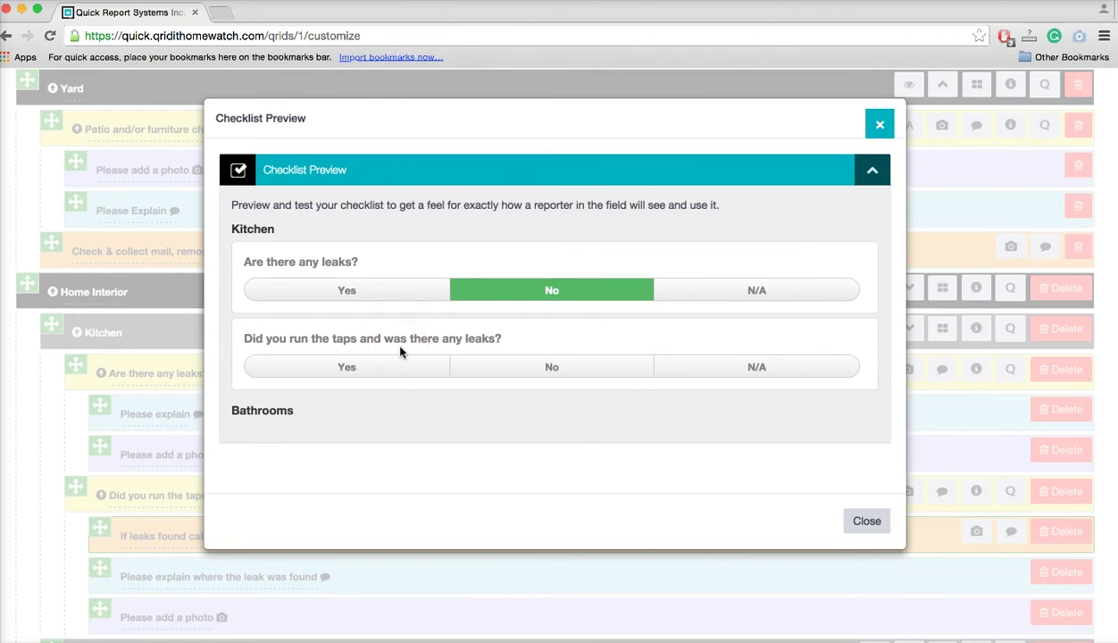
{"action": "left_click", "coordinate": [392, 368]}
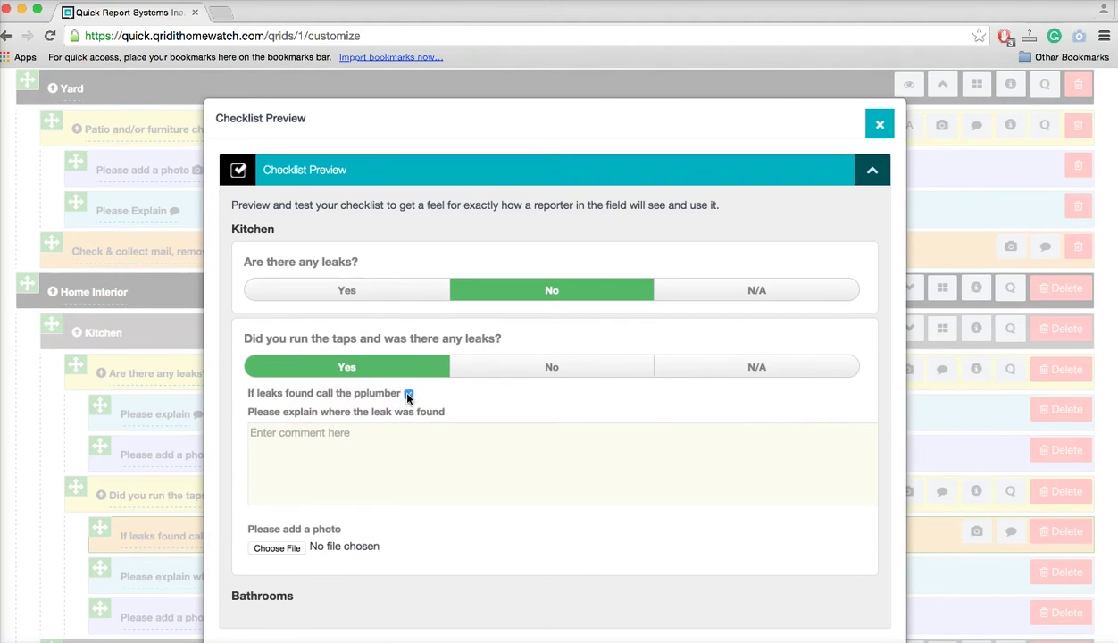
{"action": "left_click", "coordinate": [302, 449]}
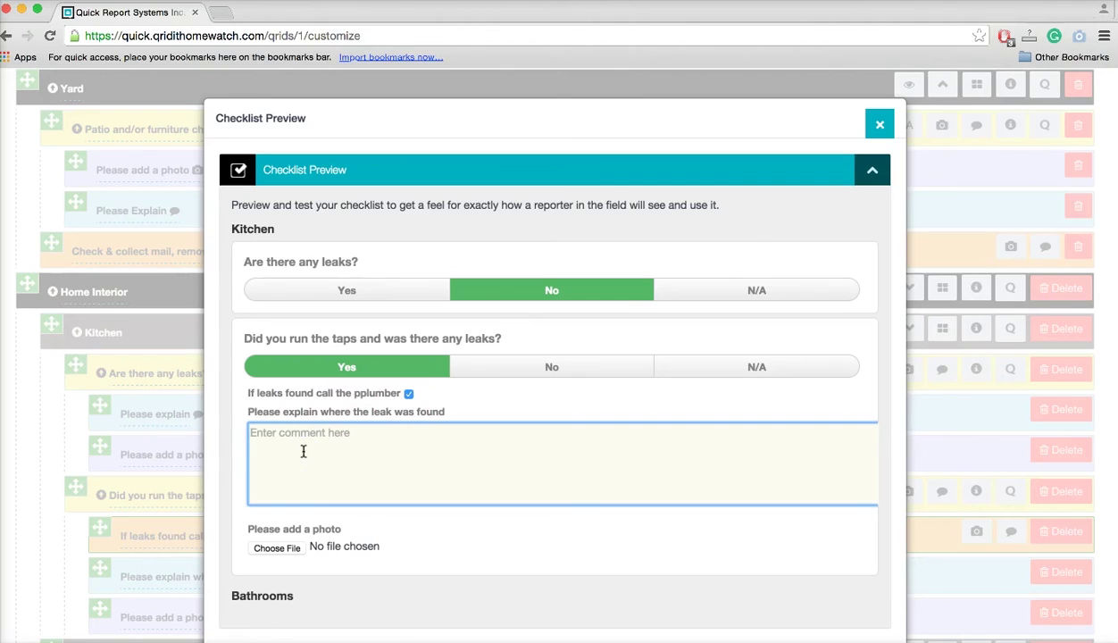
{"action": "type", "text": "found a leak under the sink"}
{"action": "left_click", "coordinate": [425, 518]}
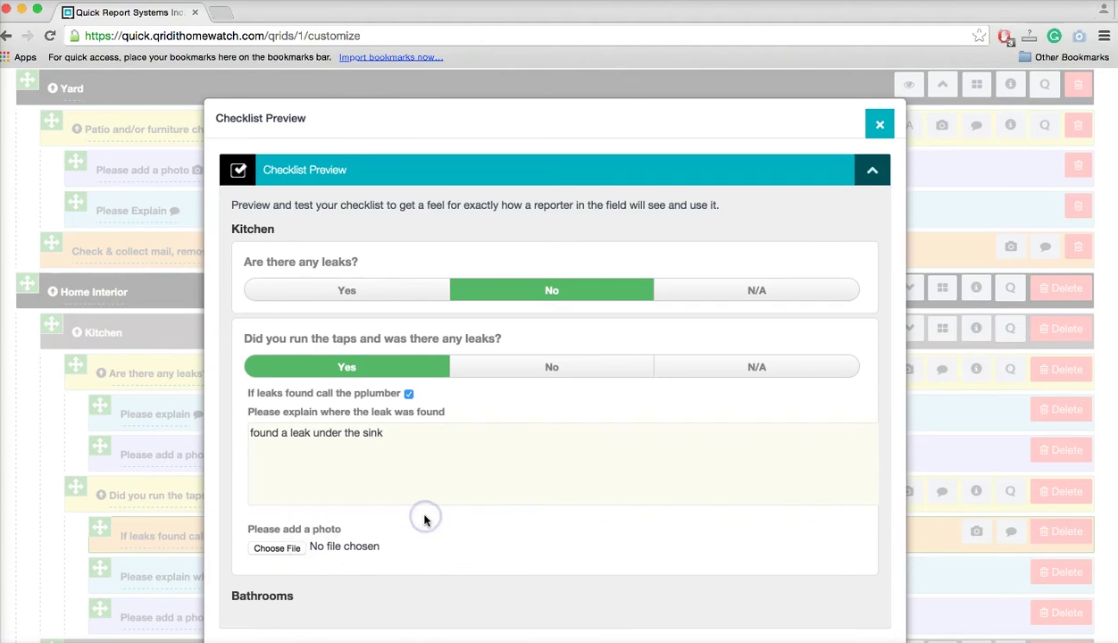
{"action": "scroll", "coordinate": [424, 520], "scroll_direction": "down", "scroll_amount": 1}
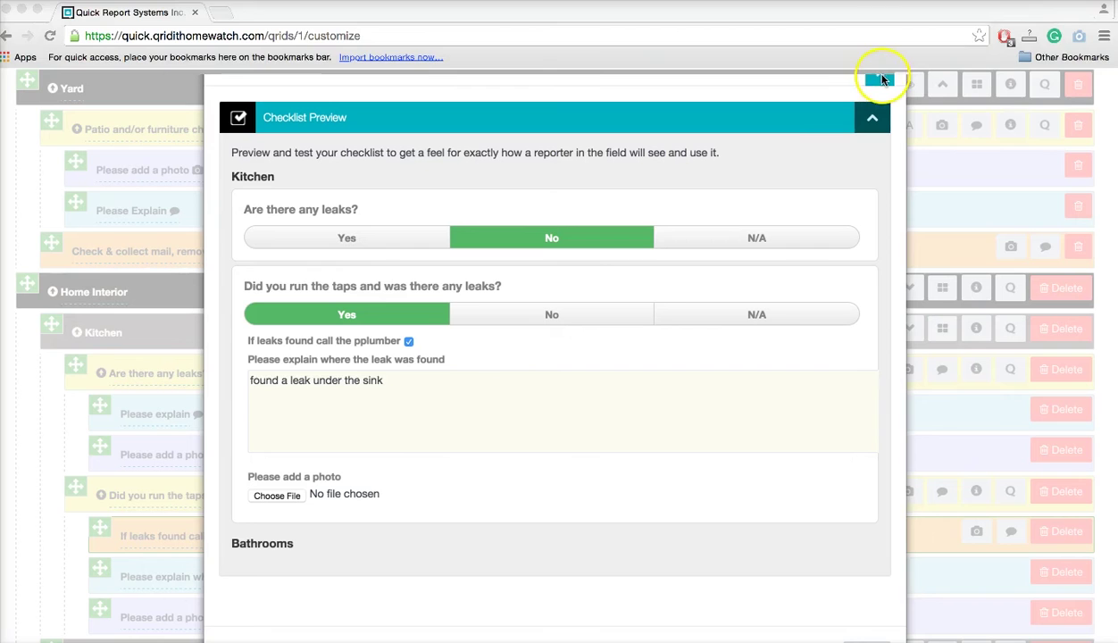
{"action": "left_click", "coordinate": [882, 78]}
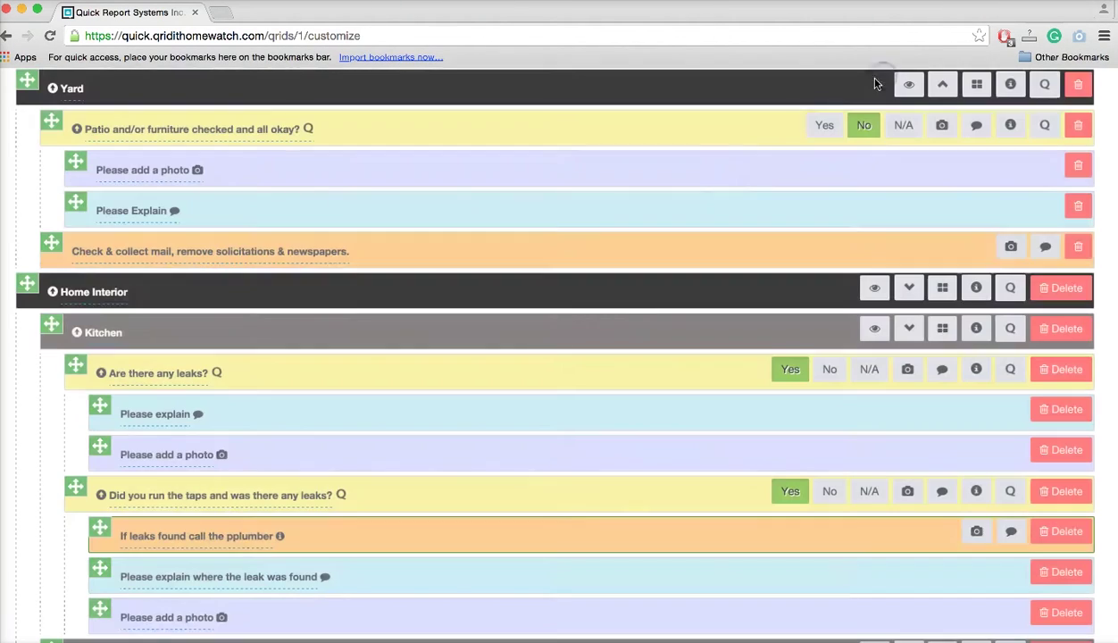
Drag the taps question above 'Are there any leaks?' so it comes first in the Kitchen group.
{"action": "scroll", "coordinate": [516, 360], "scroll_direction": "down", "scroll_amount": 3}
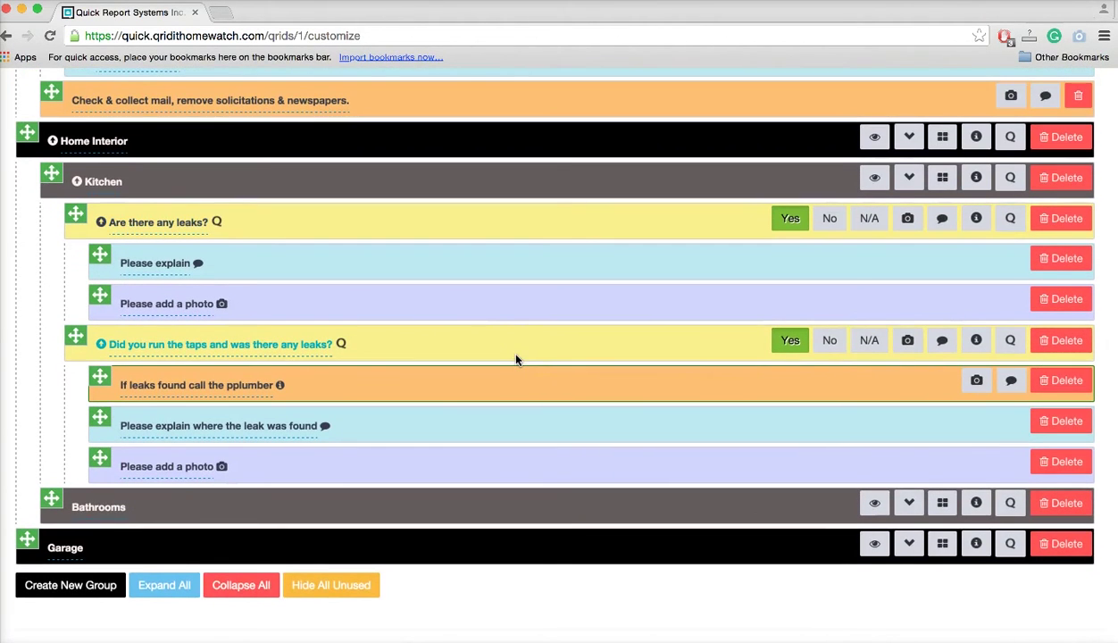
{"action": "scroll", "coordinate": [516, 360], "scroll_direction": "down", "scroll_amount": 1}
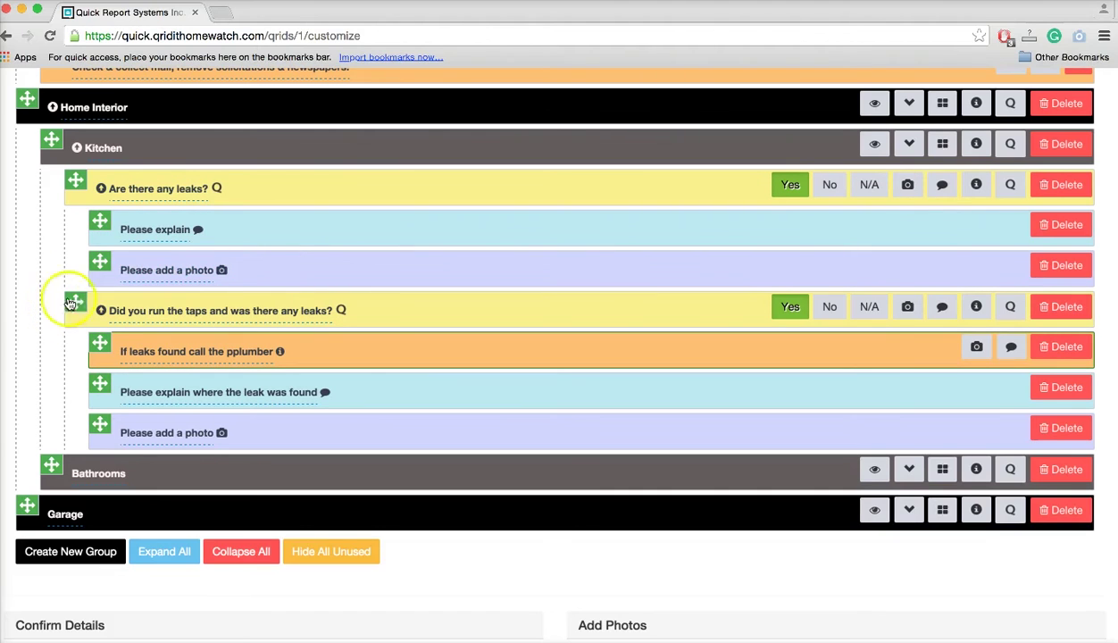
{"action": "left_click_drag", "start_coordinate": [76, 303], "coordinate": [79, 184]}
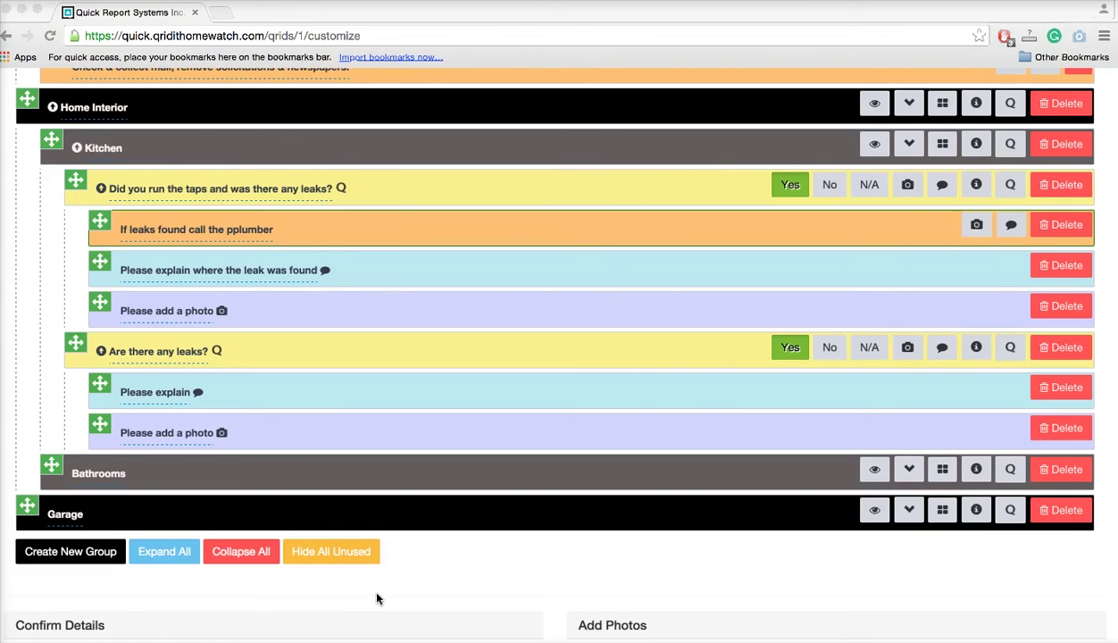
{"action": "scroll", "coordinate": [376, 599], "scroll_direction": "down", "scroll_amount": 2}
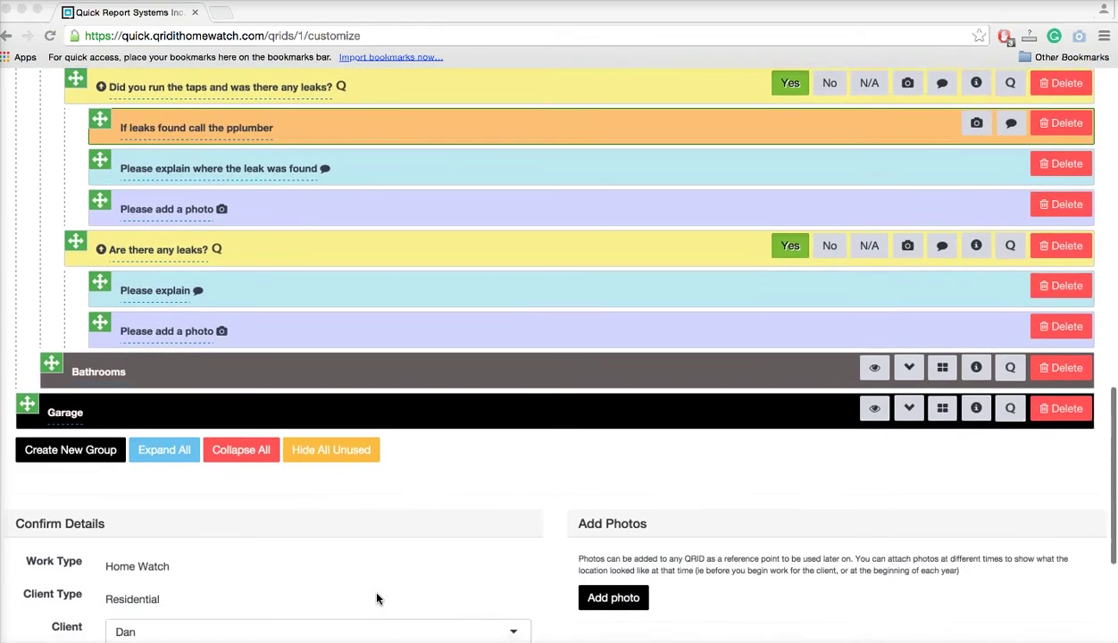
{"action": "scroll", "coordinate": [376, 599], "scroll_direction": "down", "scroll_amount": 2}
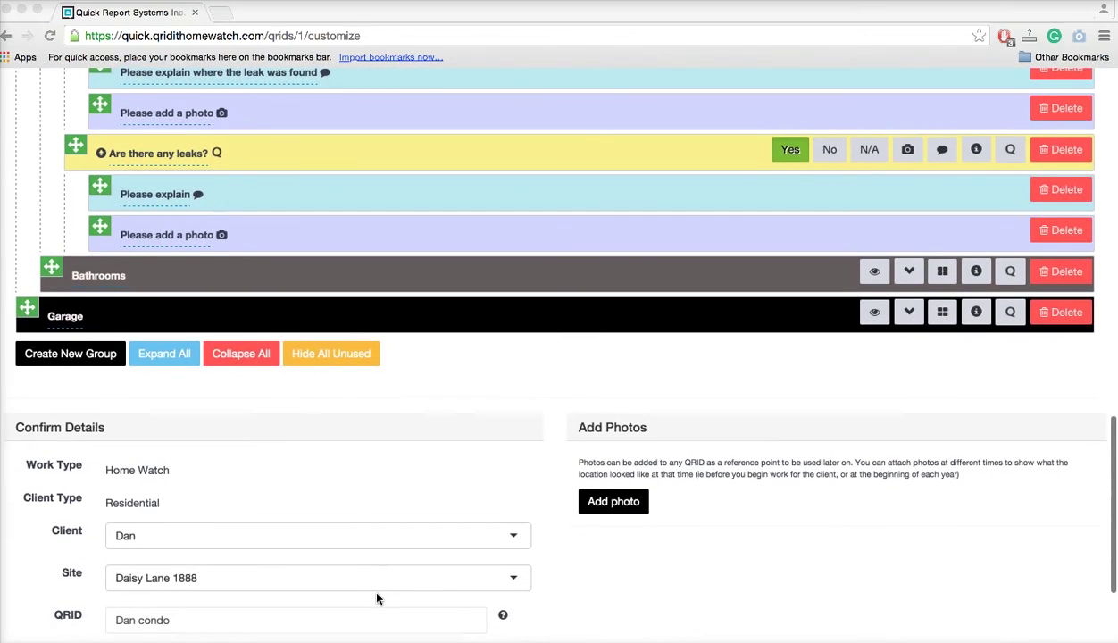
{"action": "scroll", "coordinate": [376, 599], "scroll_direction": "down", "scroll_amount": 1}
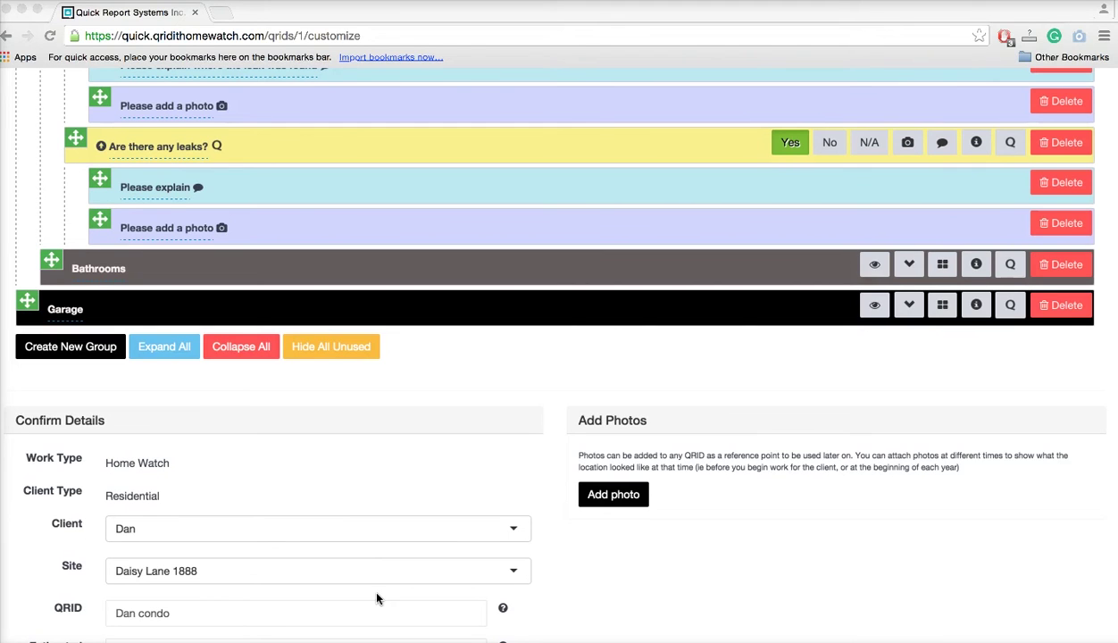
{"action": "scroll", "coordinate": [376, 598], "scroll_direction": "down", "scroll_amount": 3}
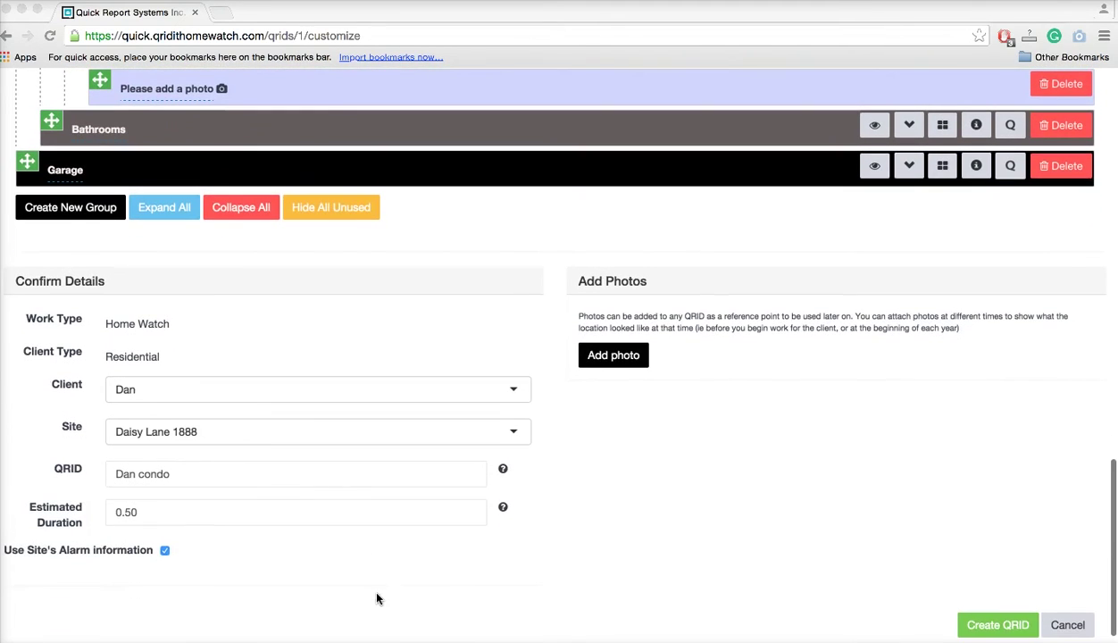
{"action": "scroll", "coordinate": [376, 598], "scroll_direction": "down", "scroll_amount": 1}
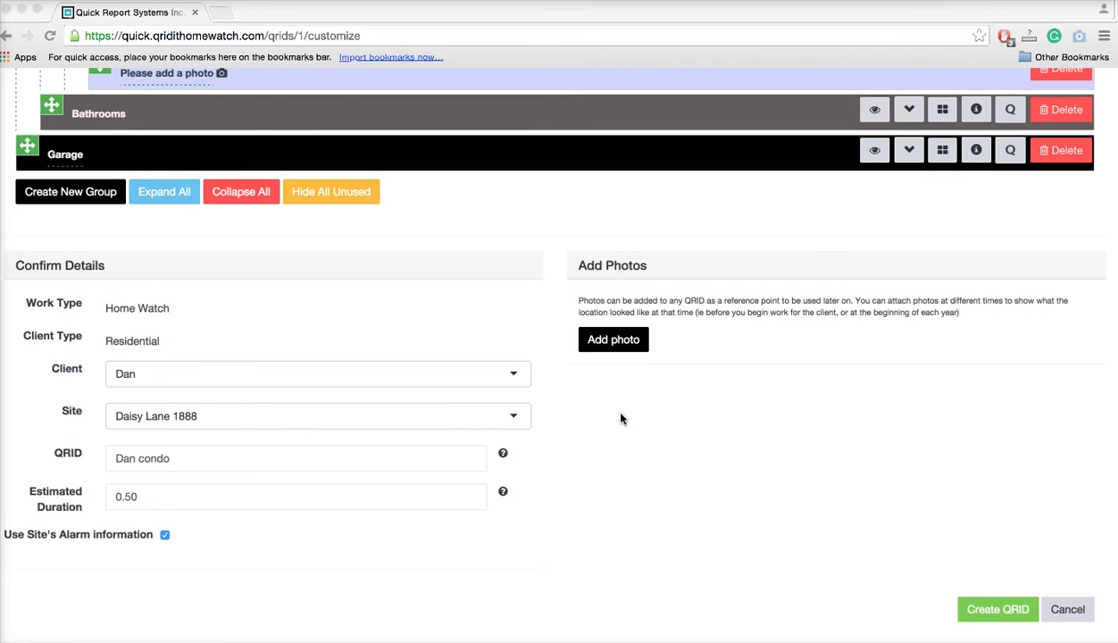
{"action": "left_click", "coordinate": [595, 349]}
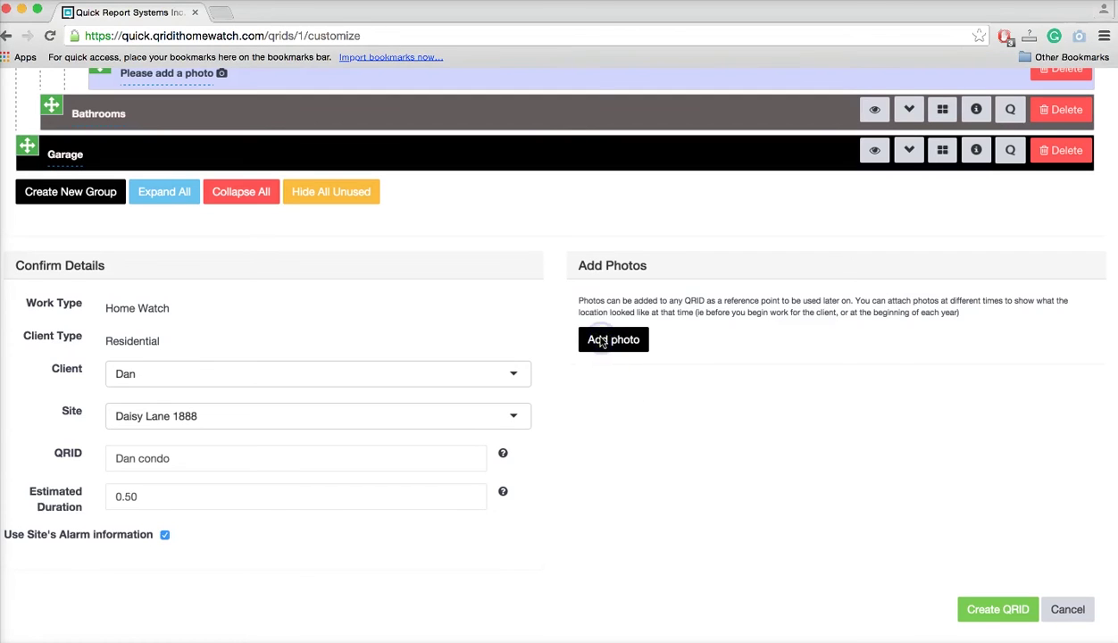
Start adding a reference photo, cancel the file picker, and close Add Photos with none attached.
{"action": "left_click", "coordinate": [598, 351]}
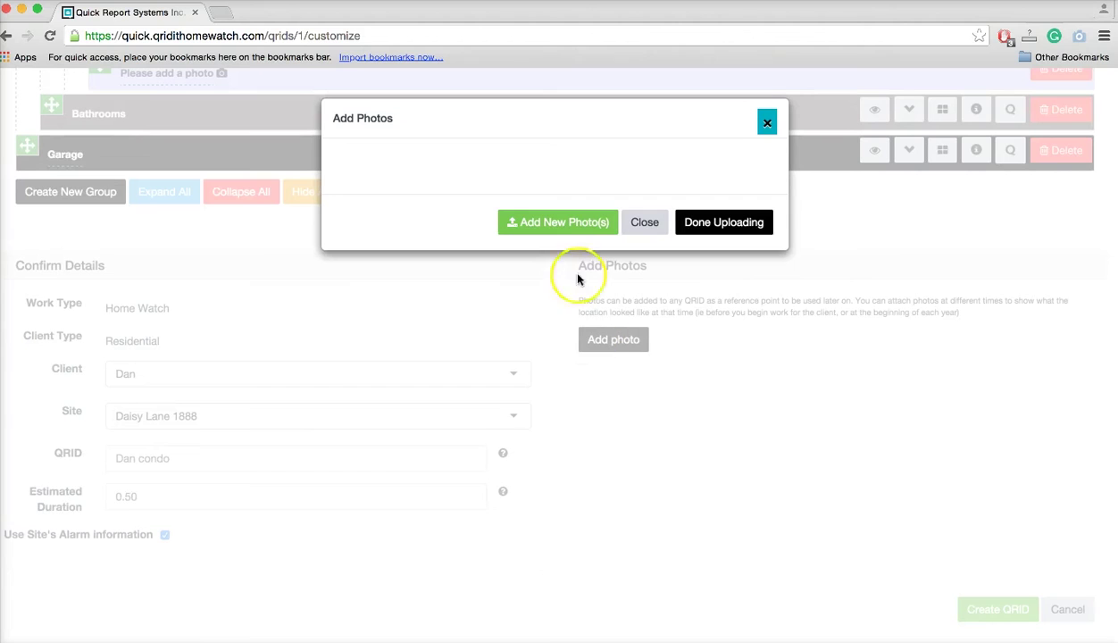
{"action": "left_click", "coordinate": [563, 226]}
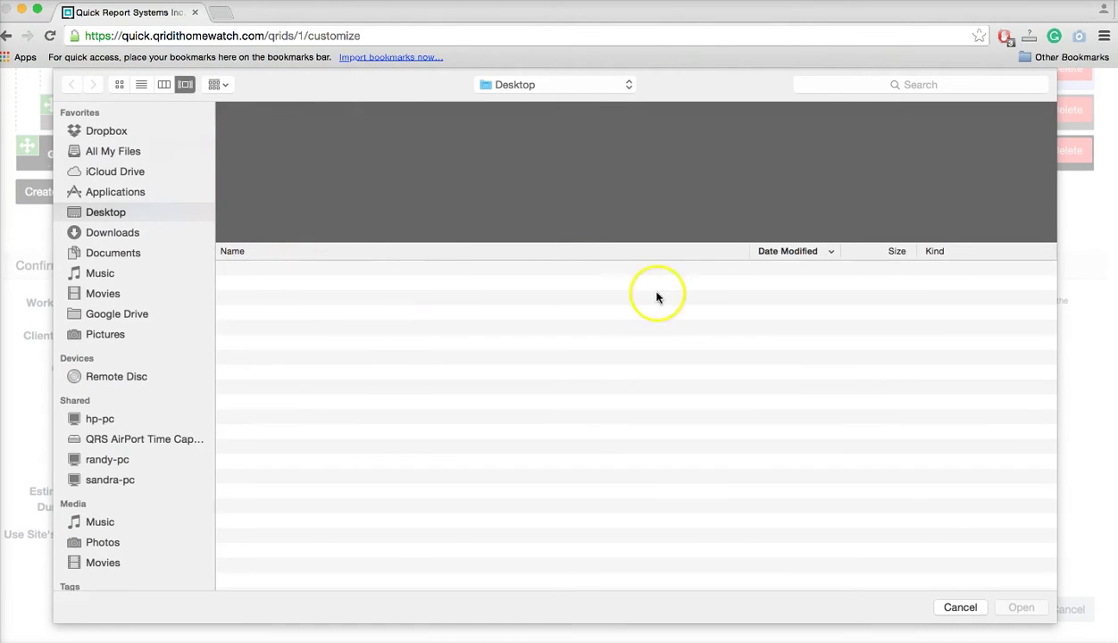
{"action": "left_click", "coordinate": [960, 607]}
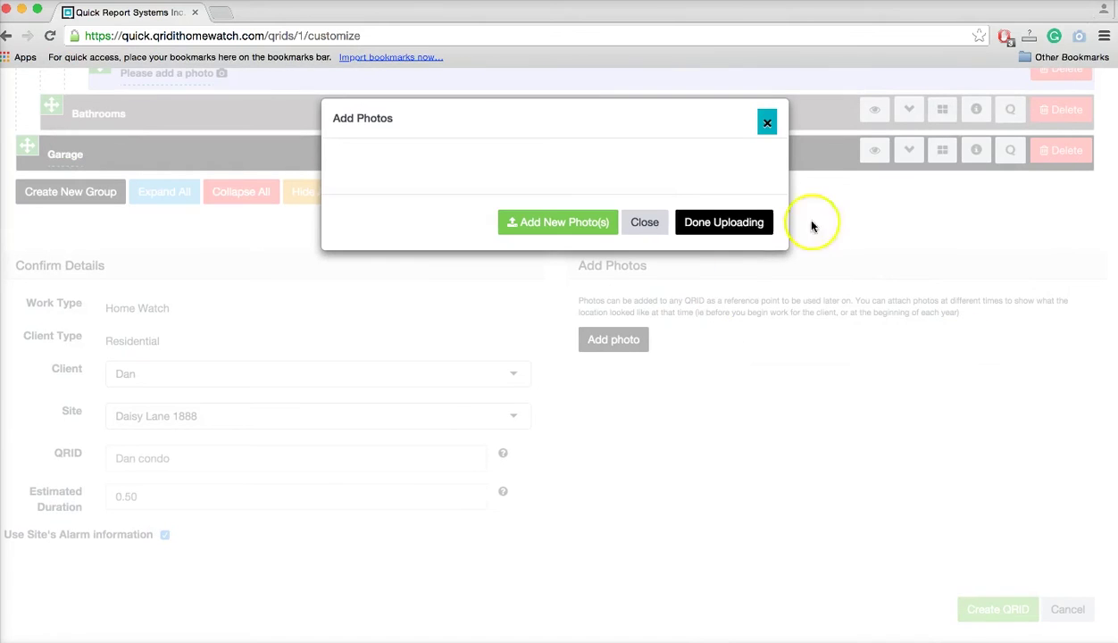
{"action": "left_click", "coordinate": [645, 228]}
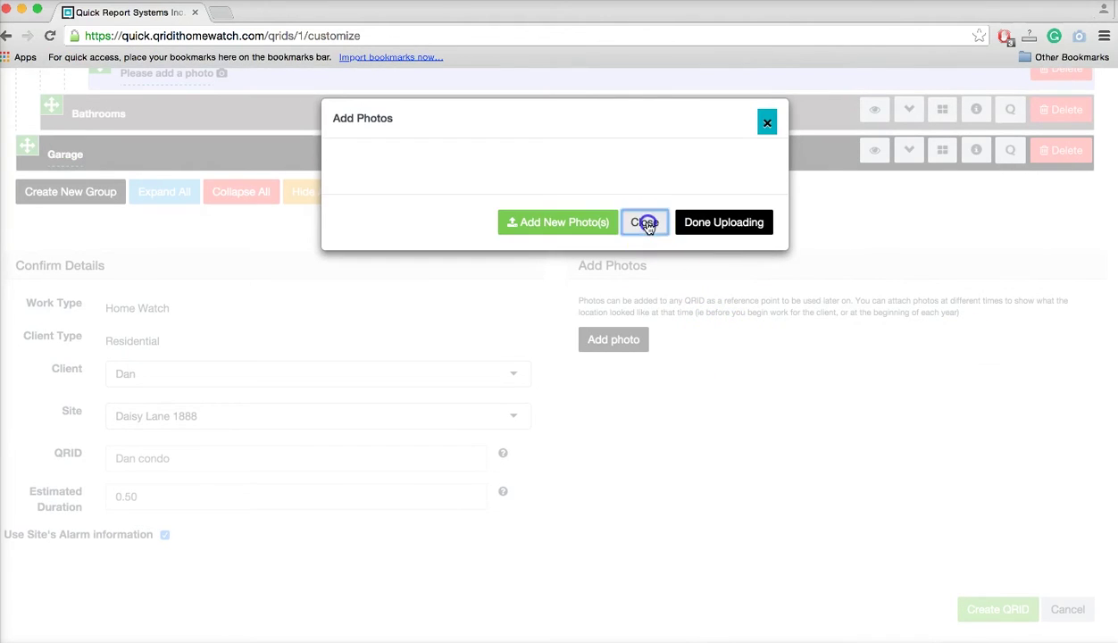
{"action": "scroll", "coordinate": [642, 477], "scroll_direction": "down", "scroll_amount": 2}
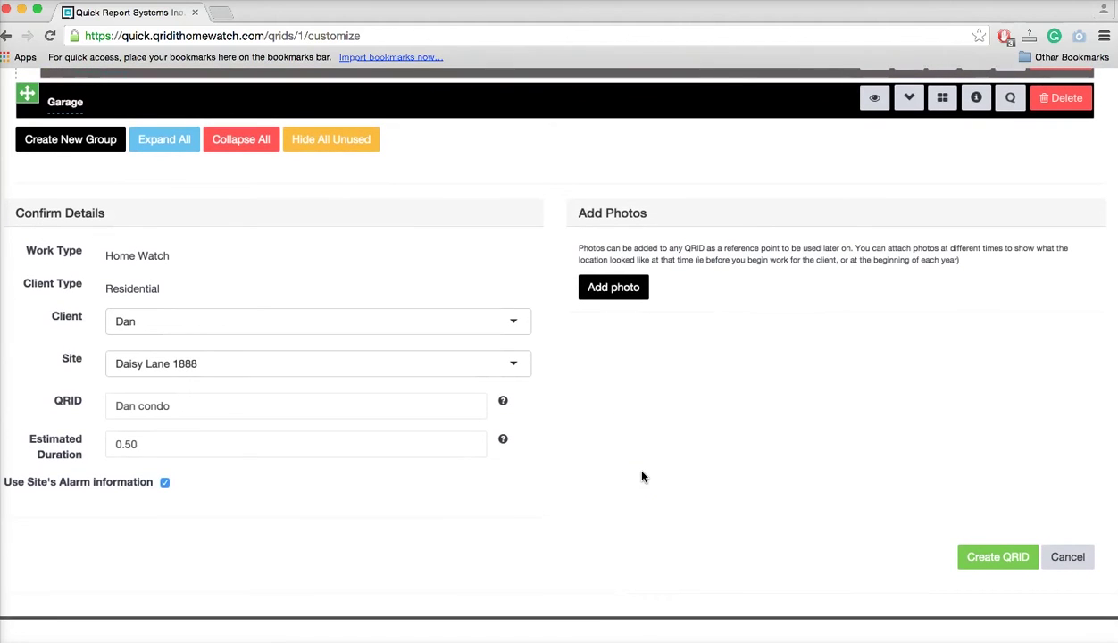
{"action": "scroll", "coordinate": [642, 477], "scroll_direction": "down", "scroll_amount": 1}
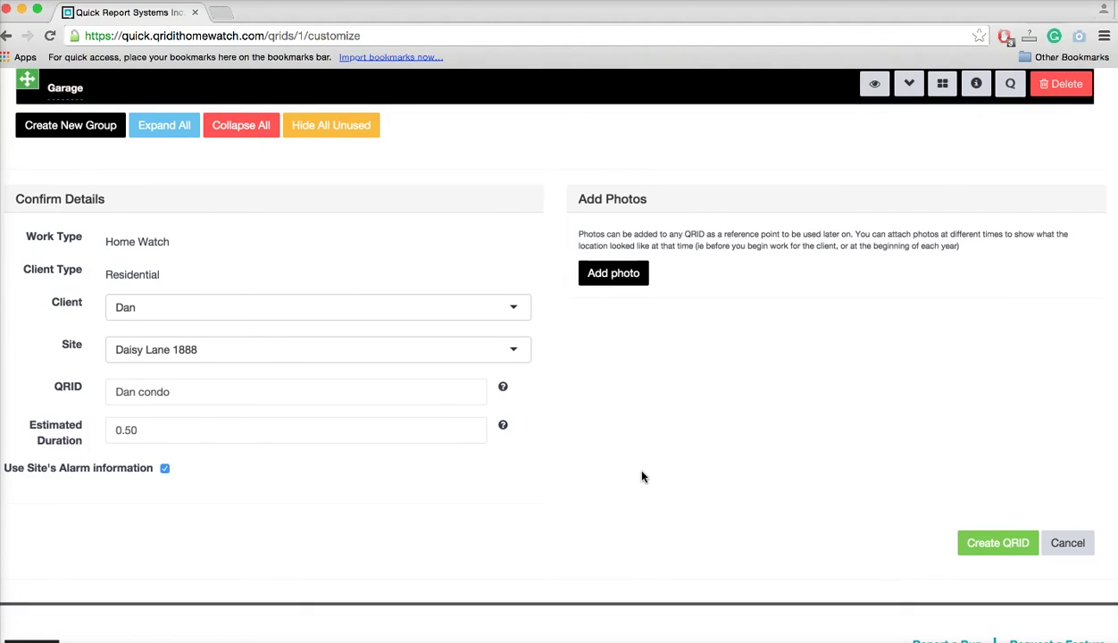
{"action": "scroll", "coordinate": [642, 477], "scroll_direction": "down", "scroll_amount": 1}
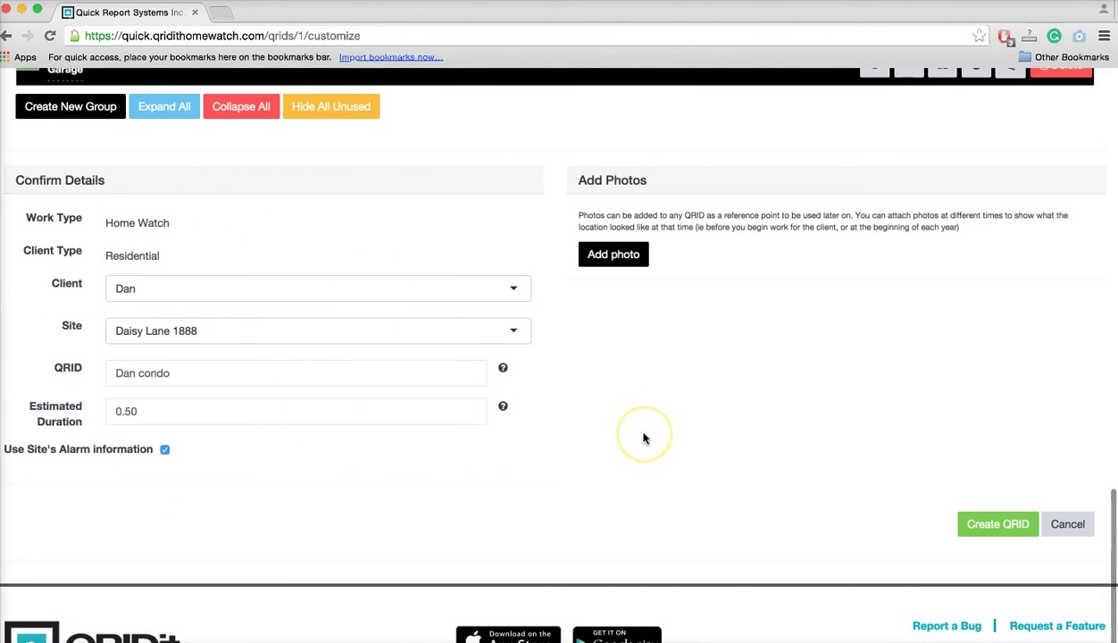
{"action": "scroll", "coordinate": [643, 437], "scroll_direction": "down", "scroll_amount": 1}
Create the Dan condo QRID and scroll through its preview details, permatasks and location map.
{"action": "left_click", "coordinate": [995, 494]}
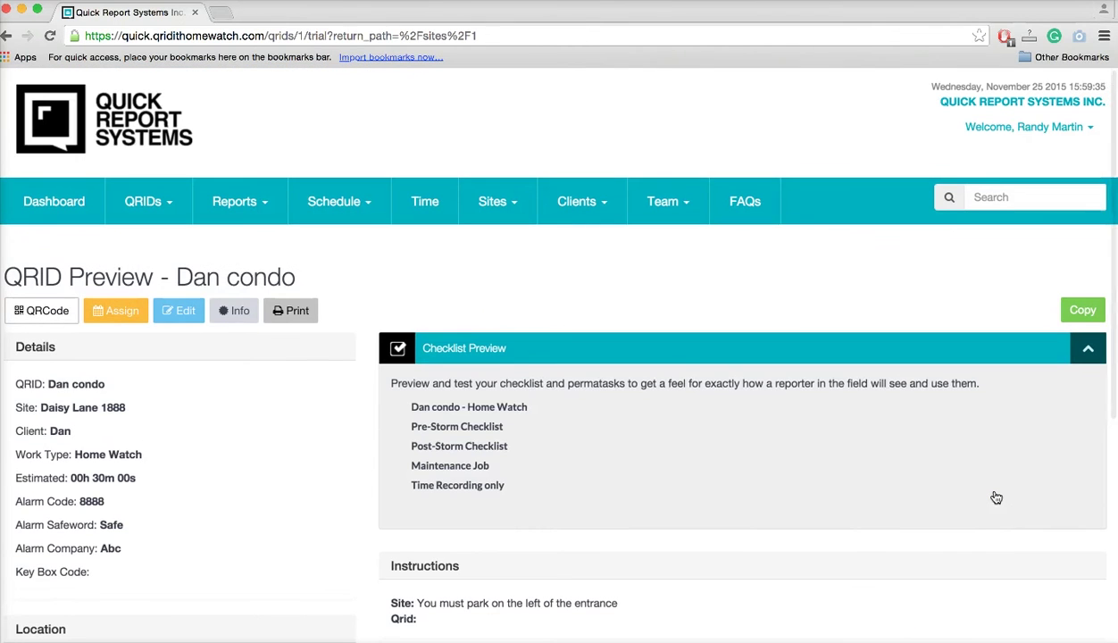
{"action": "scroll", "coordinate": [997, 498], "scroll_direction": "down", "scroll_amount": 2}
{"action": "scroll", "coordinate": [996, 497], "scroll_direction": "down", "scroll_amount": 3}
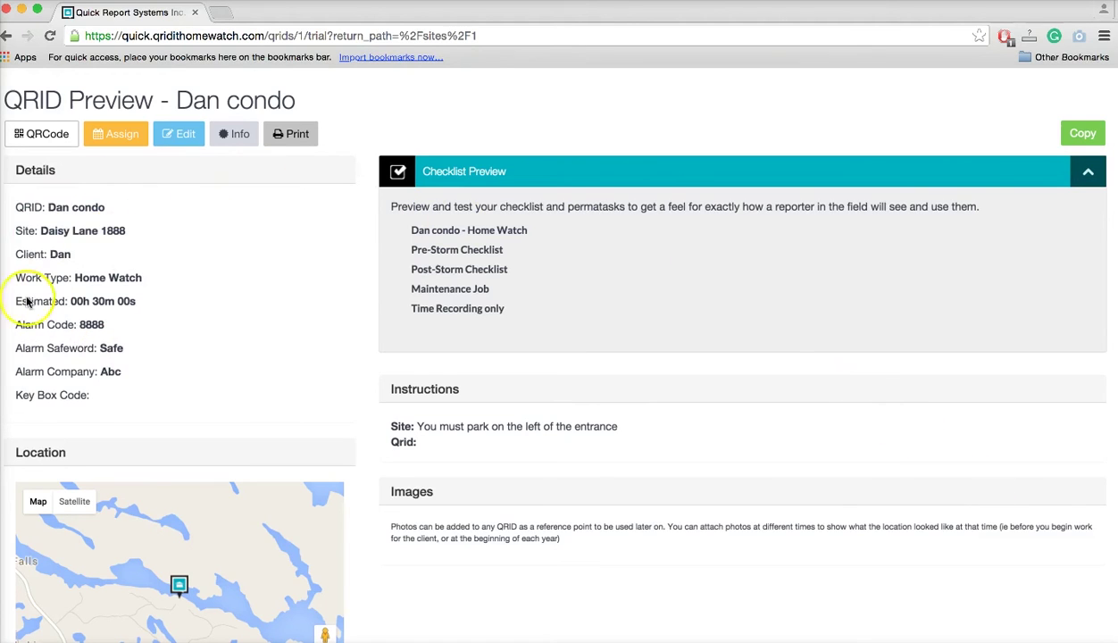
{"action": "scroll", "coordinate": [203, 416], "scroll_direction": "down", "scroll_amount": 3}
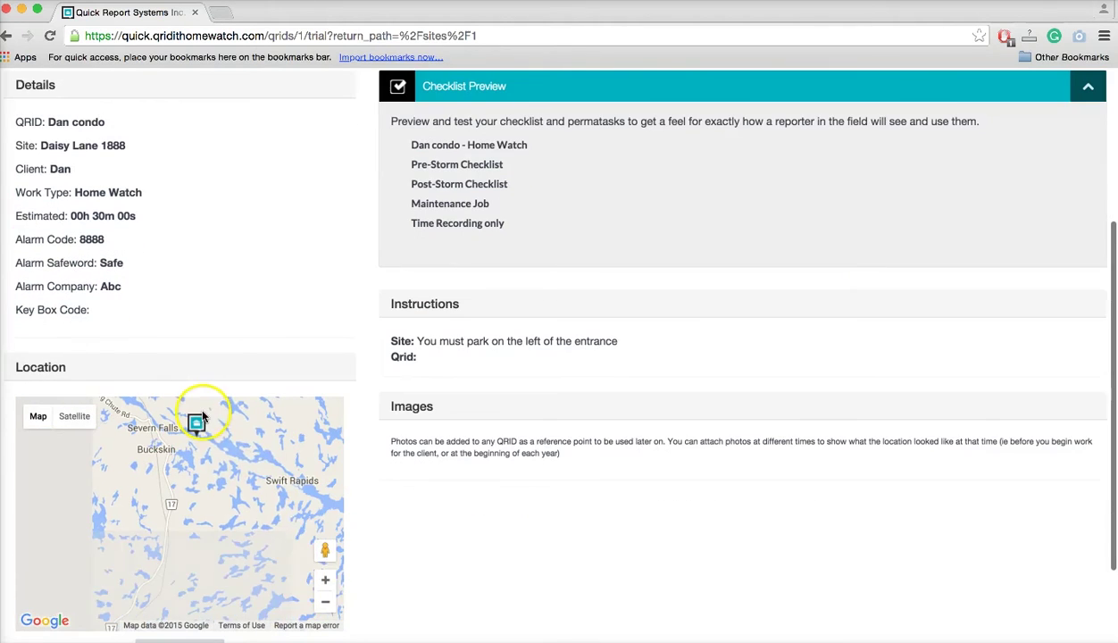
{"action": "scroll", "coordinate": [358, 592], "scroll_direction": "down", "scroll_amount": 3}
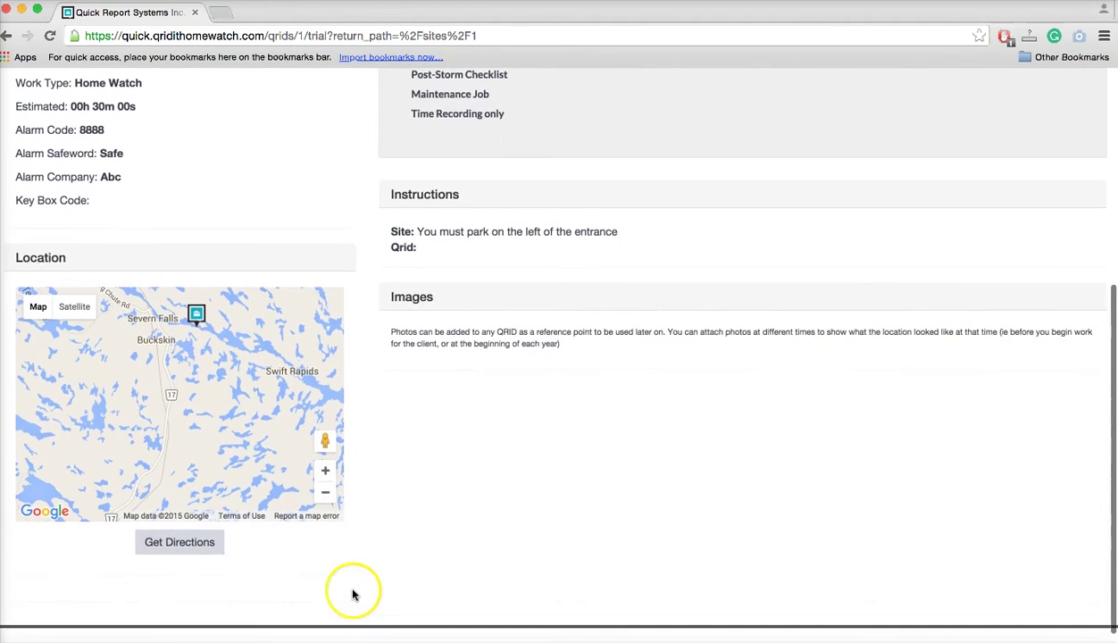
{"action": "left_click", "coordinate": [200, 547]}
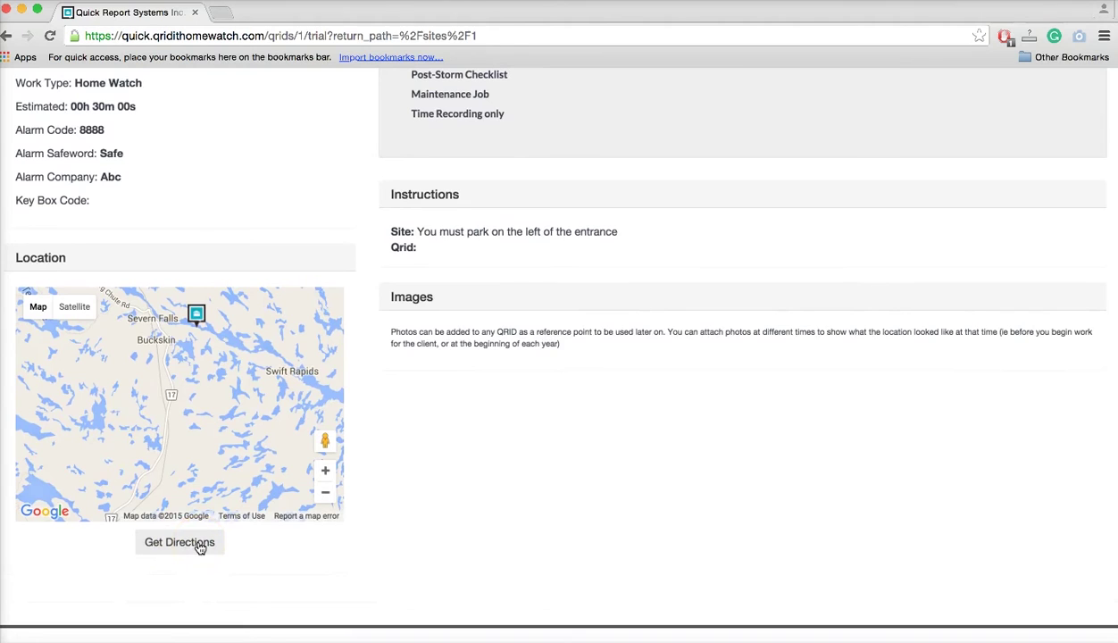
{"action": "left_click", "coordinate": [200, 547]}
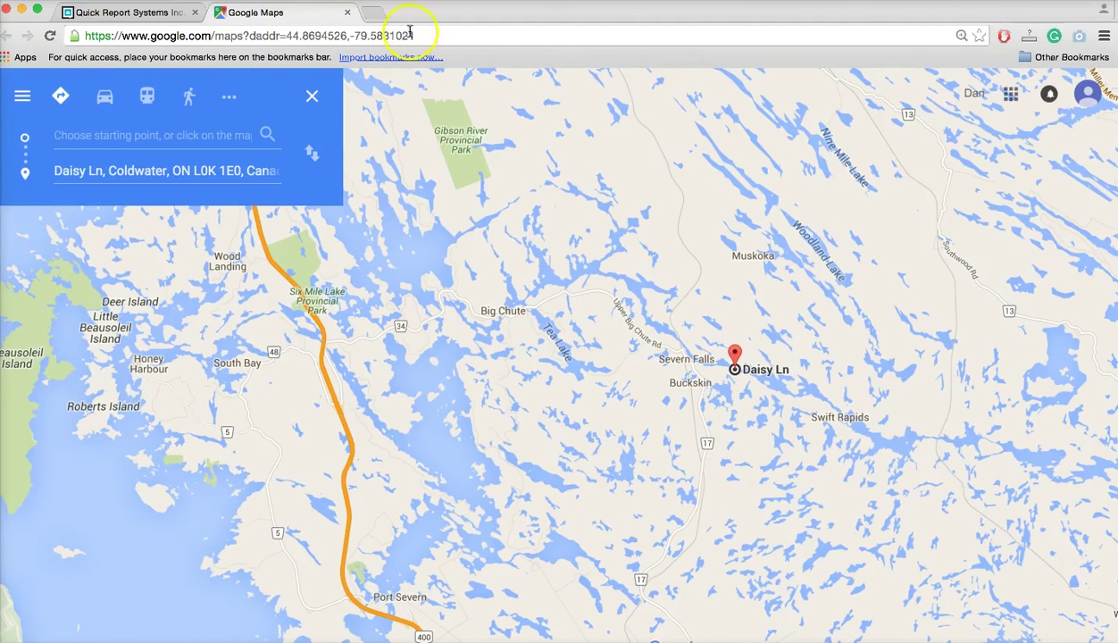
{"action": "left_click", "coordinate": [350, 13]}
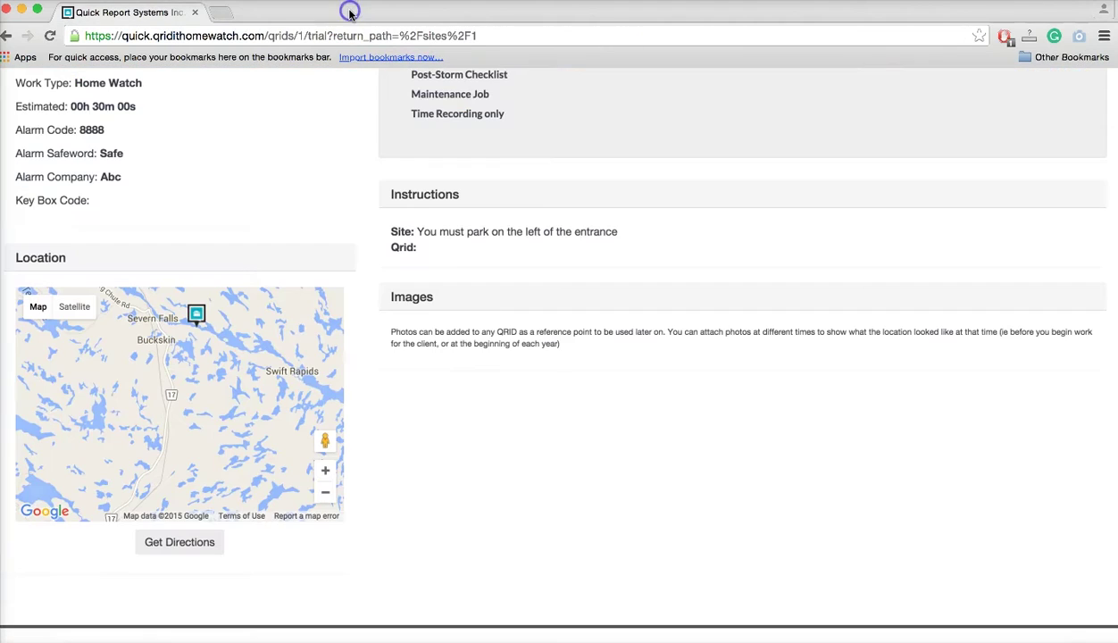
{"action": "scroll", "coordinate": [405, 443], "scroll_direction": "up", "scroll_amount": 3}
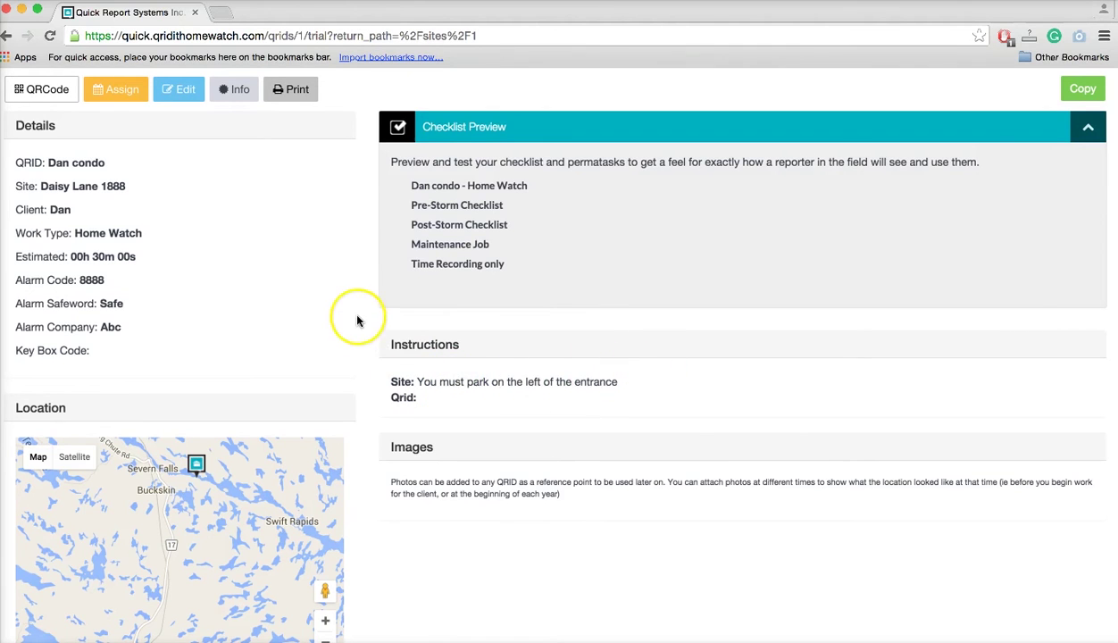
{"action": "scroll", "coordinate": [357, 320], "scroll_direction": "up", "scroll_amount": 1}
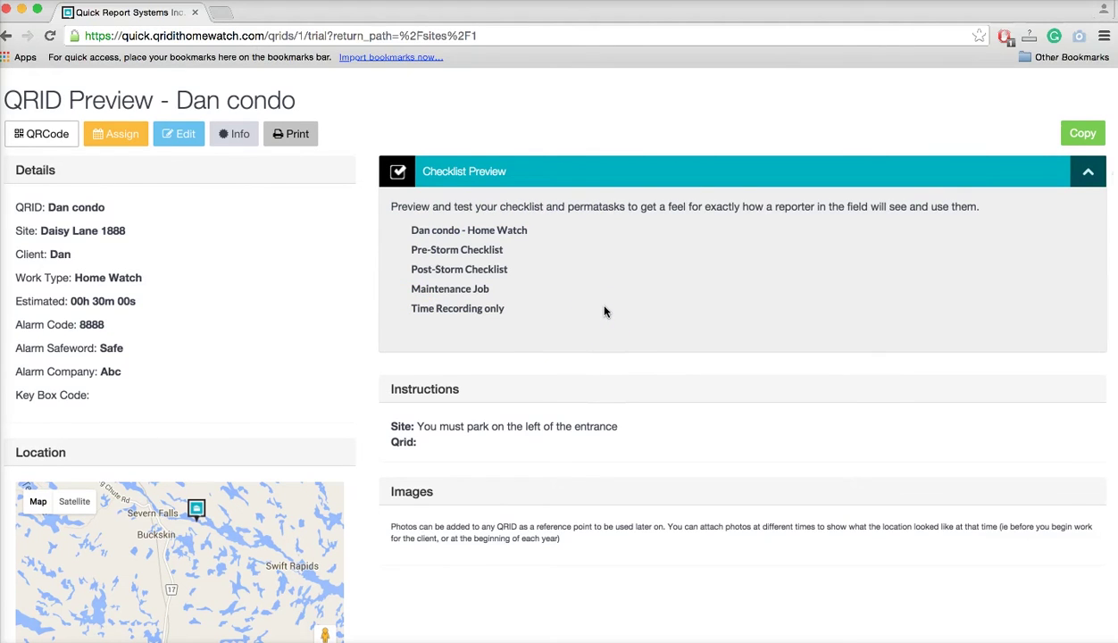
{"action": "left_click", "coordinate": [460, 310]}
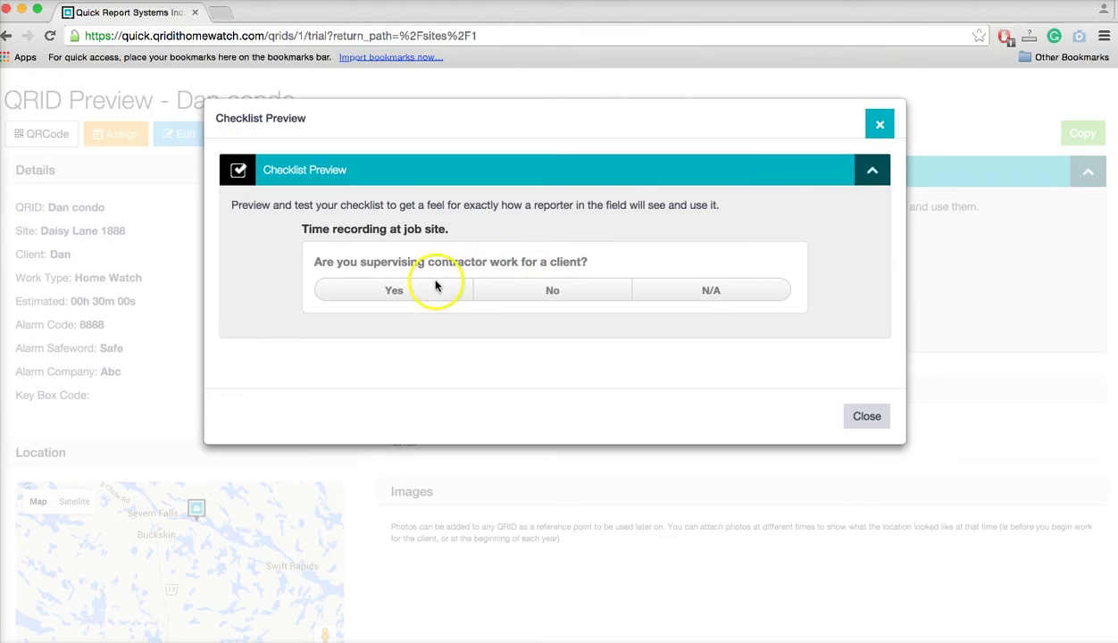
{"action": "left_click", "coordinate": [551, 295]}
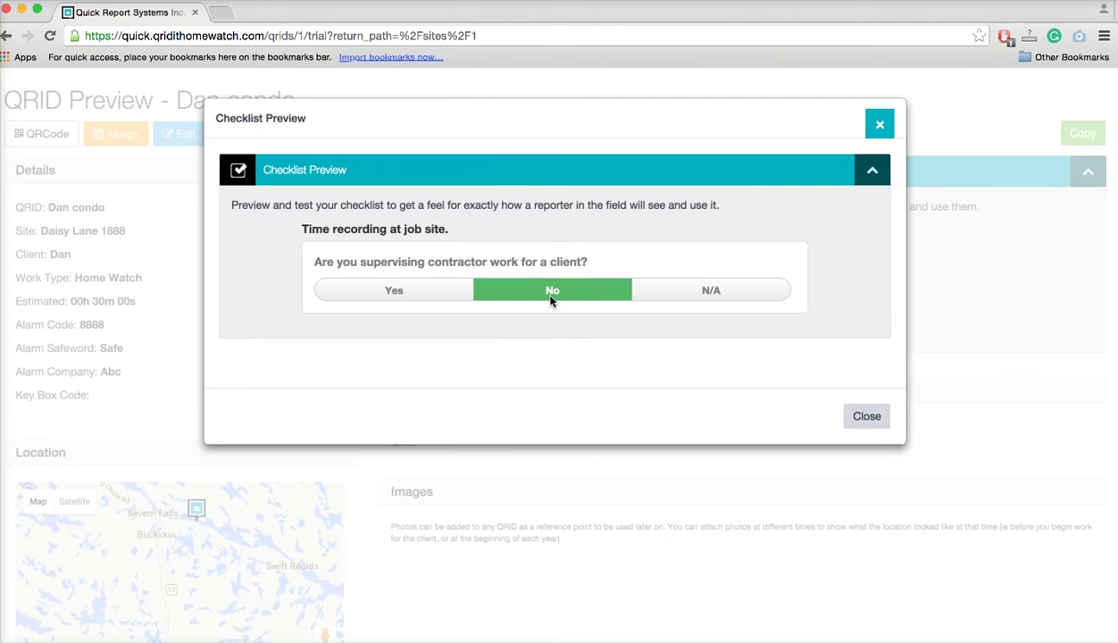
{"action": "left_click", "coordinate": [358, 290]}
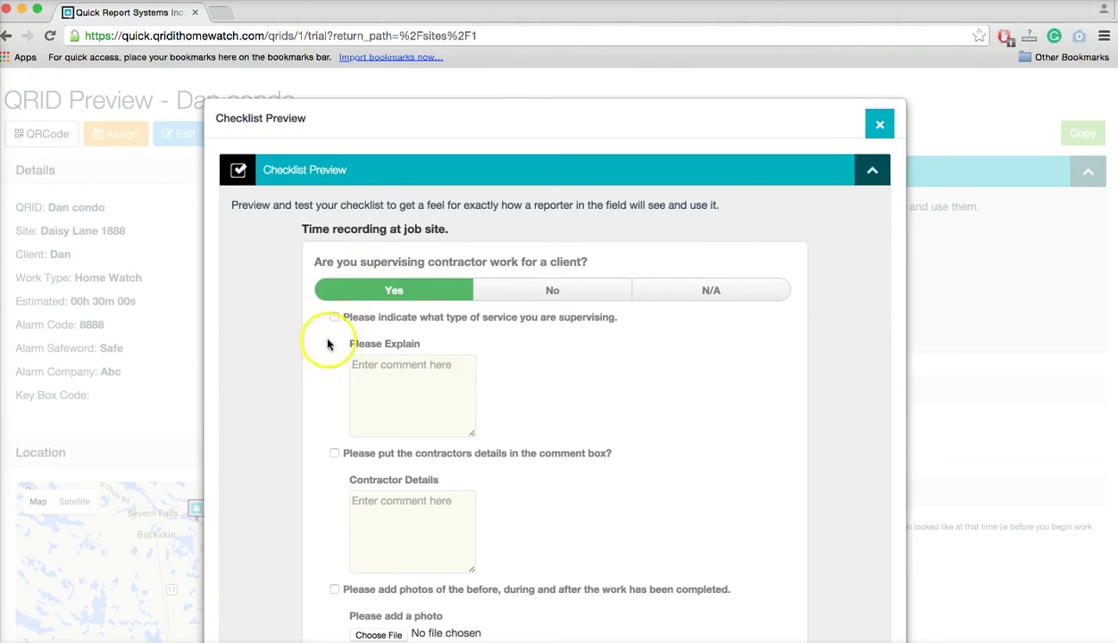
{"action": "scroll", "coordinate": [308, 353], "scroll_direction": "down", "scroll_amount": 3}
{"action": "left_click", "coordinate": [335, 224]}
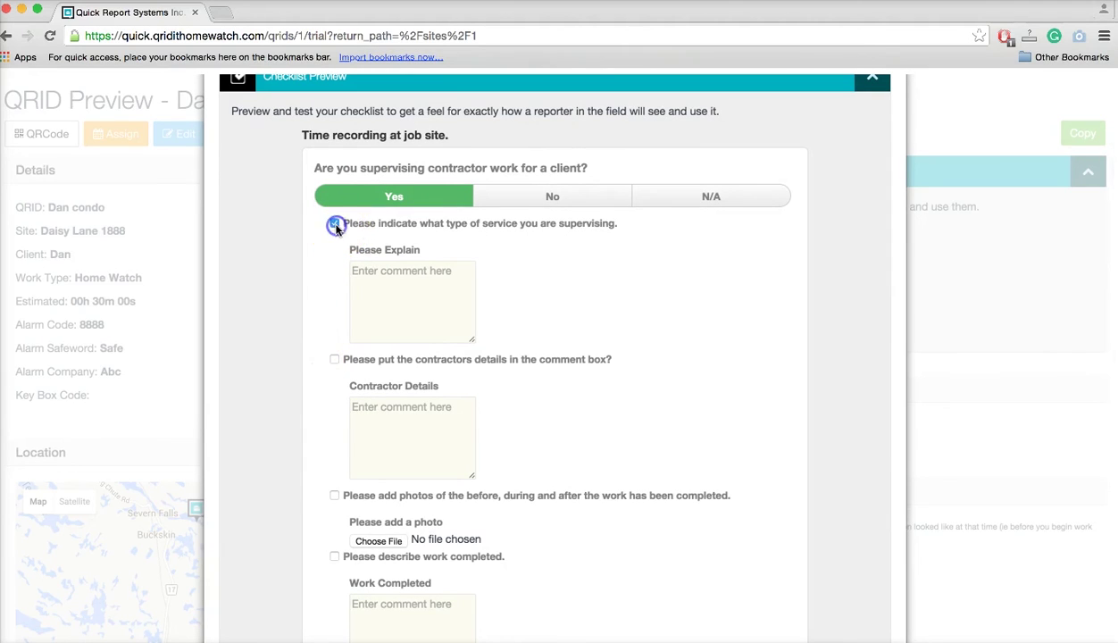
{"action": "left_click", "coordinate": [372, 274]}
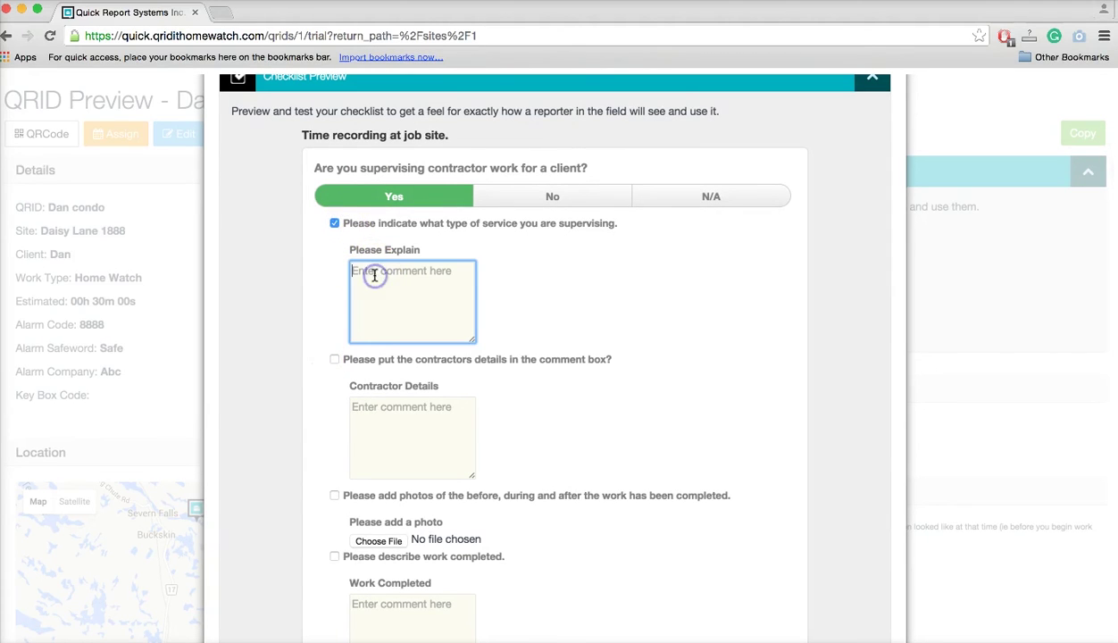
{"action": "type", "text": "Plumber"}
{"action": "left_click", "coordinate": [335, 359]}
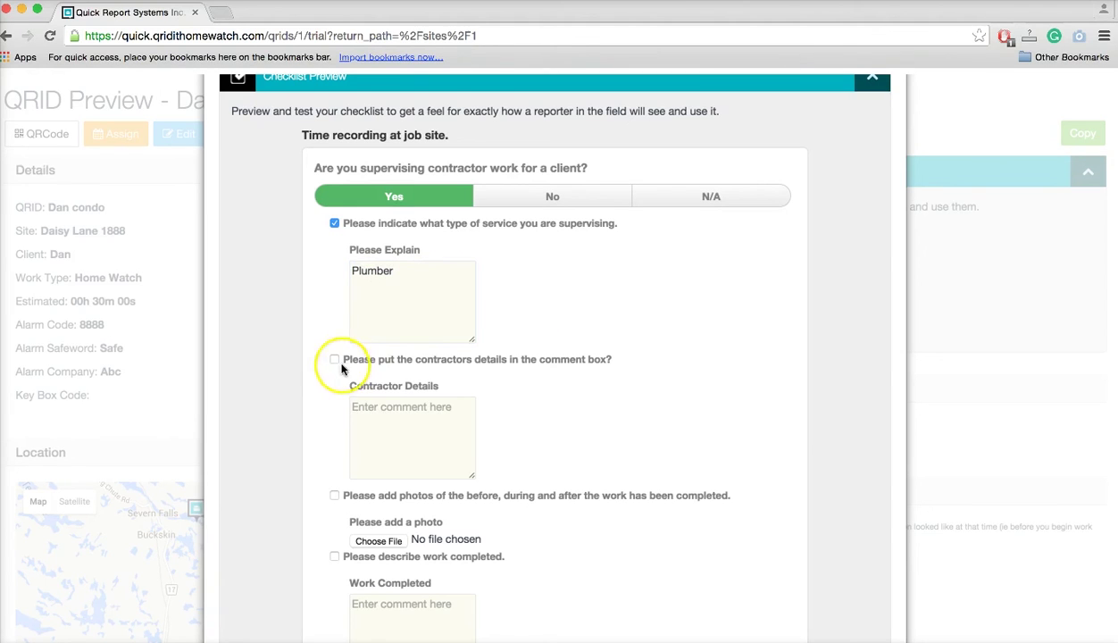
{"action": "left_click", "coordinate": [366, 416]}
{"action": "type", "text": "ABC Plumbing"}
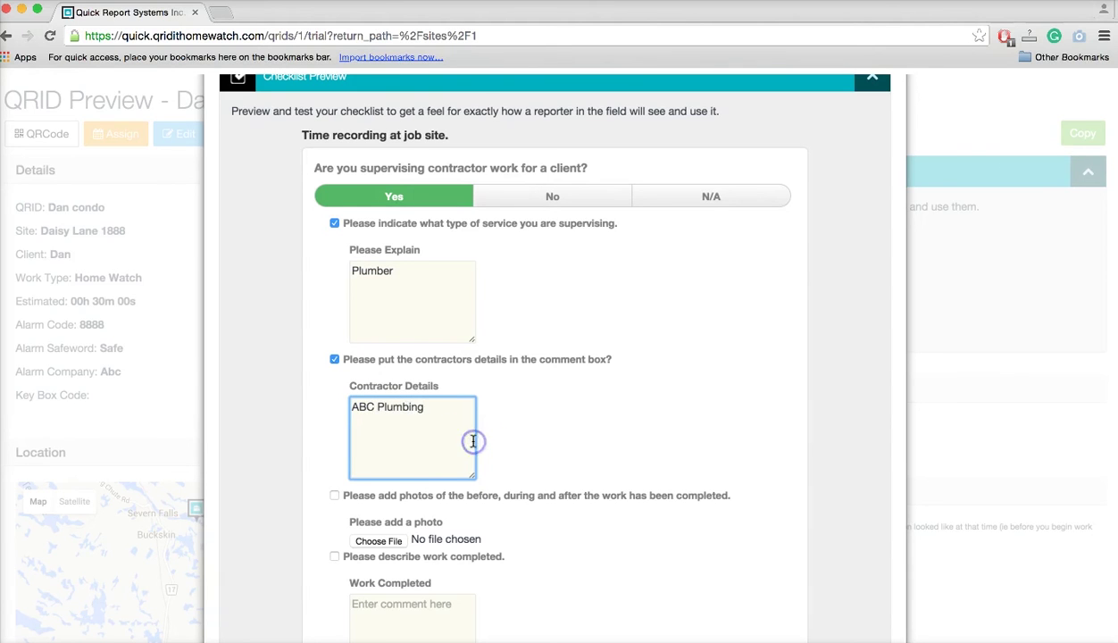
{"action": "scroll", "coordinate": [474, 439], "scroll_direction": "down", "scroll_amount": 3}
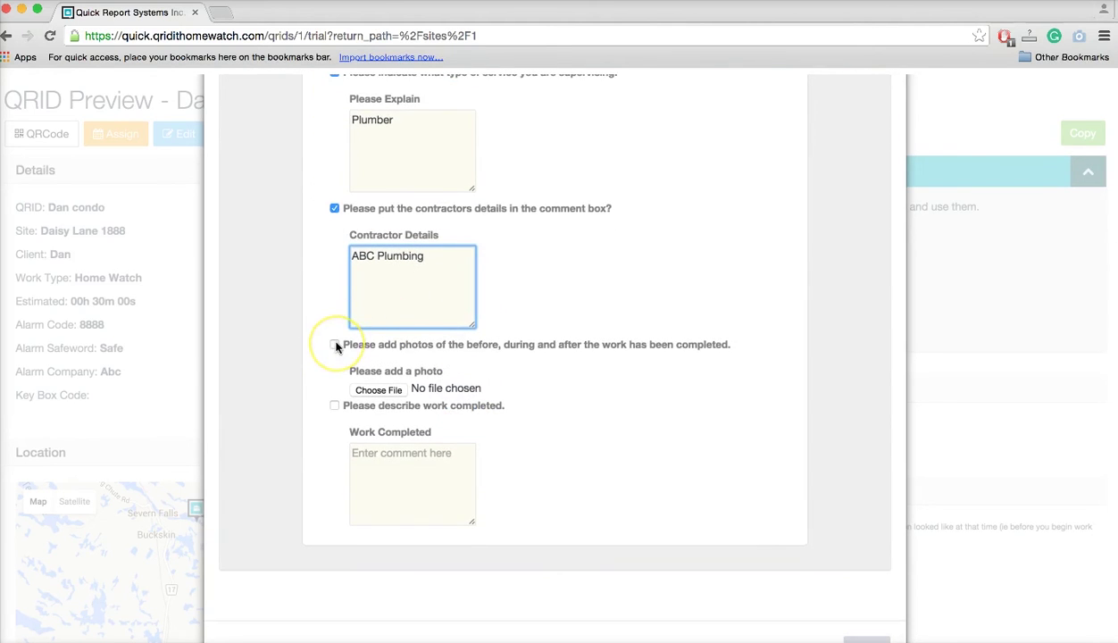
{"action": "left_click", "coordinate": [335, 346]}
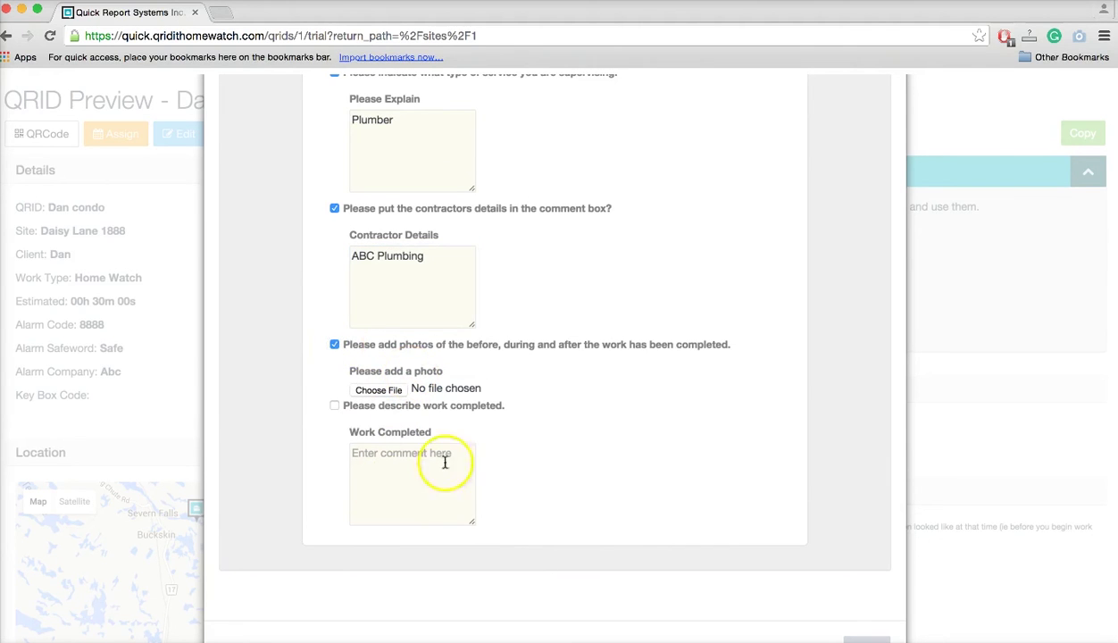
{"action": "scroll", "coordinate": [554, 444], "scroll_direction": "down", "scroll_amount": 1}
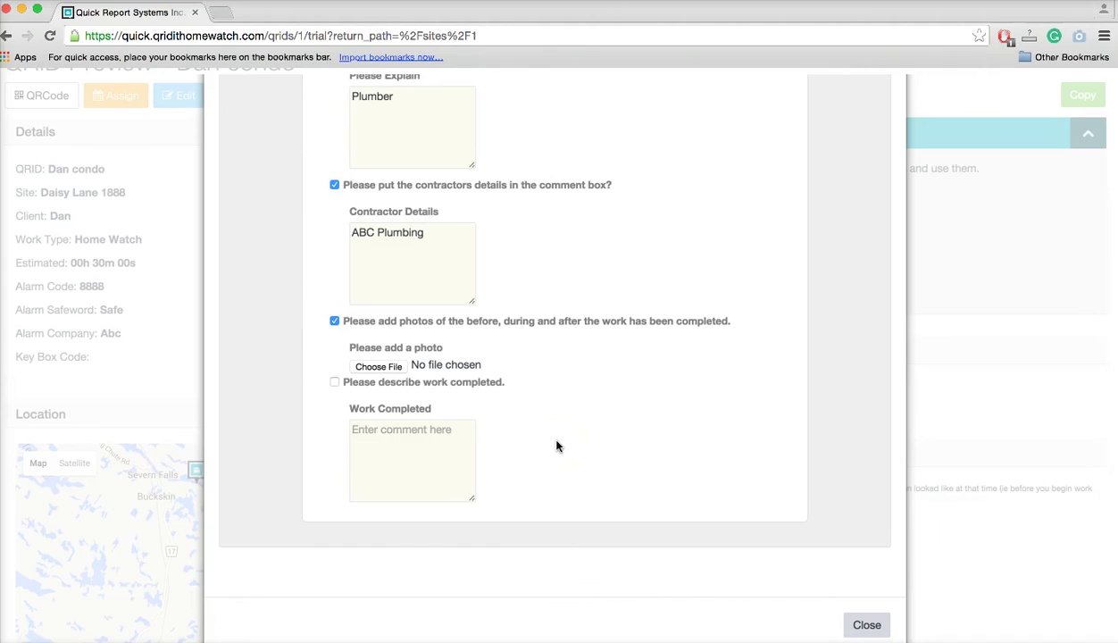
{"action": "left_click", "coordinate": [866, 626]}
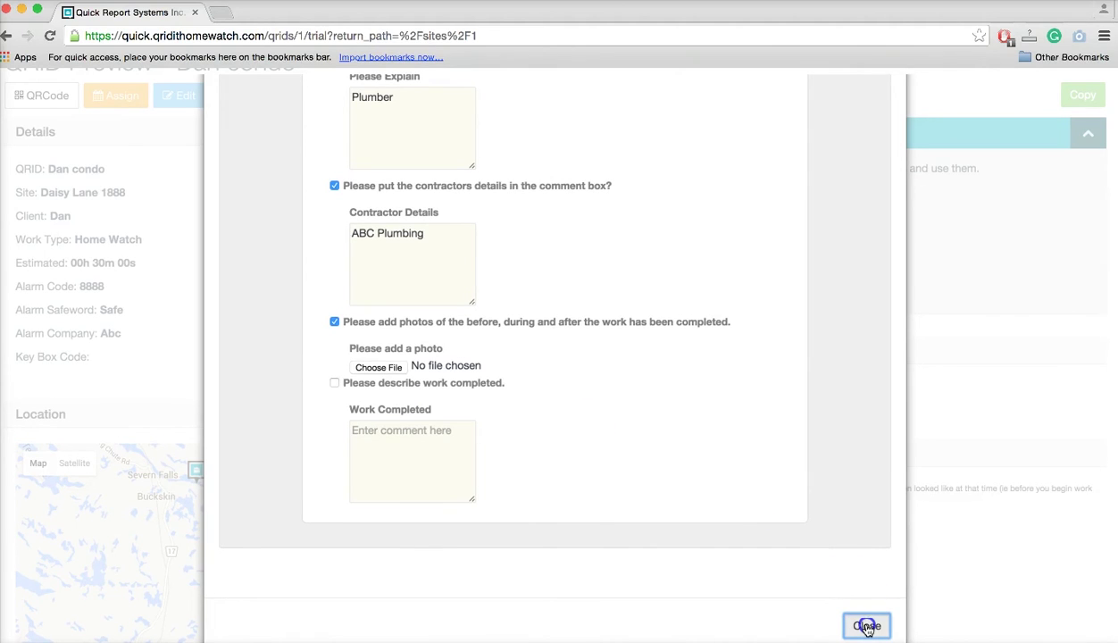
{"action": "left_click", "coordinate": [866, 626]}
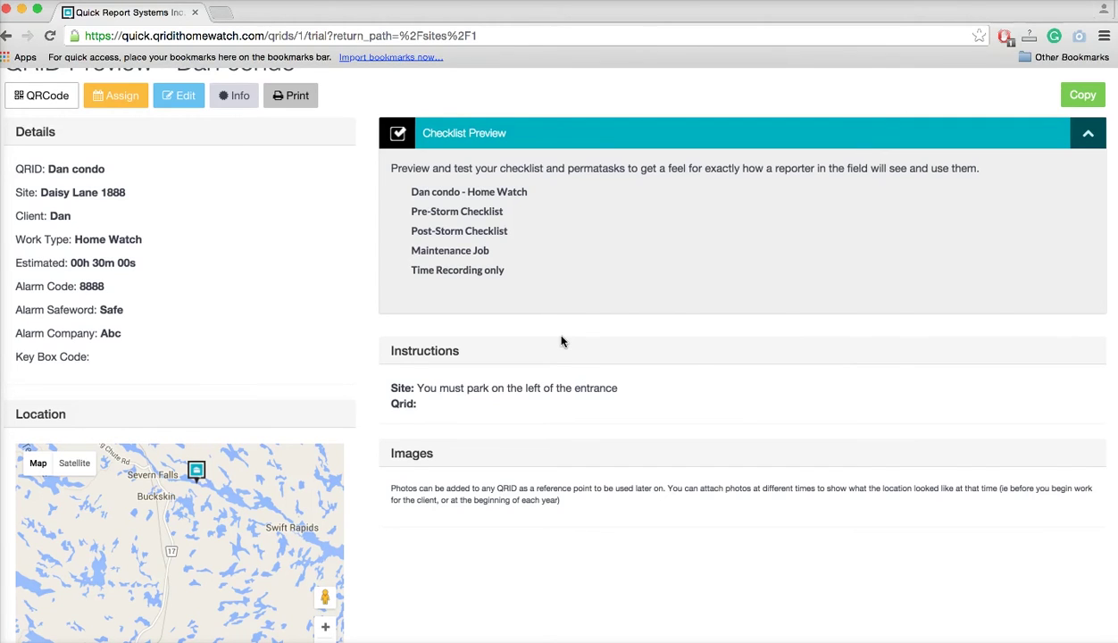
Preview the Post-Storm Checklist and leave the yard damage question answered No.
{"action": "left_click", "coordinate": [439, 234]}
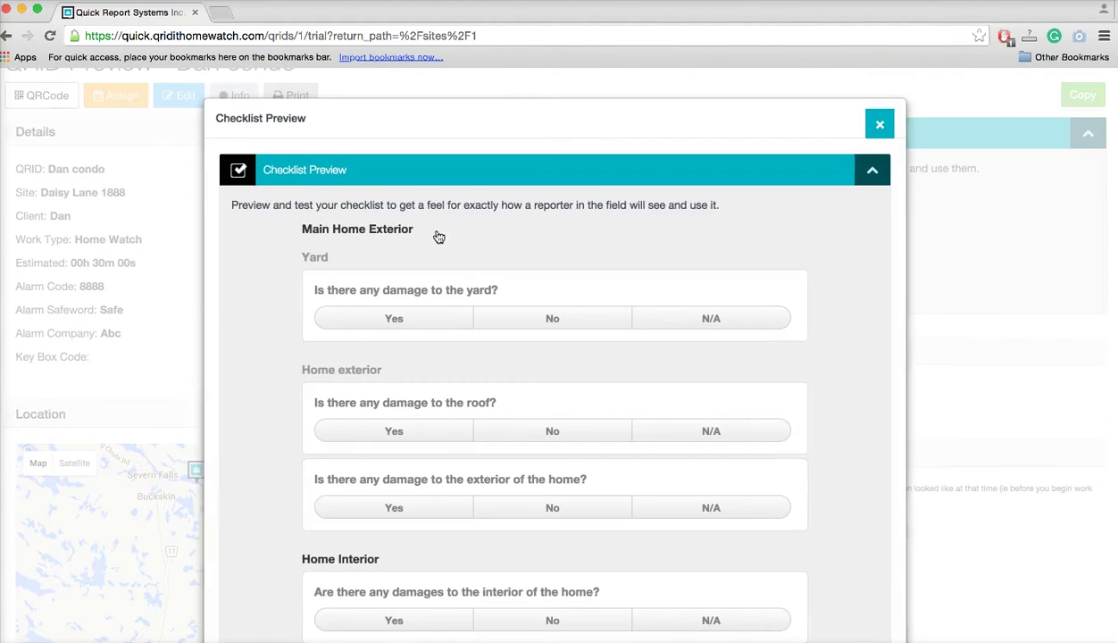
{"action": "scroll", "coordinate": [248, 419], "scroll_direction": "down", "scroll_amount": 3}
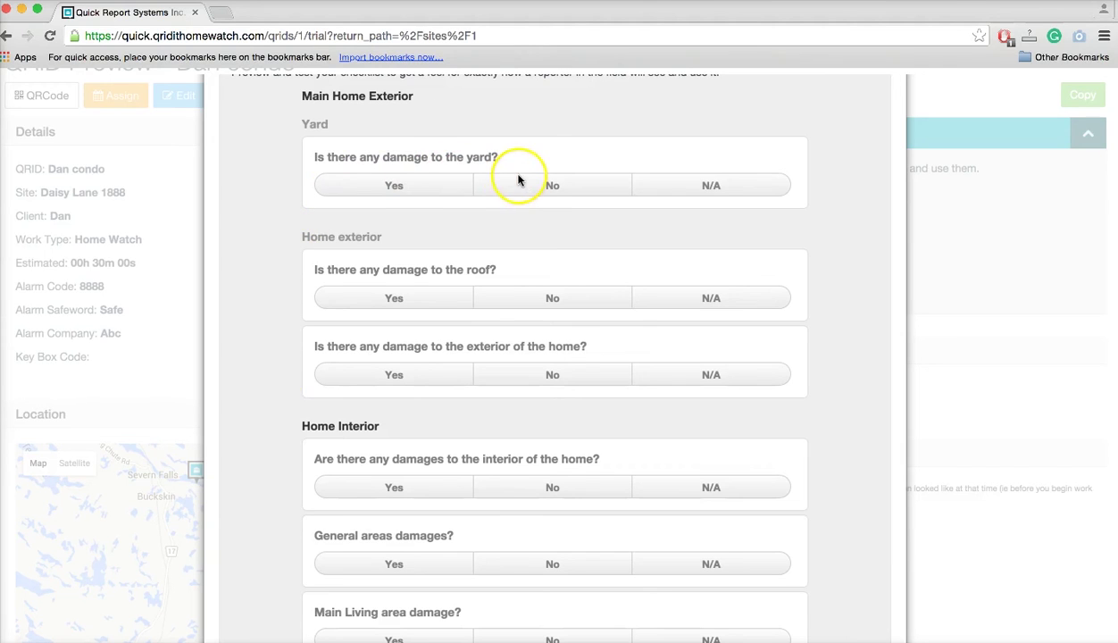
{"action": "left_click", "coordinate": [374, 192]}
{"action": "left_click", "coordinate": [363, 304]}
{"action": "left_click", "coordinate": [557, 185]}
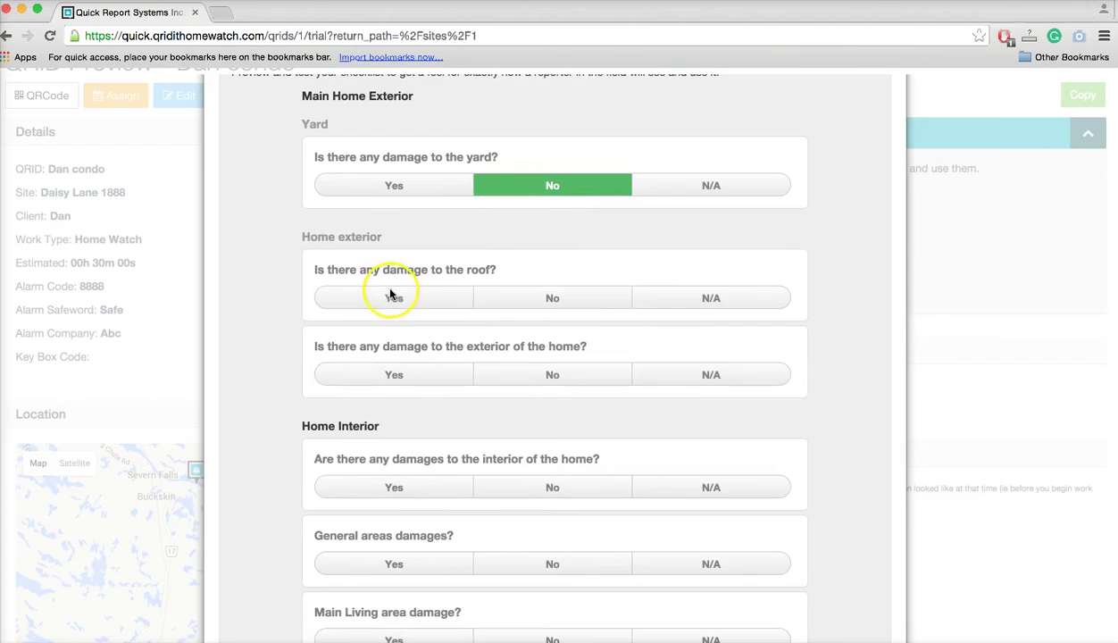
{"action": "scroll", "coordinate": [403, 461], "scroll_direction": "down", "scroll_amount": 4}
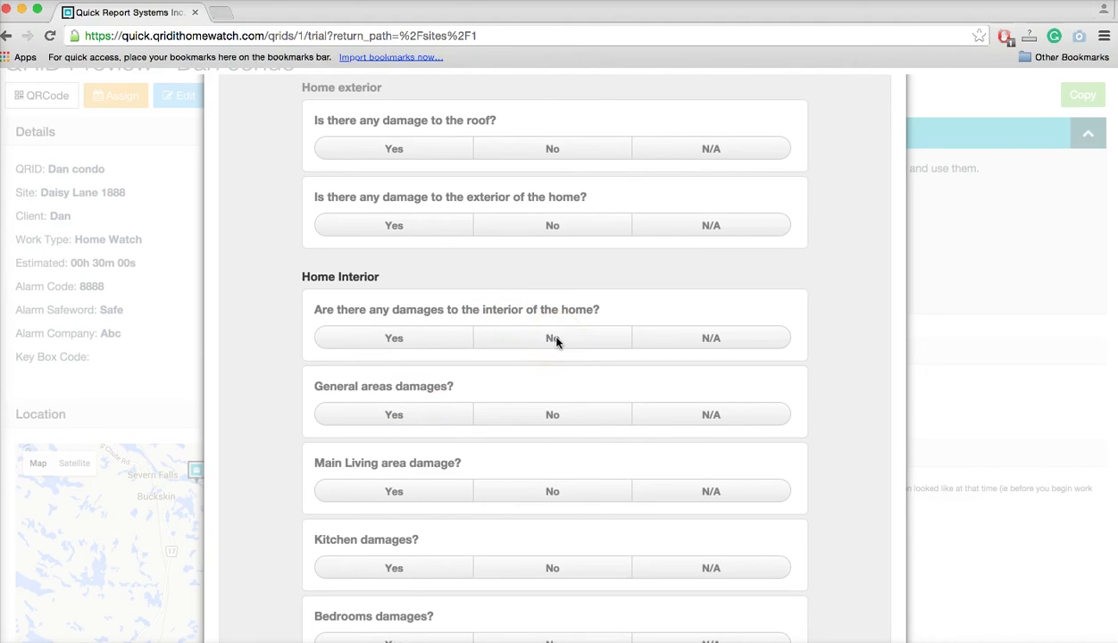
Answer Yes to interior damage, tick pictures-and-describe, comment 'found a leak', and close the preview.
{"action": "left_click", "coordinate": [402, 338]}
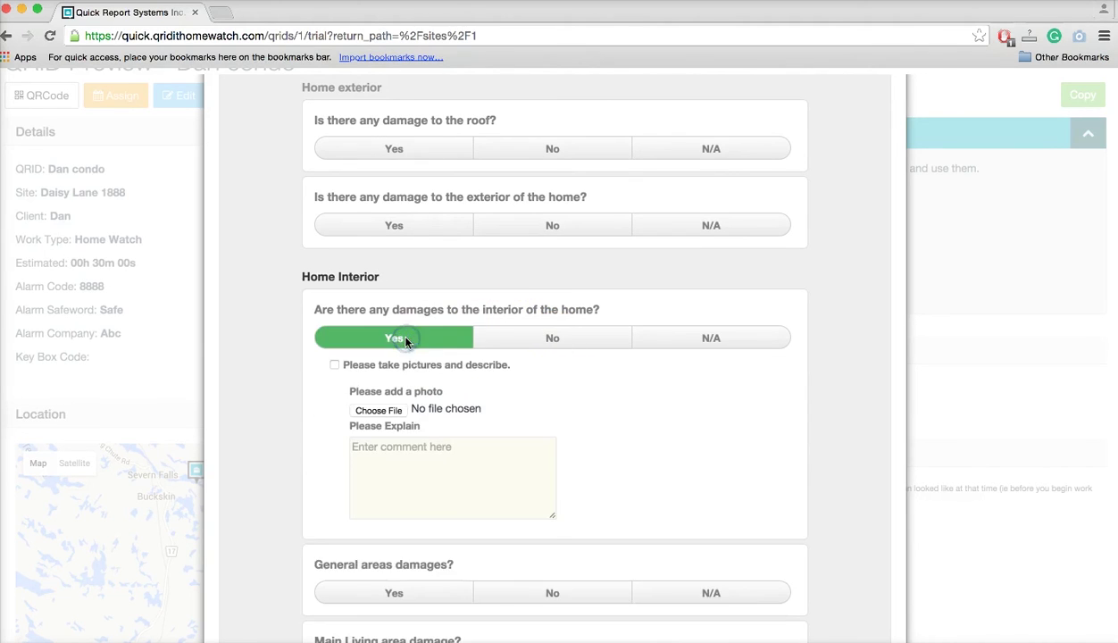
{"action": "left_click", "coordinate": [334, 364]}
{"action": "left_click", "coordinate": [385, 470]}
{"action": "type", "text": "found a leak"}
{"action": "left_click", "coordinate": [641, 473]}
{"action": "scroll", "coordinate": [643, 475], "scroll_direction": "down", "scroll_amount": 5}
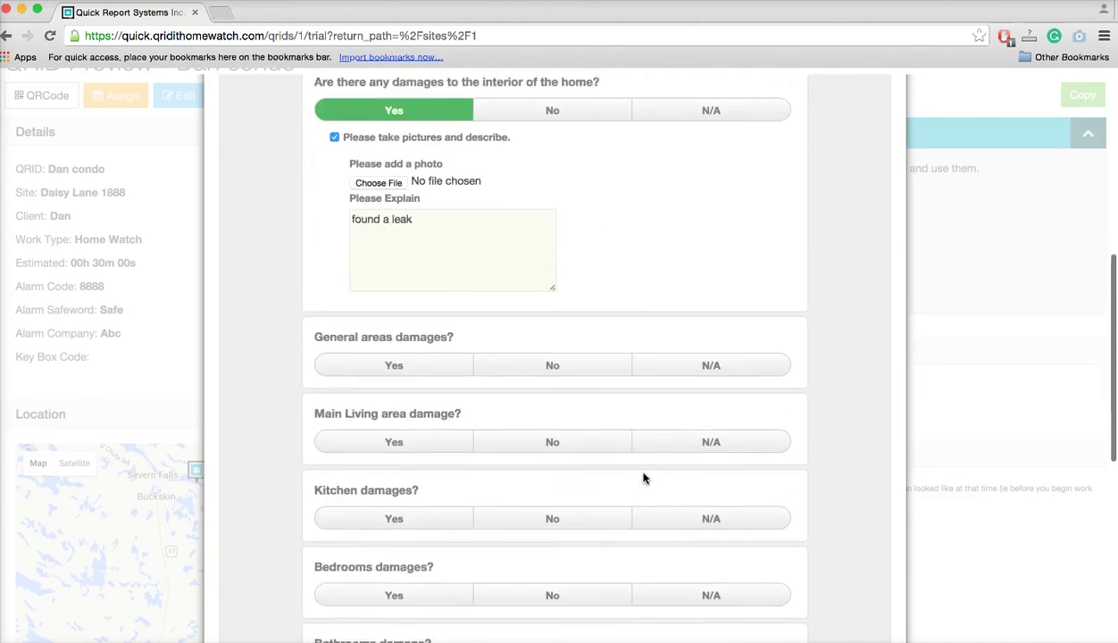
{"action": "scroll", "coordinate": [643, 478], "scroll_direction": "down", "scroll_amount": 10}
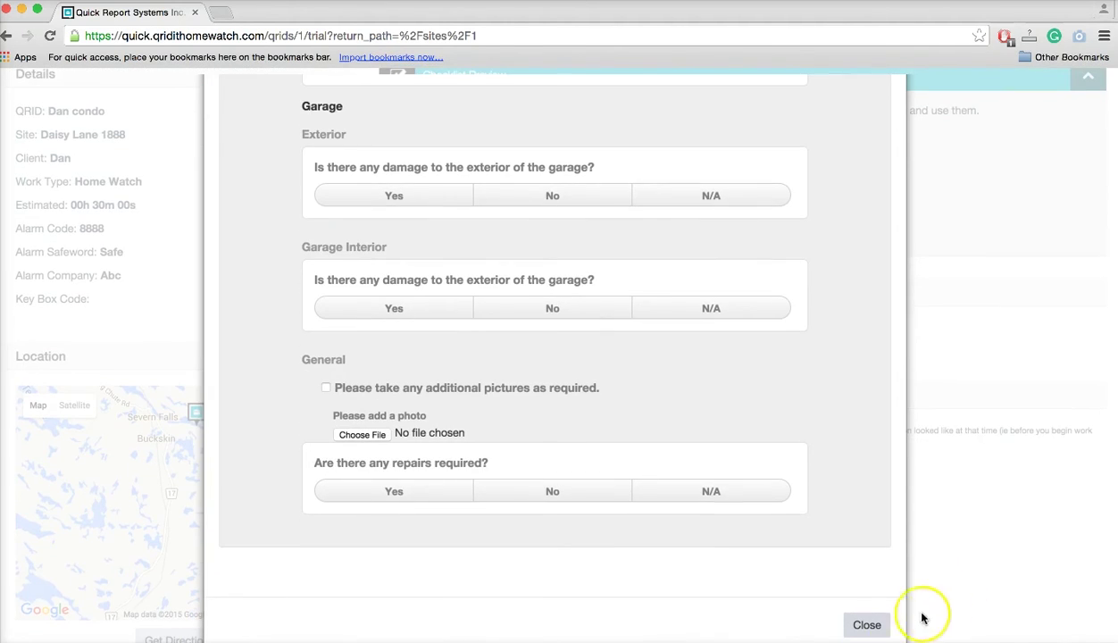
{"action": "left_click", "coordinate": [886, 625]}
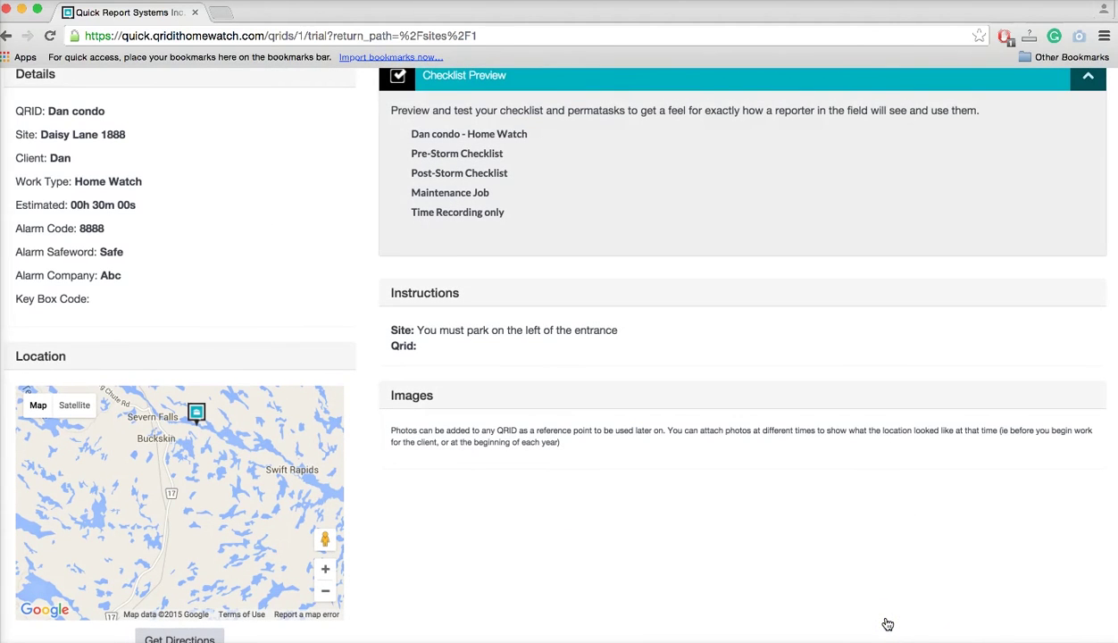
{"action": "scroll", "coordinate": [719, 507], "scroll_direction": "up", "scroll_amount": 5}
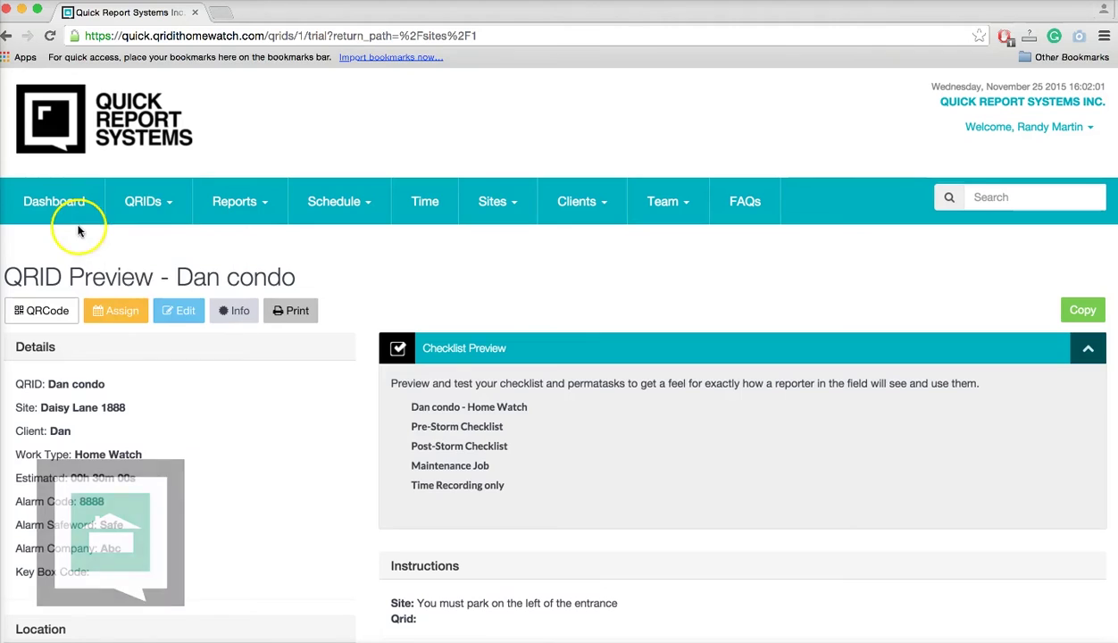
{"action": "left_click", "coordinate": [111, 310]}
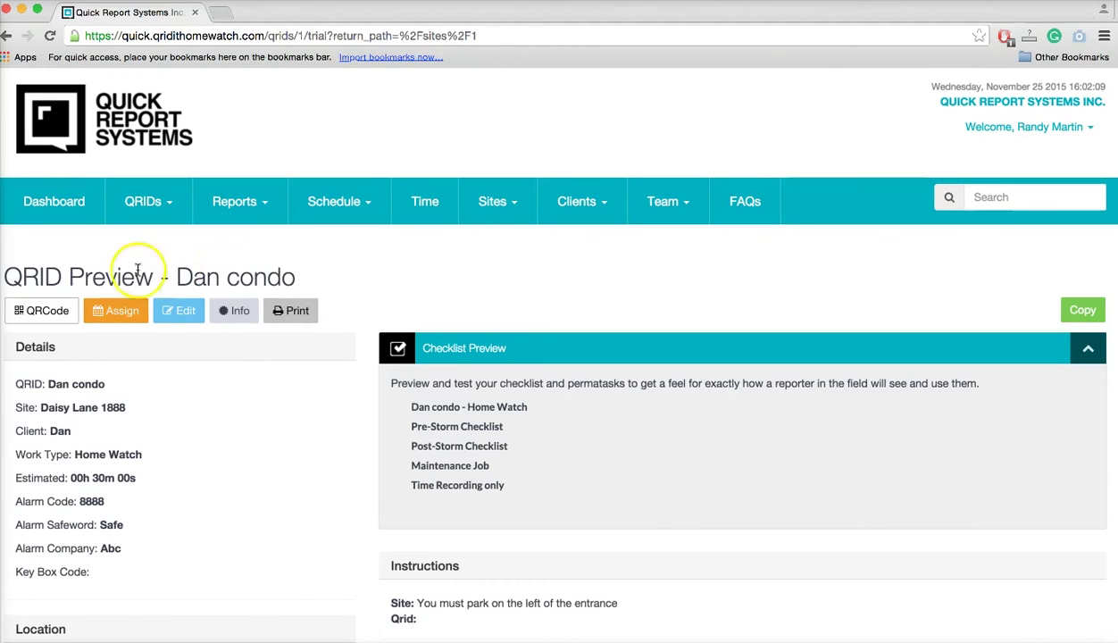
{"action": "left_click", "coordinate": [110, 312]}
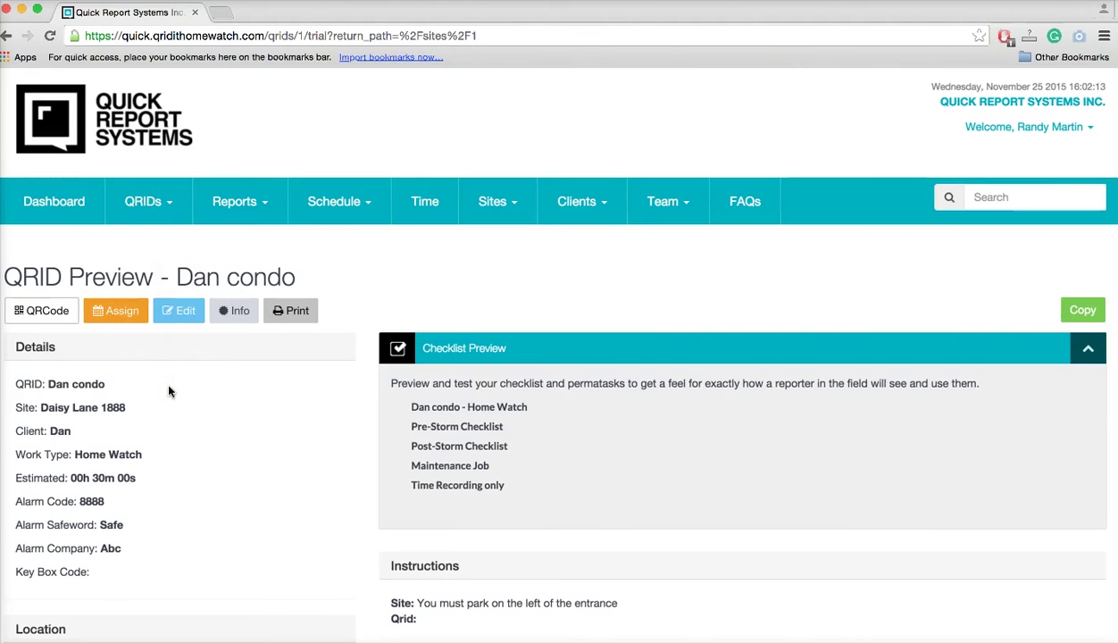
{"action": "left_click", "coordinate": [128, 320]}
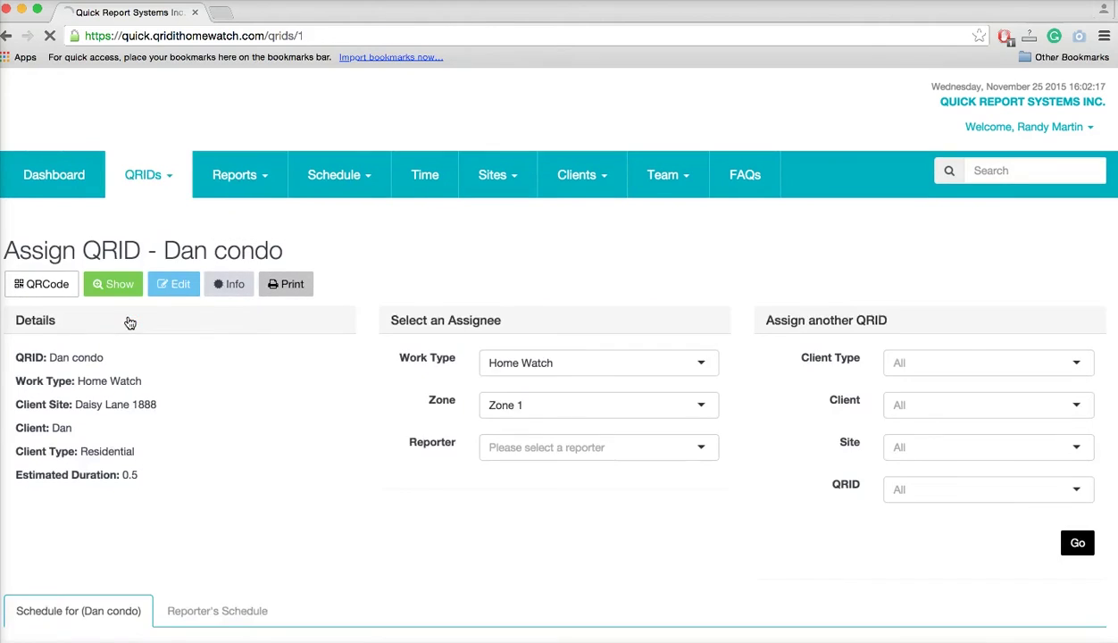
Pick the test reporter and drop the Dan condo QRID onto Wednesday 25/11/2015 at 6:00 PM.
{"action": "scroll", "coordinate": [230, 441], "scroll_direction": "down", "scroll_amount": 3}
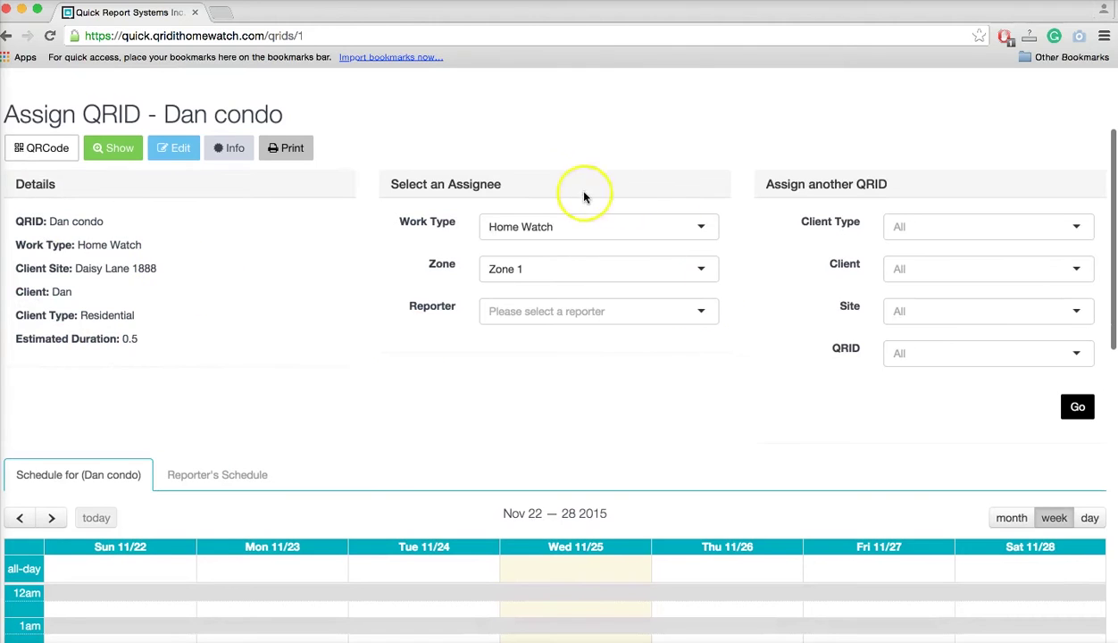
{"action": "left_click", "coordinate": [540, 312]}
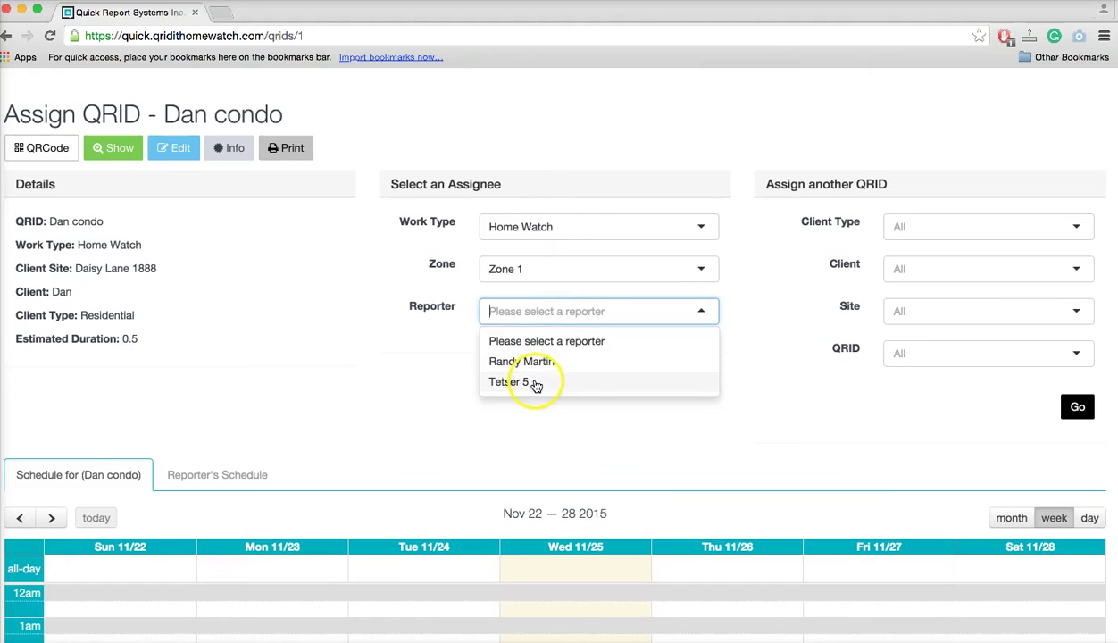
{"action": "left_click", "coordinate": [536, 383]}
{"action": "left_click_drag", "start_coordinate": [549, 410], "coordinate": [572, 396]}
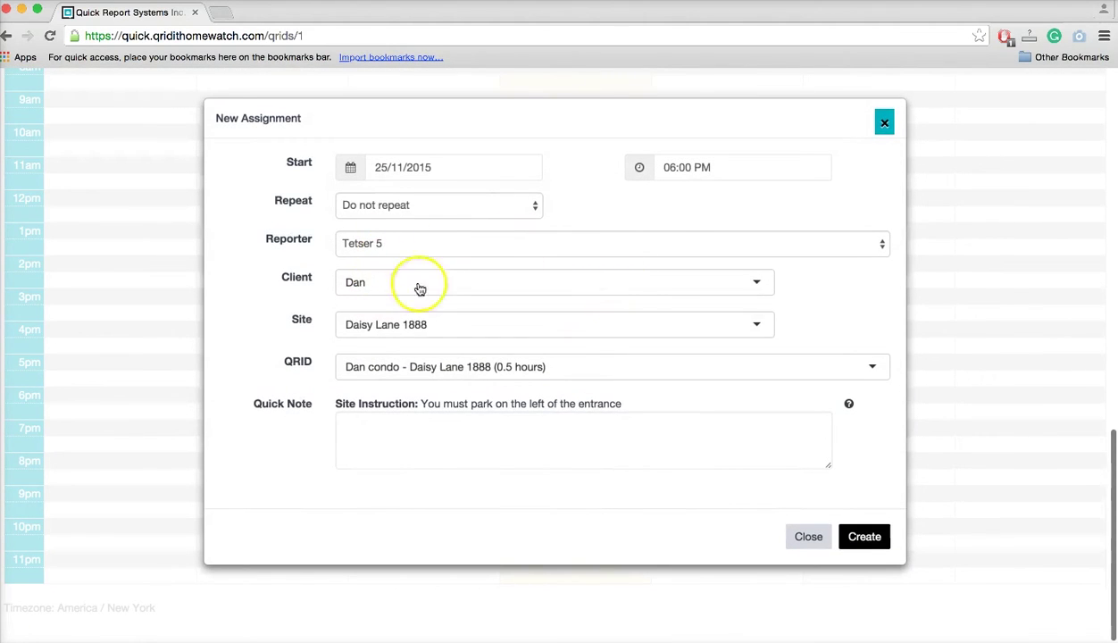
Set the assignment to repeat weekly until 31/12/2015.
{"action": "left_click", "coordinate": [460, 207]}
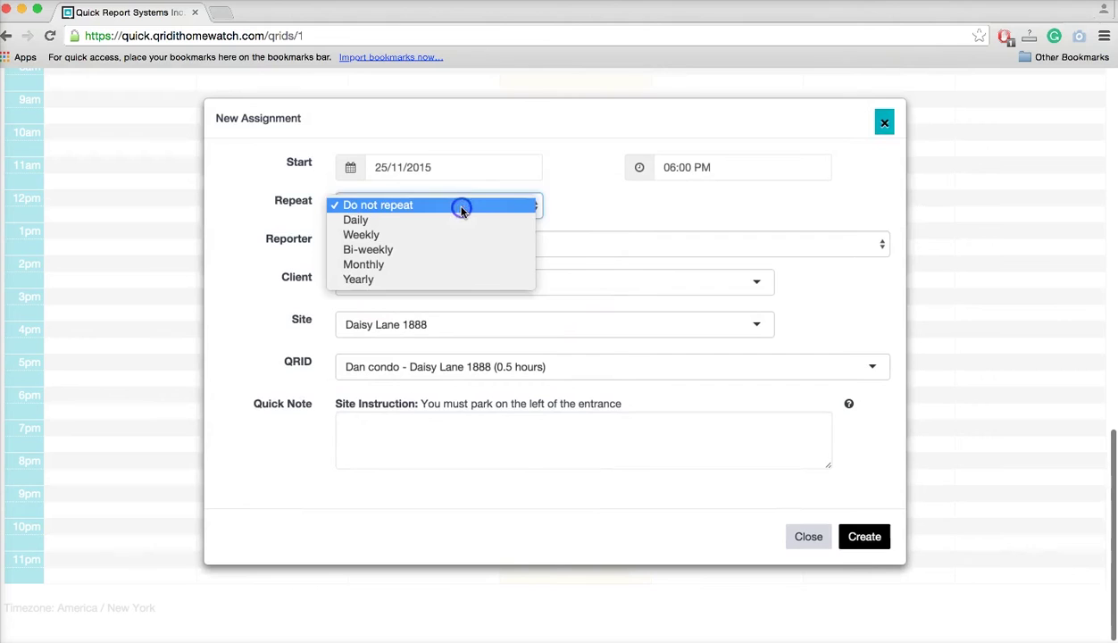
{"action": "left_click", "coordinate": [410, 236]}
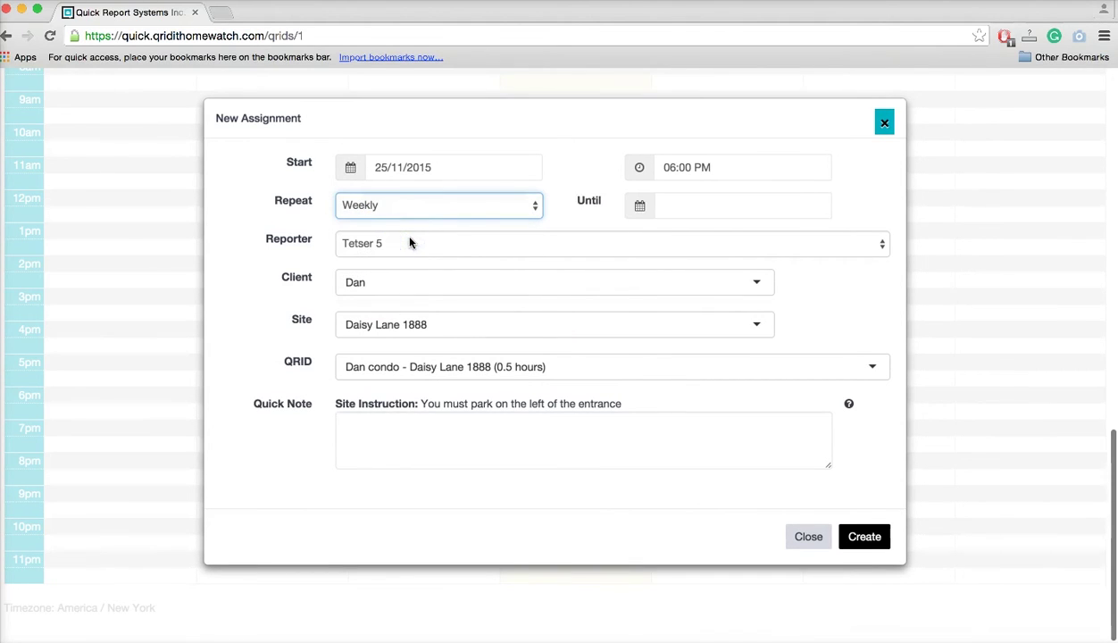
{"action": "left_click", "coordinate": [711, 207]}
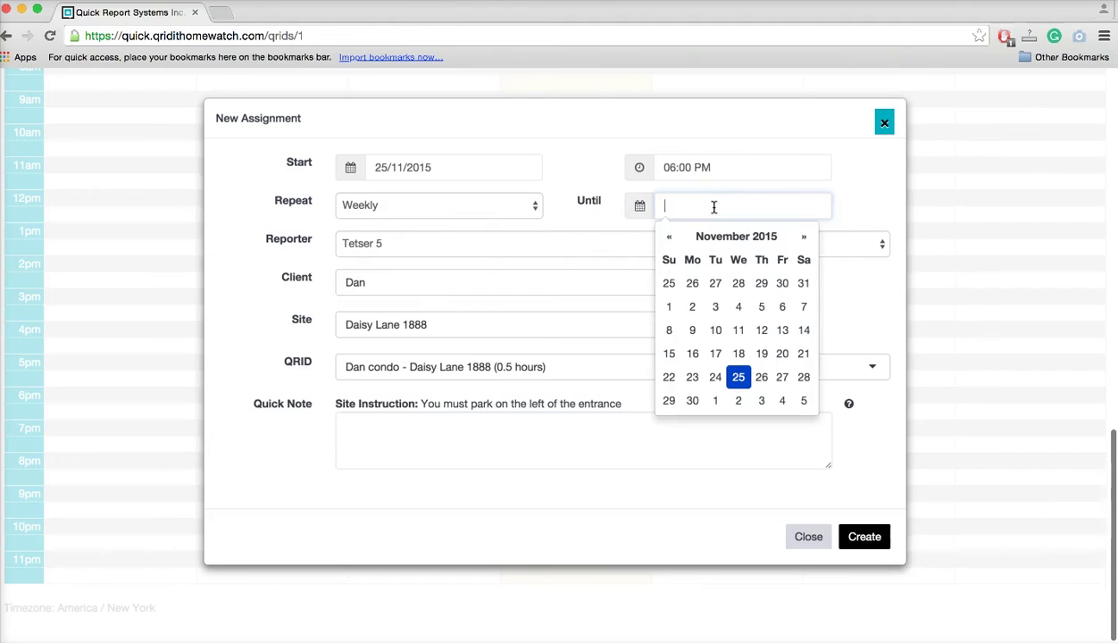
{"action": "left_click", "coordinate": [803, 238]}
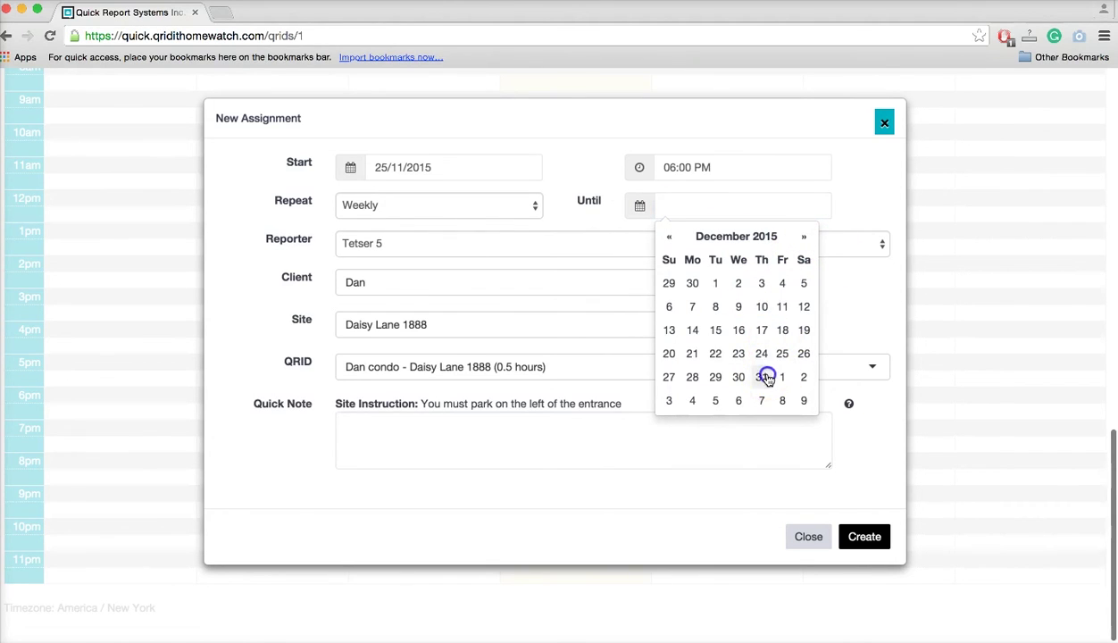
{"action": "left_click", "coordinate": [762, 378]}
{"action": "left_click", "coordinate": [873, 312]}
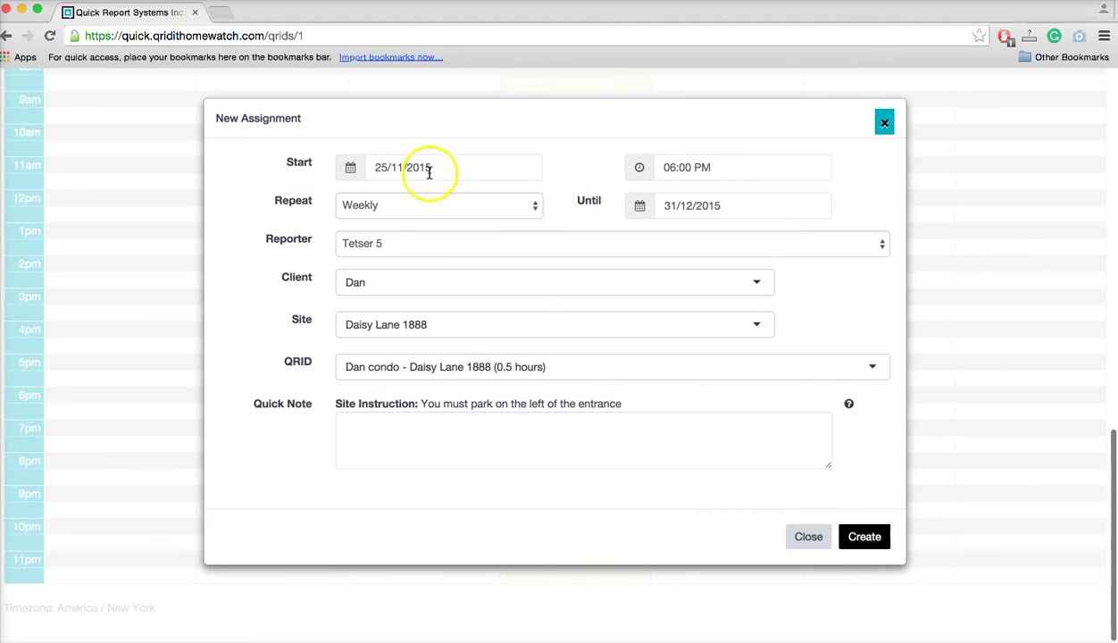
Add the quick note 'Water the flowers' and create the assignment.
{"action": "left_click", "coordinate": [391, 426]}
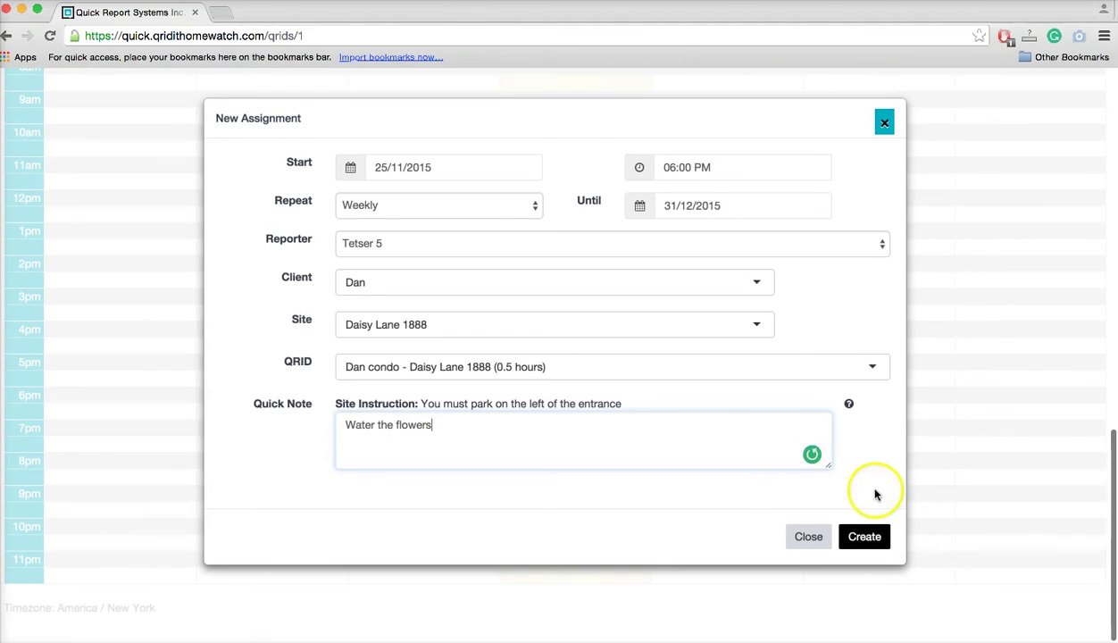
{"action": "left_click", "coordinate": [866, 536]}
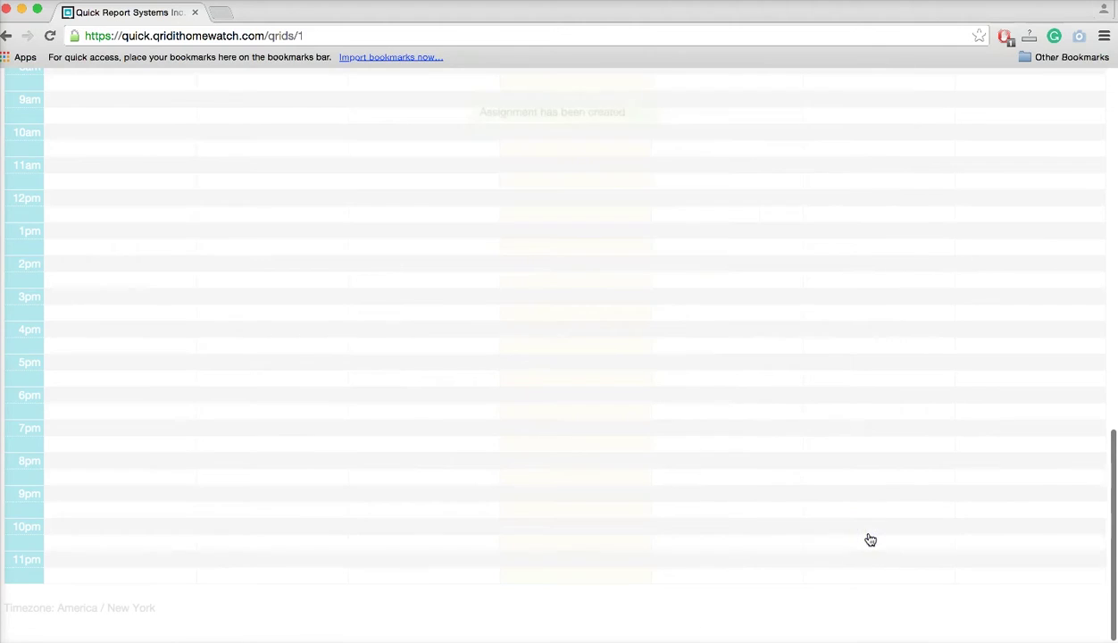
{"action": "scroll", "coordinate": [748, 310], "scroll_direction": "up", "scroll_amount": 1}
{"action": "scroll", "coordinate": [749, 310], "scroll_direction": "up", "scroll_amount": 10}
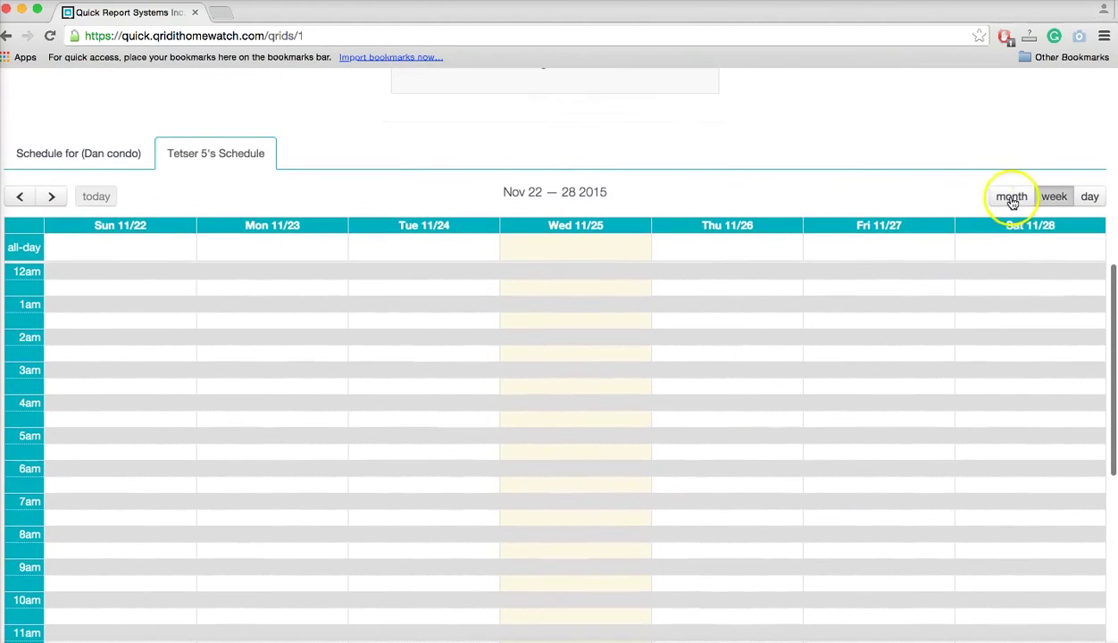
In month view, move the 2 December visit to 3 December and save it for this instance only.
{"action": "left_click", "coordinate": [1012, 200]}
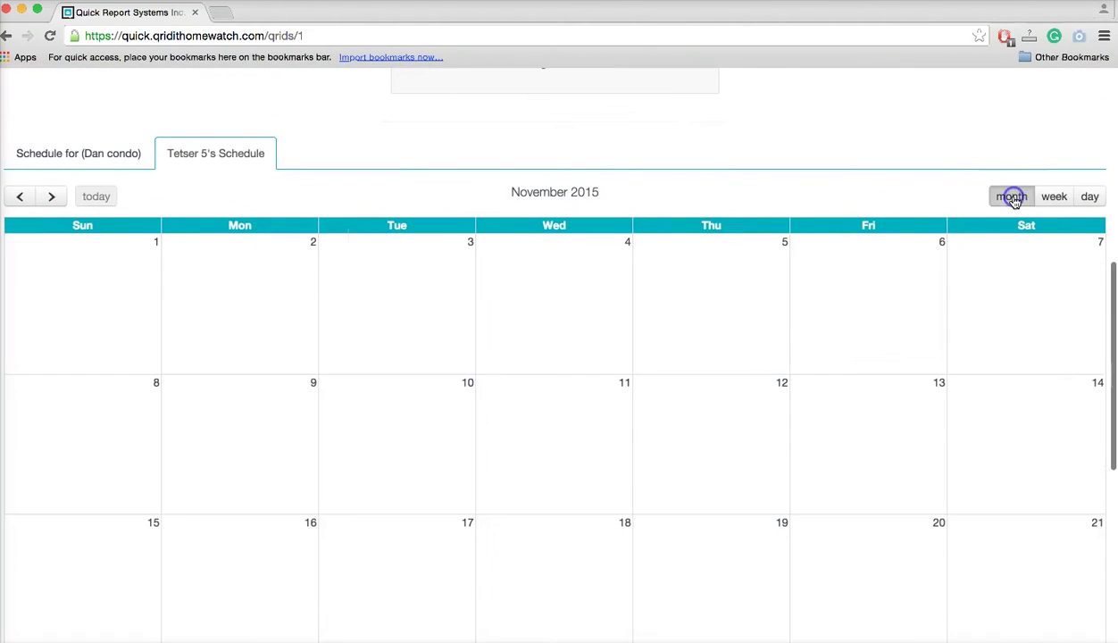
{"action": "scroll", "coordinate": [436, 466], "scroll_direction": "down", "scroll_amount": 5}
{"action": "scroll", "coordinate": [439, 471], "scroll_direction": "down", "scroll_amount": 5}
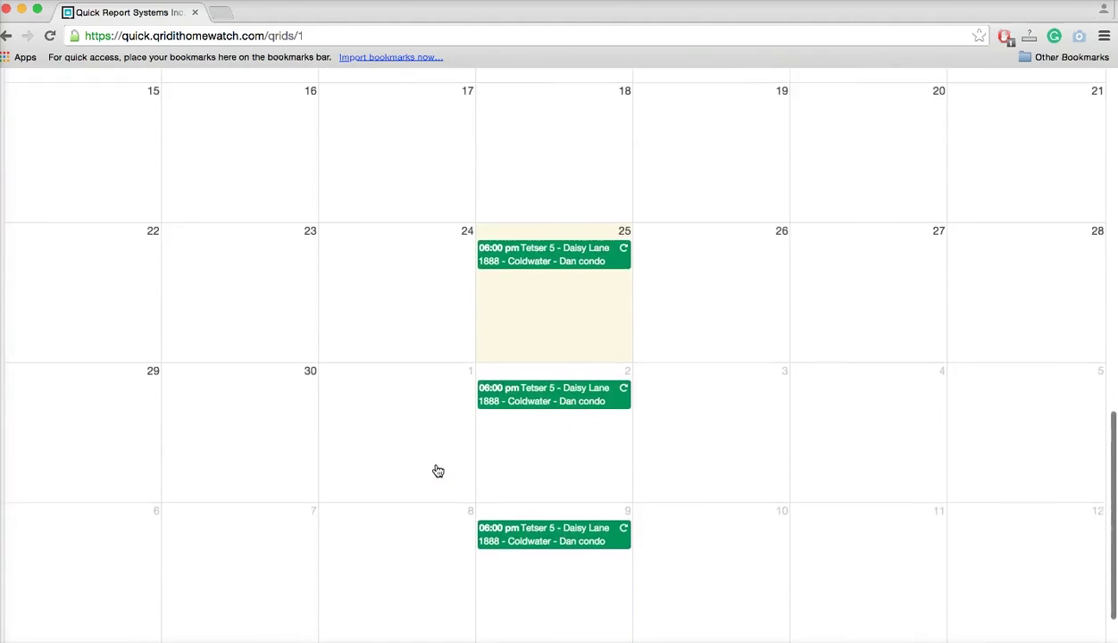
{"action": "scroll", "coordinate": [439, 471], "scroll_direction": "up", "scroll_amount": 2}
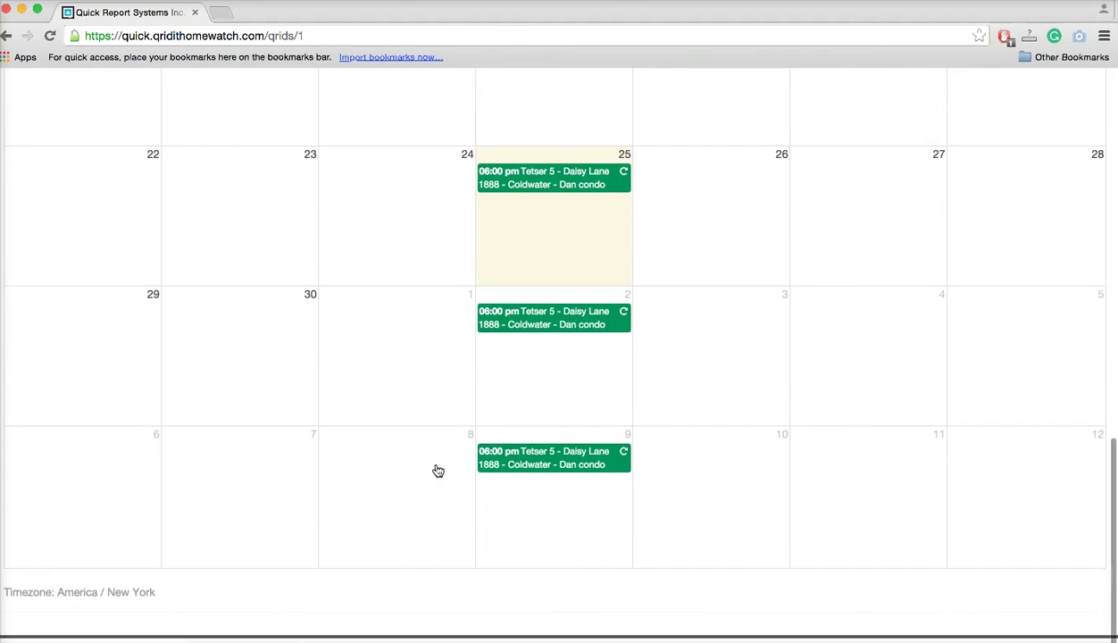
{"action": "left_click", "coordinate": [530, 324]}
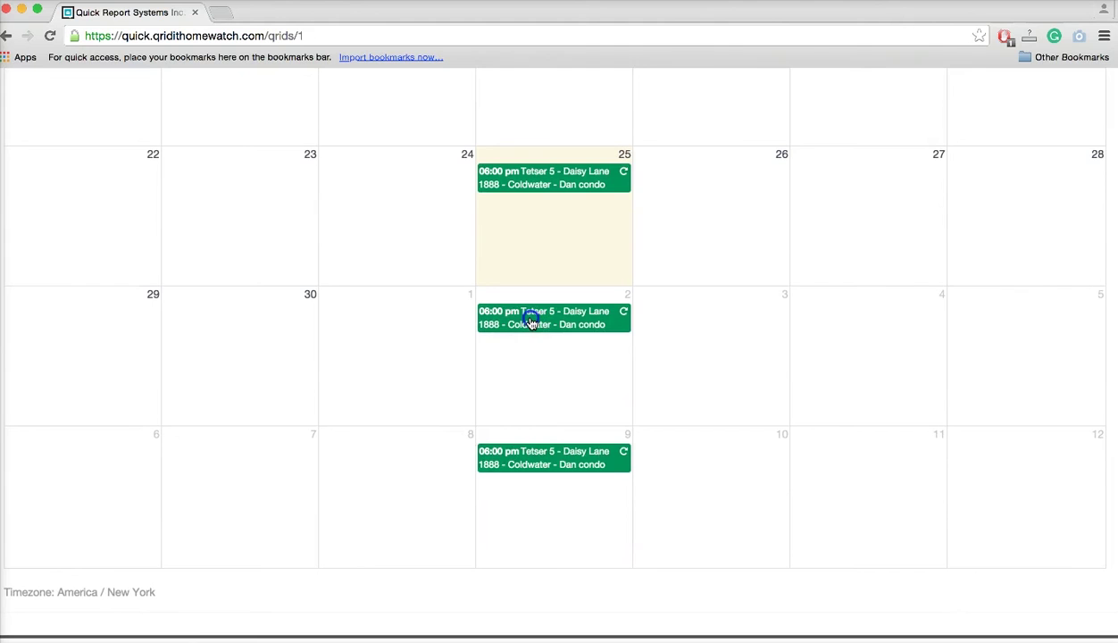
{"action": "left_click_drag", "start_coordinate": [531, 324], "coordinate": [691, 324]}
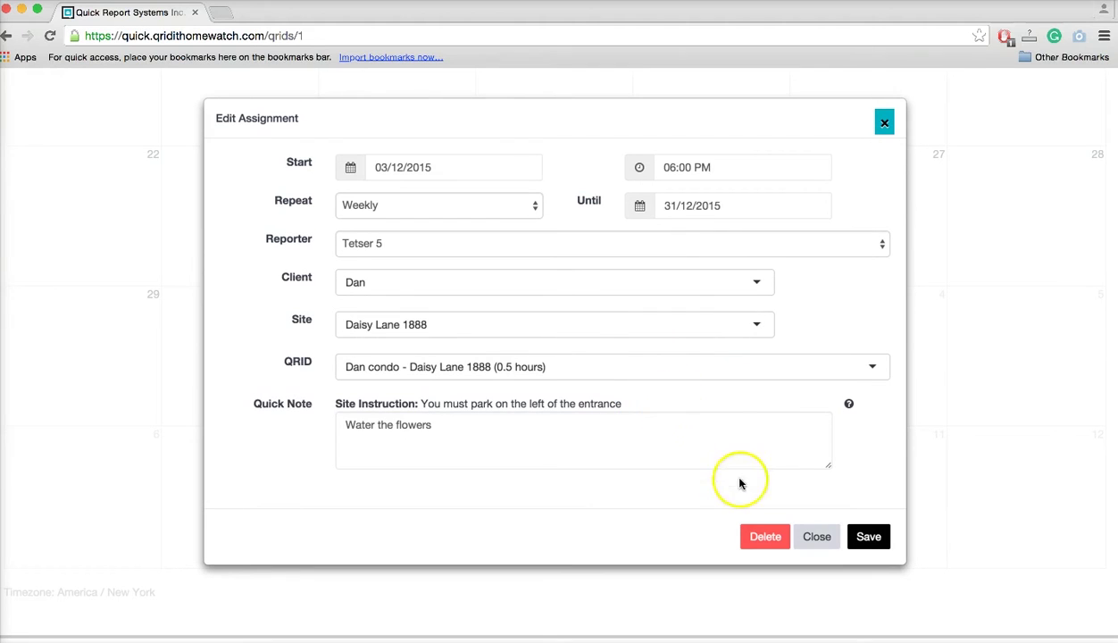
{"action": "left_click", "coordinate": [863, 535]}
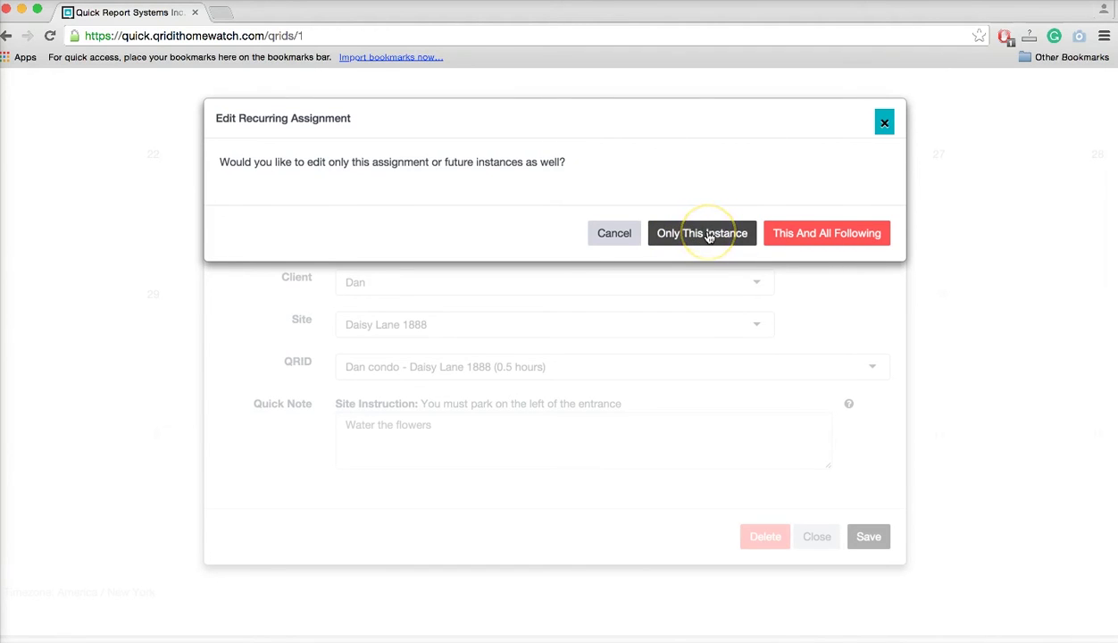
{"action": "left_click", "coordinate": [708, 234]}
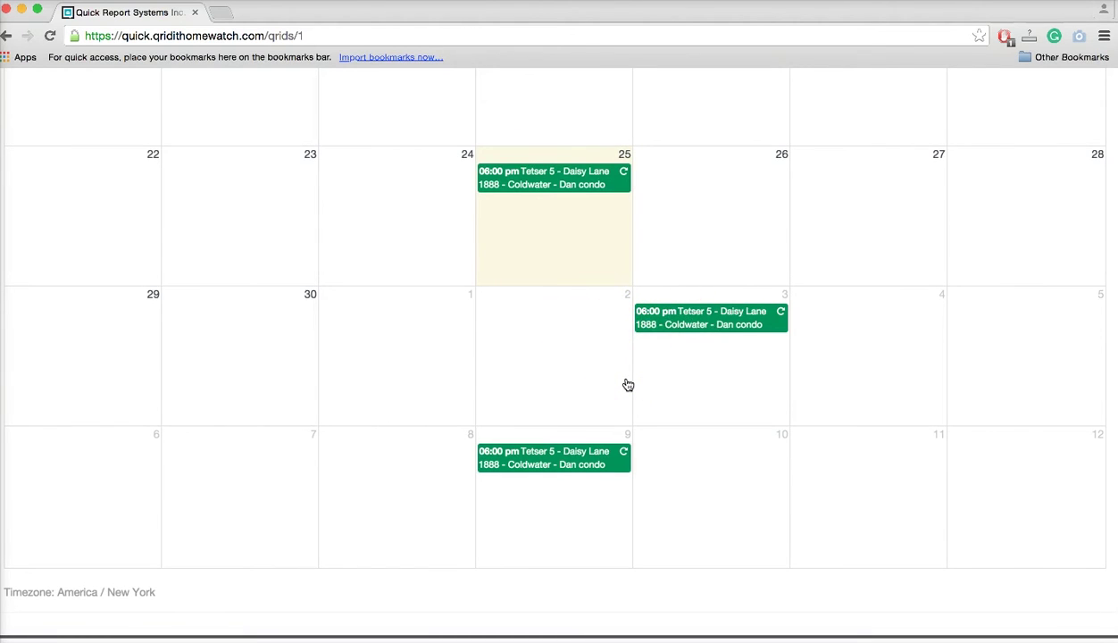
From the dashboard's assignment map marker, open and review the Dan condo assignment's full details.
{"action": "scroll", "coordinate": [628, 385], "scroll_direction": "up", "scroll_amount": 10}
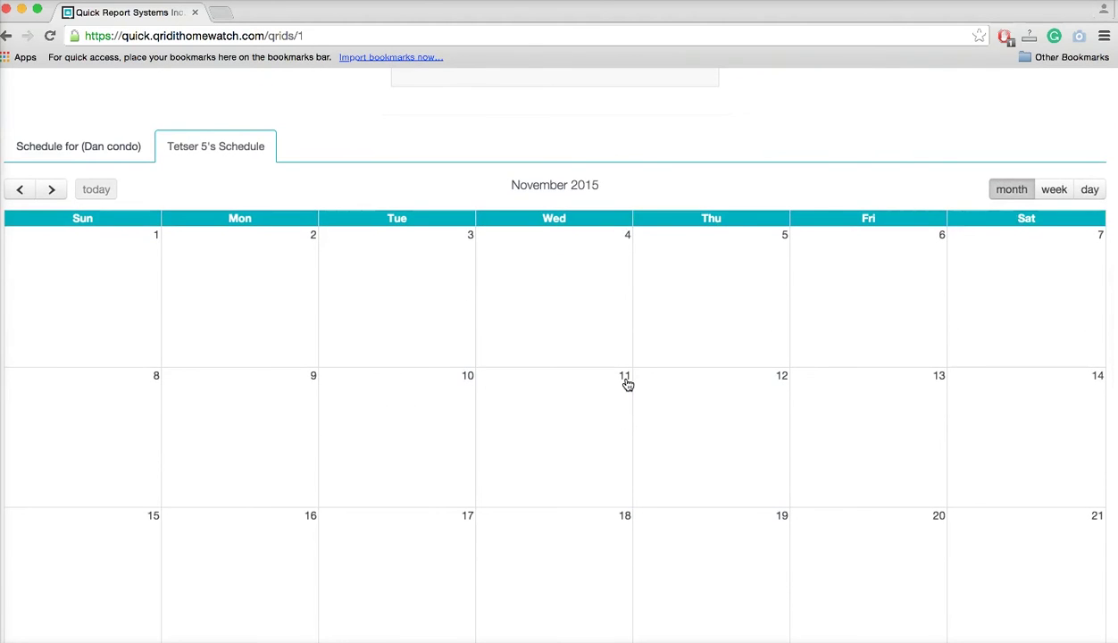
{"action": "scroll", "coordinate": [628, 385], "scroll_direction": "up", "scroll_amount": 4}
{"action": "scroll", "coordinate": [749, 278], "scroll_direction": "up", "scroll_amount": 6}
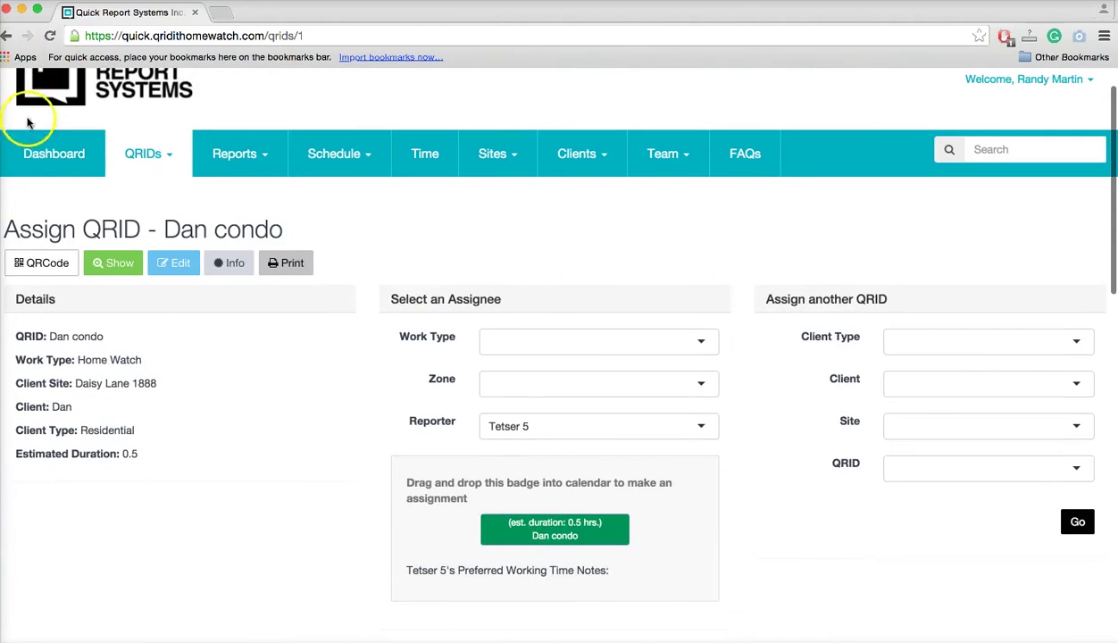
{"action": "left_click", "coordinate": [40, 157]}
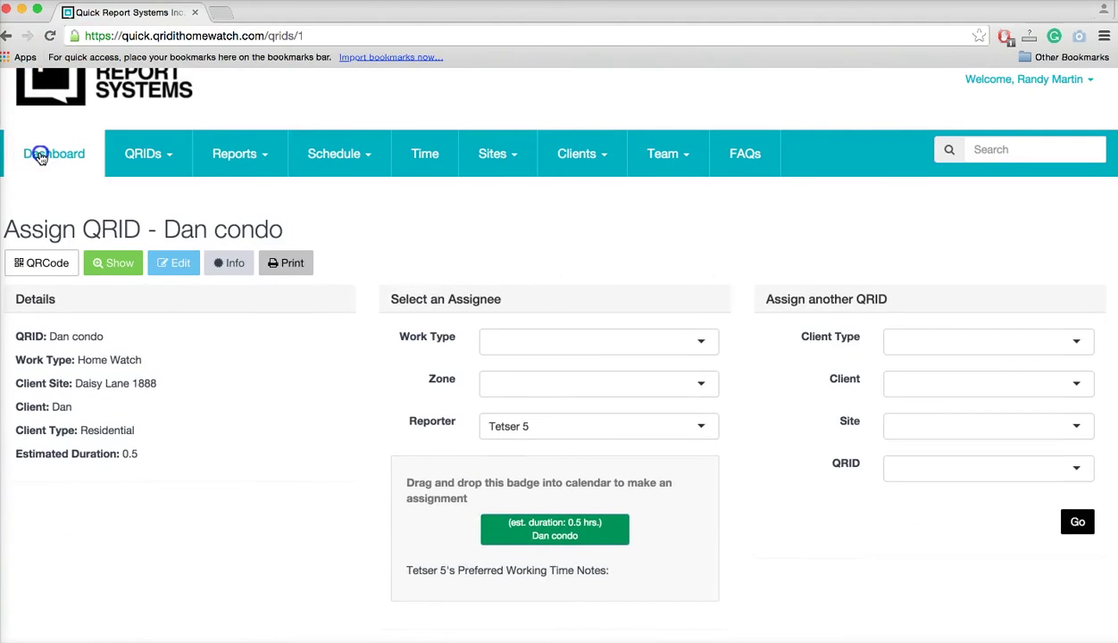
{"action": "left_click", "coordinate": [40, 157]}
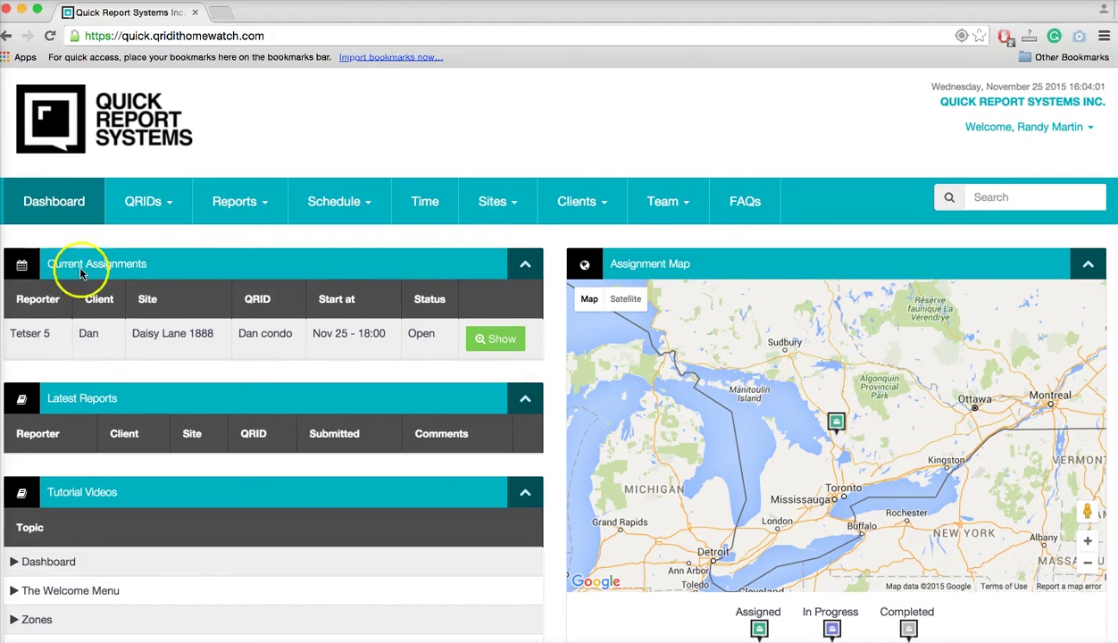
{"action": "left_click", "coordinate": [836, 421]}
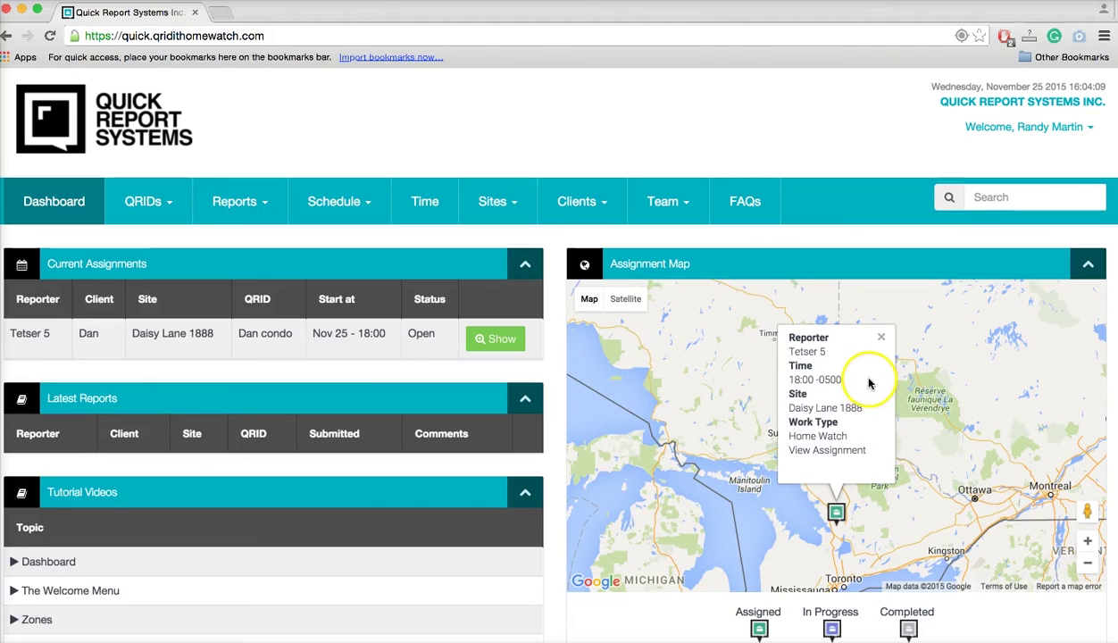
{"action": "left_click", "coordinate": [839, 450]}
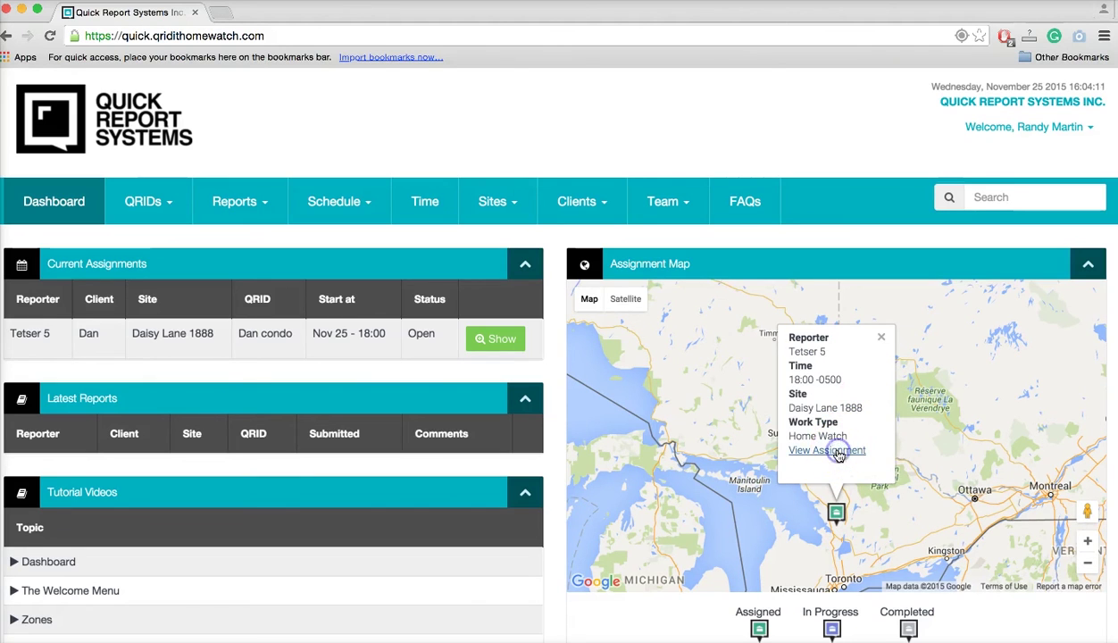
{"action": "scroll", "coordinate": [474, 451], "scroll_direction": "down", "scroll_amount": 5}
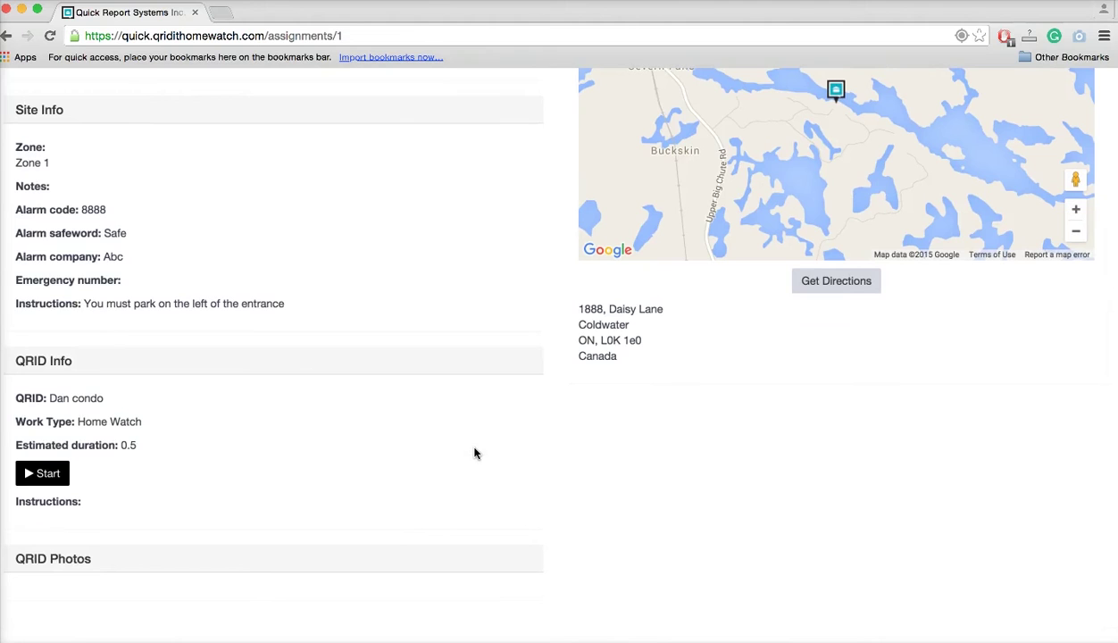
{"action": "scroll", "coordinate": [474, 451], "scroll_direction": "up", "scroll_amount": 5}
Return to the Dashboard and check the condo assignment listed Open for Nov 25 at 18:00.
{"action": "left_click", "coordinate": [39, 199]}
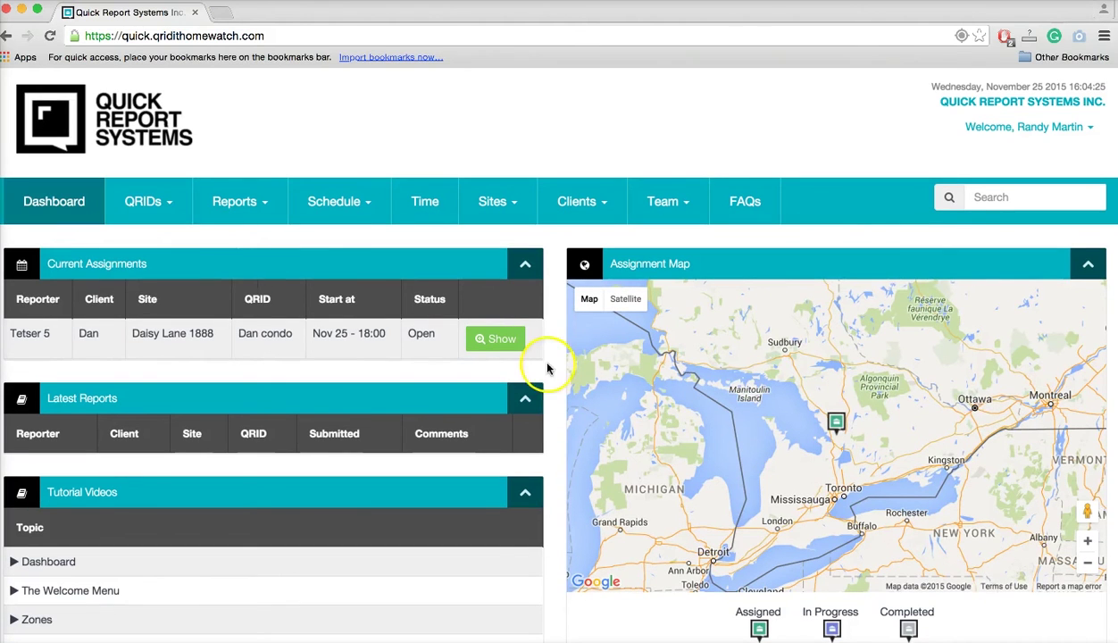
{"action": "scroll", "coordinate": [712, 607], "scroll_direction": "down", "scroll_amount": 1}
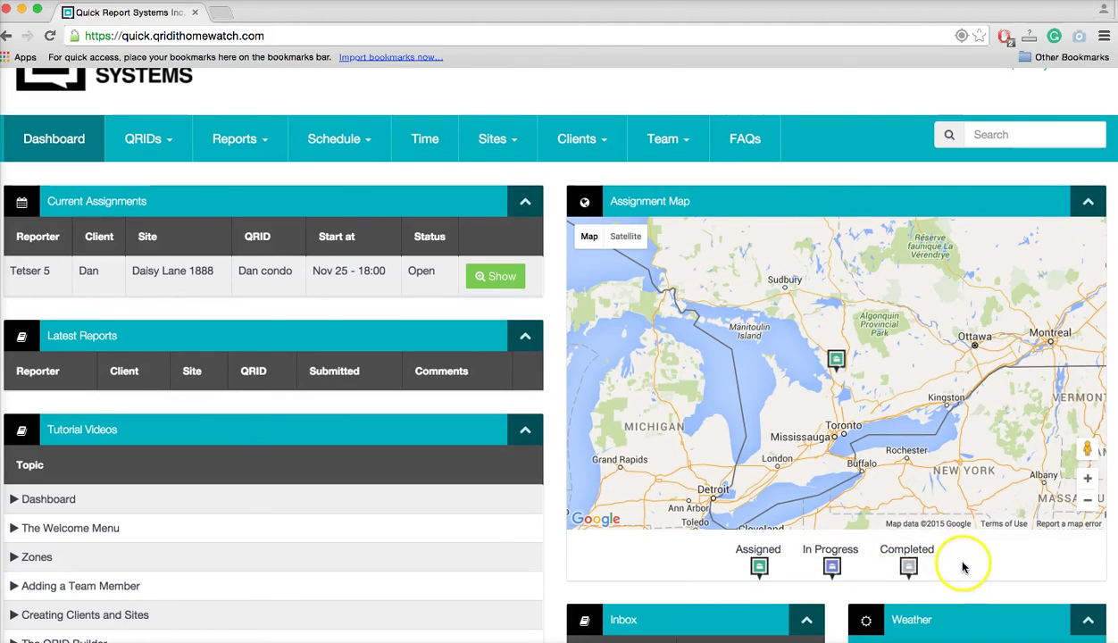
{"action": "scroll", "coordinate": [554, 518], "scroll_direction": "down", "scroll_amount": 1}
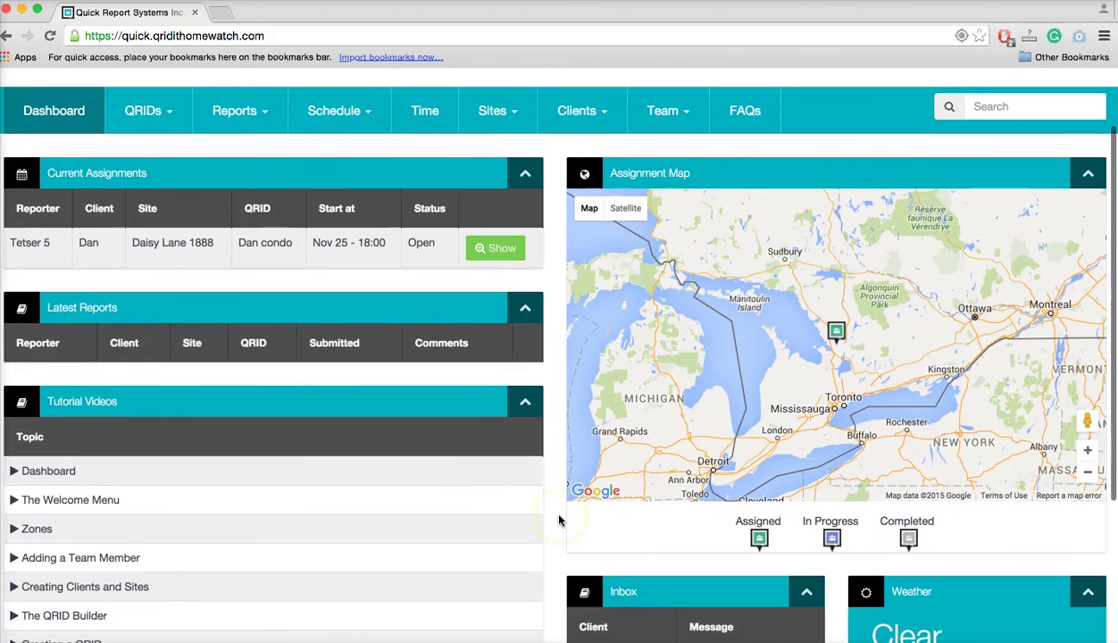
{"action": "scroll", "coordinate": [559, 520], "scroll_direction": "down", "scroll_amount": 3}
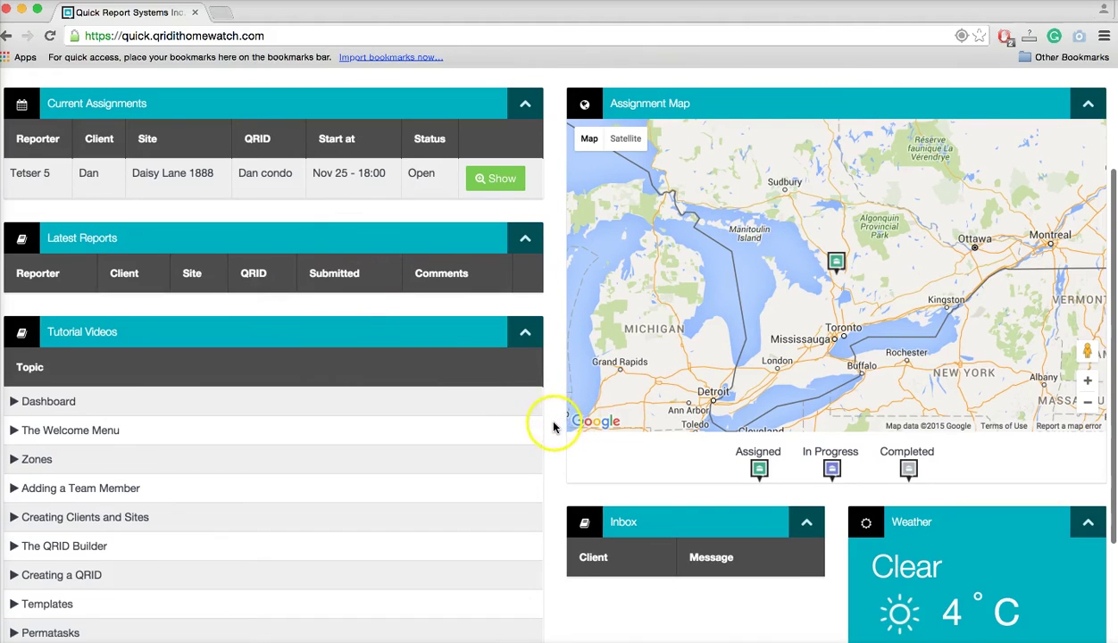
{"action": "scroll", "coordinate": [553, 427], "scroll_direction": "up", "scroll_amount": 5}
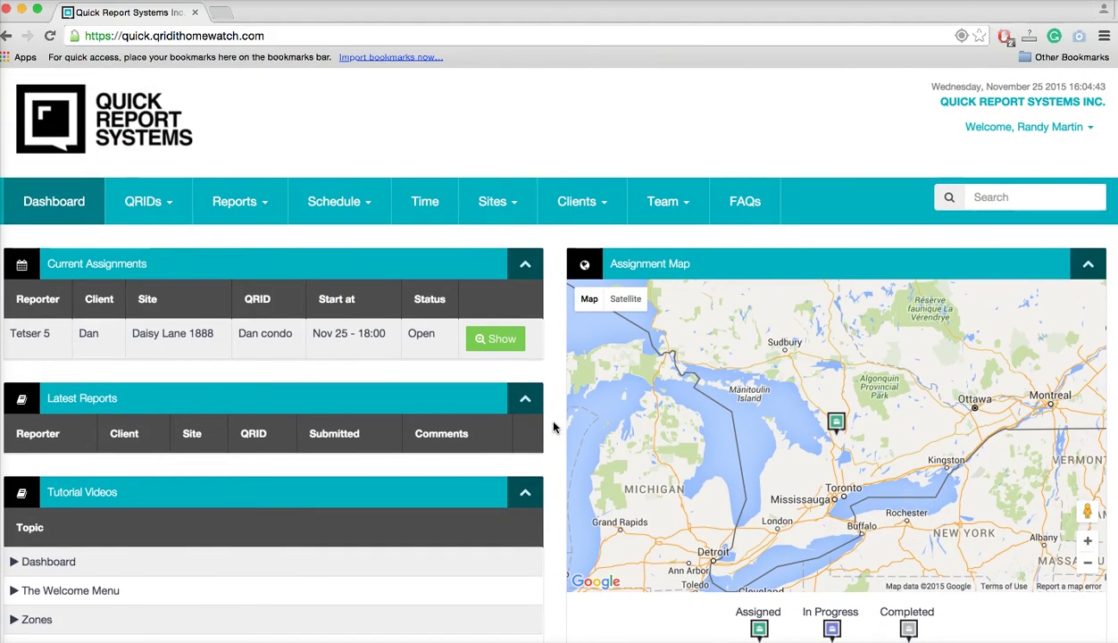
{"action": "left_click", "coordinate": [164, 202]}
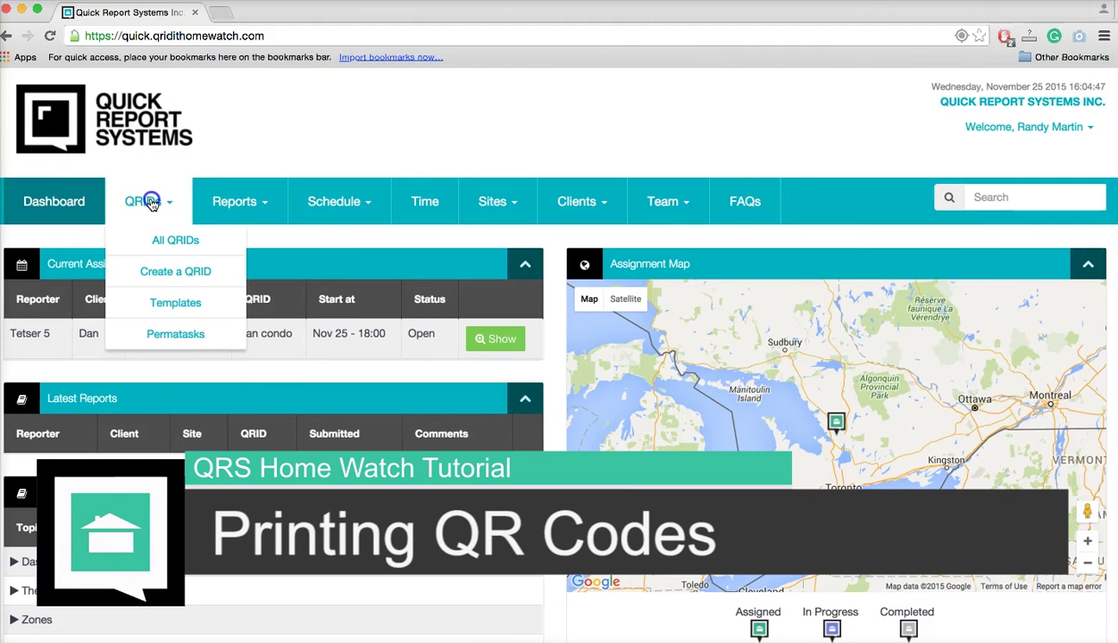
{"action": "left_click", "coordinate": [152, 203]}
{"action": "scroll", "coordinate": [262, 454], "scroll_direction": "down", "scroll_amount": 3}
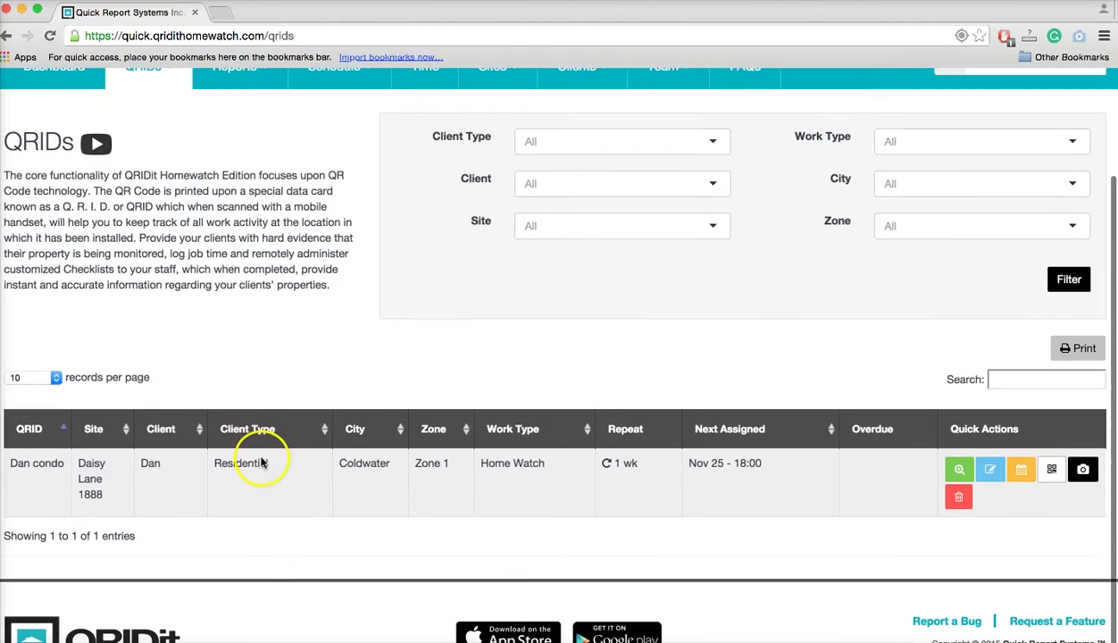
{"action": "left_click", "coordinate": [585, 180]}
{"action": "left_click", "coordinate": [555, 213]}
{"action": "left_click", "coordinate": [566, 224]}
{"action": "left_click", "coordinate": [564, 256]}
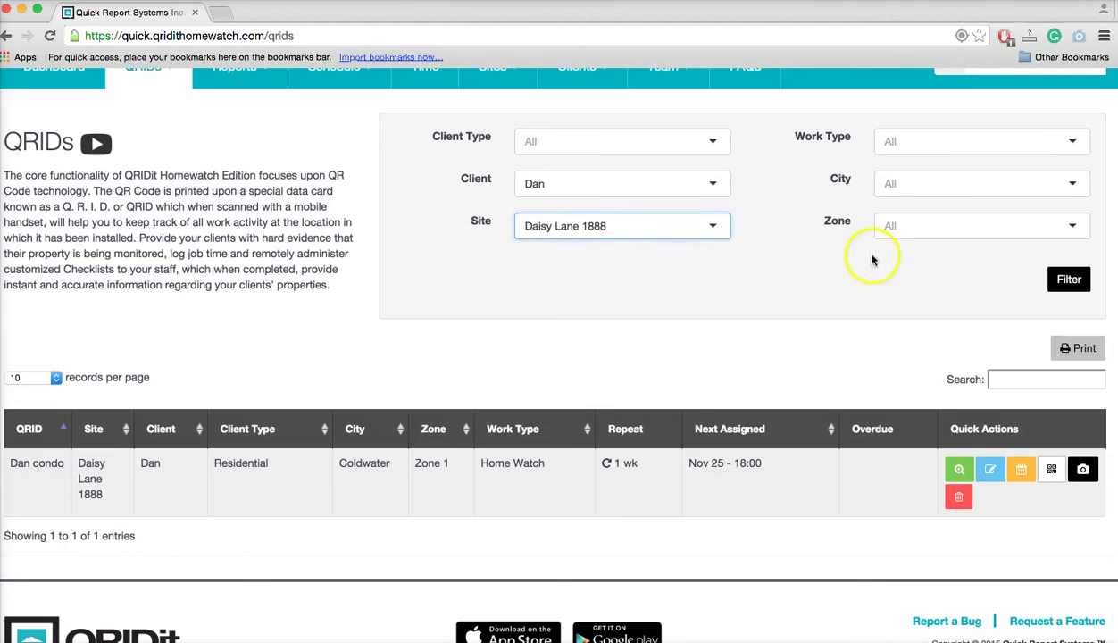
{"action": "left_click", "coordinate": [1069, 281]}
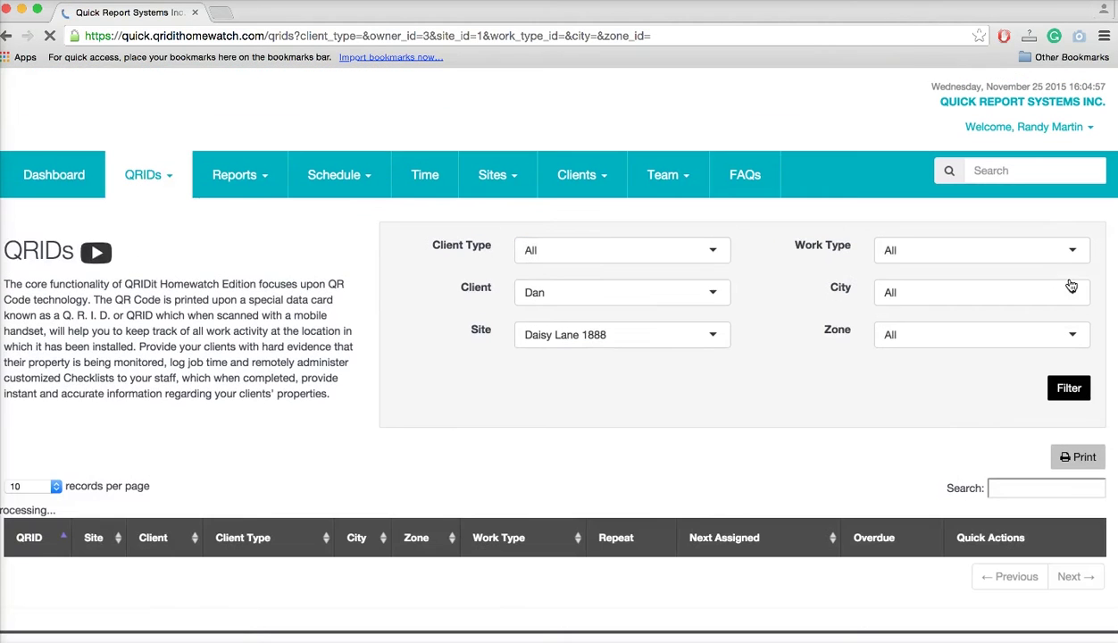
{"action": "scroll", "coordinate": [198, 539], "scroll_direction": "down", "scroll_amount": 4}
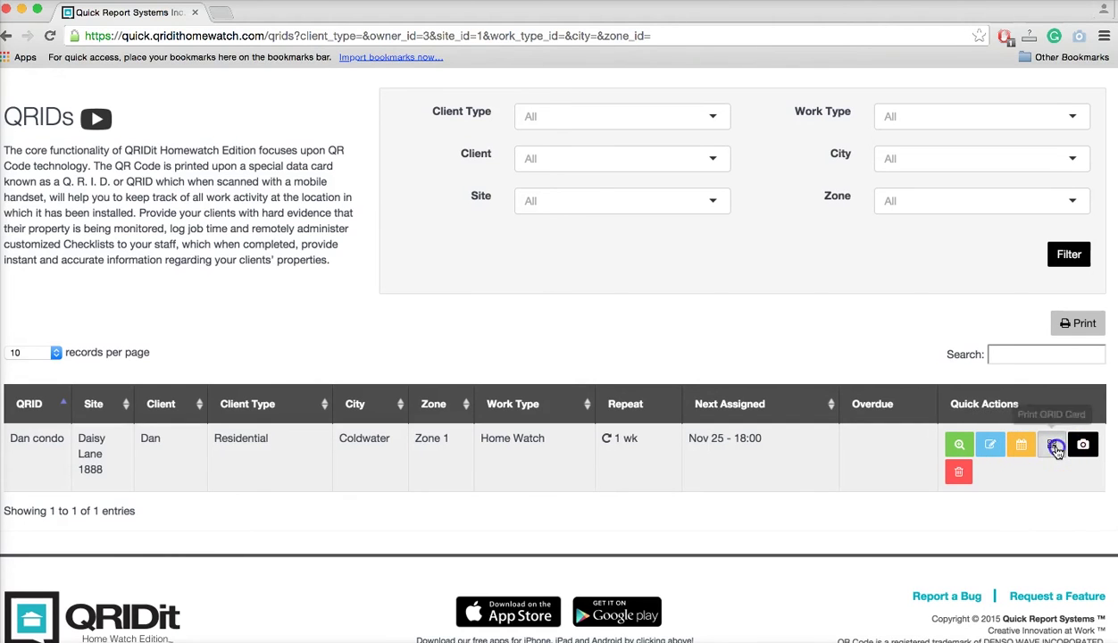
Show the Dan condo QR card and send it to print at 3.5" x 2" size.
{"action": "left_click", "coordinate": [1054, 446]}
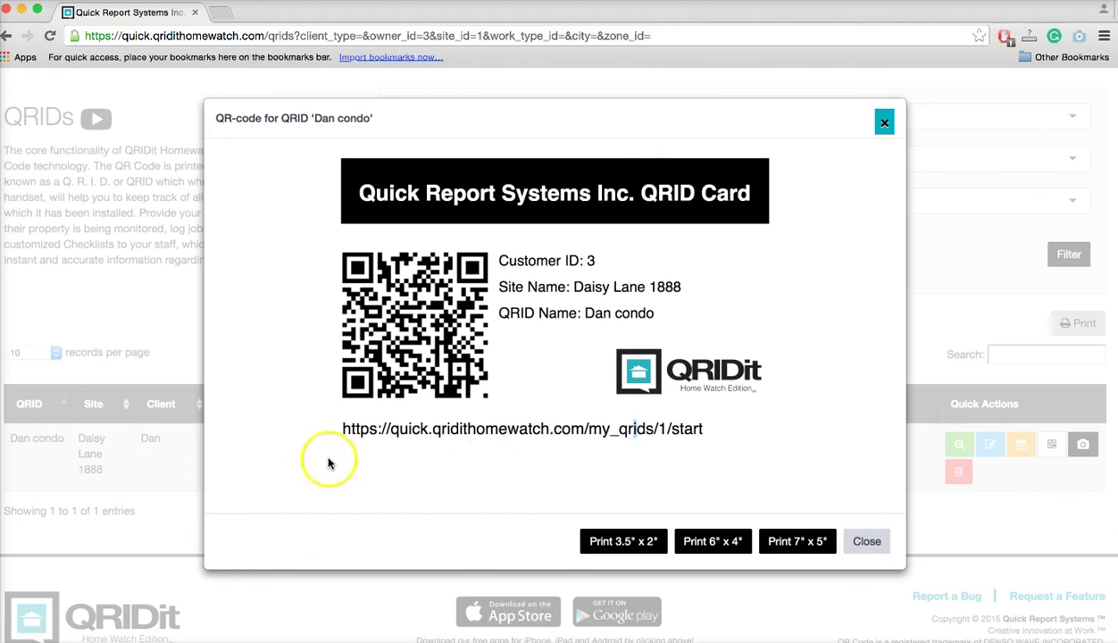
{"action": "left_click", "coordinate": [638, 545]}
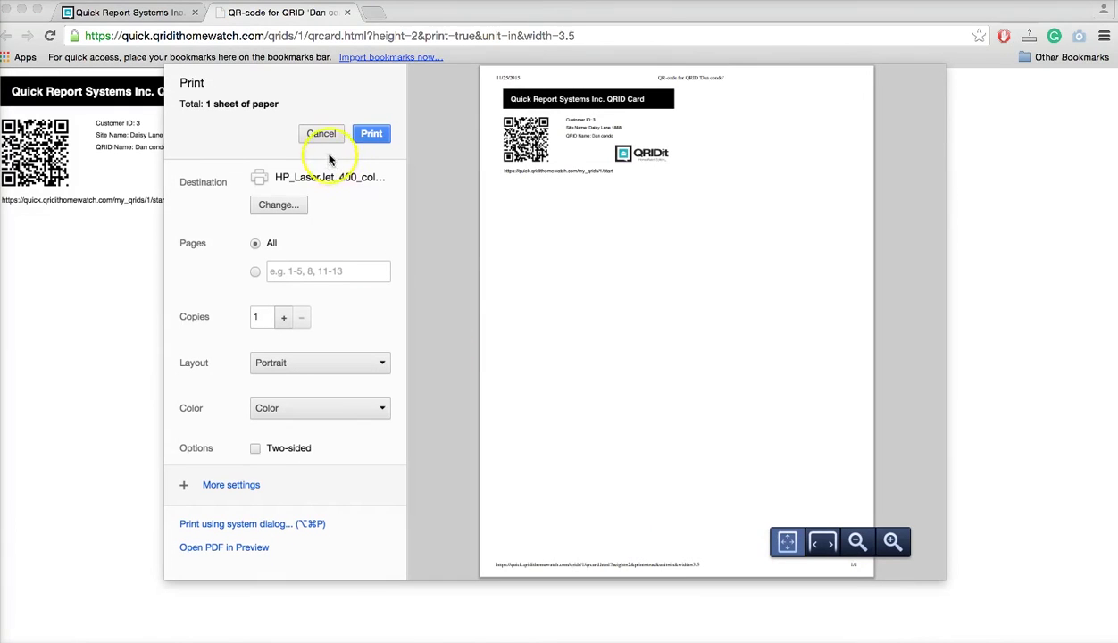
Cancel the print dialog to return to the Dan condo QR card.
{"action": "left_click", "coordinate": [320, 134]}
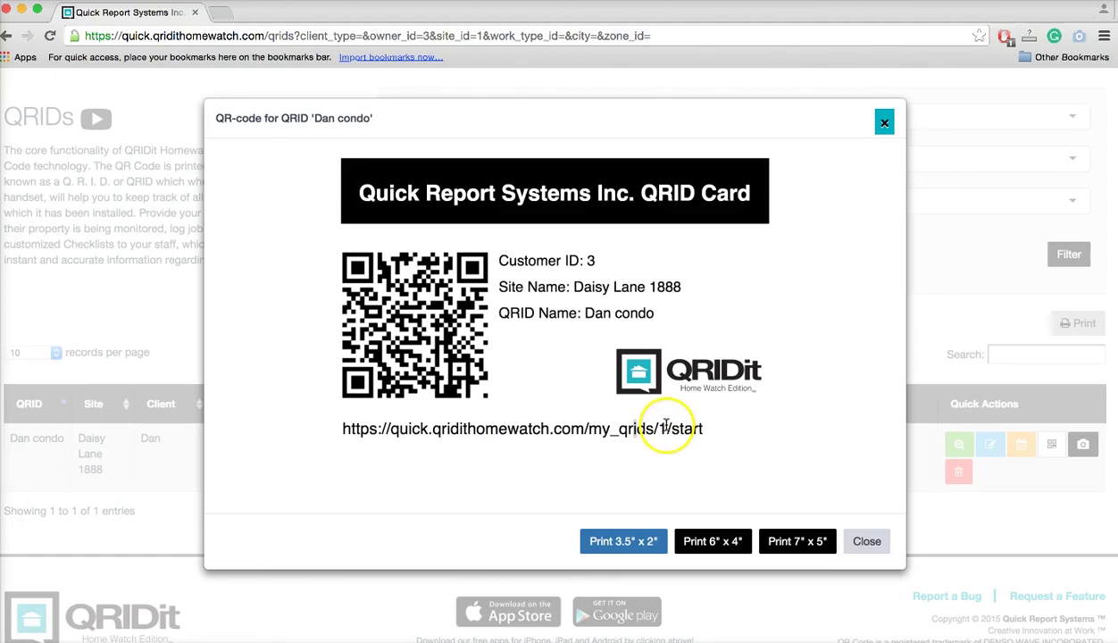
{"action": "left_click", "coordinate": [665, 427]}
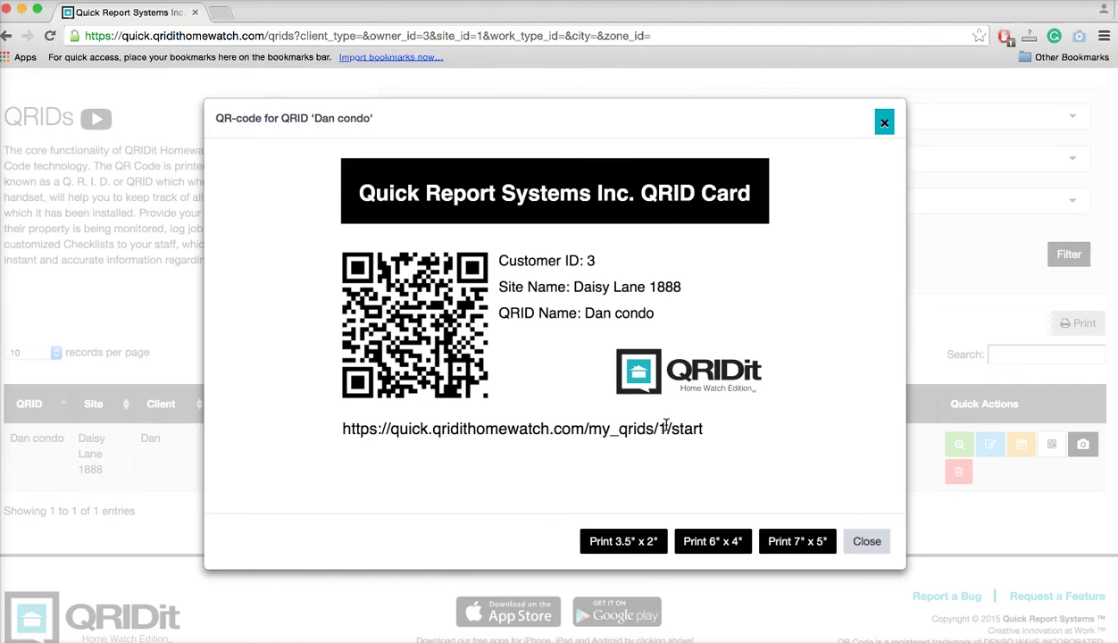
{"action": "mouse_move", "coordinate": [710, 421]}
{"action": "left_mouse_down"}
{"action": "mouse_move", "coordinate": [403, 419]}
{"action": "mouse_move", "coordinate": [713, 434]}
{"action": "left_mouse_up"}
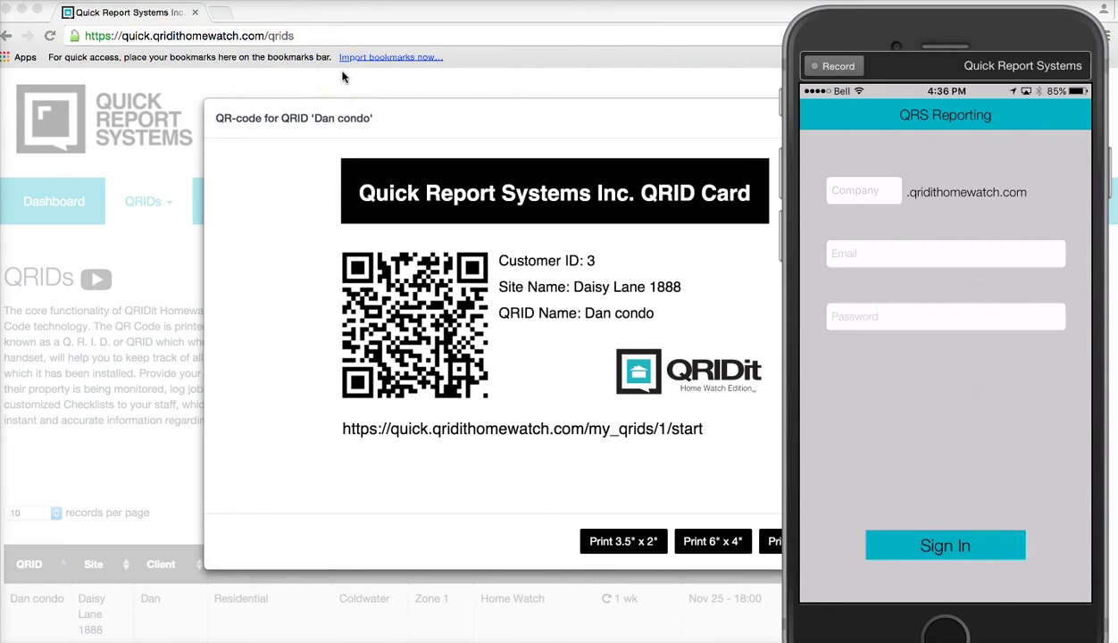
Enter company 'quick' and the reporter's e-mail address on the QRS Reporting sign-in.
{"action": "type", "text": "quick"}
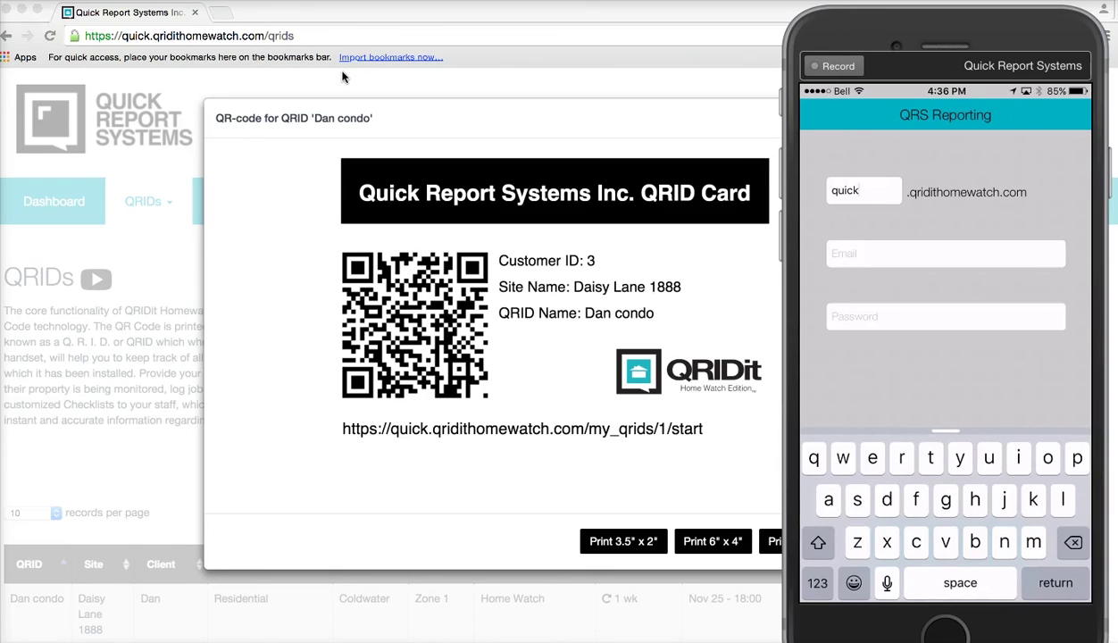
{"action": "key", "text": "Return"}
{"action": "type", "text": "wrs"}
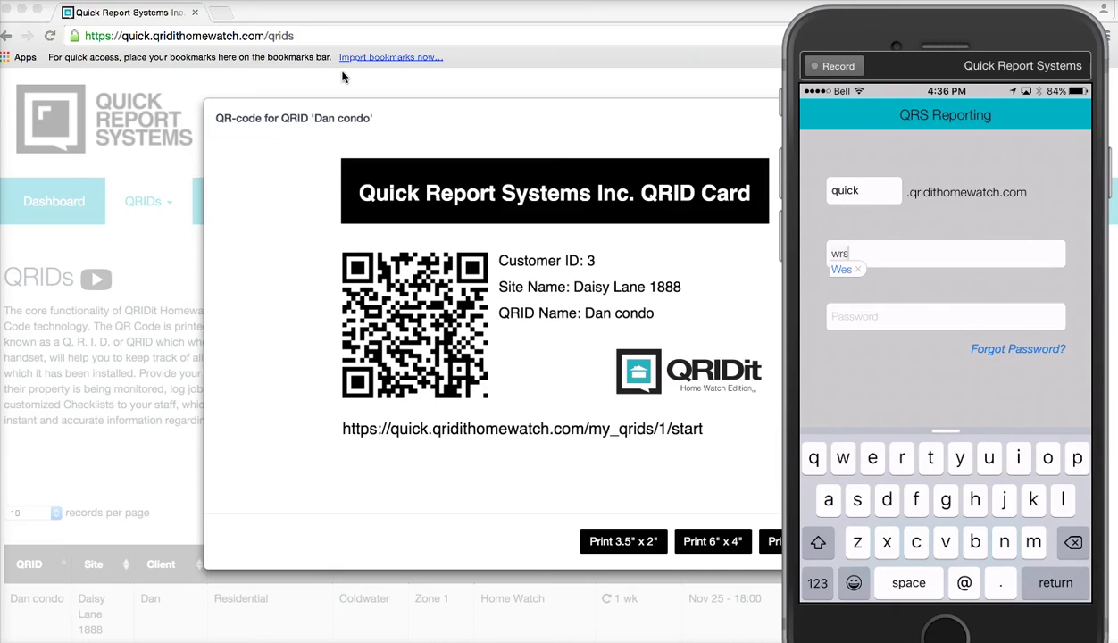
{"action": "key", "text": "BackSpace"}
{"action": "key", "text": "BackSpace"}
{"action": "key", "text": "BackSpace"}
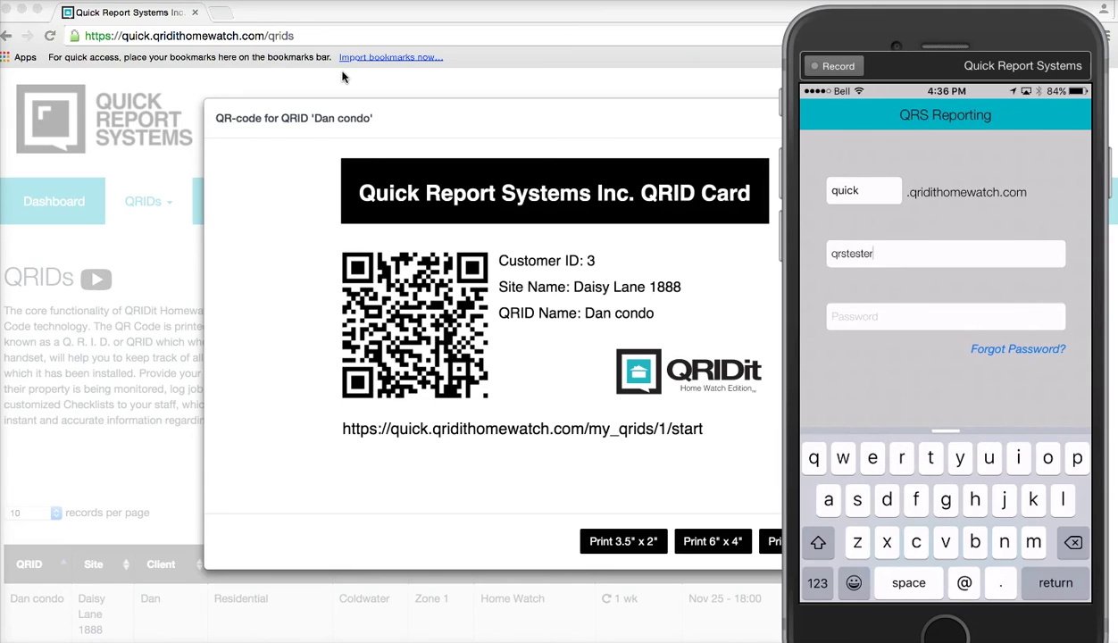
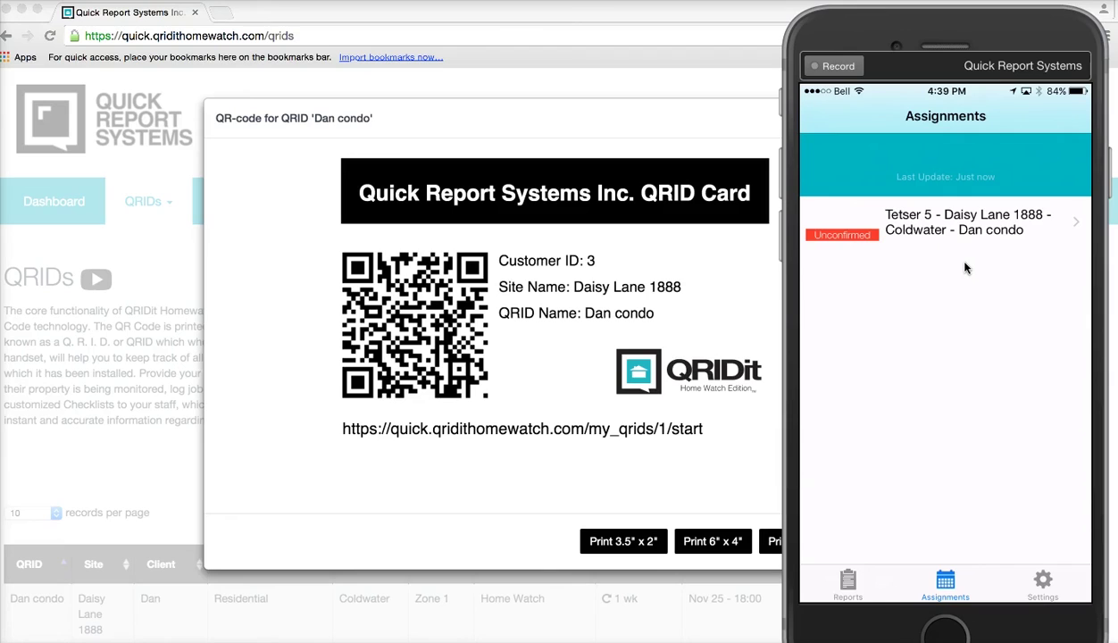
Confirm the Dan condo assignment from the assignments list.
{"action": "left_click_drag", "start_coordinate": [964, 268], "coordinate": [896, 264]}
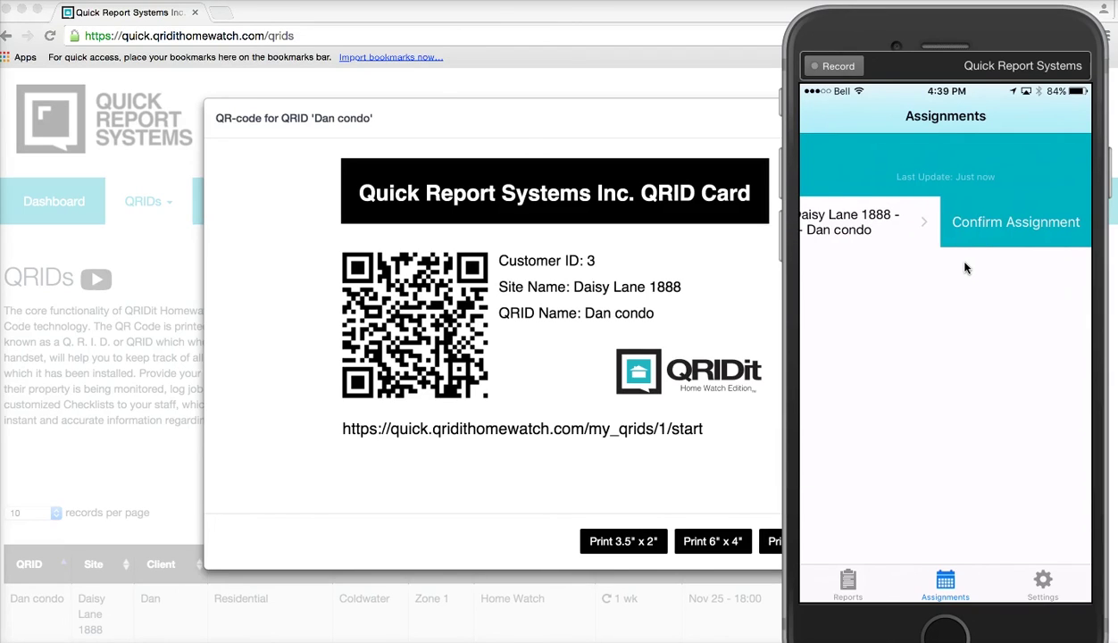
{"action": "left_click", "coordinate": [964, 267]}
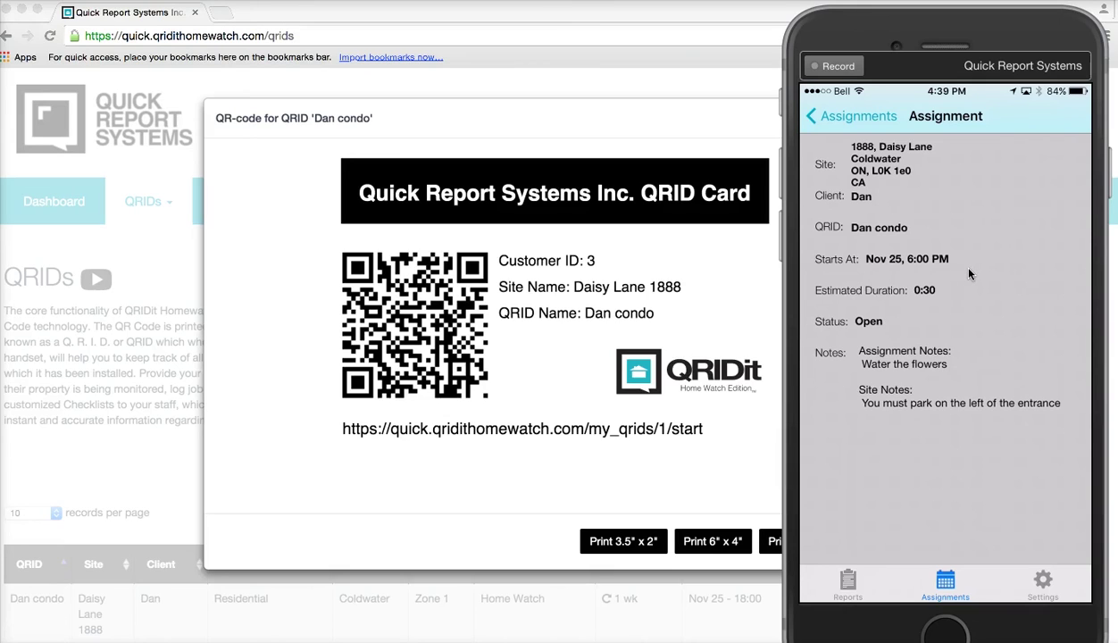
Open the Dan condo assignment's details and show directions to its site on a map.
{"action": "left_click", "coordinate": [936, 299]}
{"action": "scroll", "coordinate": [949, 461], "scroll_direction": "down", "scroll_amount": 3}
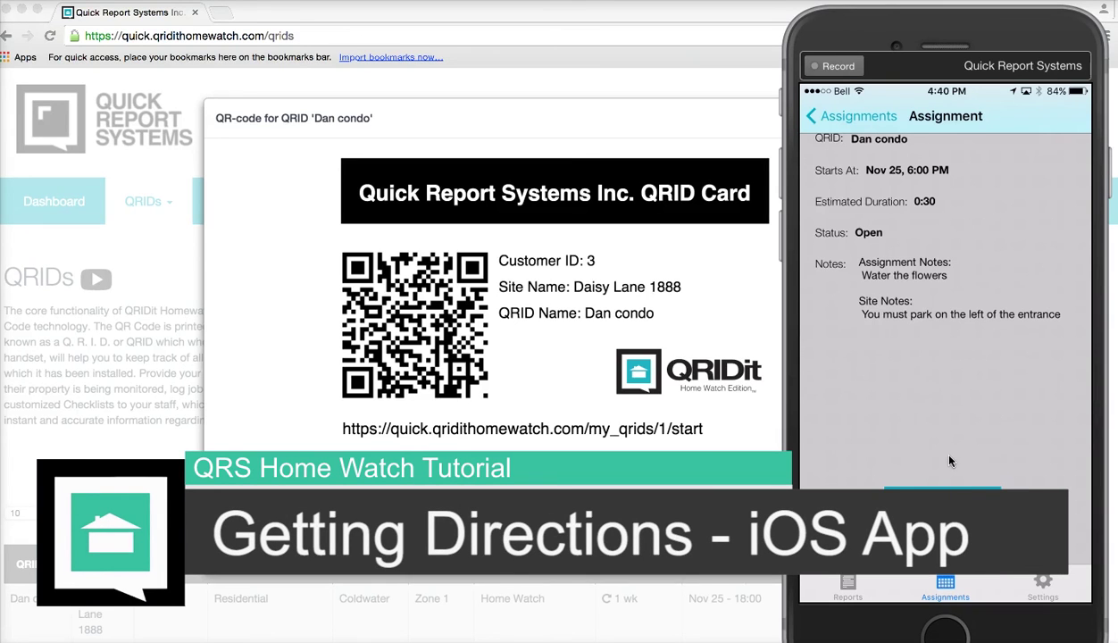
{"action": "left_click", "coordinate": [949, 461]}
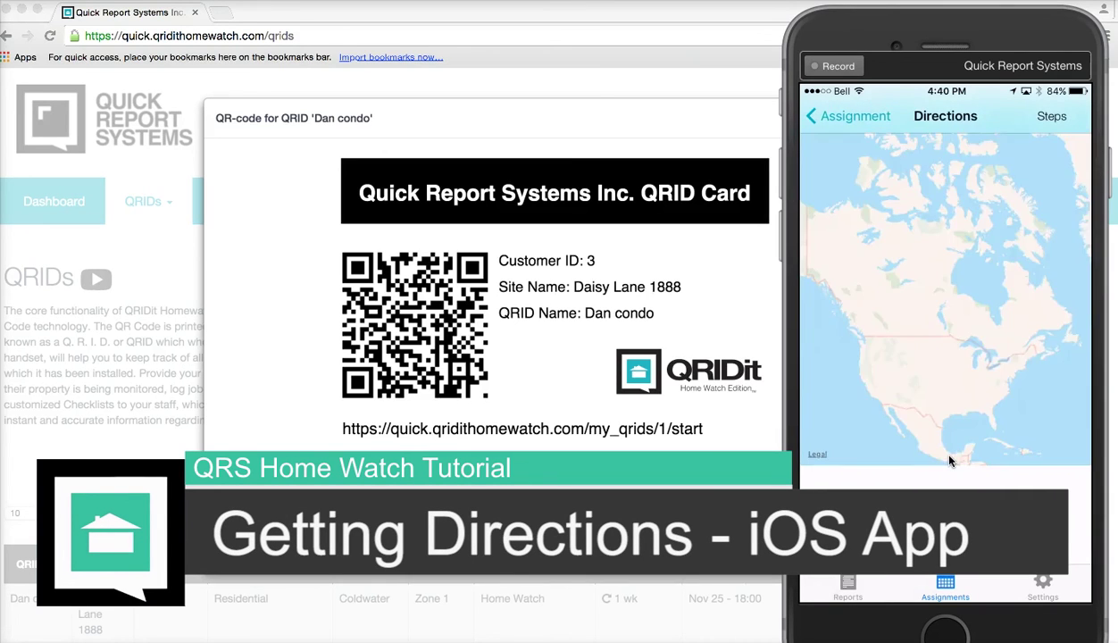
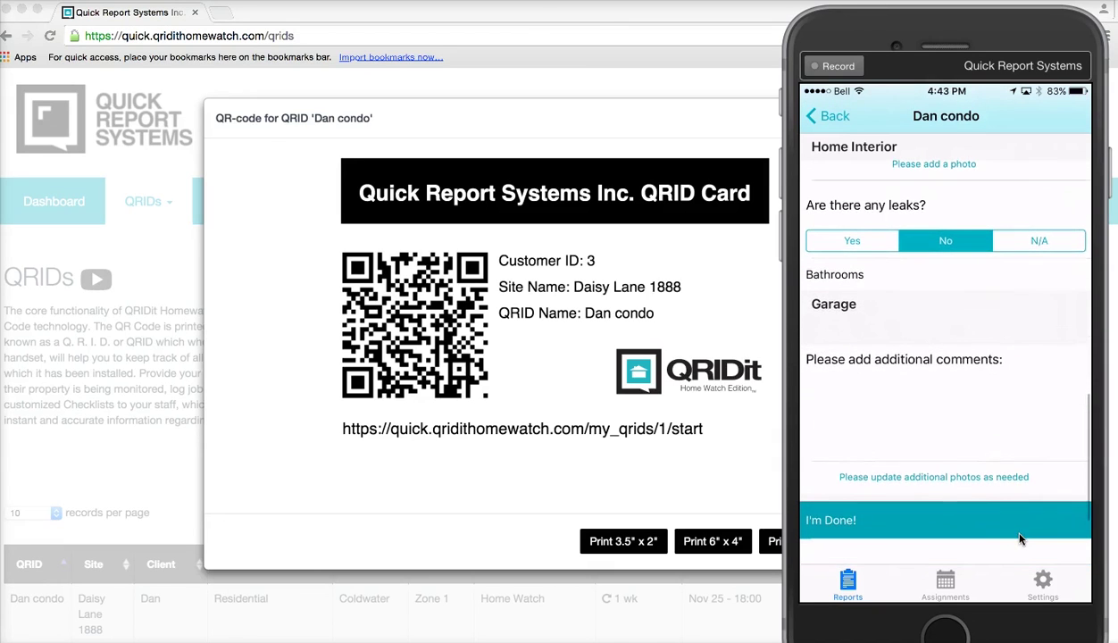
Mark the Dan condo inspection form as done so the report is submitted.
{"action": "left_click", "coordinate": [1007, 507]}
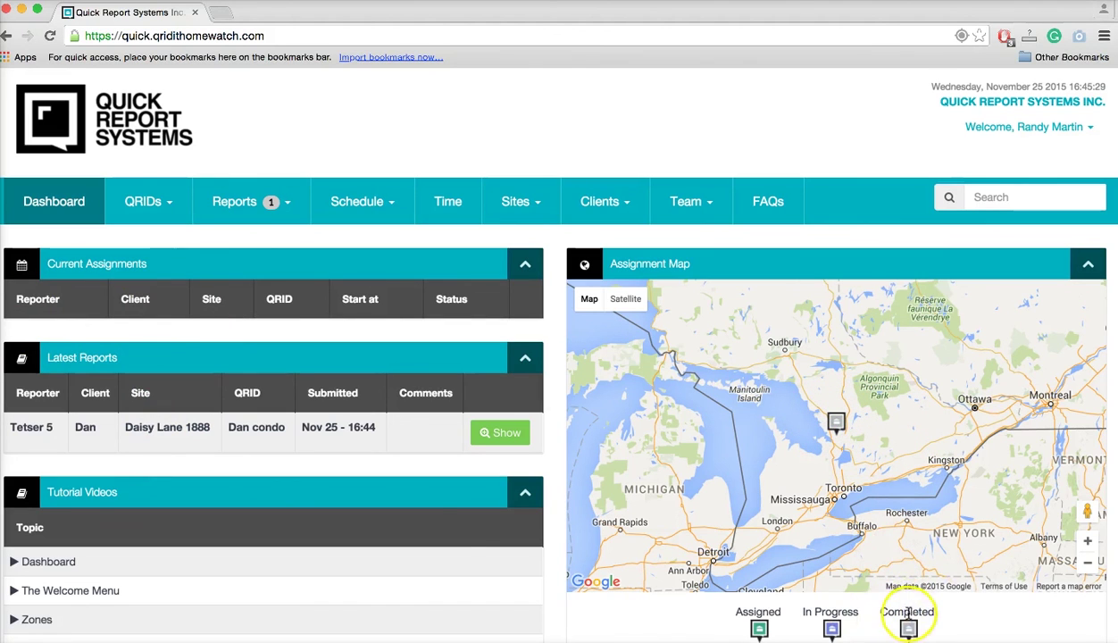
Open the Nov 25 16:44 Dan condo report's details and scroll through status, time logged and map.
{"action": "scroll", "coordinate": [411, 543], "scroll_direction": "down", "scroll_amount": 2}
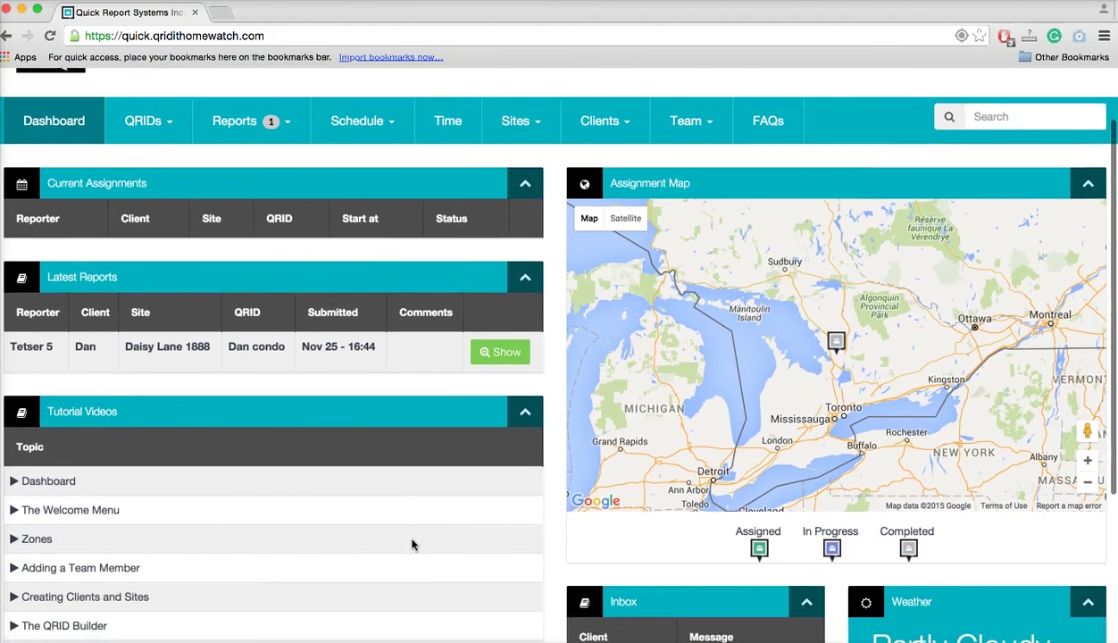
{"action": "left_click", "coordinate": [504, 335]}
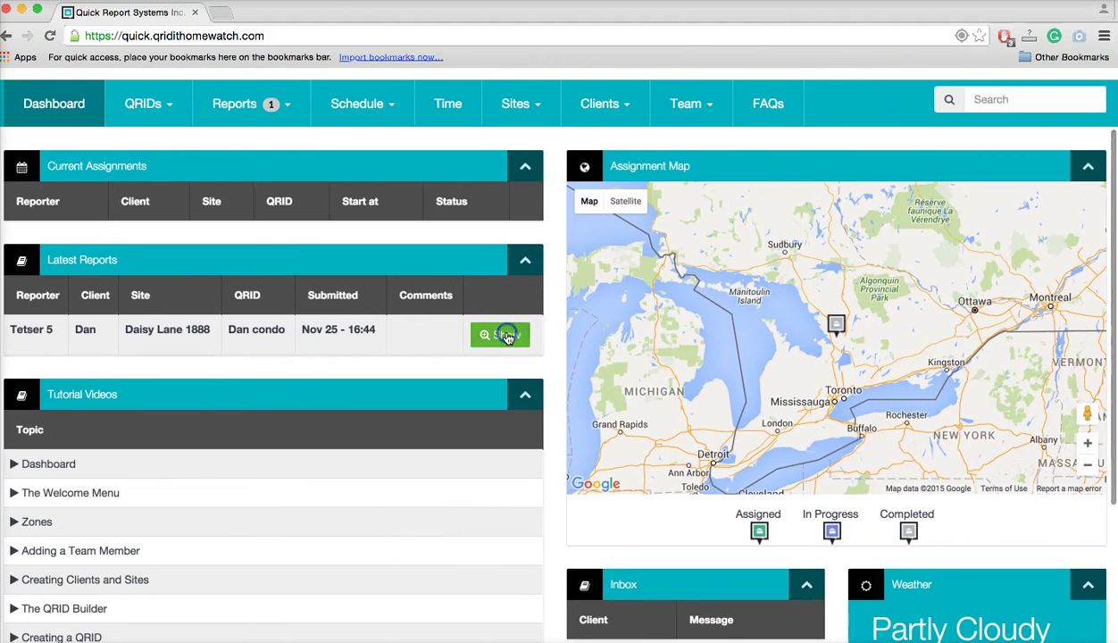
{"action": "scroll", "coordinate": [537, 533], "scroll_direction": "down", "scroll_amount": 3}
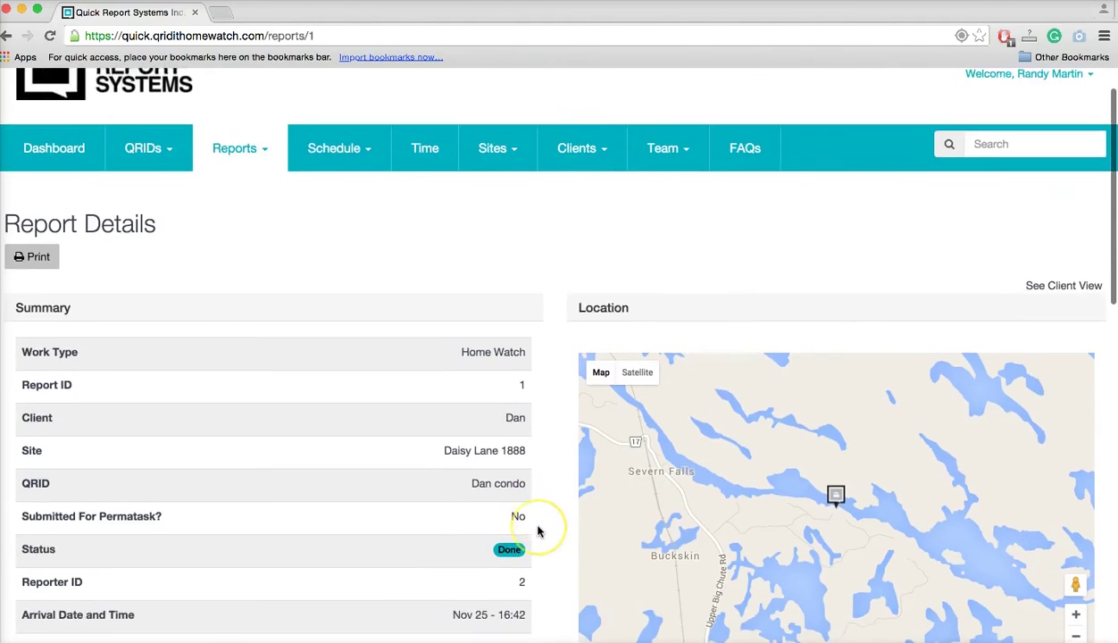
{"action": "scroll", "coordinate": [537, 532], "scroll_direction": "down", "scroll_amount": 2}
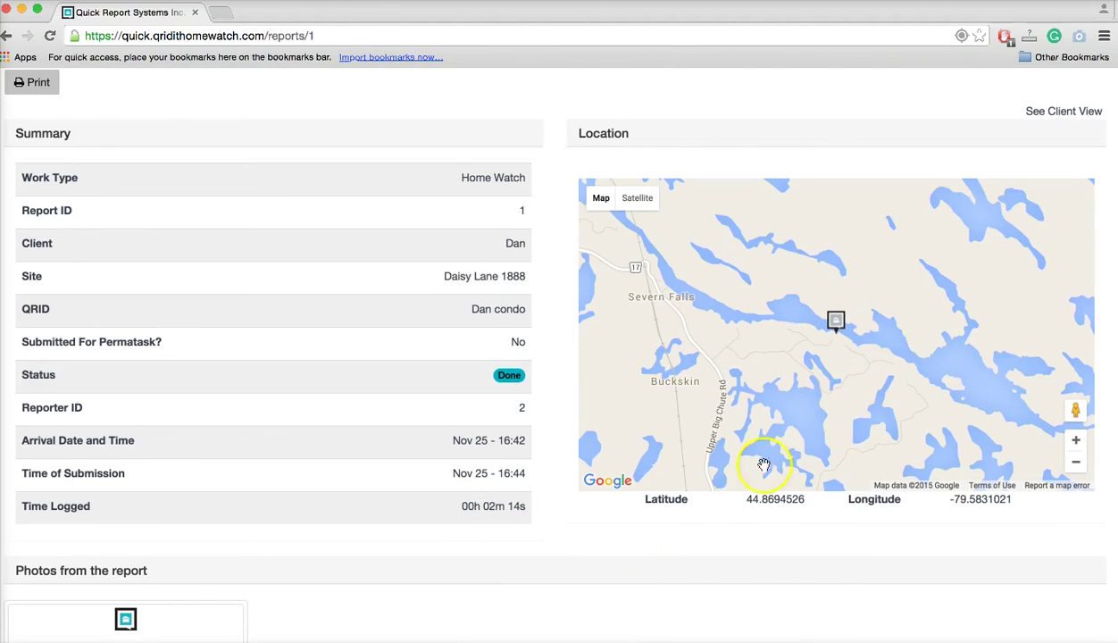
{"action": "scroll", "coordinate": [746, 533], "scroll_direction": "down", "scroll_amount": 5}
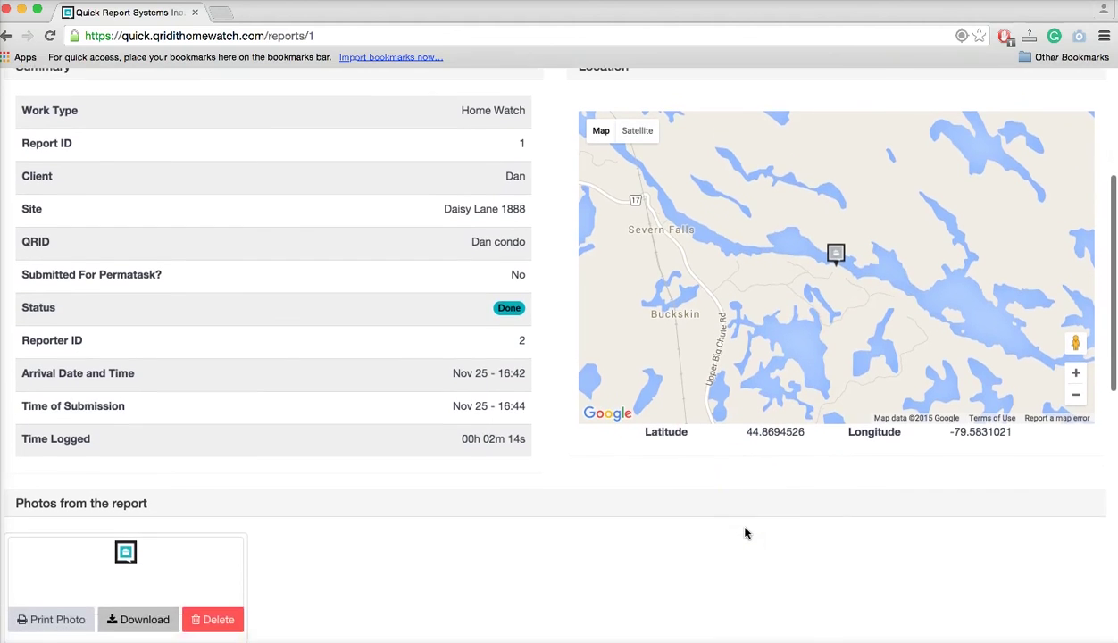
{"action": "scroll", "coordinate": [746, 533], "scroll_direction": "down", "scroll_amount": 1}
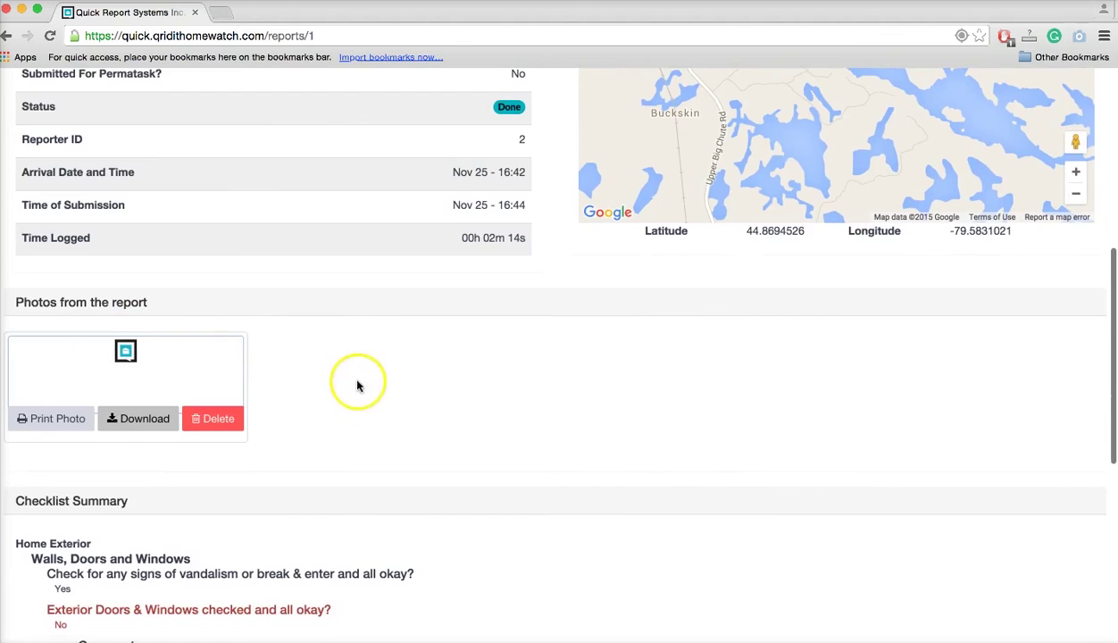
{"action": "scroll", "coordinate": [351, 399], "scroll_direction": "down", "scroll_amount": 5}
{"action": "scroll", "coordinate": [351, 400], "scroll_direction": "down", "scroll_amount": 1}
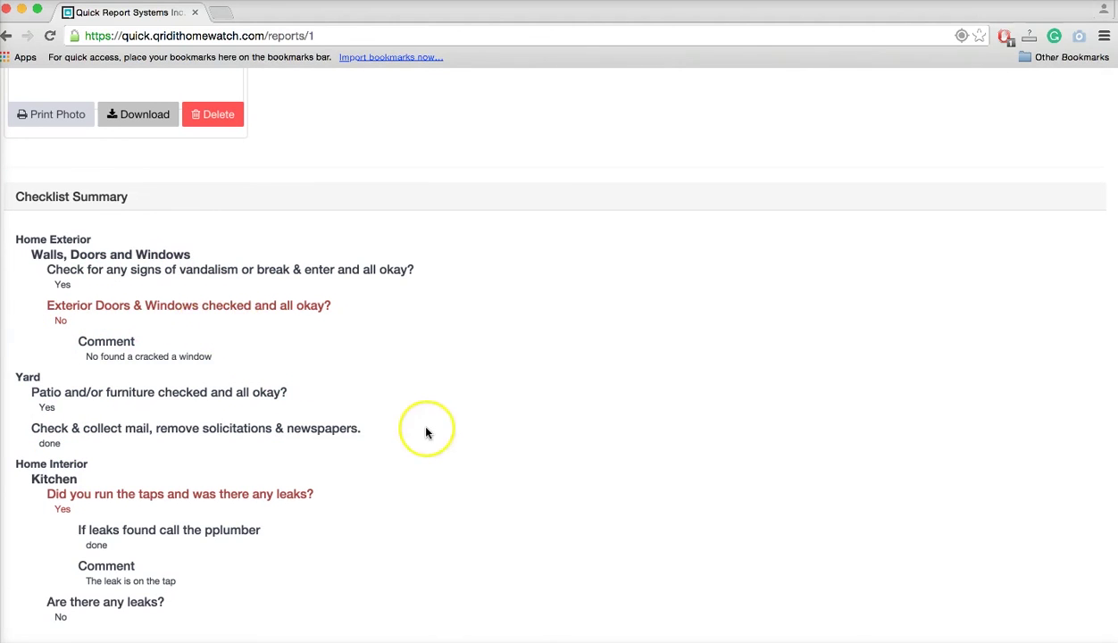
{"action": "scroll", "coordinate": [425, 433], "scroll_direction": "down", "scroll_amount": 2}
{"action": "scroll", "coordinate": [426, 433], "scroll_direction": "down", "scroll_amount": 4}
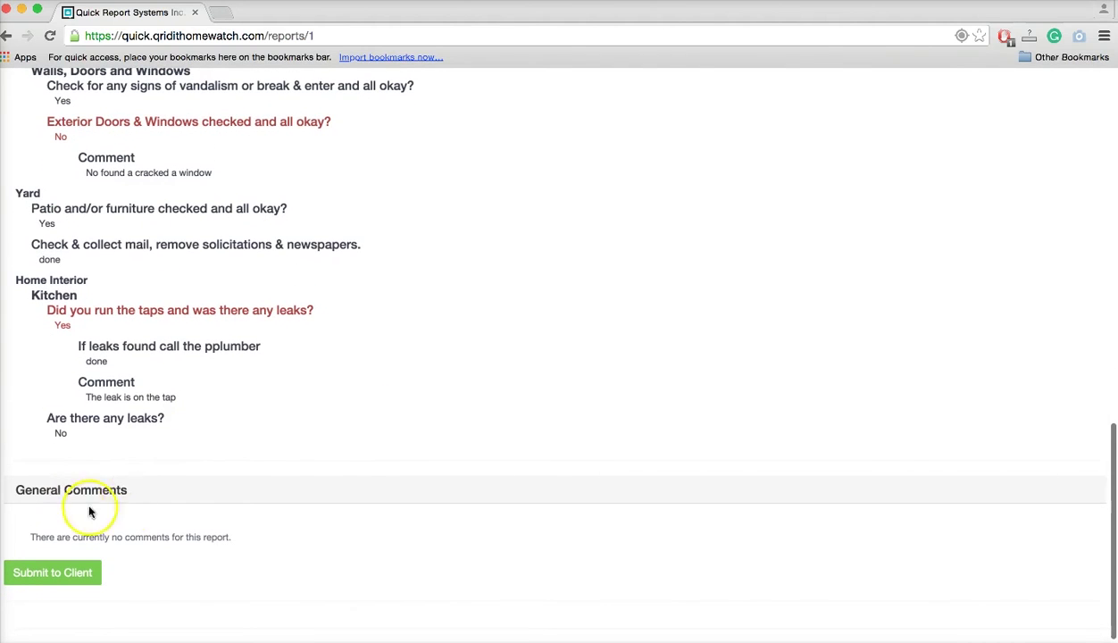
Recheck the Report Details page and go to See Client View.
{"action": "scroll", "coordinate": [505, 456], "scroll_direction": "up", "scroll_amount": 15}
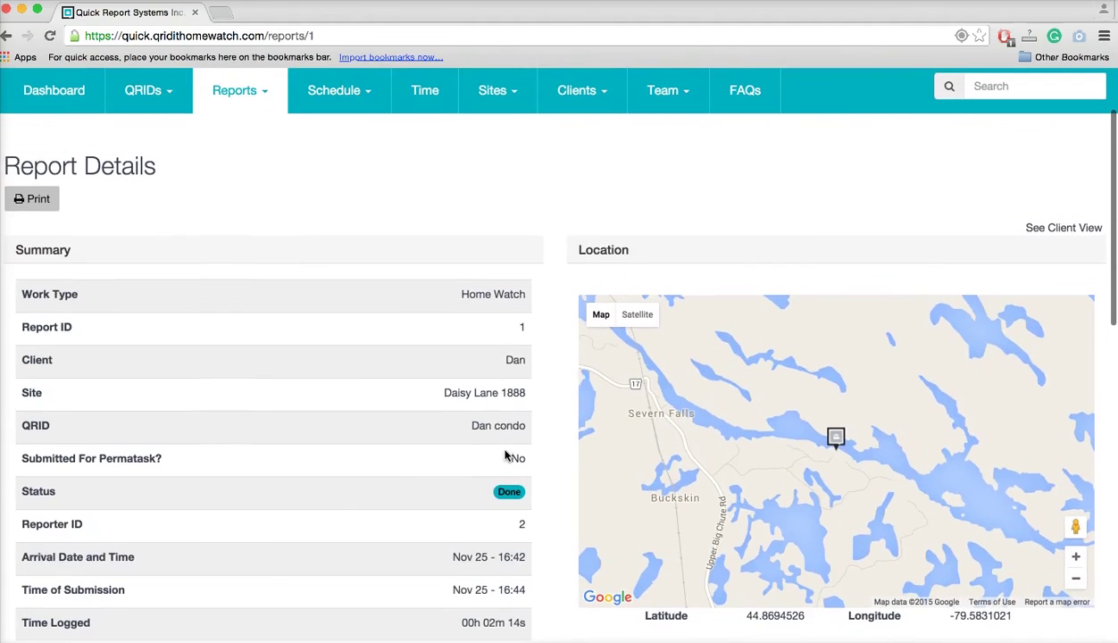
{"action": "left_click", "coordinate": [561, 380]}
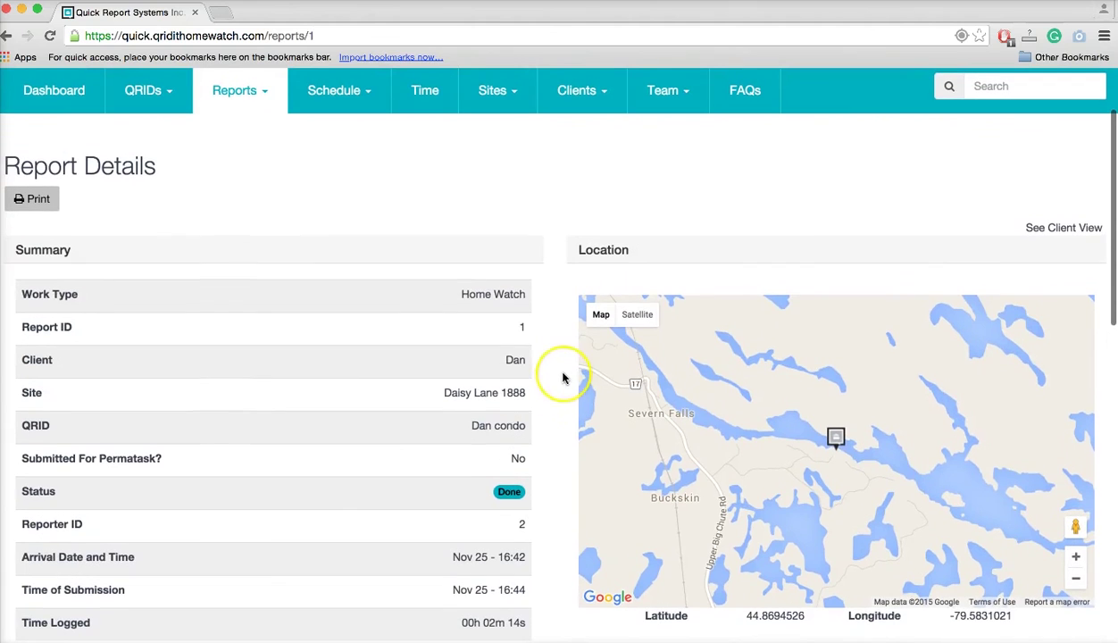
{"action": "scroll", "coordinate": [564, 379], "scroll_direction": "down", "scroll_amount": 1}
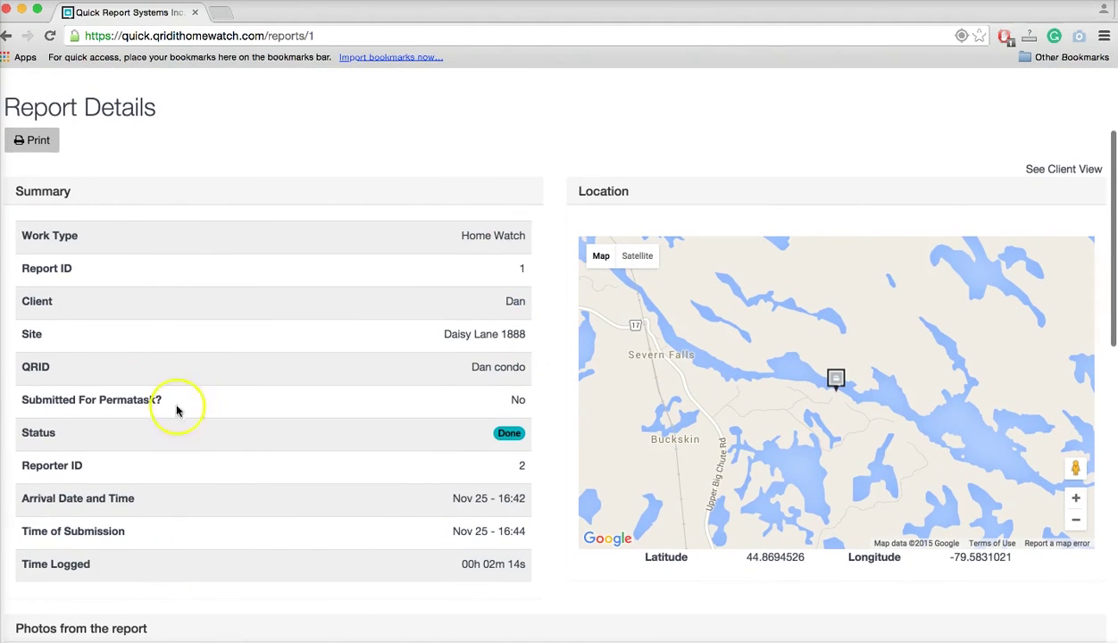
{"action": "left_click", "coordinate": [1072, 169]}
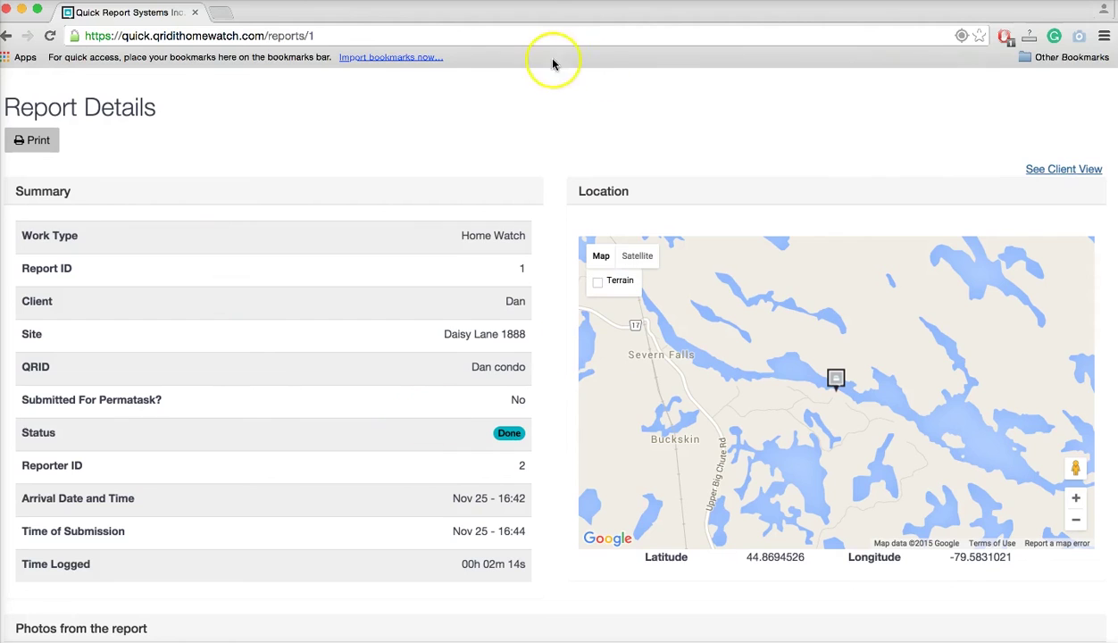
Load the client view of report 1 and scroll through its details, map, photo and checklist.
{"action": "left_click", "coordinate": [1072, 172]}
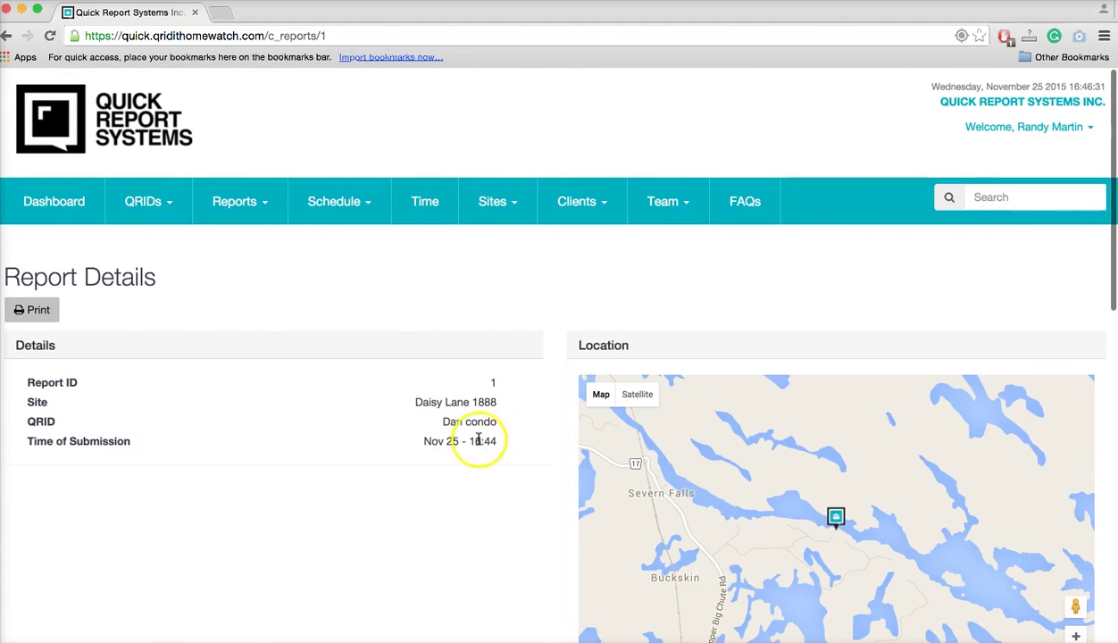
{"action": "scroll", "coordinate": [469, 488], "scroll_direction": "down", "scroll_amount": 3}
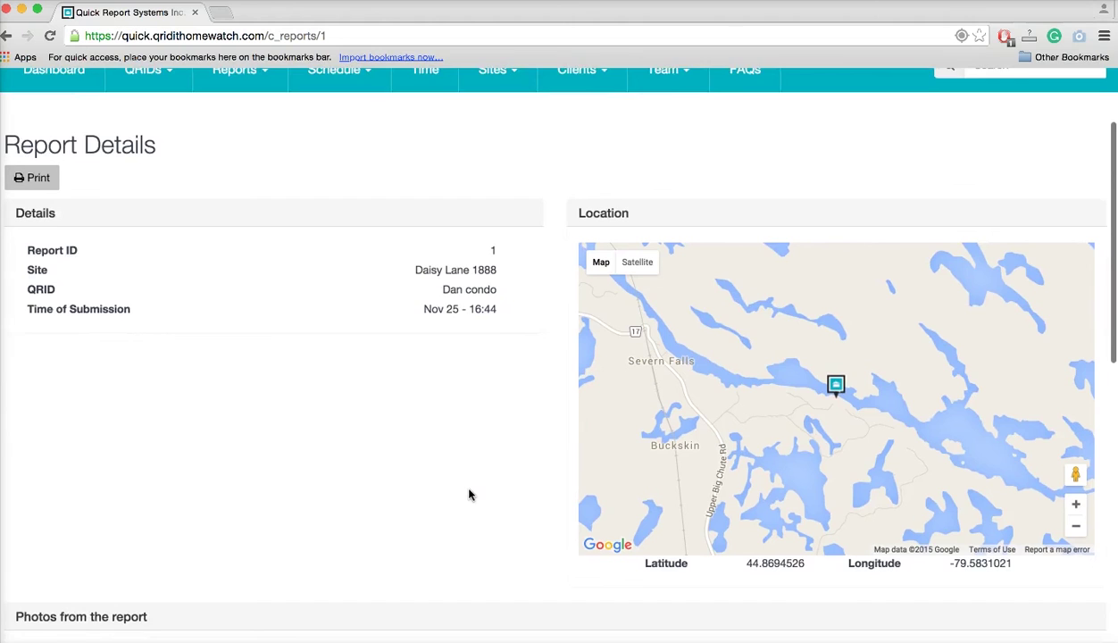
{"action": "scroll", "coordinate": [469, 495], "scroll_direction": "down", "scroll_amount": 1}
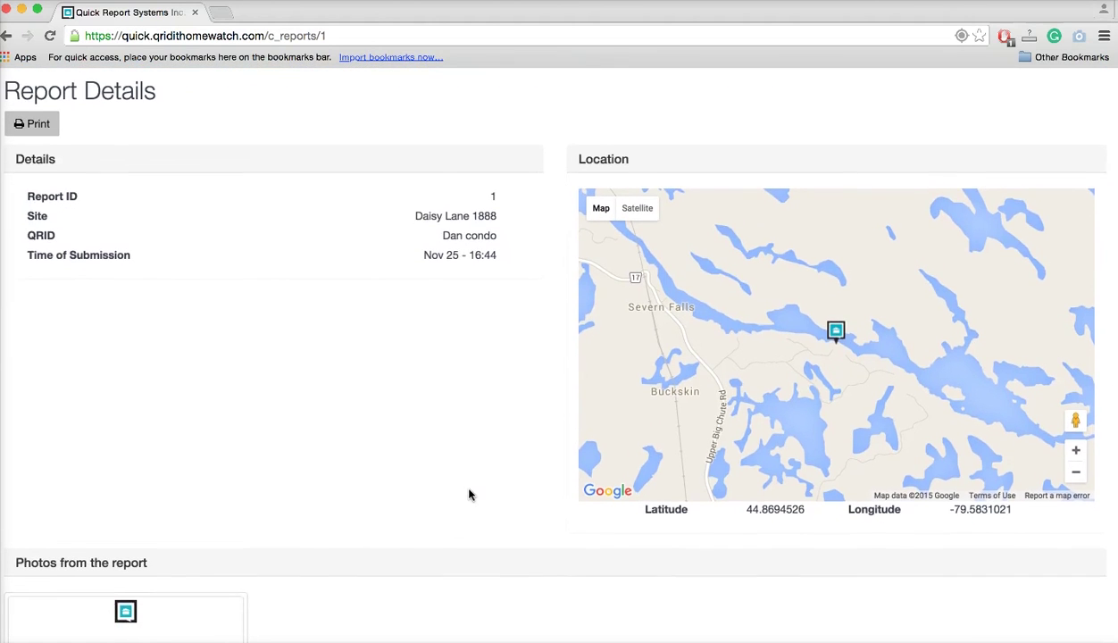
{"action": "scroll", "coordinate": [469, 495], "scroll_direction": "down", "scroll_amount": 1}
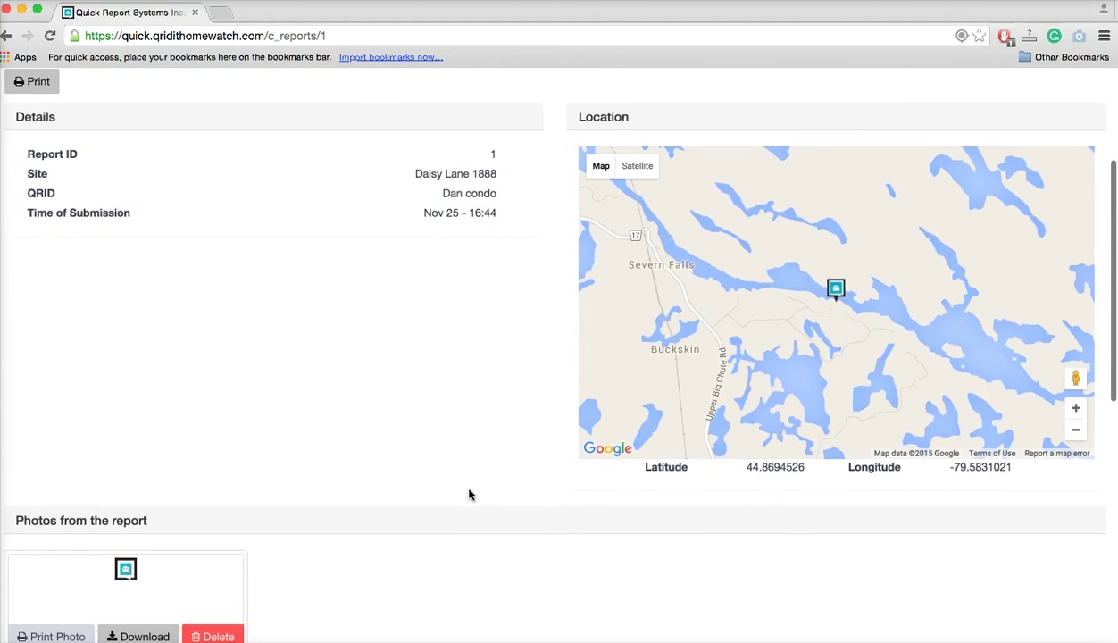
{"action": "scroll", "coordinate": [469, 494], "scroll_direction": "down", "scroll_amount": 1}
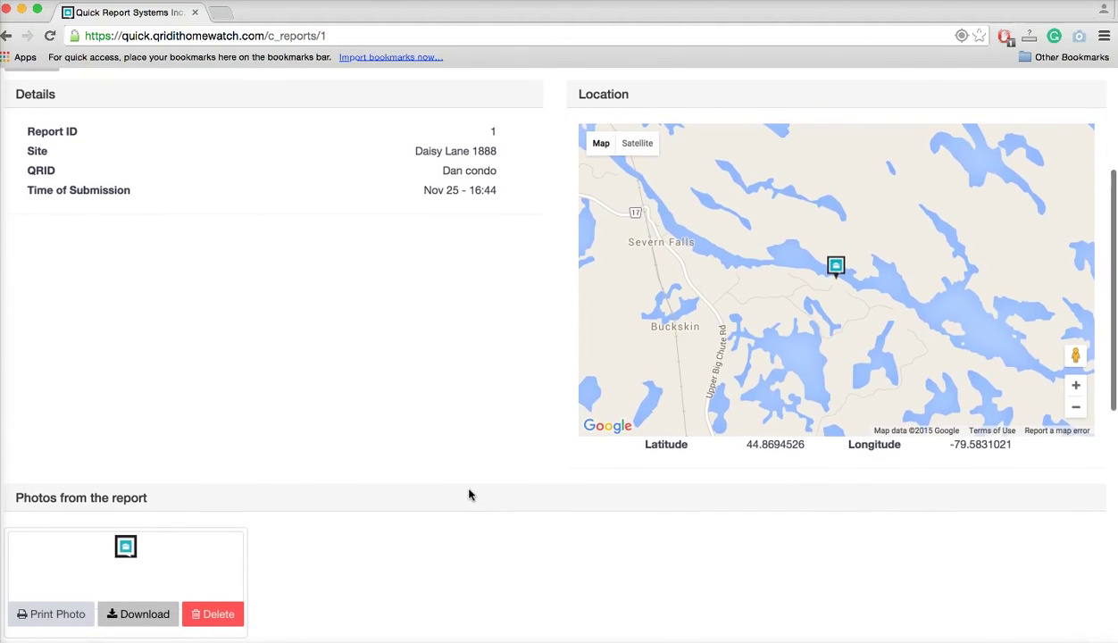
{"action": "scroll", "coordinate": [469, 495], "scroll_direction": "down", "scroll_amount": 10}
{"action": "scroll", "coordinate": [469, 495], "scroll_direction": "down", "scroll_amount": 2}
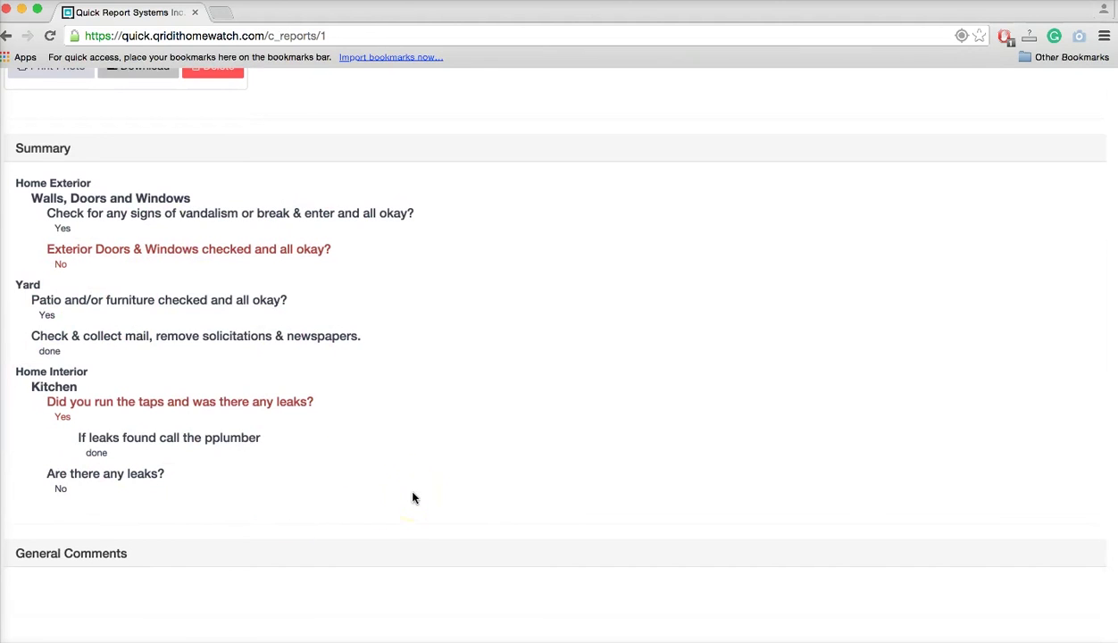
{"action": "scroll", "coordinate": [412, 497], "scroll_direction": "up", "scroll_amount": 12}
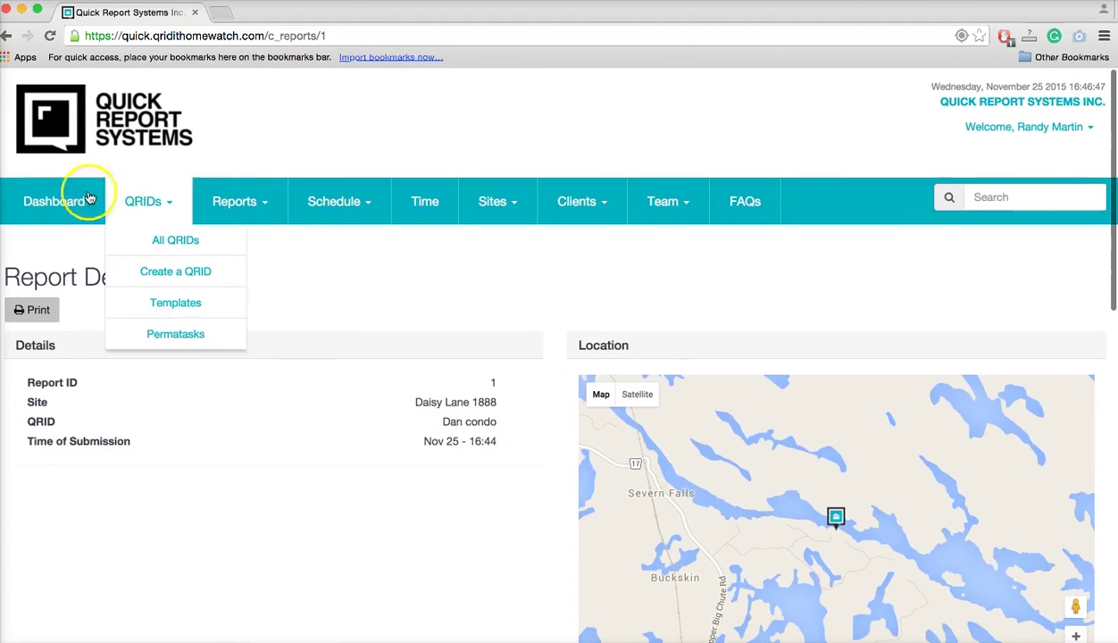
Return to the admin Report Details page and bring up the Submit to Client form.
{"action": "left_click", "coordinate": [5, 36]}
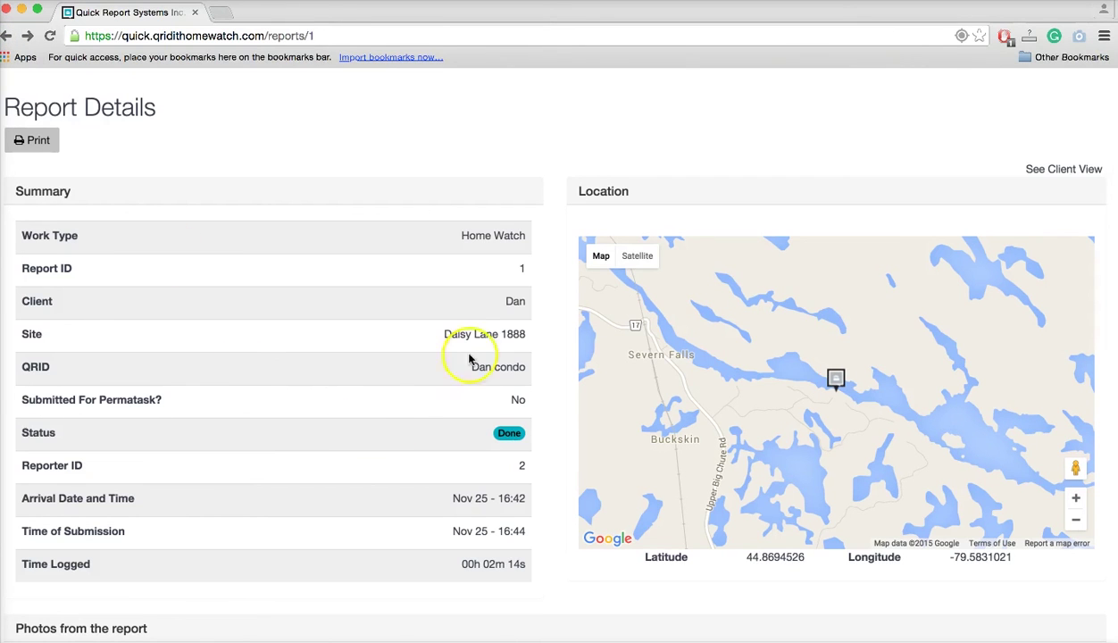
{"action": "scroll", "coordinate": [335, 406], "scroll_direction": "down", "scroll_amount": 5}
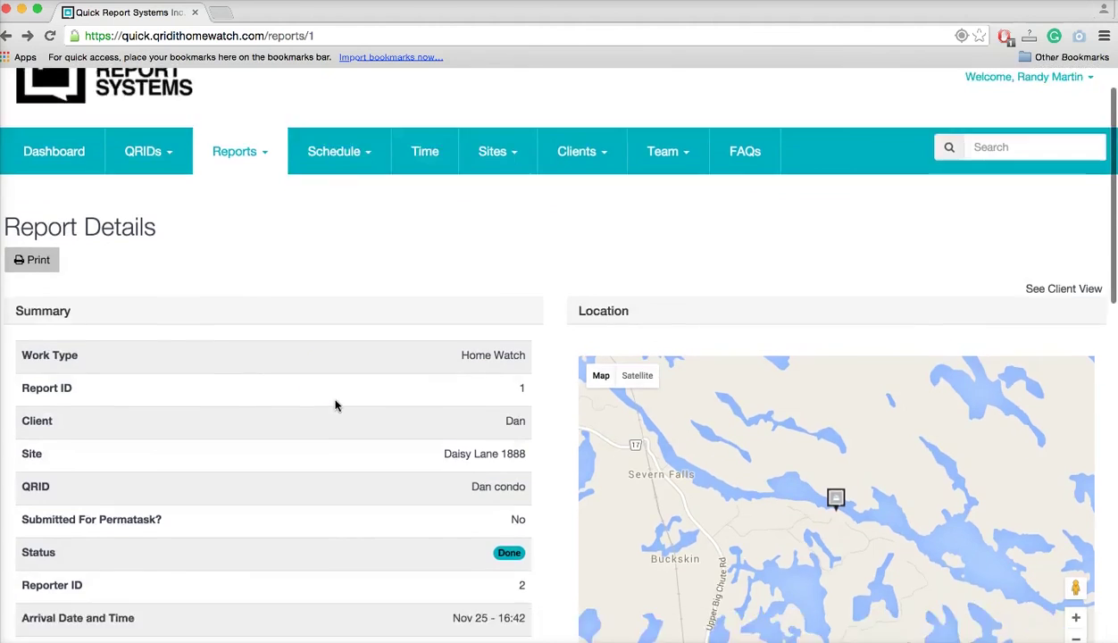
{"action": "scroll", "coordinate": [335, 407], "scroll_direction": "down", "scroll_amount": 6}
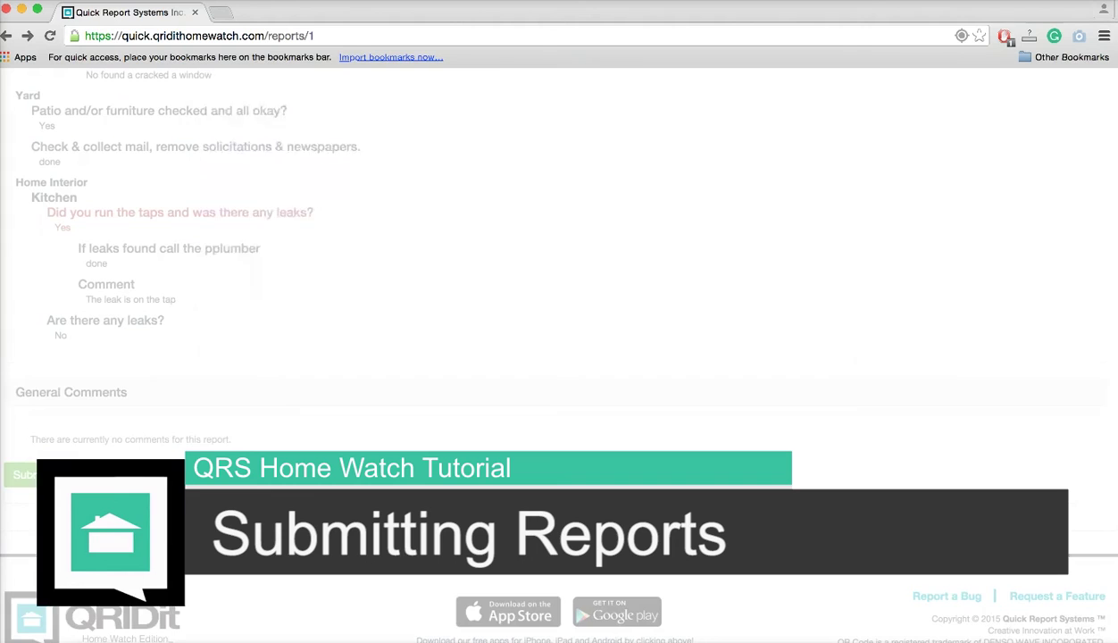
{"action": "left_click", "coordinate": [76, 480]}
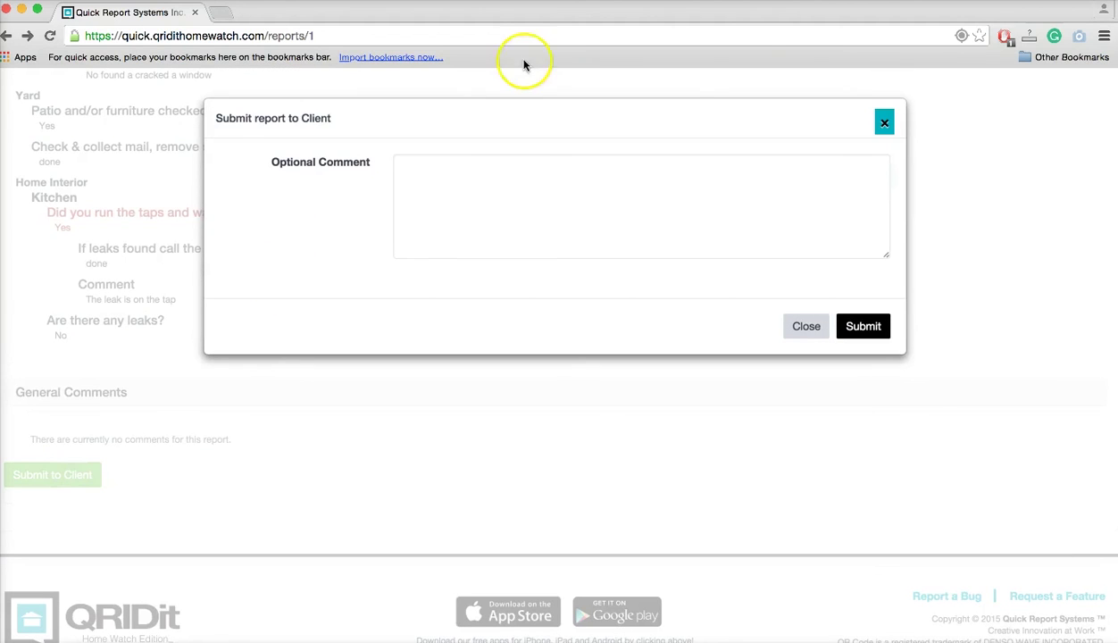
Add a comment that a leak was found and the plumber called, correct 'al eak', and submit.
{"action": "left_click", "coordinate": [443, 195]}
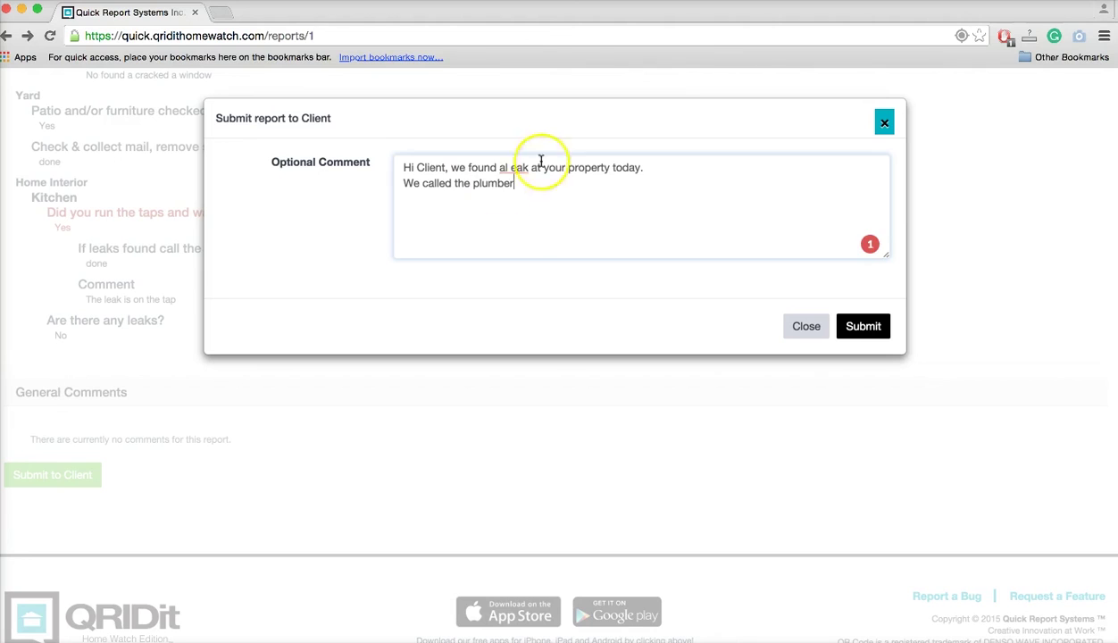
{"action": "left_click", "coordinate": [513, 168]}
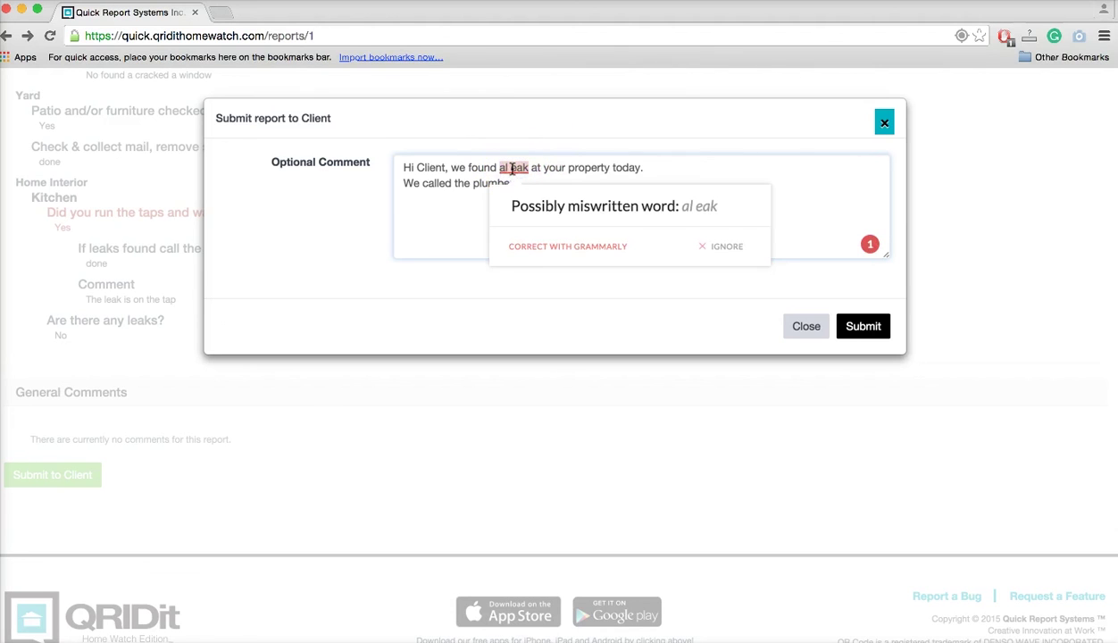
{"action": "key", "text": "BackSpace"}
{"action": "key", "text": "Left"}
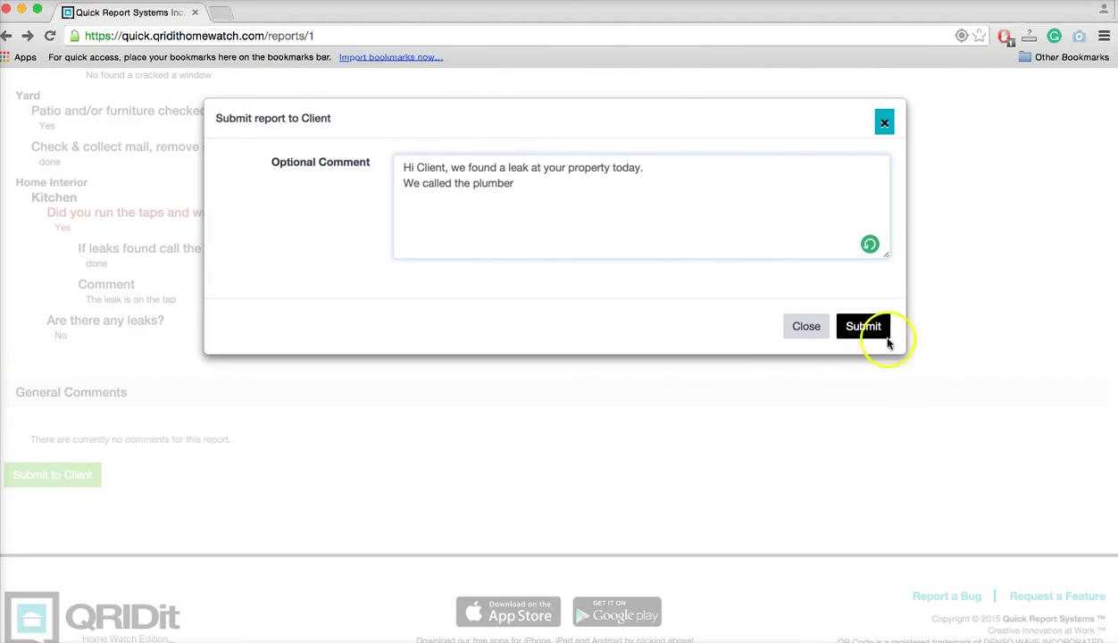
{"action": "left_click", "coordinate": [880, 327]}
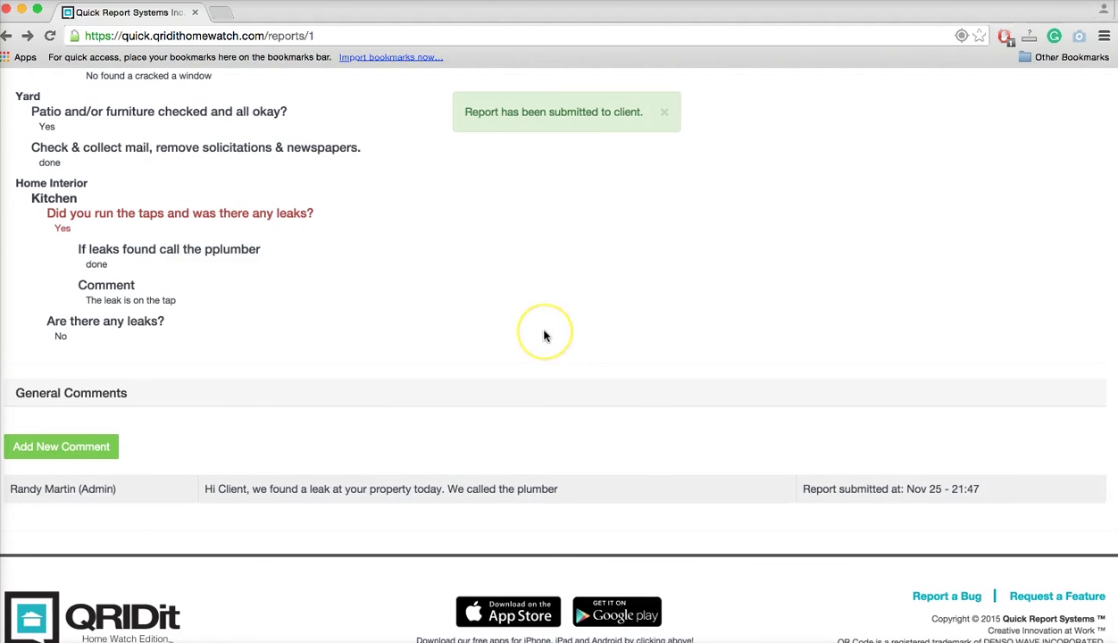
{"action": "scroll", "coordinate": [545, 336], "scroll_direction": "up", "scroll_amount": 15}
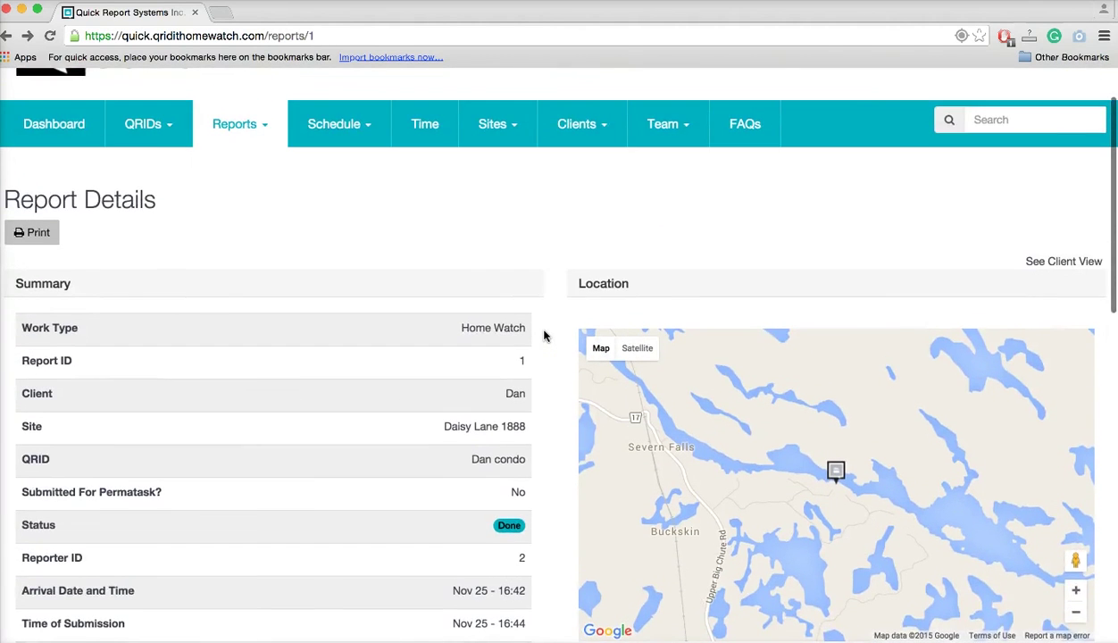
Scroll down report 1's details page showing status Done for Home Watch.
{"action": "scroll", "coordinate": [545, 336], "scroll_direction": "down", "scroll_amount": 2}
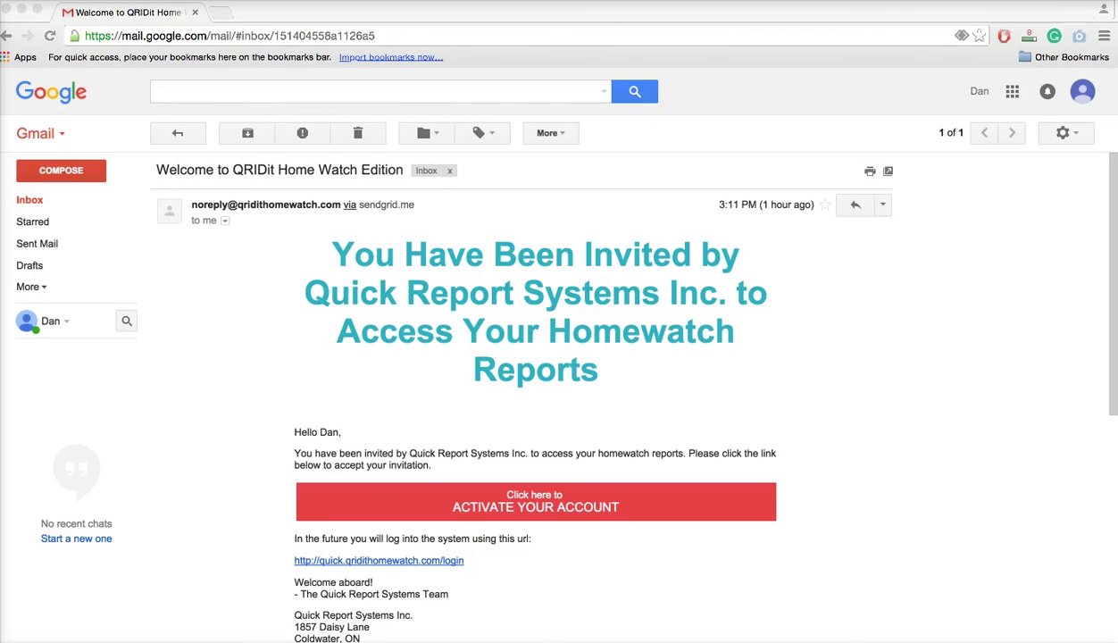
Activate the client account from the invitation, entering and confirming a new password.
{"action": "left_click", "coordinate": [517, 508]}
{"action": "left_click", "coordinate": [517, 507]}
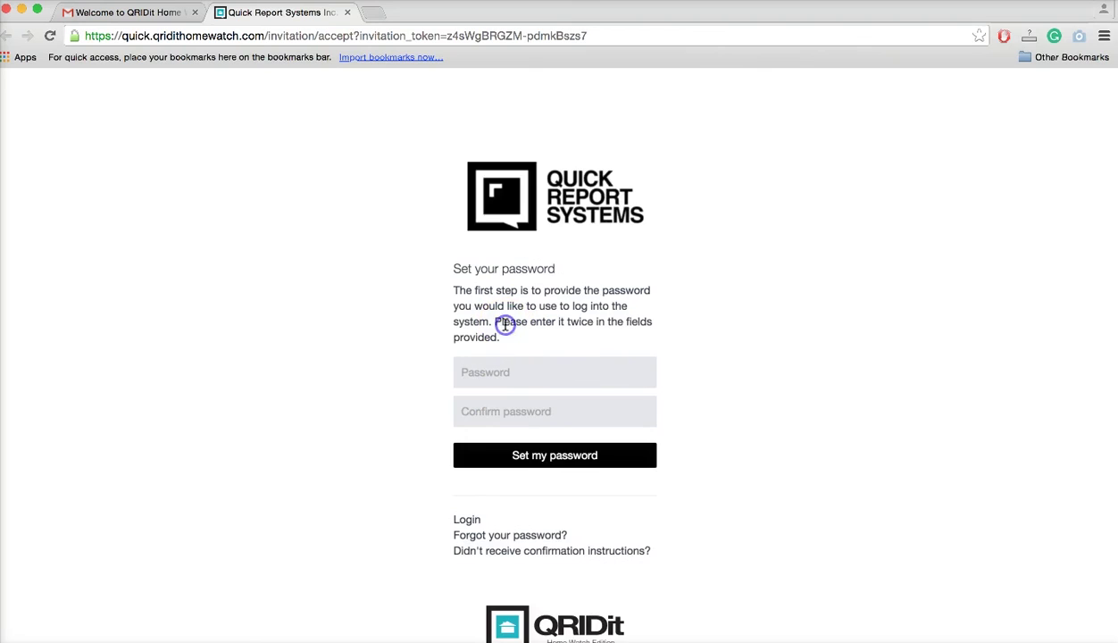
{"action": "left_click", "coordinate": [501, 370]}
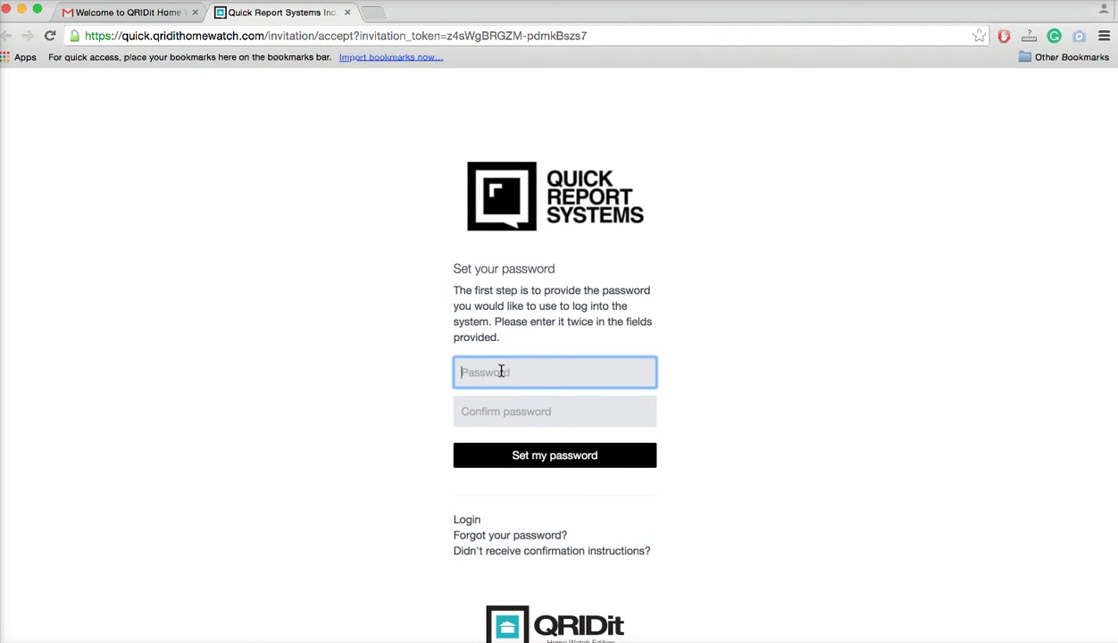
{"action": "type", "text": "*"}
{"action": "left_click", "coordinate": [517, 413]}
{"action": "type", "text": "***"}
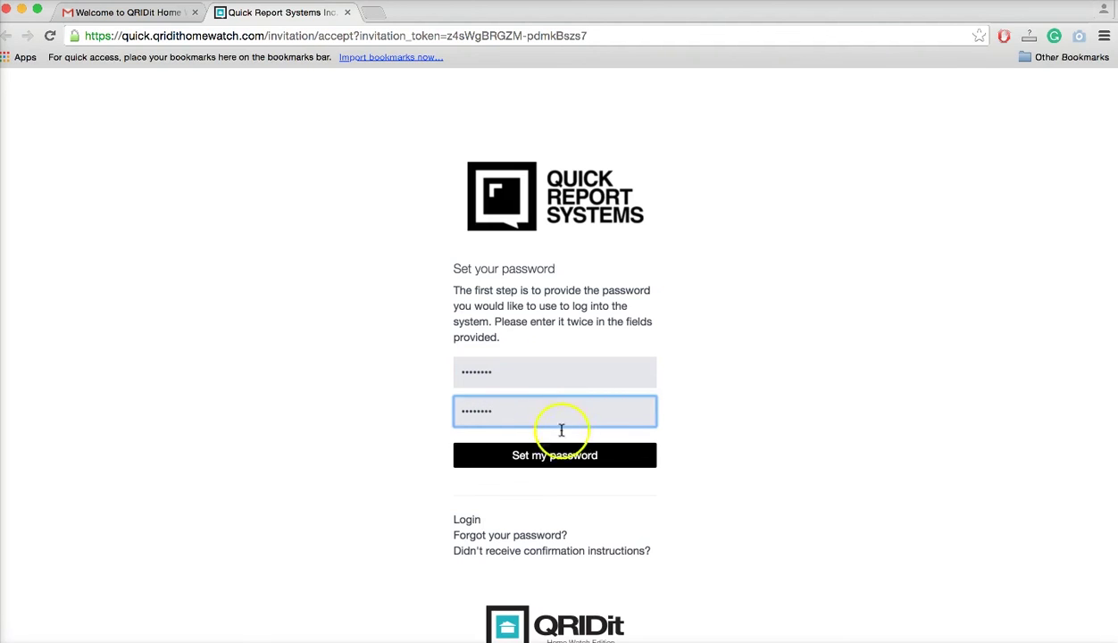
{"action": "left_click", "coordinate": [575, 458]}
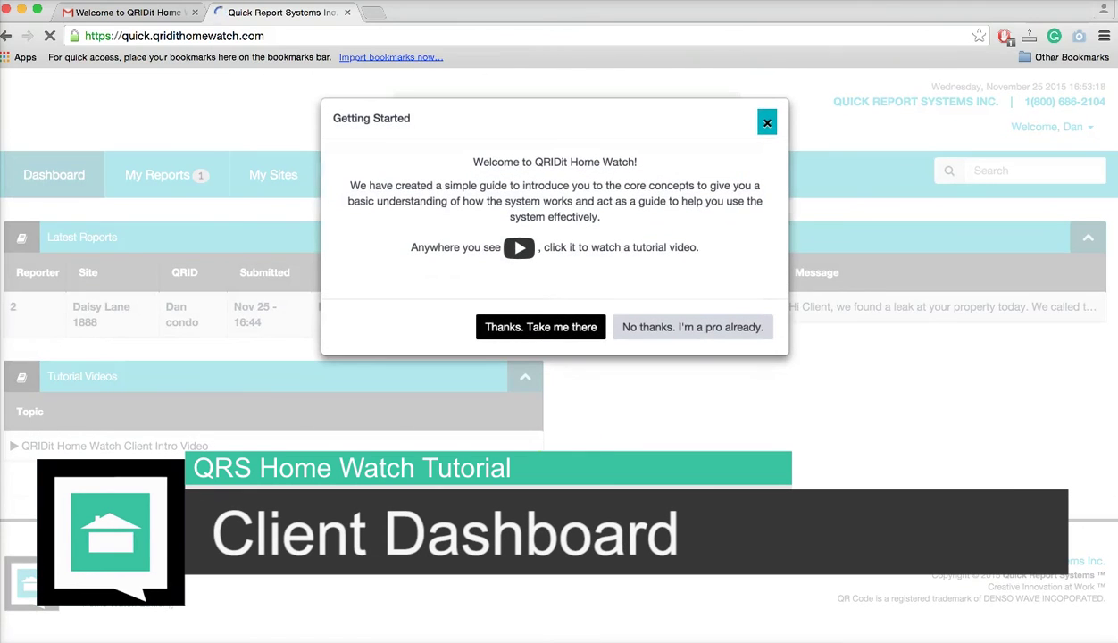
Dismiss the Getting Started guide with 'No thanks. I'm a pro already.'.
{"action": "left_click", "coordinate": [658, 336]}
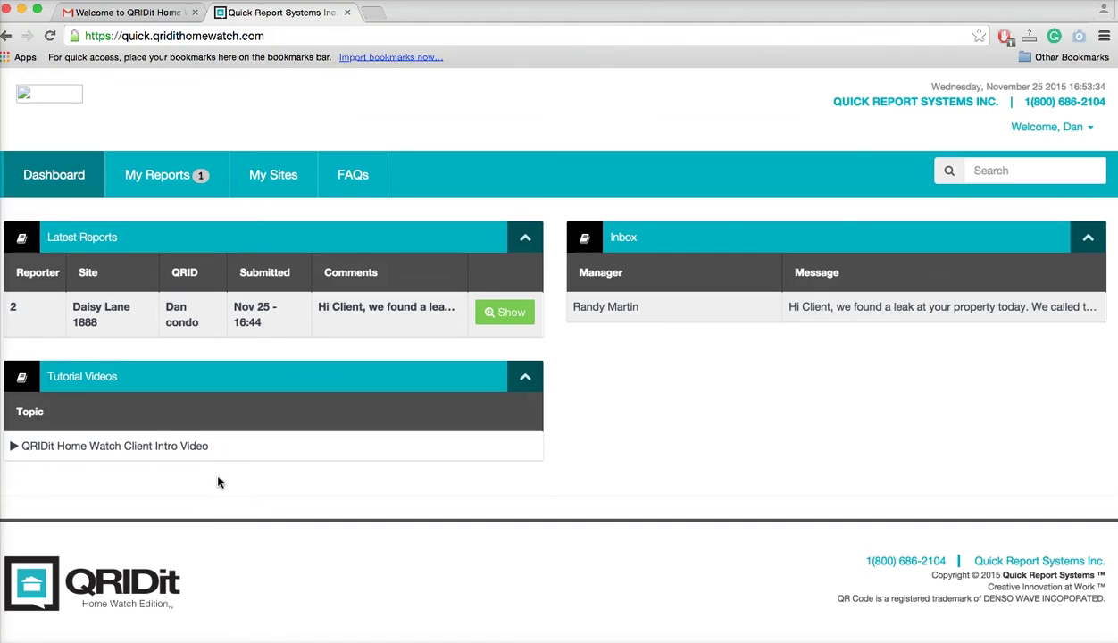
{"action": "left_click", "coordinate": [79, 449]}
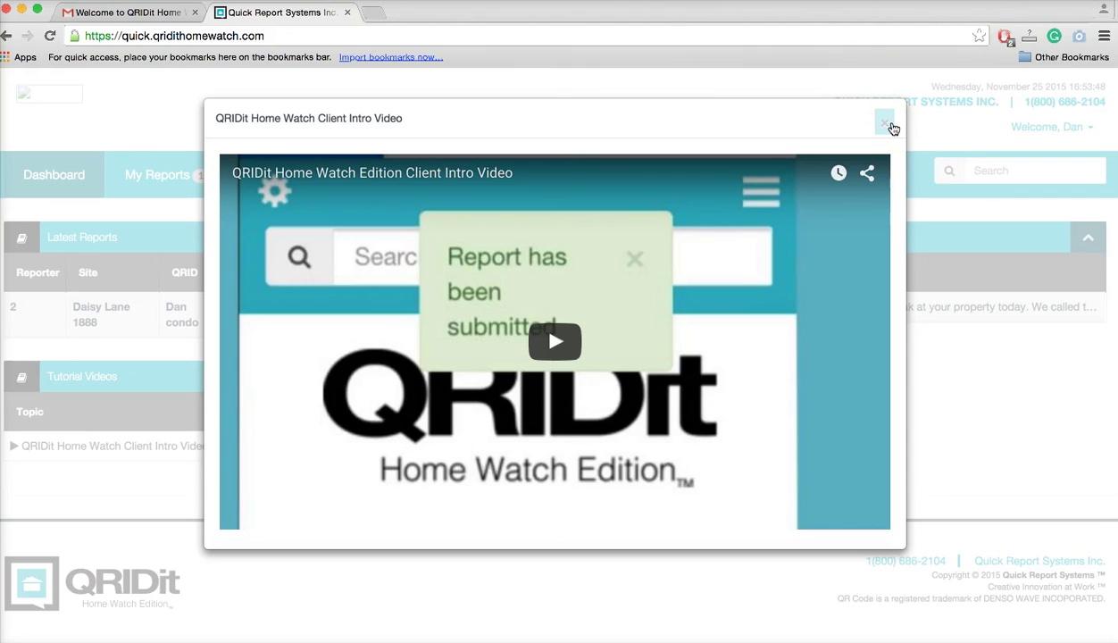
{"action": "left_click", "coordinate": [889, 125]}
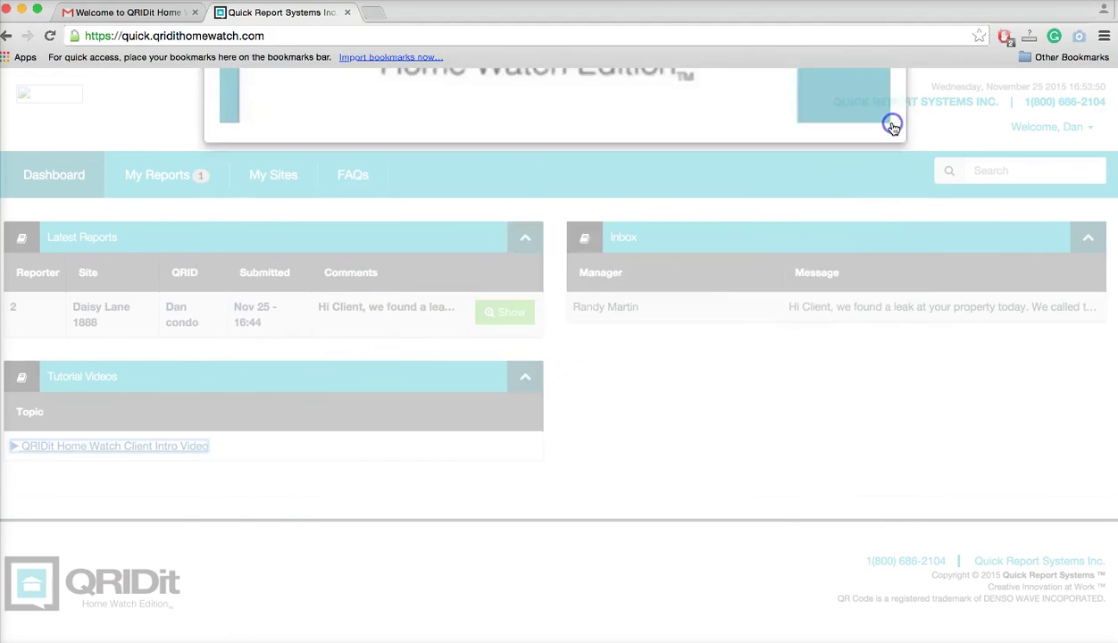
{"action": "left_click", "coordinate": [670, 289]}
{"action": "left_click", "coordinate": [660, 386]}
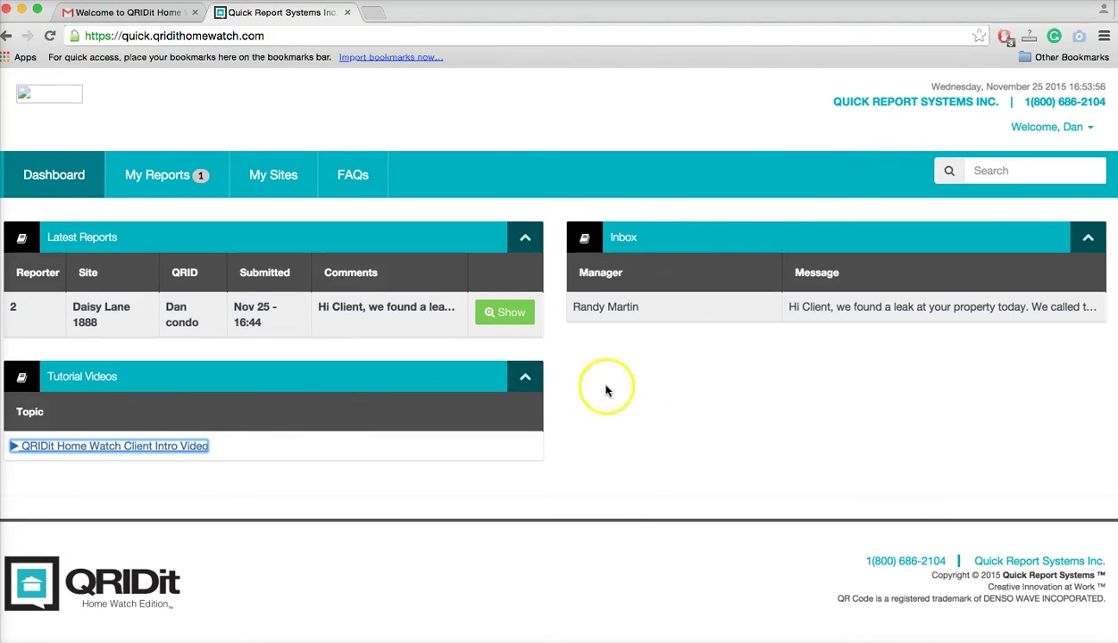
{"action": "left_click", "coordinate": [503, 313]}
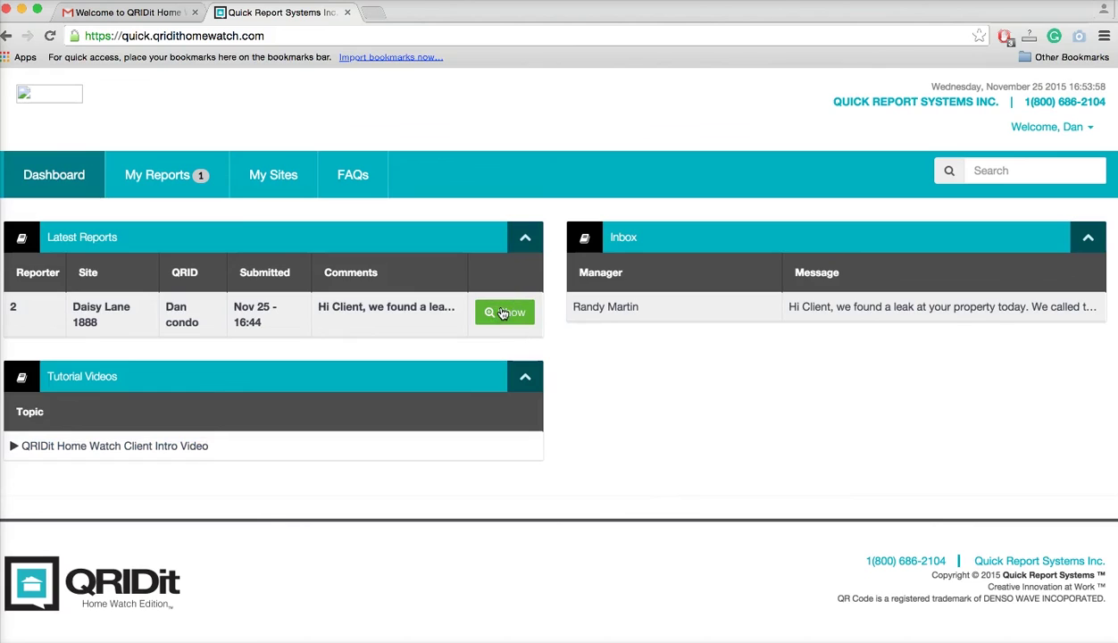
Scroll to General Comments and bring up Submit Confirmation of Receipt and Respond.
{"action": "scroll", "coordinate": [432, 468], "scroll_direction": "down", "scroll_amount": 5}
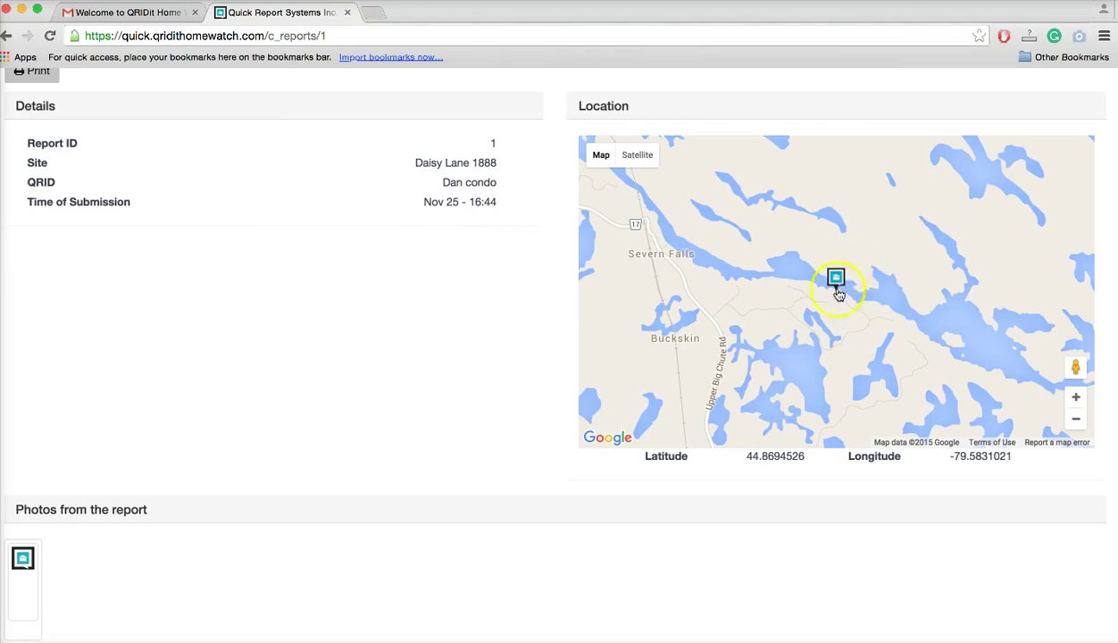
{"action": "scroll", "coordinate": [482, 455], "scroll_direction": "down", "scroll_amount": 5}
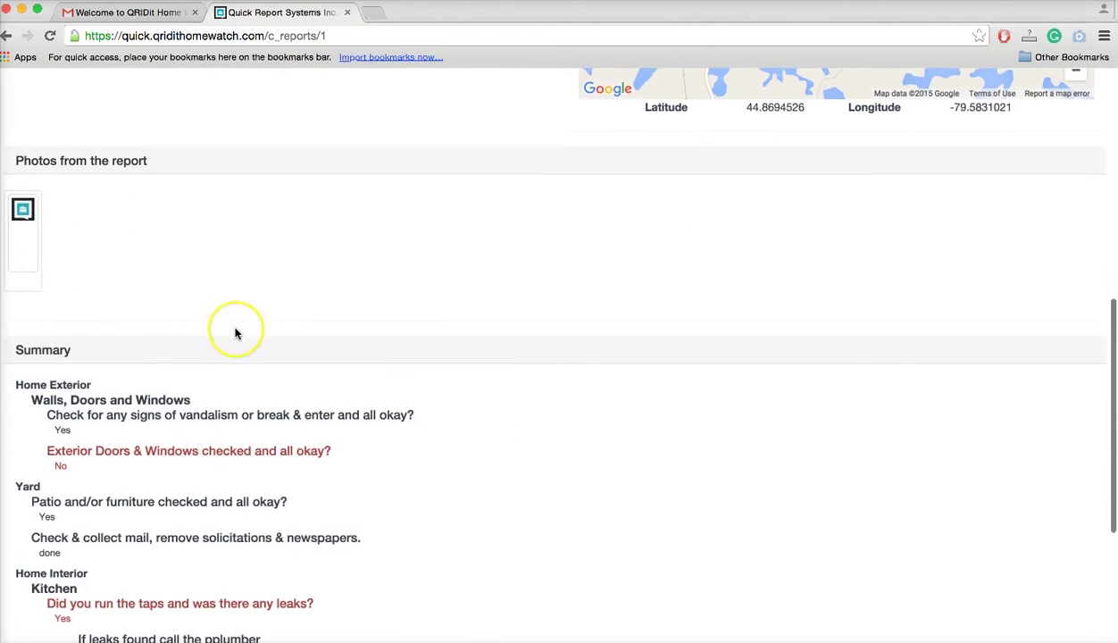
{"action": "scroll", "coordinate": [236, 333], "scroll_direction": "down", "scroll_amount": 3}
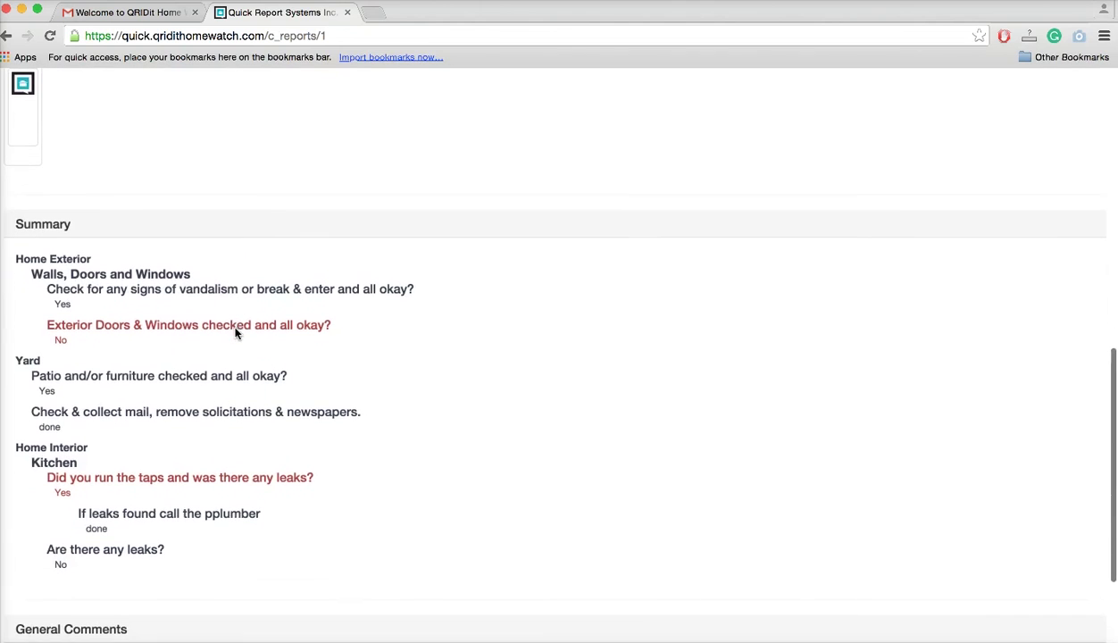
{"action": "scroll", "coordinate": [157, 357], "scroll_direction": "down", "scroll_amount": 1}
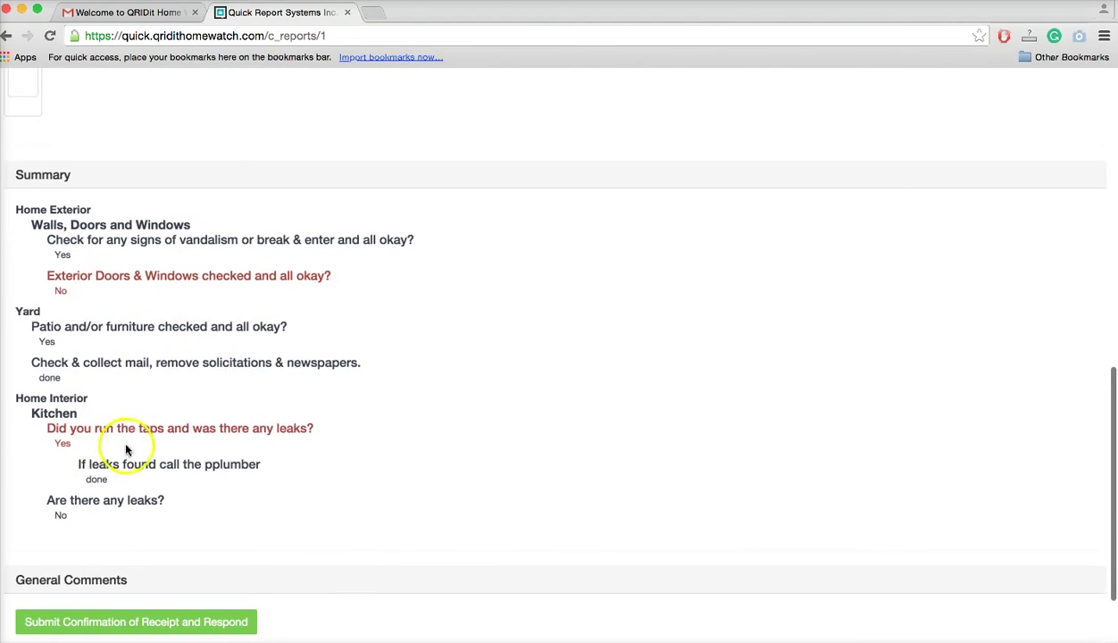
{"action": "scroll", "coordinate": [333, 474], "scroll_direction": "down", "scroll_amount": 3}
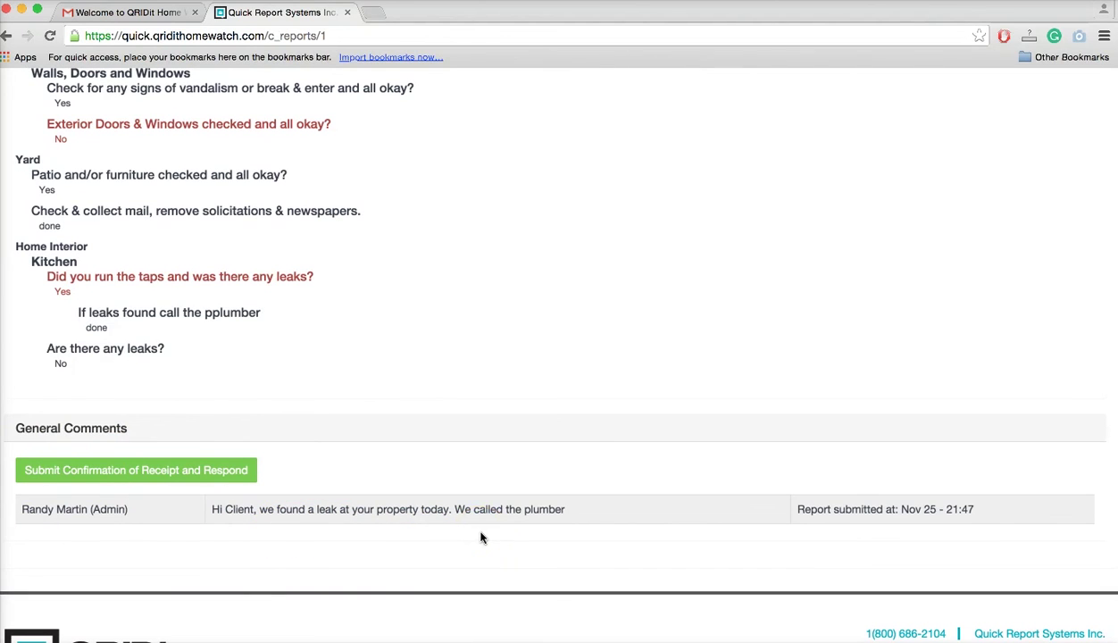
{"action": "left_click", "coordinate": [177, 470]}
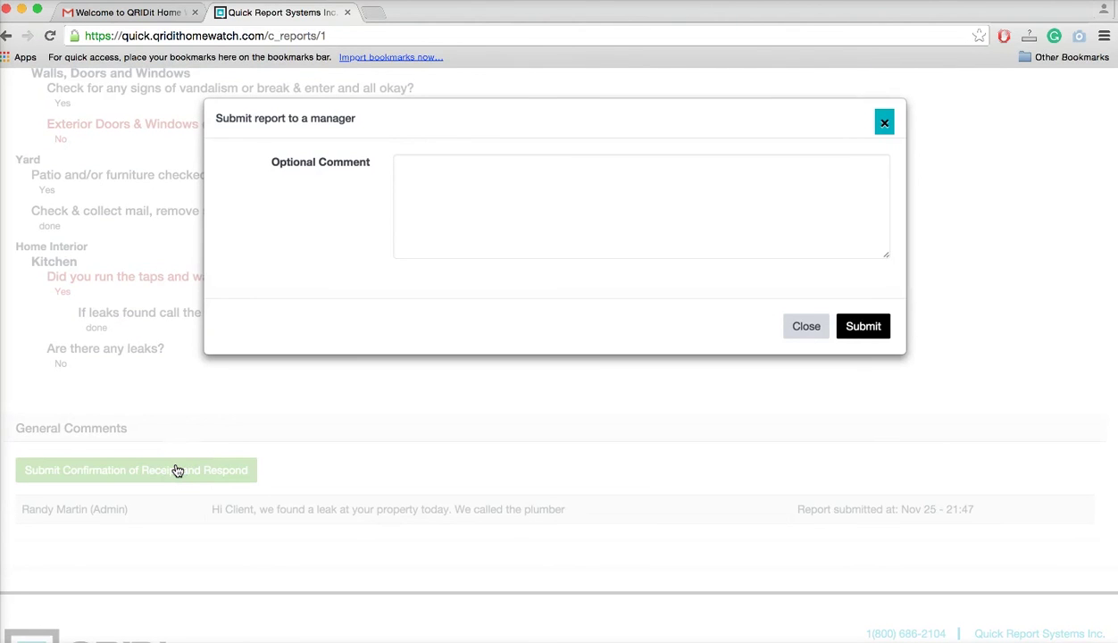
Write a thank-you comment to the manager, submit the receipt confirmation, and review the report.
{"action": "left_click", "coordinate": [437, 180]}
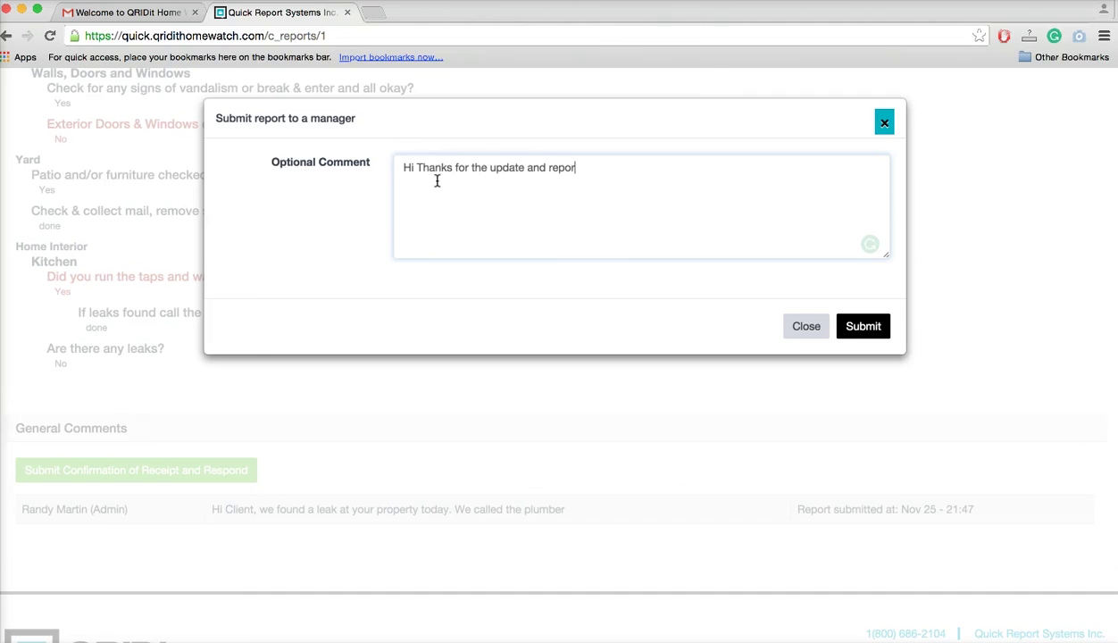
{"action": "left_click", "coordinate": [860, 333]}
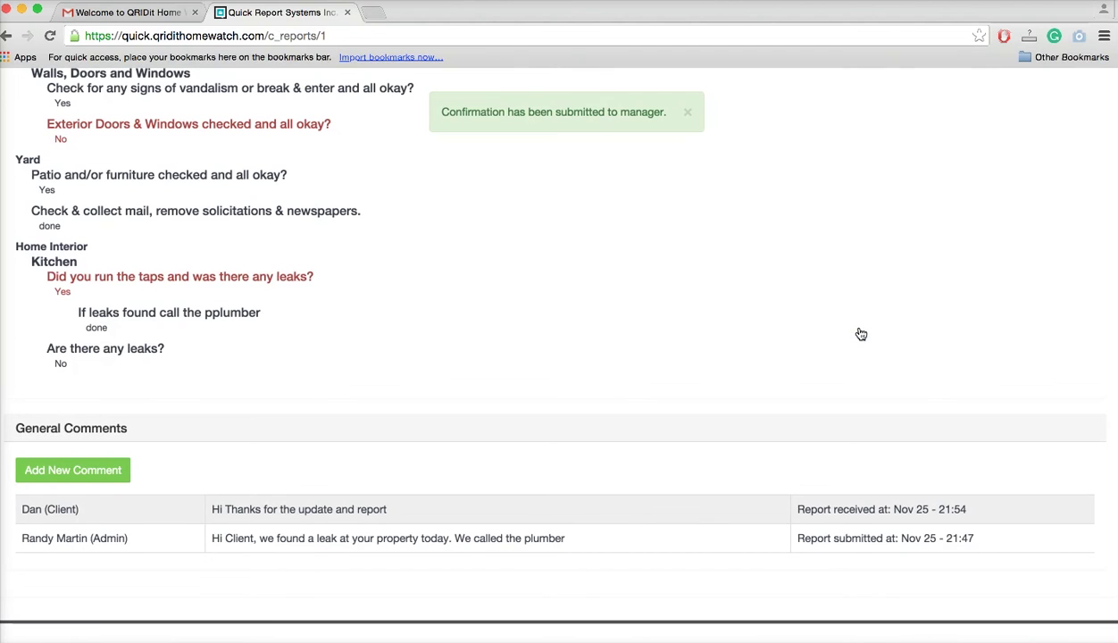
{"action": "scroll", "coordinate": [549, 301], "scroll_direction": "up", "scroll_amount": 2}
{"action": "scroll", "coordinate": [549, 301], "scroll_direction": "down", "scroll_amount": 3}
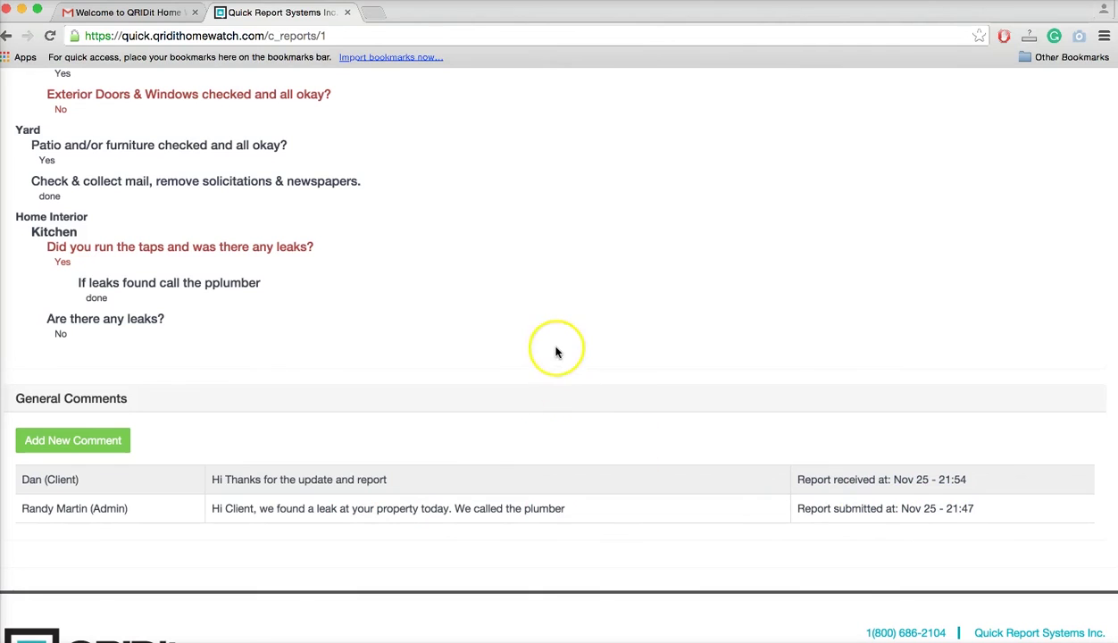
{"action": "scroll", "coordinate": [556, 353], "scroll_direction": "up", "scroll_amount": 15}
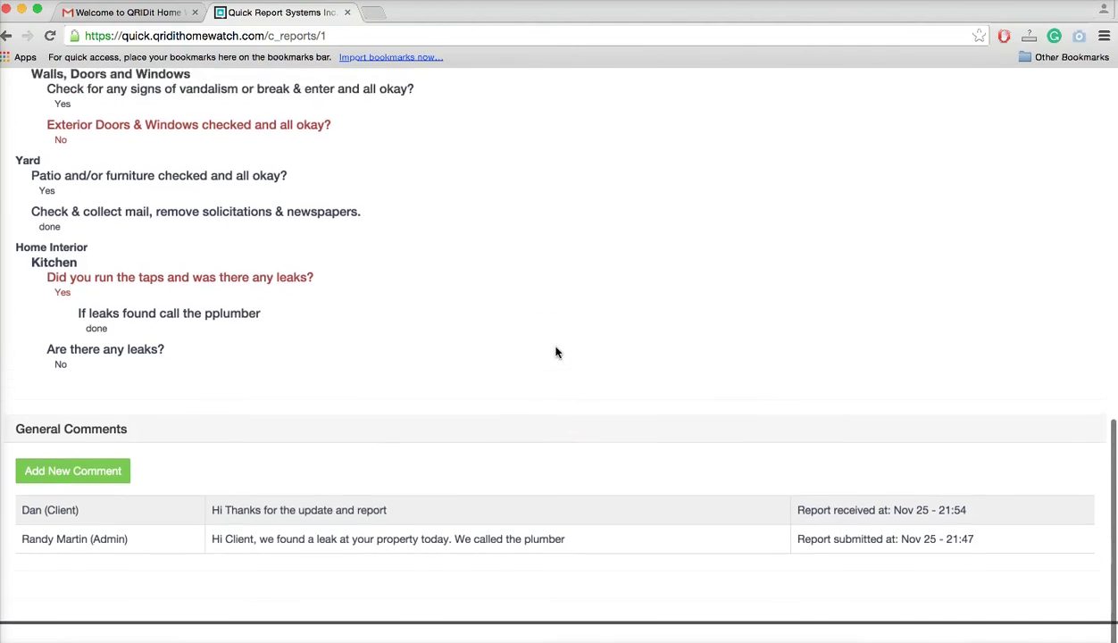
{"action": "scroll", "coordinate": [555, 353], "scroll_direction": "up", "scroll_amount": 3}
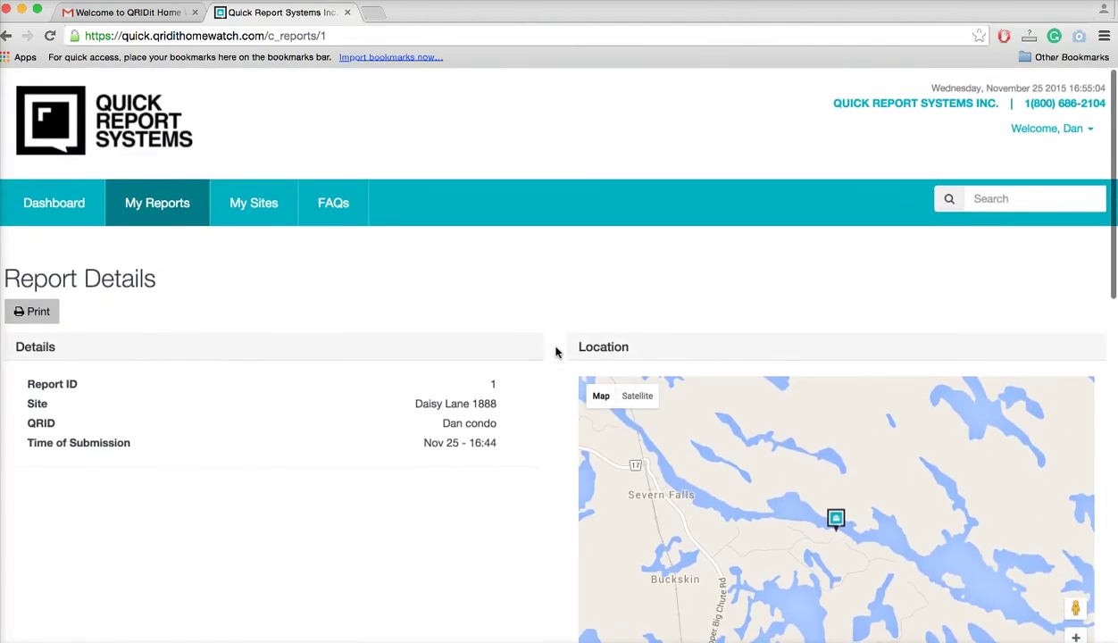
Browse the client's My Sites and My Reports lists, glancing at the From date calendar without picking a date.
{"action": "left_click", "coordinate": [250, 198]}
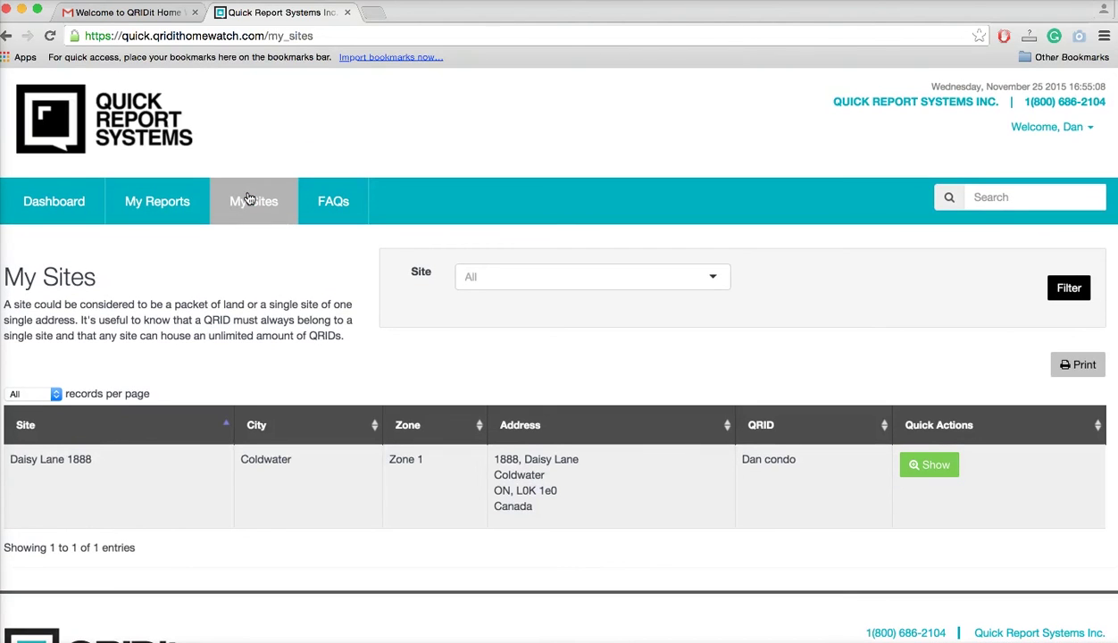
{"action": "left_click", "coordinate": [157, 204]}
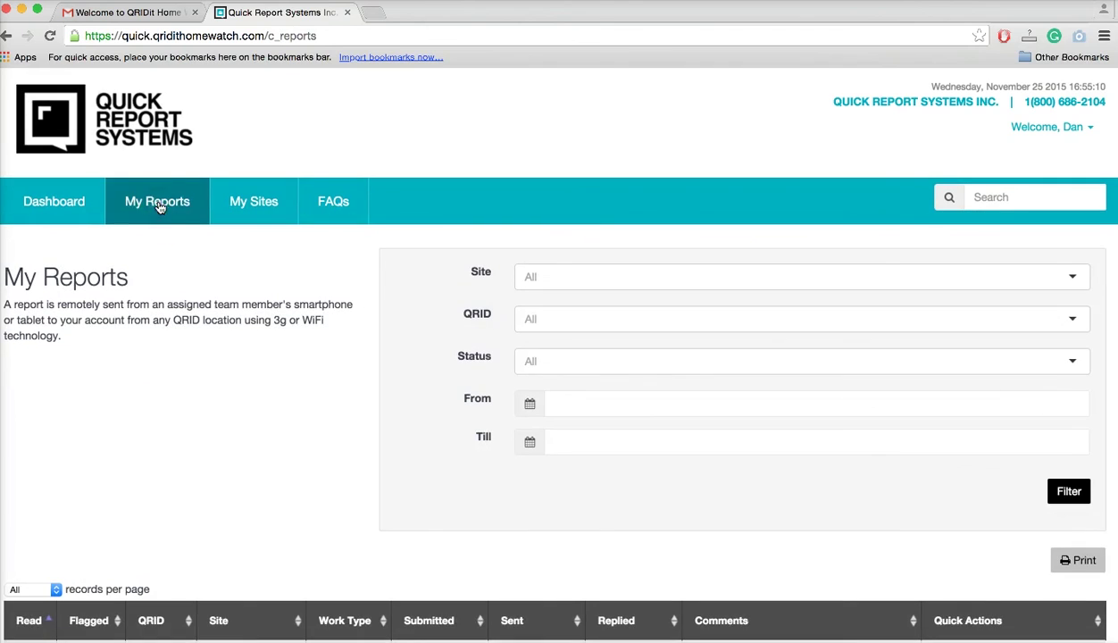
{"action": "scroll", "coordinate": [218, 430], "scroll_direction": "down", "scroll_amount": 3}
{"action": "left_click", "coordinate": [656, 252]}
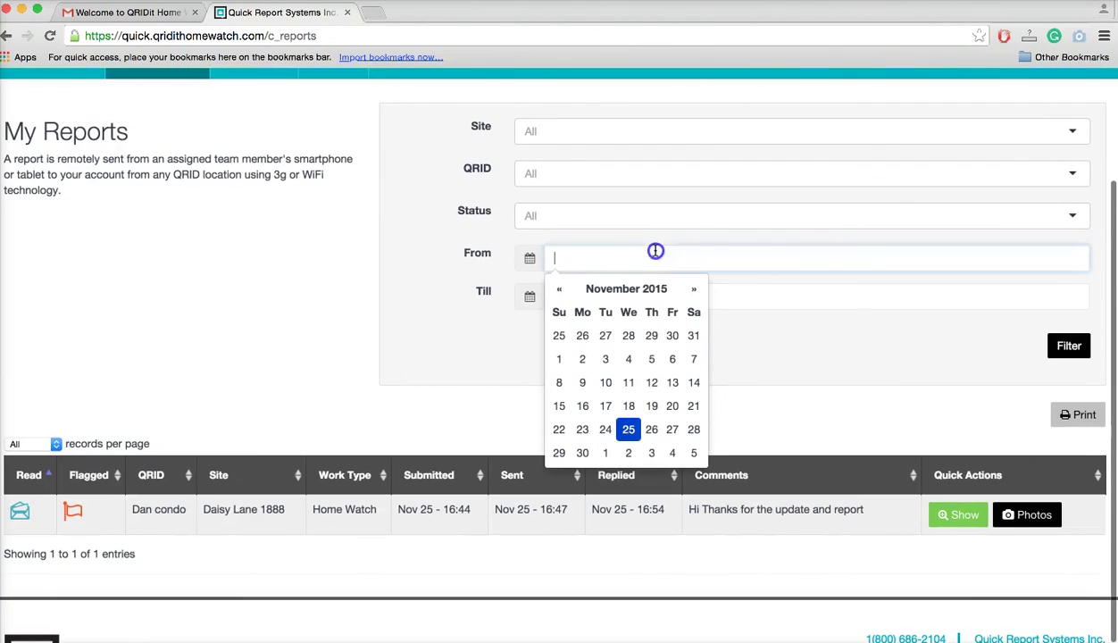
{"action": "left_click", "coordinate": [311, 334]}
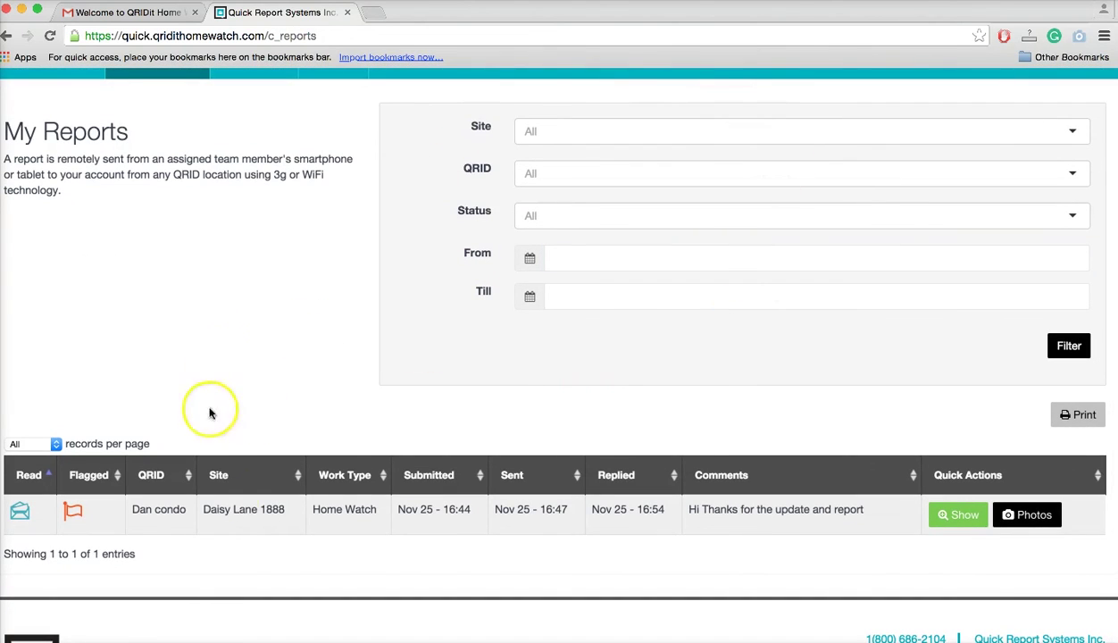
{"action": "scroll", "coordinate": [299, 363], "scroll_direction": "up", "scroll_amount": 3}
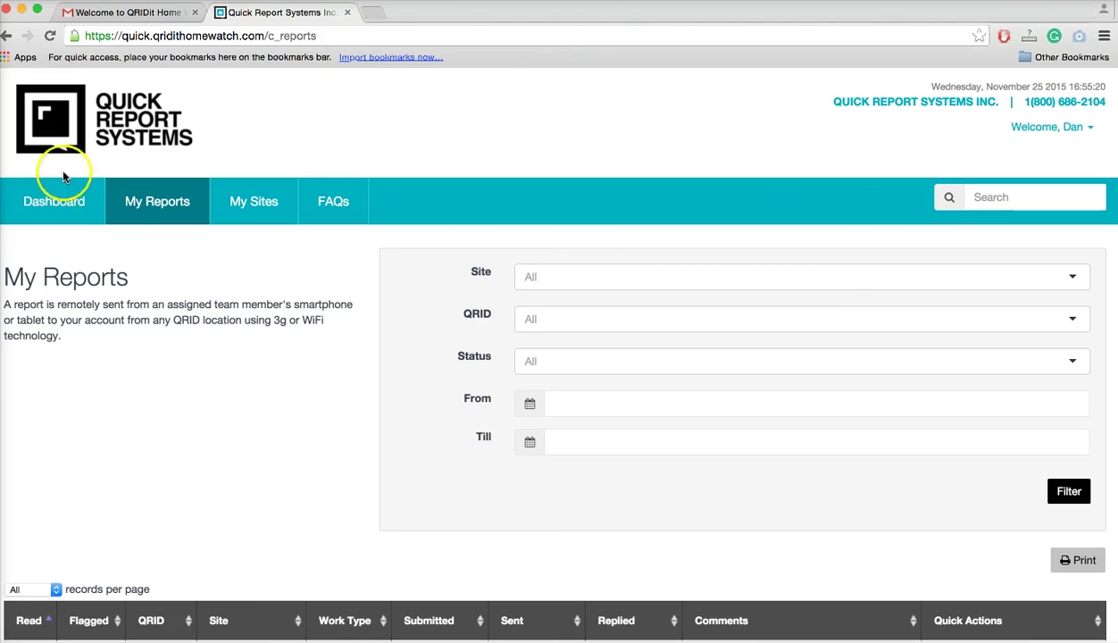
{"action": "left_click", "coordinate": [37, 197]}
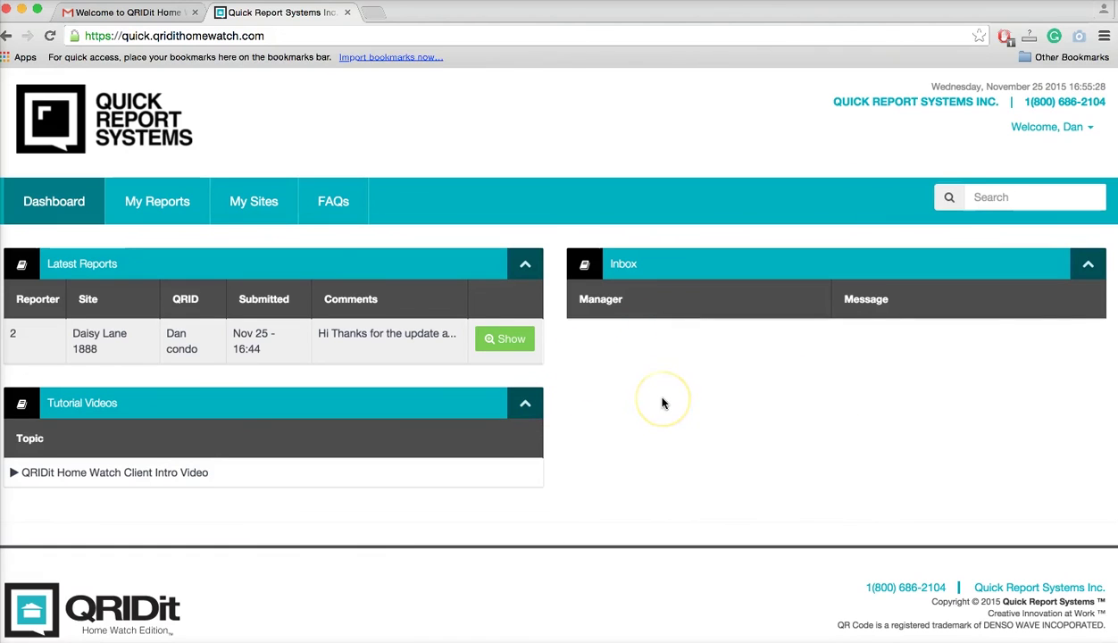
{"action": "left_click", "coordinate": [1061, 140]}
{"action": "left_click", "coordinate": [1076, 166]}
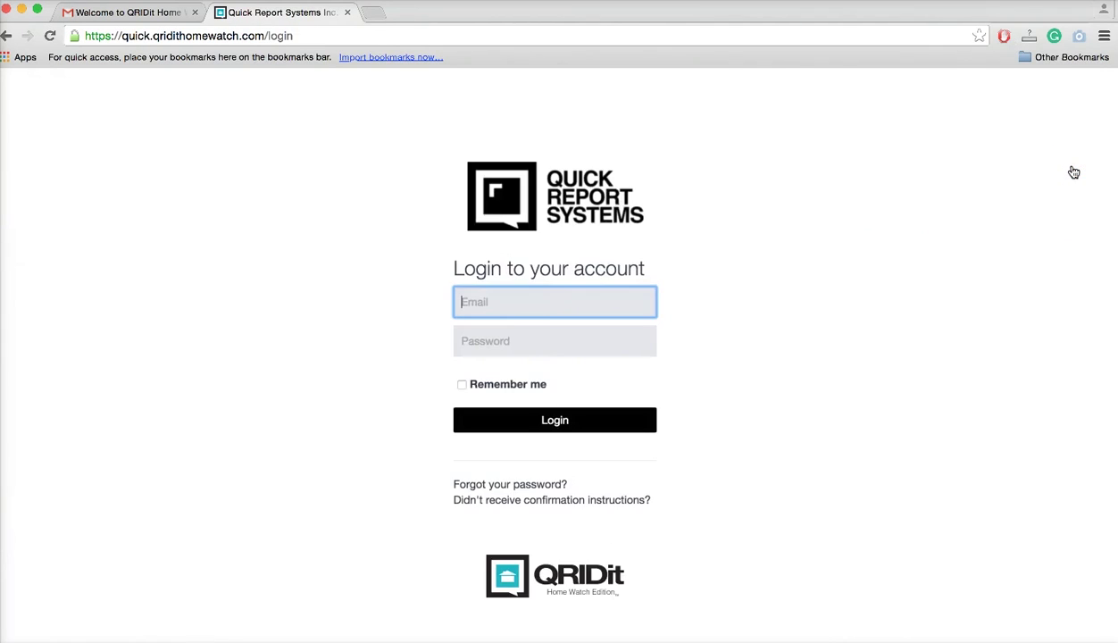
Log in to the admin account using the saved admin email and its password.
{"action": "left_click", "coordinate": [505, 312]}
{"action": "type", "text": "info"}
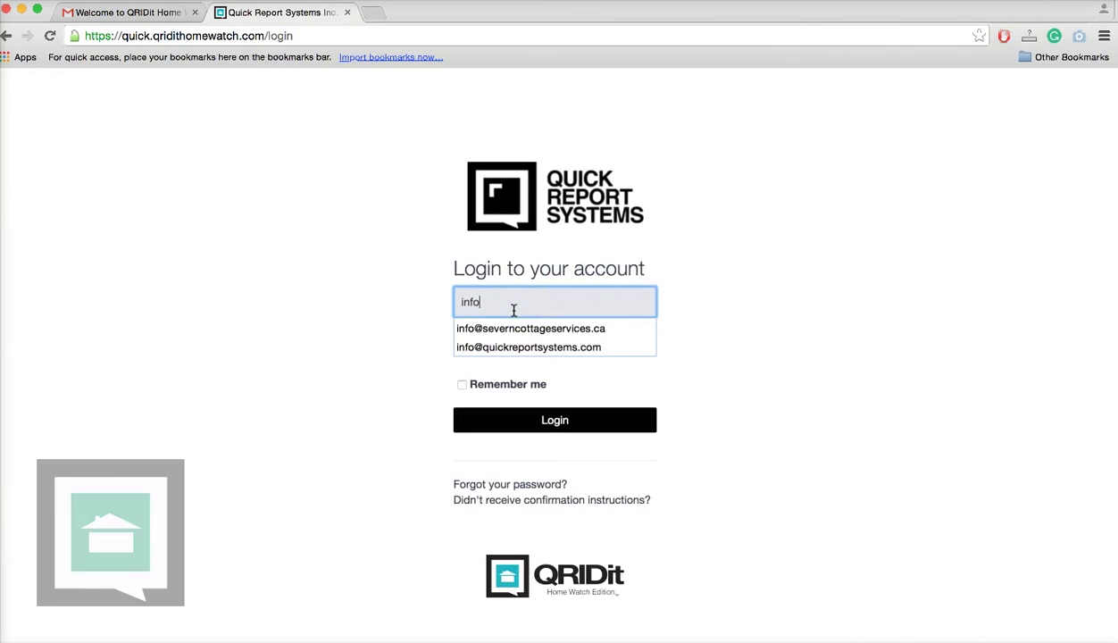
{"action": "left_click", "coordinate": [520, 347]}
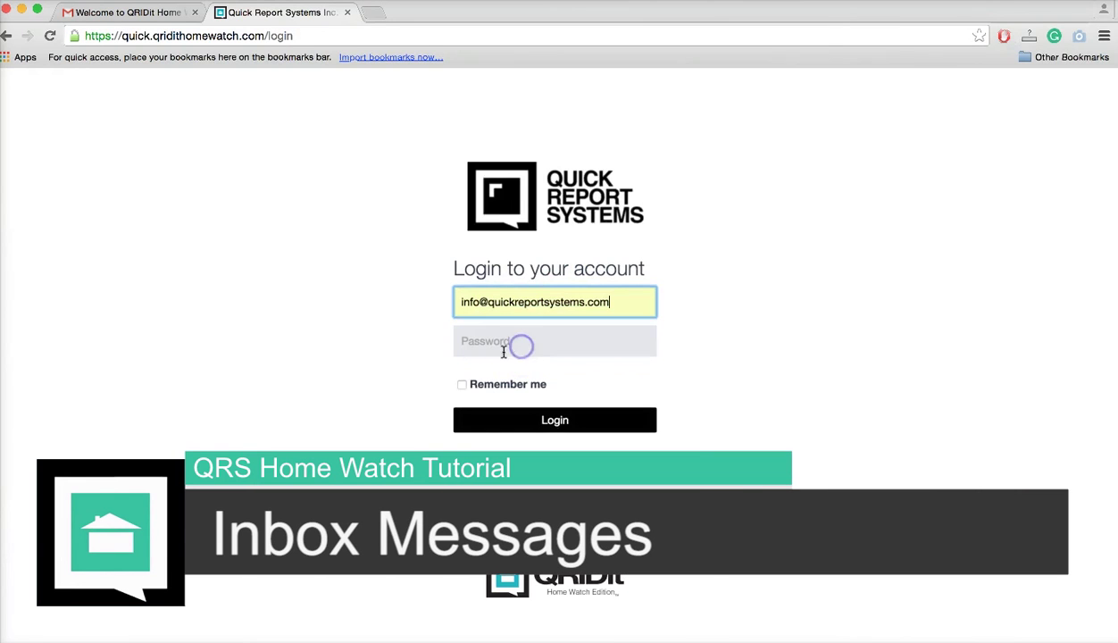
{"action": "left_click", "coordinate": [501, 351]}
{"action": "type", "text": "••••••••"}
{"action": "left_click", "coordinate": [511, 413]}
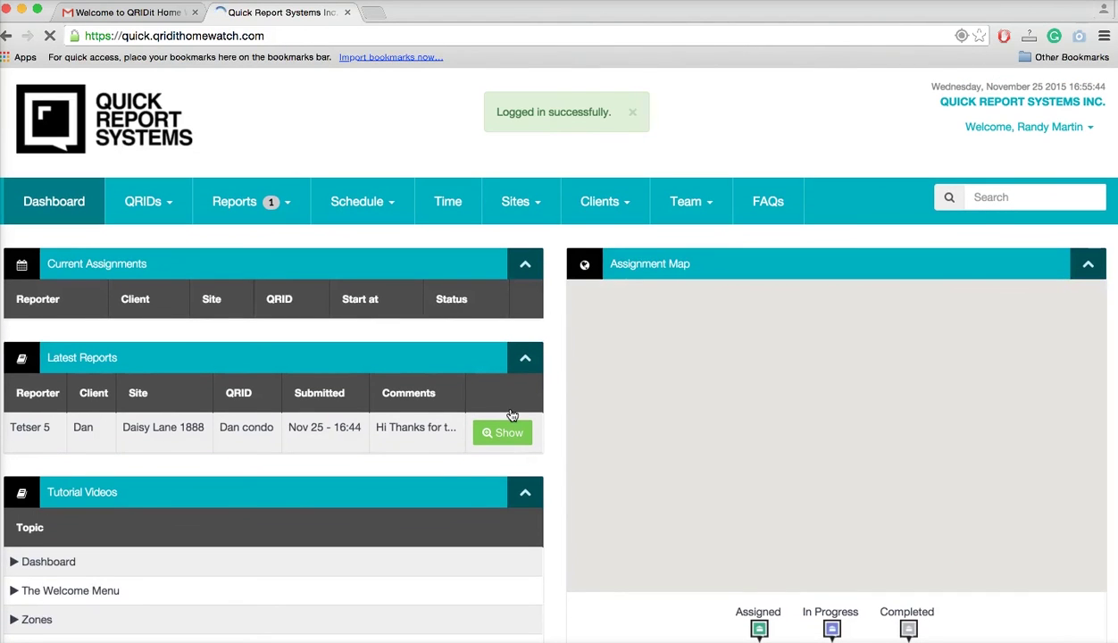
Open report 1's details from Dan's reply in the dashboard Inbox.
{"action": "scroll", "coordinate": [462, 489], "scroll_direction": "down", "scroll_amount": 3}
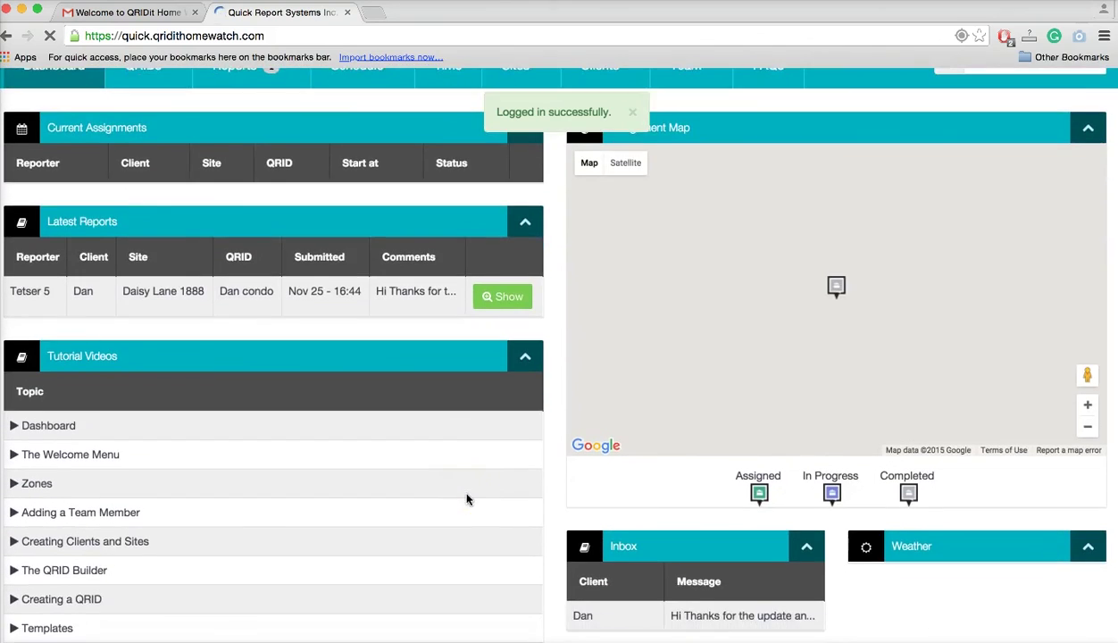
{"action": "scroll", "coordinate": [467, 500], "scroll_direction": "down", "scroll_amount": 2}
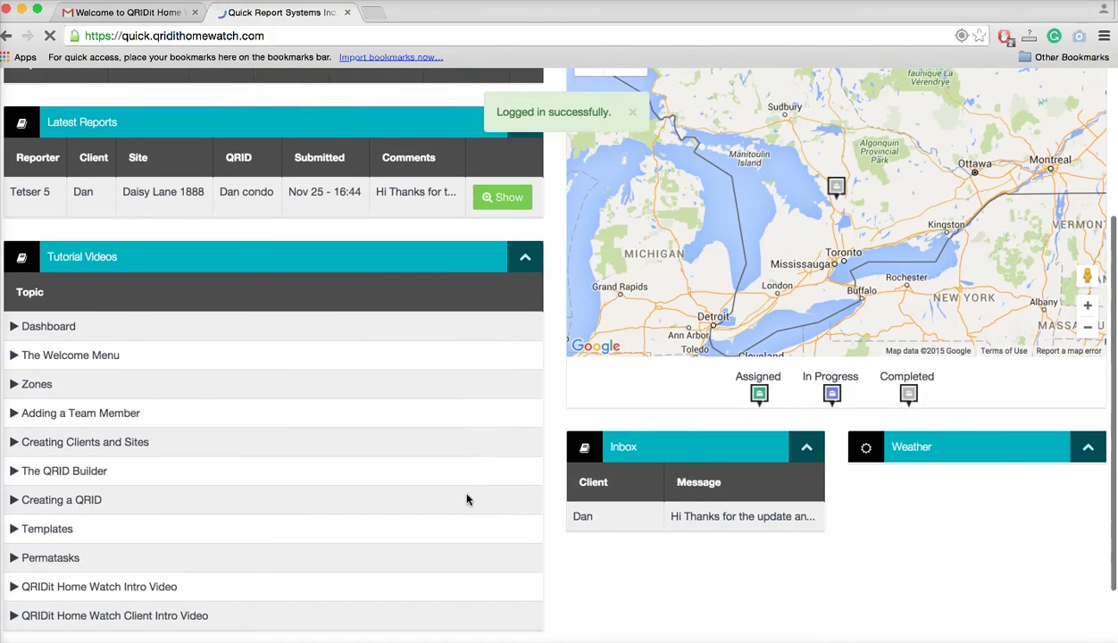
{"action": "left_click", "coordinate": [707, 518]}
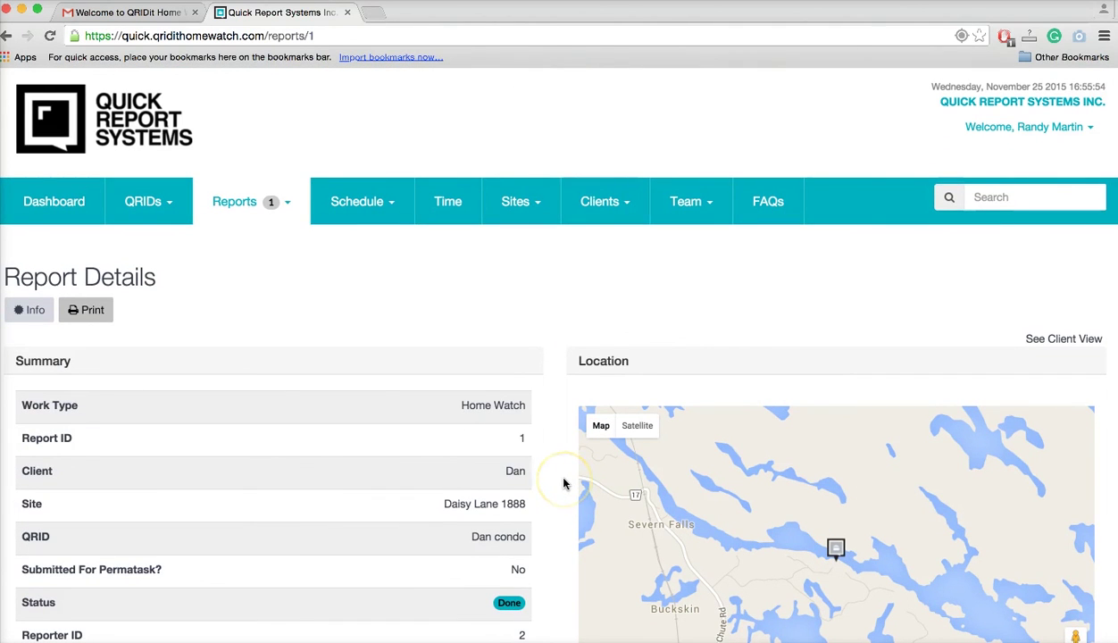
{"action": "scroll", "coordinate": [564, 483], "scroll_direction": "down", "scroll_amount": 2}
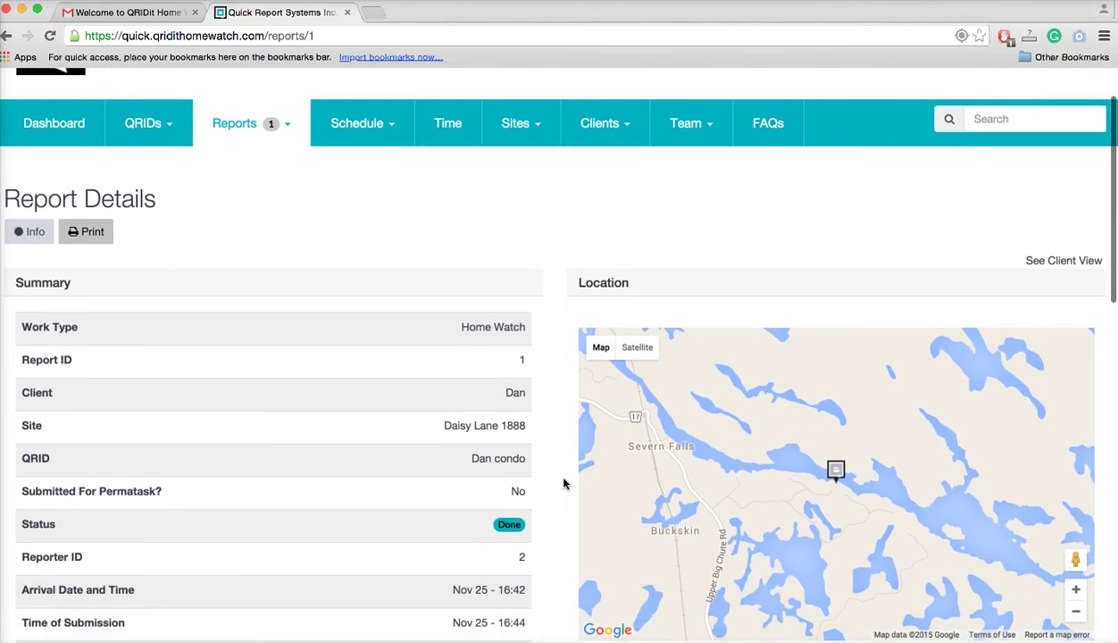
{"action": "scroll", "coordinate": [563, 483], "scroll_direction": "down", "scroll_amount": 8}
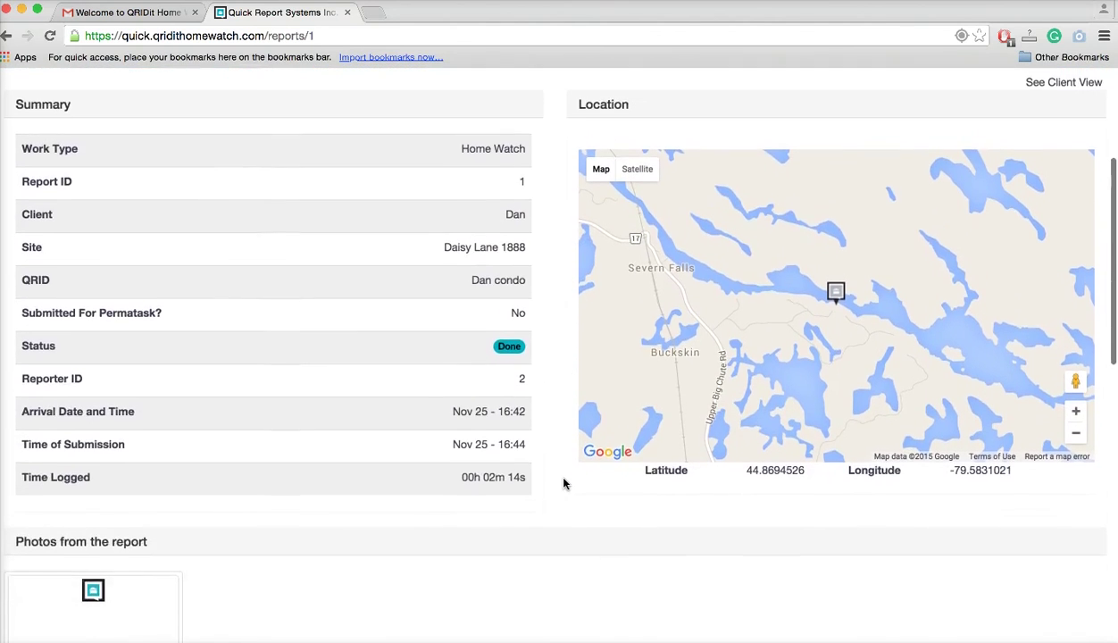
{"action": "scroll", "coordinate": [563, 483], "scroll_direction": "down", "scroll_amount": 11}
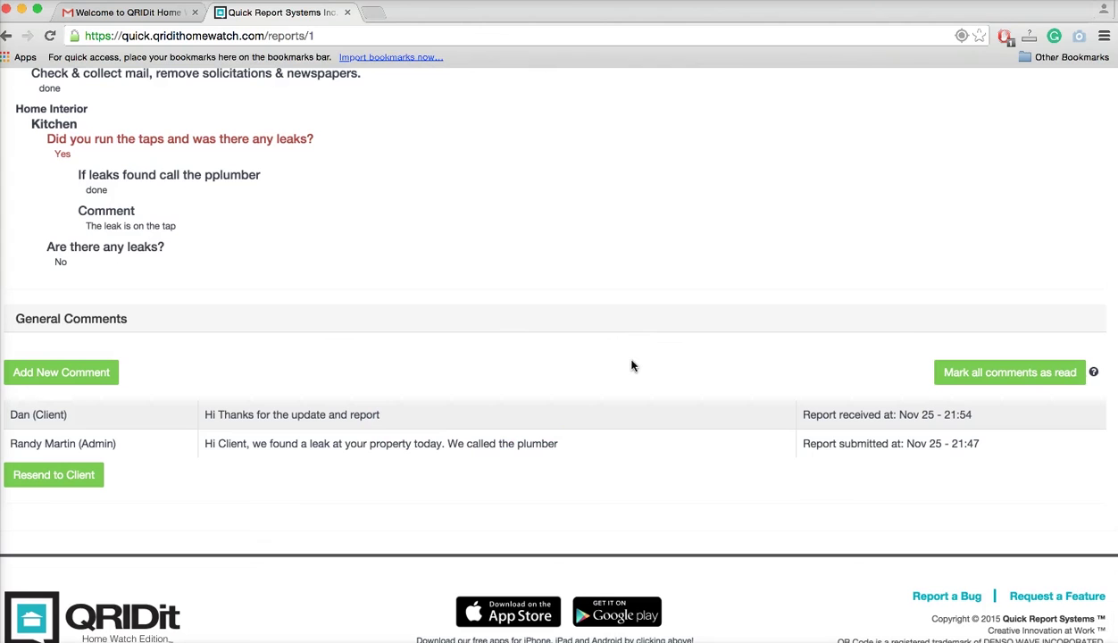
{"action": "scroll", "coordinate": [631, 366], "scroll_direction": "up", "scroll_amount": 14}
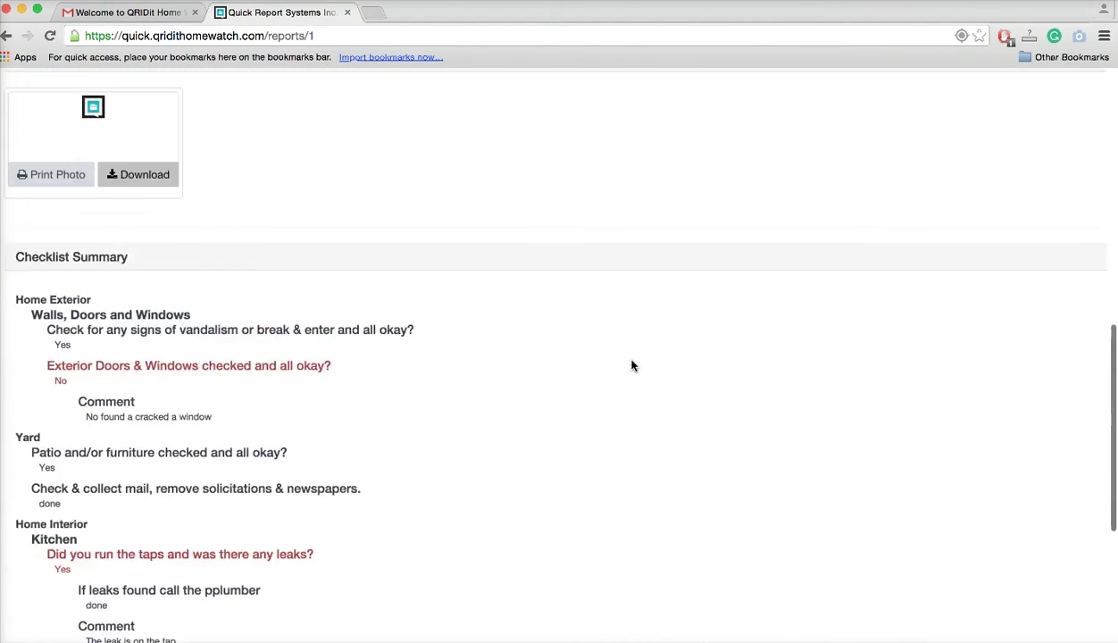
{"action": "scroll", "coordinate": [533, 293], "scroll_direction": "up", "scroll_amount": 6}
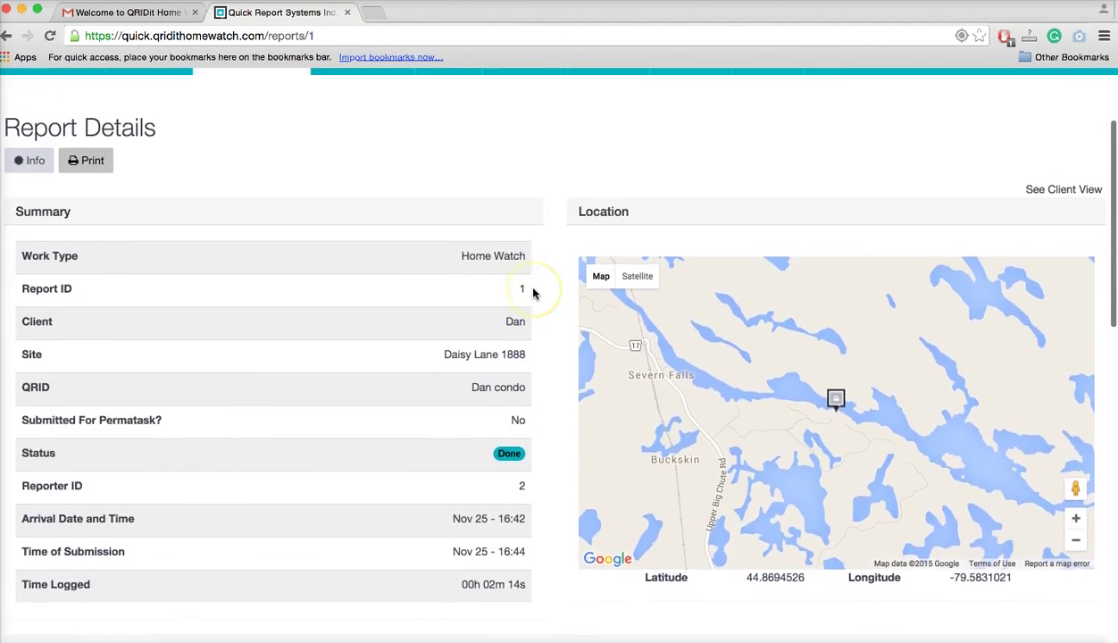